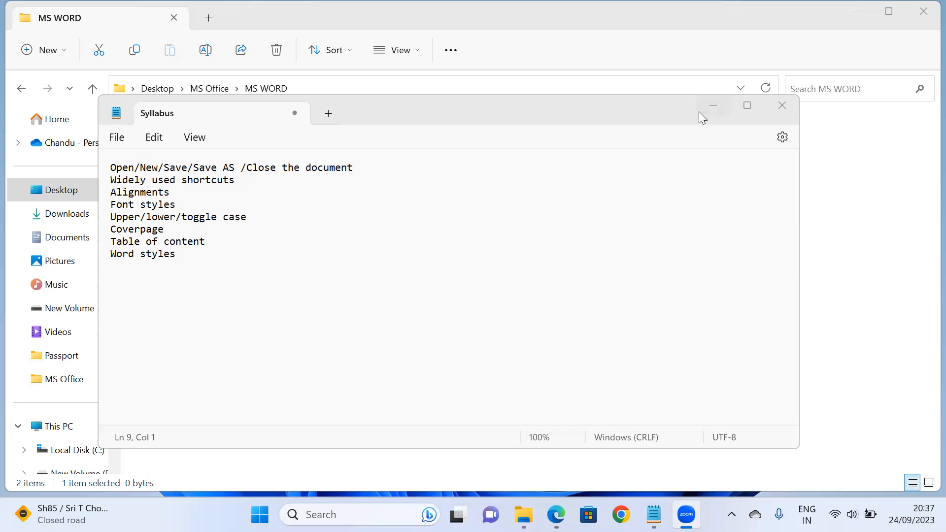
# - Create a new Microsoft Word document named "DAY 2" in the MS WORD folder
pyautogui.click(712, 105)
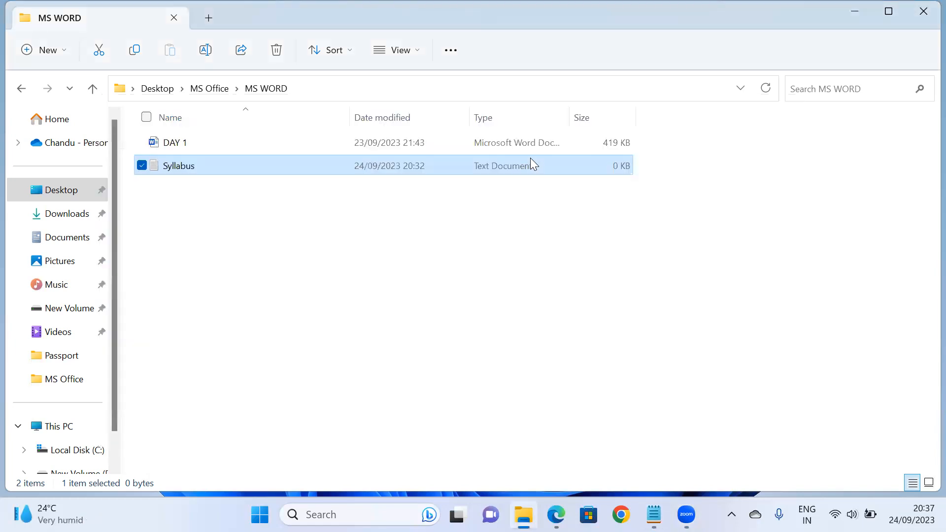
pyautogui.rightClick(245, 221)
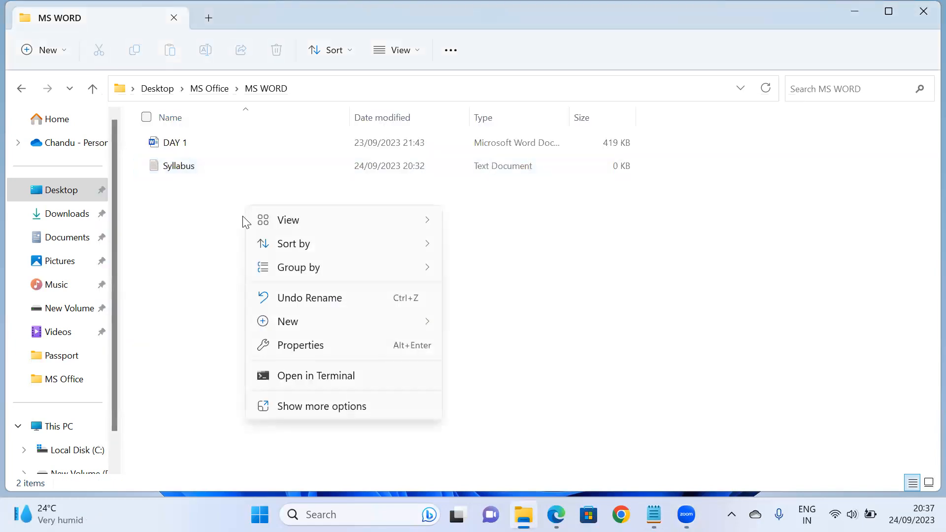
pyautogui.moveTo(326, 324)
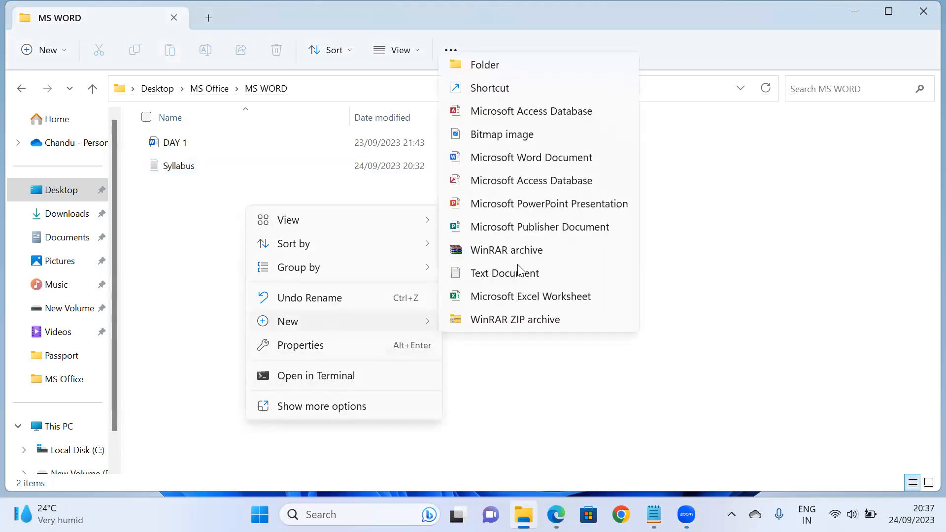
pyautogui.click(523, 164)
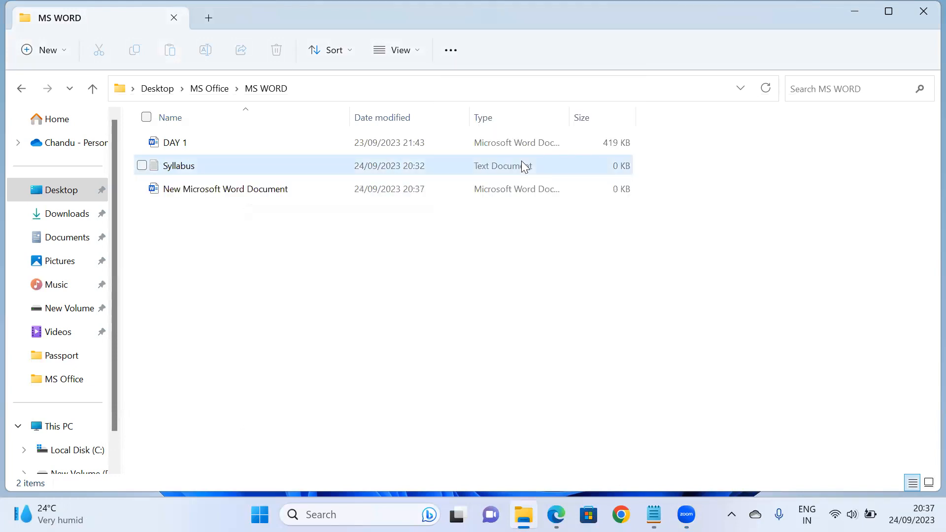
pyautogui.write('DAY')
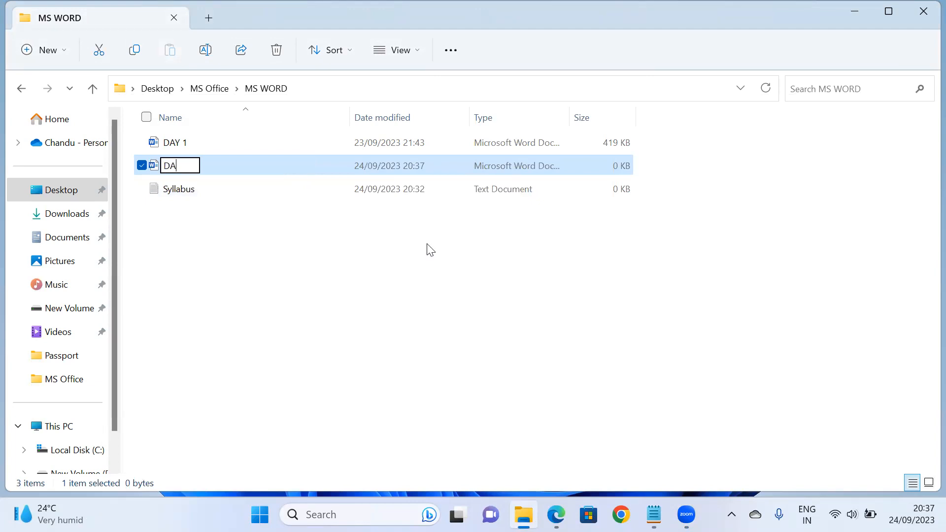
pyautogui.write(' 2')
pyautogui.press('Return')
# - Open the DAY 2 document and dismiss the licence dialog and the licence notice above the page
pyautogui.press('Return')
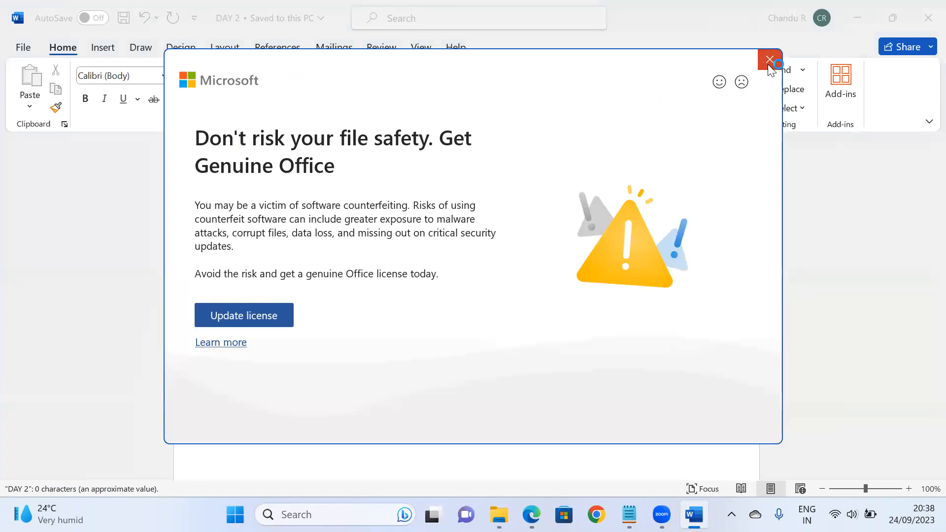
pyautogui.click(770, 60)
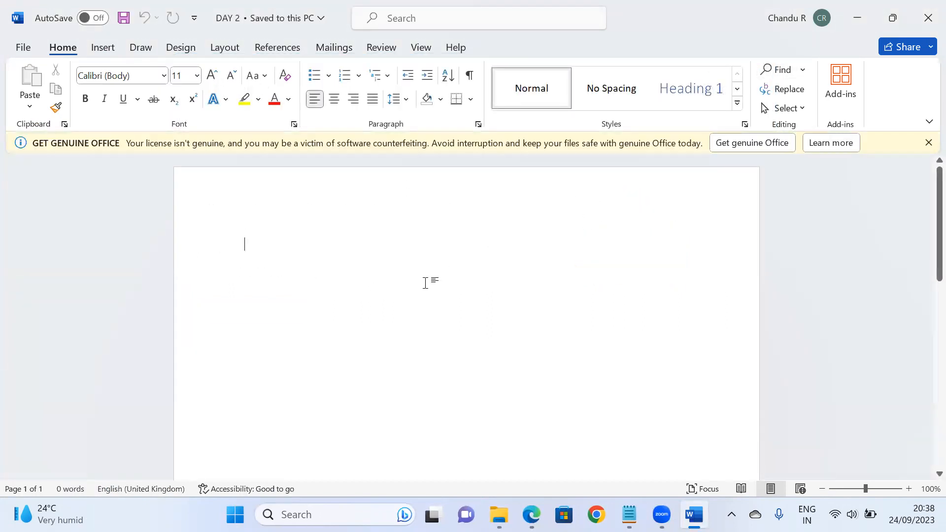
pyautogui.click(928, 143)
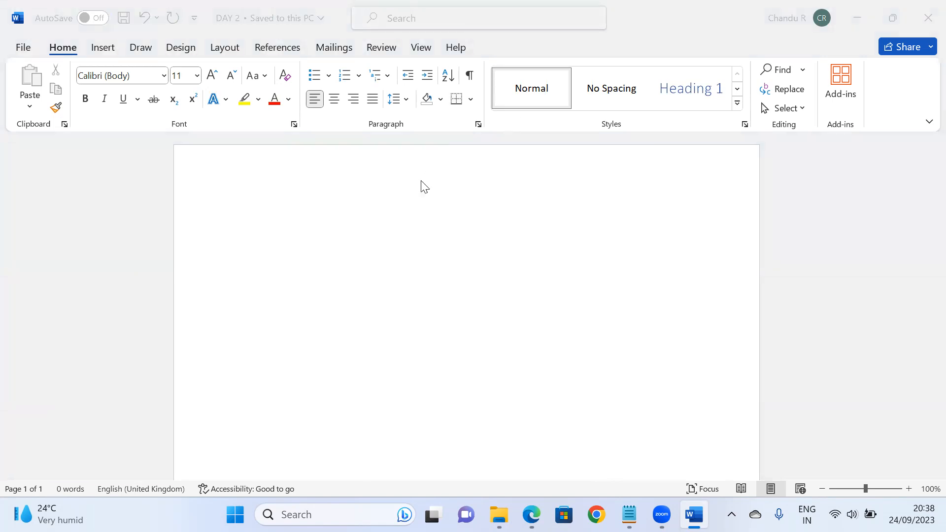
pyautogui.click(257, 172)
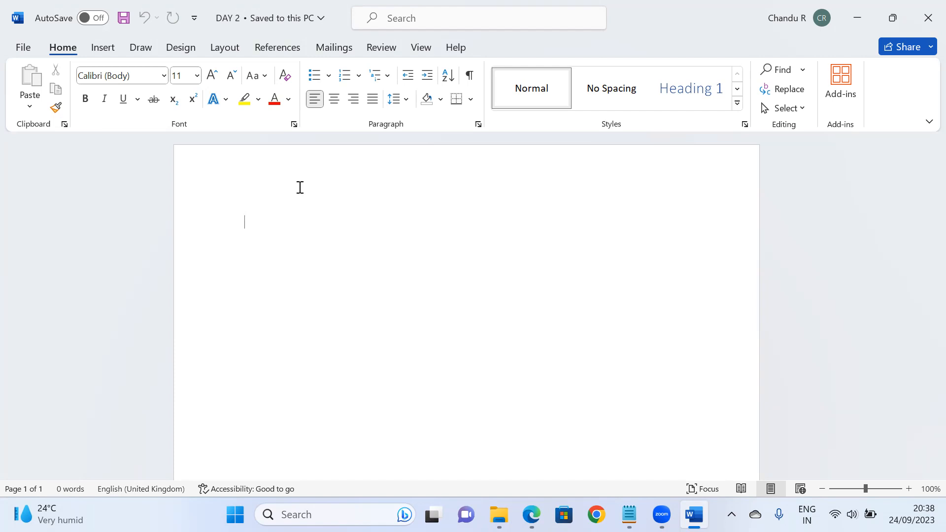
pyautogui.click(224, 99)
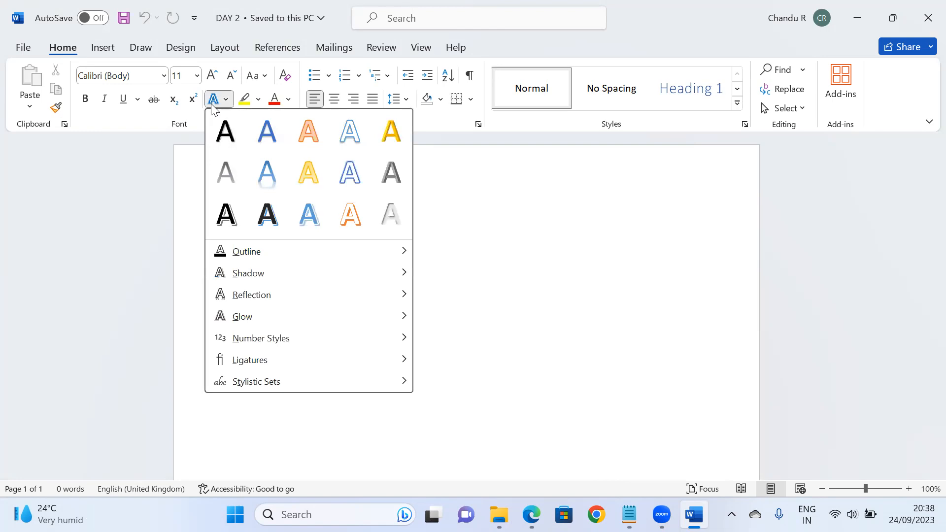
pyautogui.click(505, 298)
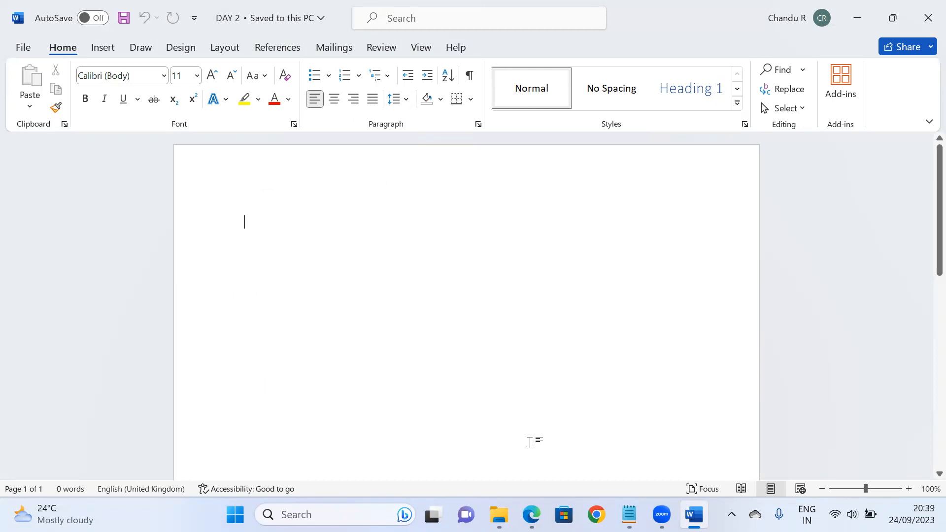
# - Switch to Microsoft Edge and open the Economic Times article "Nijjar murder case: Why India holds more cards than Canada" in a new tab
pyautogui.hotkey('alt', 'Tab')
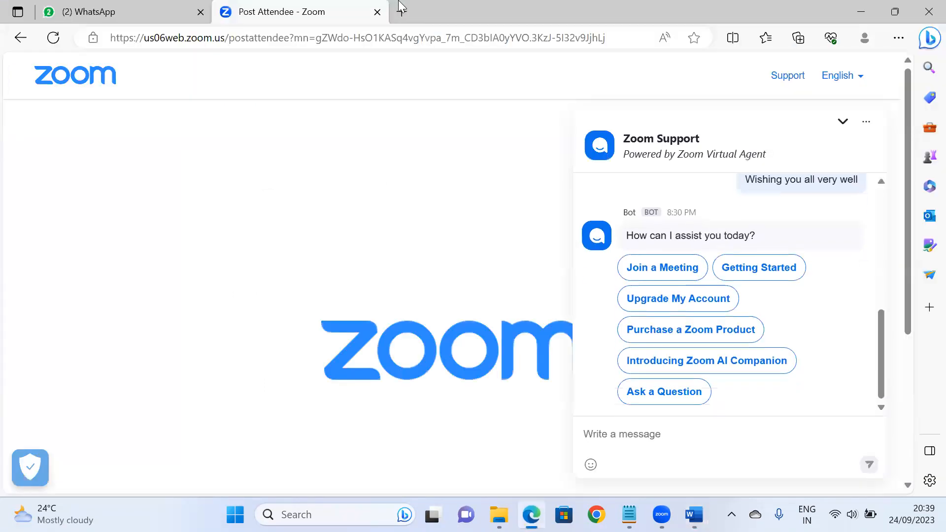
pyautogui.click(400, 11)
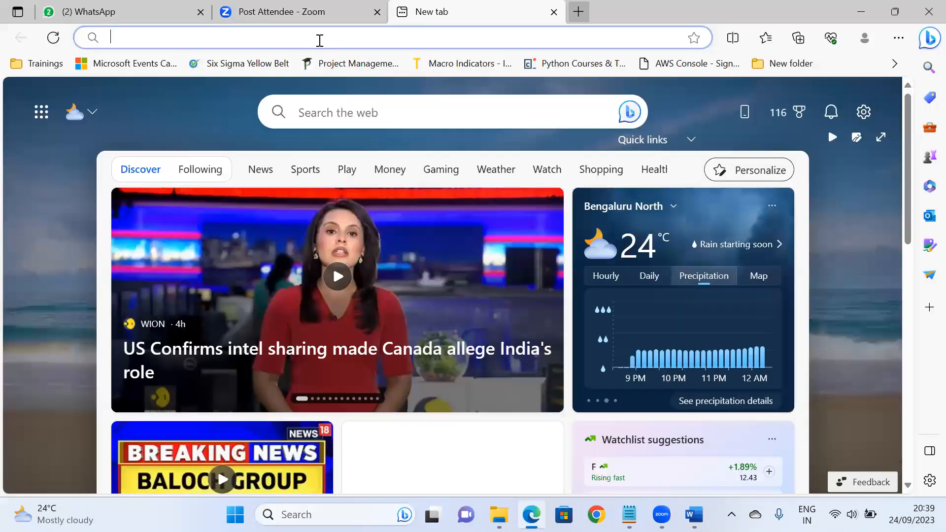
pyautogui.write('time')
pyautogui.press('BackSpace')
pyautogui.press('BackSpace')
pyautogui.press('BackSpace')
pyautogui.press('BackSpace')
pyautogui.write('the')
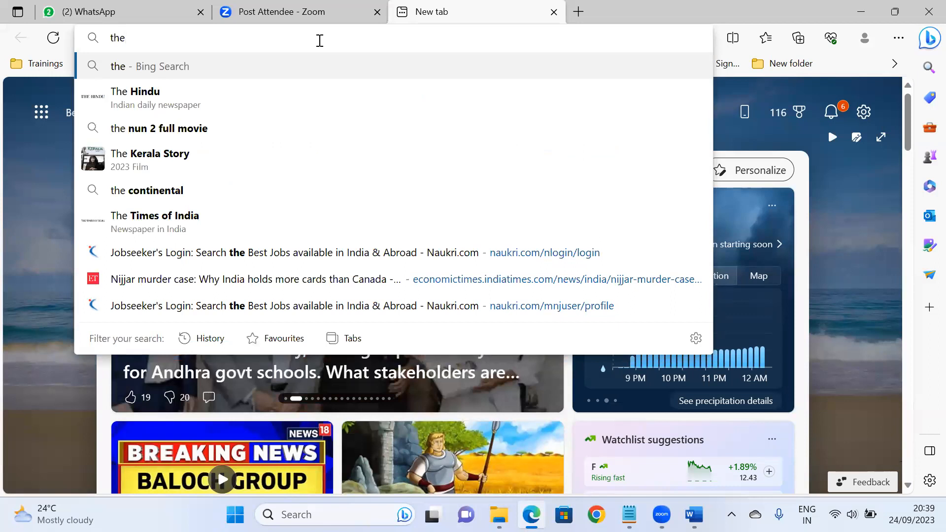
pyautogui.click(349, 281)
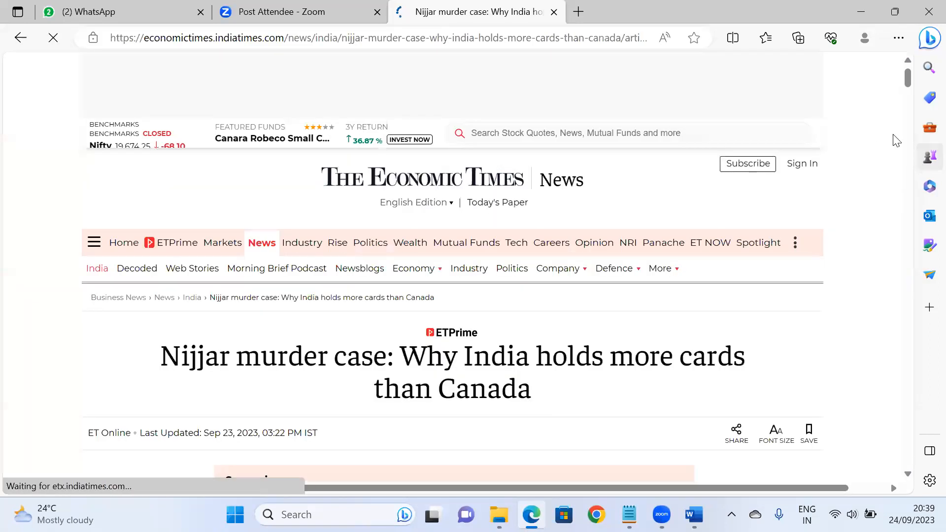
# - Dismiss the article's Google sign-in prompt and copy the paragraph beginning "Just as India was basking" through "especially"
pyautogui.moveTo(907, 84); pyautogui.dragTo(909, 111)
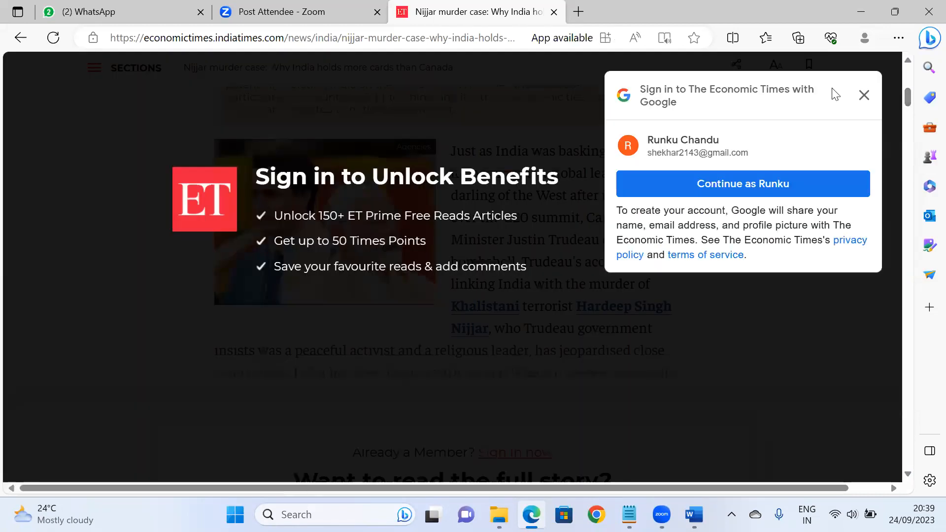
pyautogui.click(862, 97)
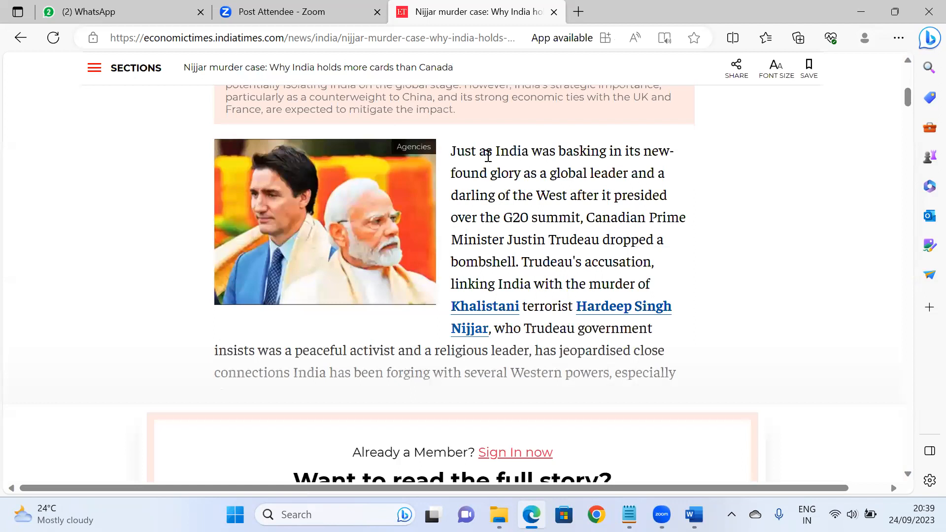
pyautogui.moveTo(453, 154); pyautogui.dragTo(687, 375)
pyautogui.hotkey('ctrl', 'c')
pyautogui.click(687, 374)
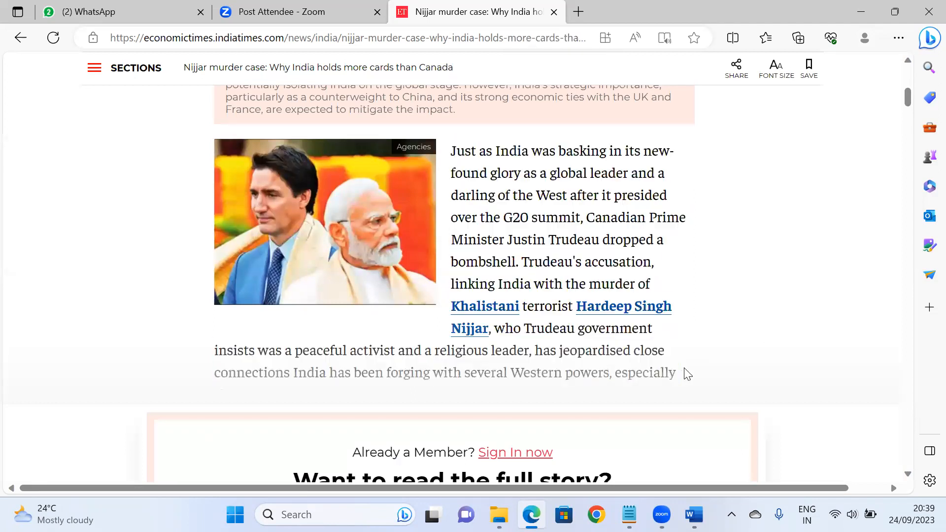
# - Switch to the DAY 2 Word document, paste the copied paragraph and delete the "Read more at" source link below it
pyautogui.hotkey('ctrl', 'shift', 'Tab')
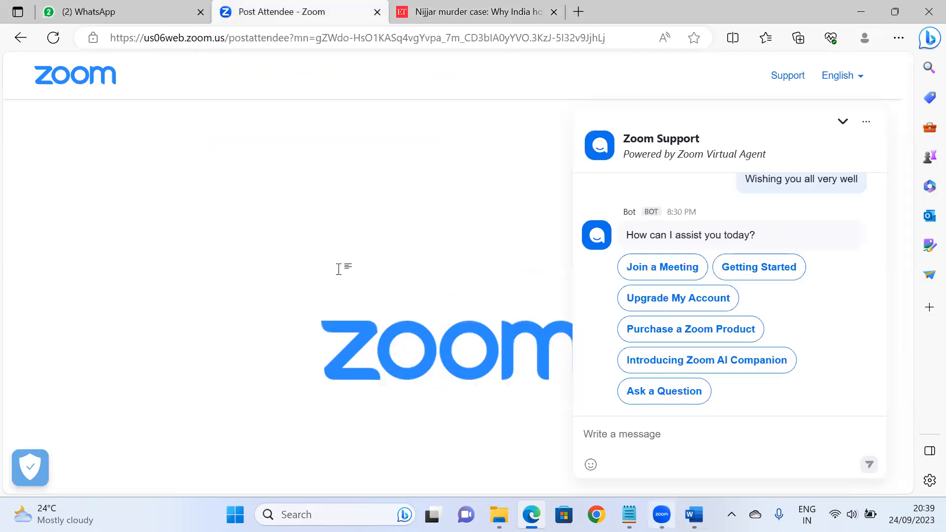
pyautogui.hotkey('alt', 'Tab')
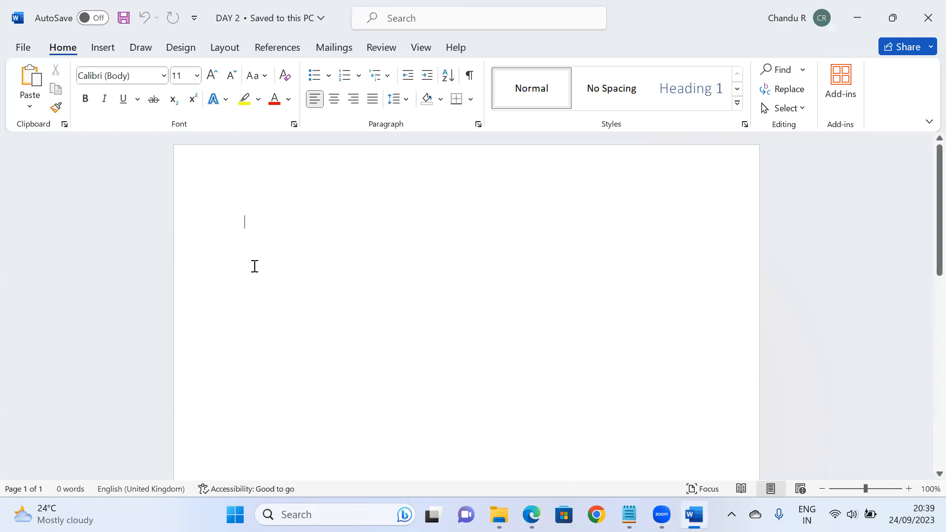
pyautogui.hotkey('ctrl', 'v')
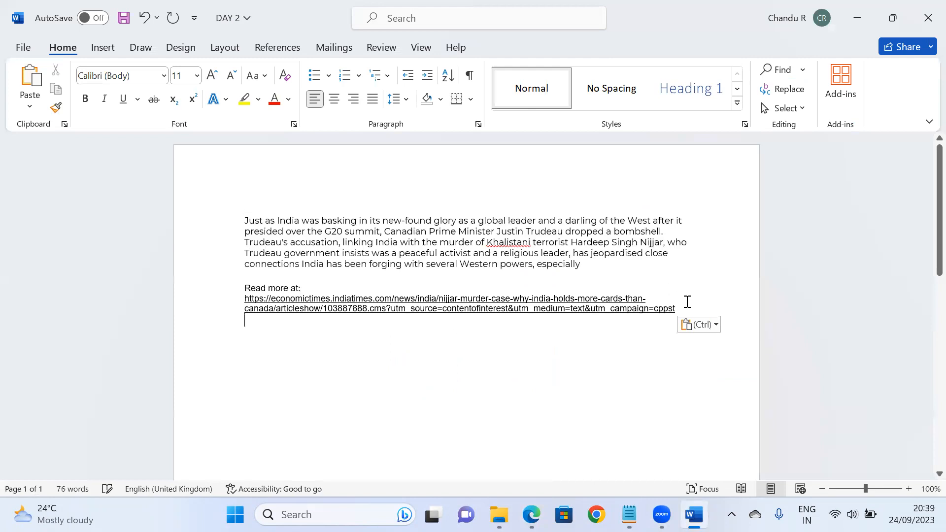
pyautogui.moveTo(686, 305); pyautogui.dragTo(237, 285)
pyautogui.press('BackSpace')
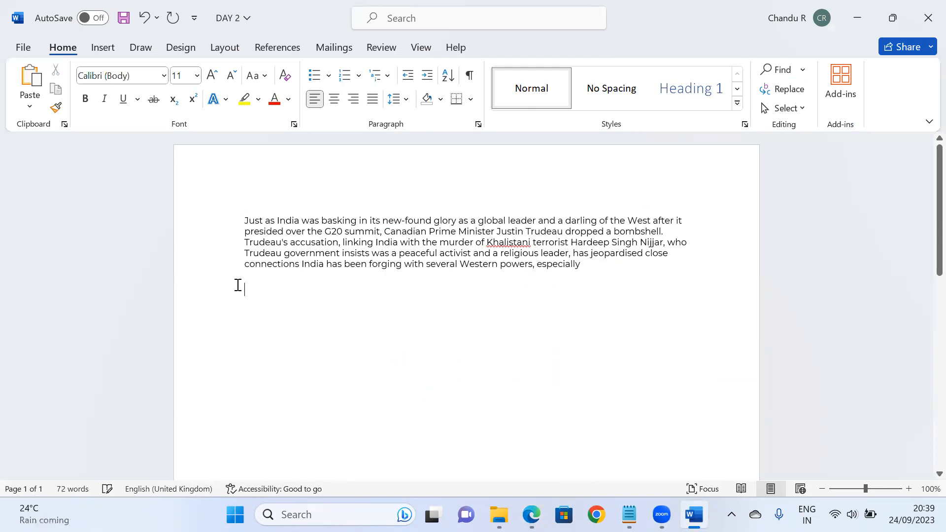
# - Format the pasted paragraph in Times New Roman at font size 12
pyautogui.tripleClick(296, 227)
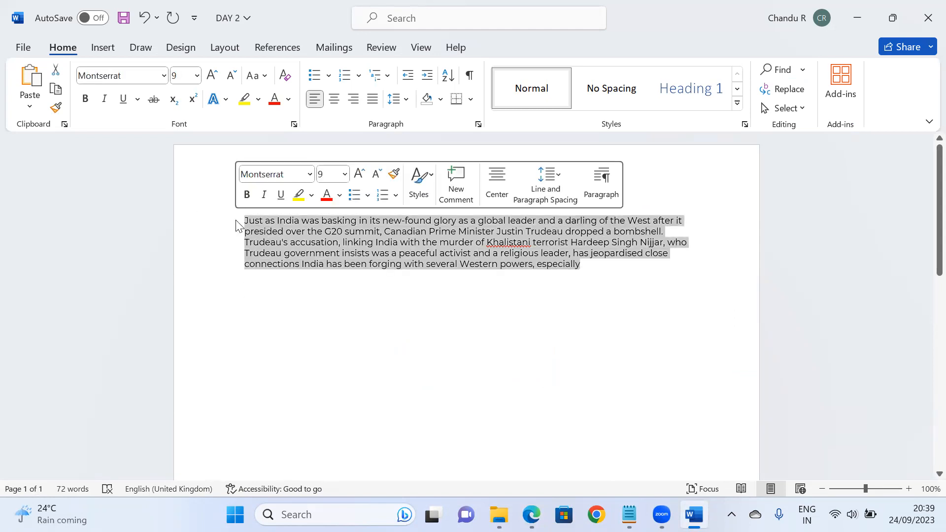
pyautogui.click(163, 76)
pyautogui.click(138, 182)
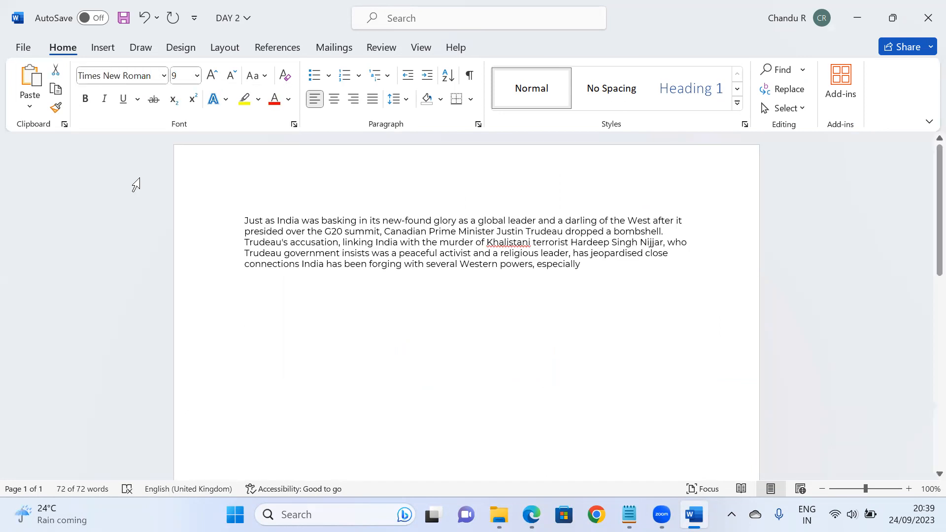
pyautogui.click(197, 75)
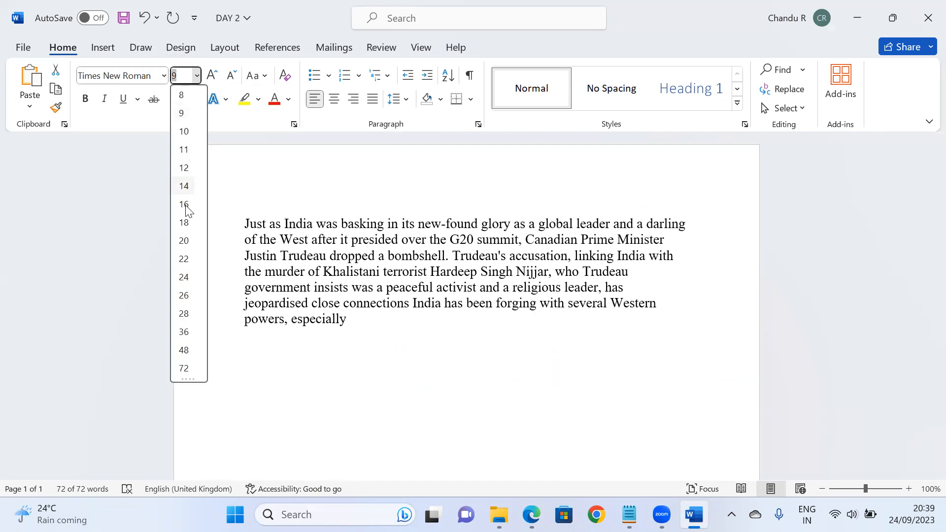
pyautogui.click(191, 176)
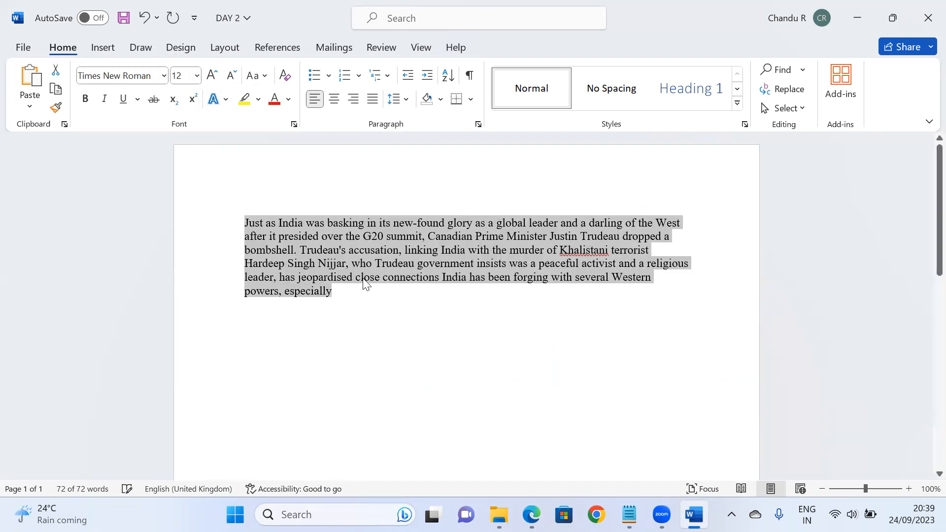
# - Set the line spacing of the whole paragraph to 1.5
pyautogui.click(406, 323)
pyautogui.moveTo(350, 293); pyautogui.dragTo(246, 226)
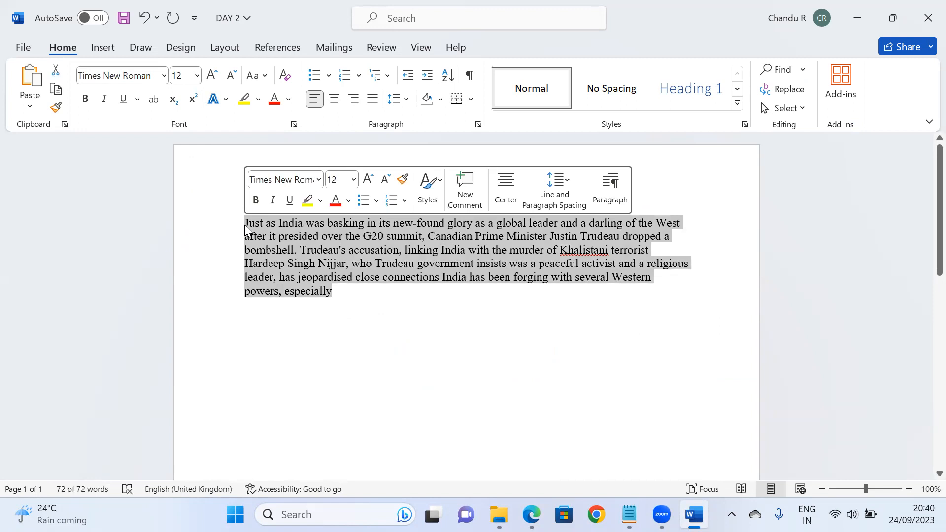
pyautogui.click(571, 184)
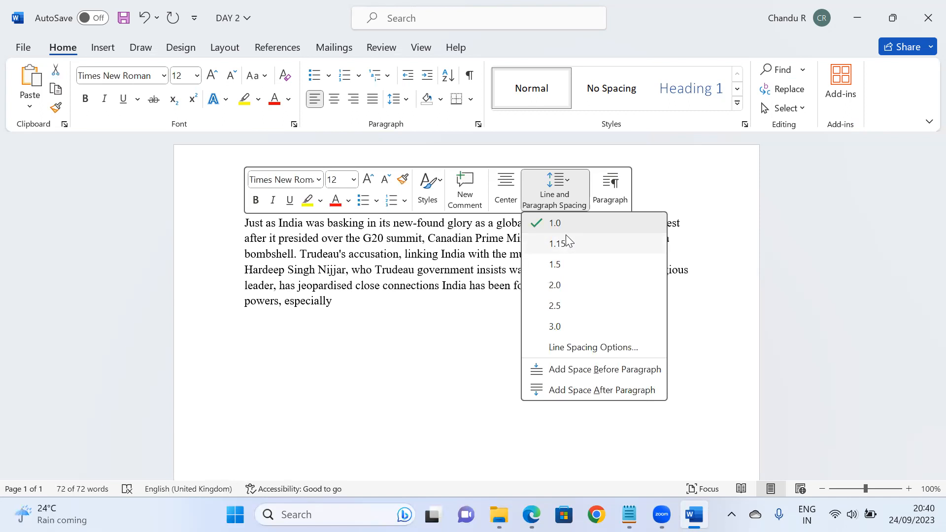
pyautogui.click(562, 264)
pyautogui.click(494, 361)
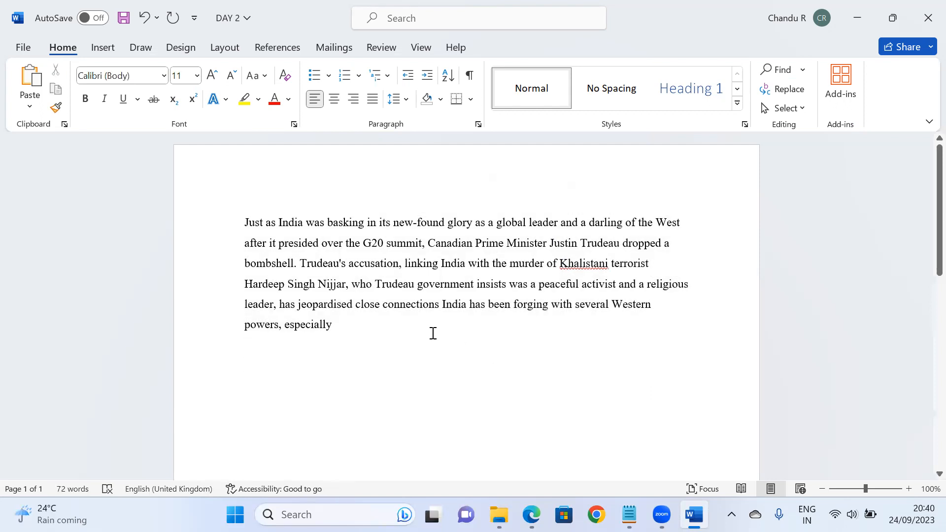
# - Increase the indent of the whole paragraph by one level
pyautogui.moveTo(418, 334); pyautogui.dragTo(239, 219)
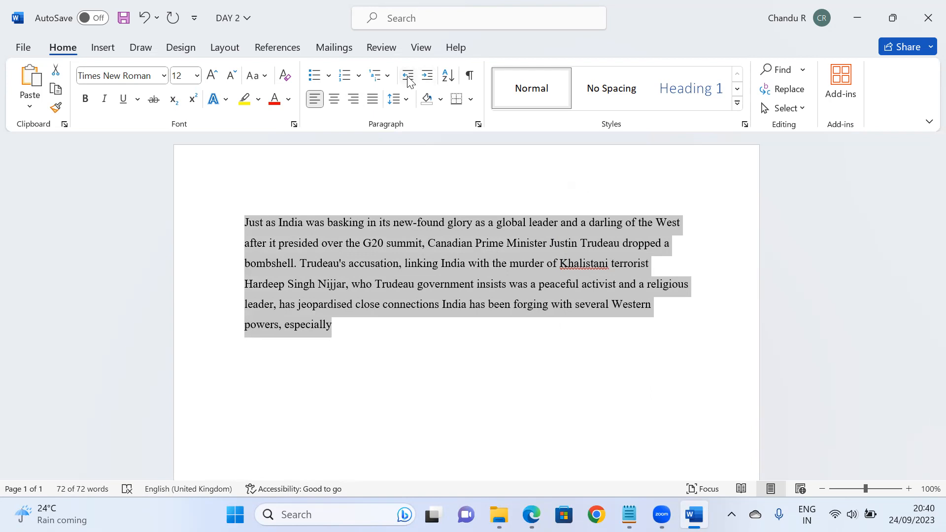
pyautogui.click(427, 79)
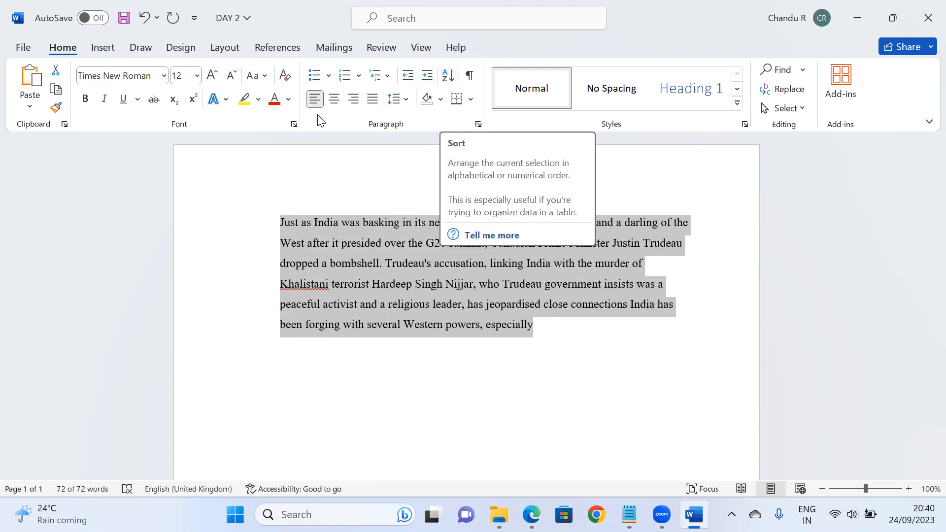
# - Try centre, right and justified alignment on the selected paragraph in turn, and restore left alignment
pyautogui.click(333, 101)
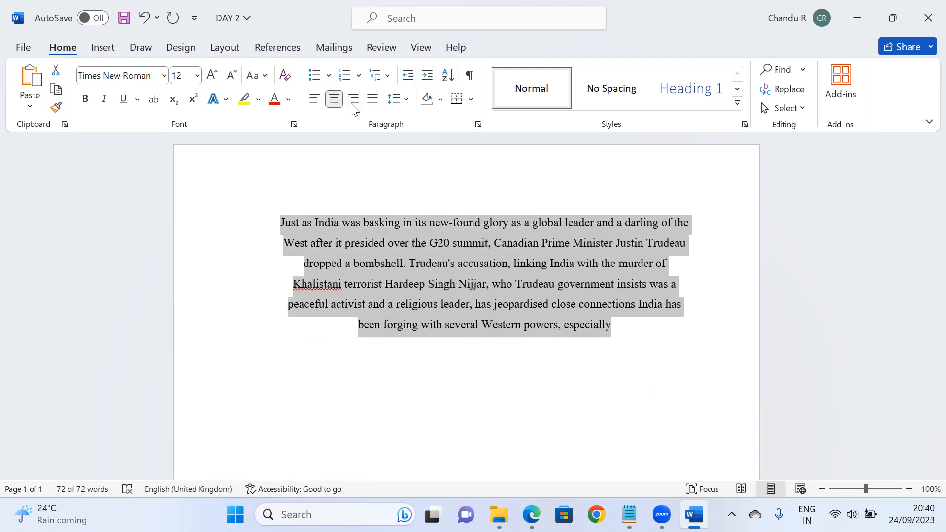
pyautogui.click(353, 104)
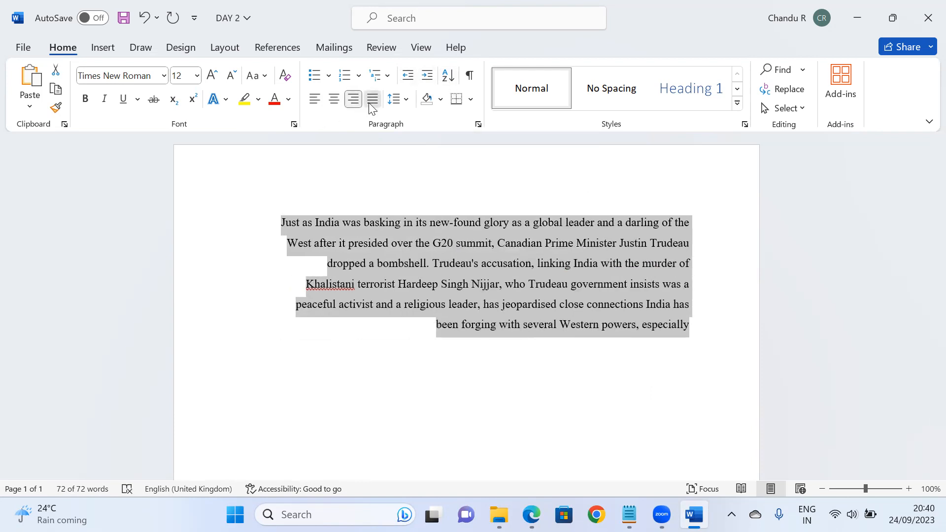
pyautogui.click(371, 105)
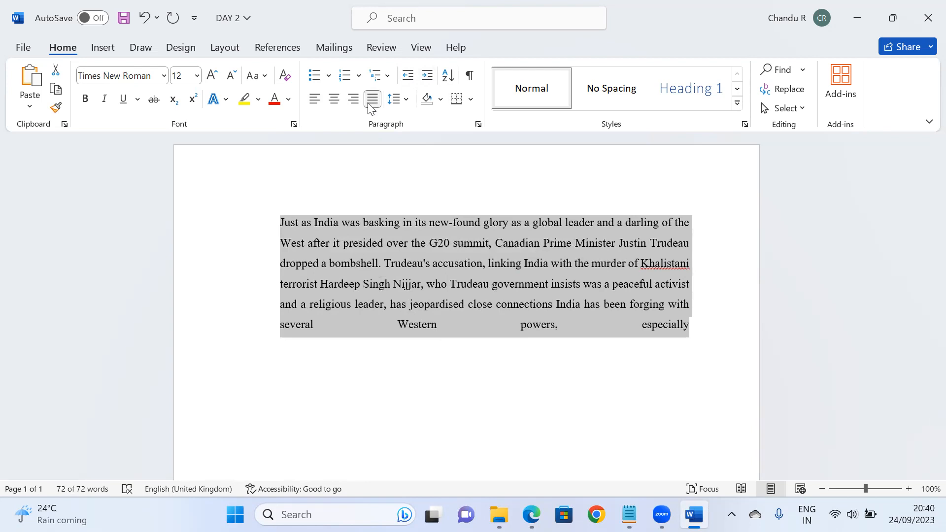
pyautogui.click(312, 104)
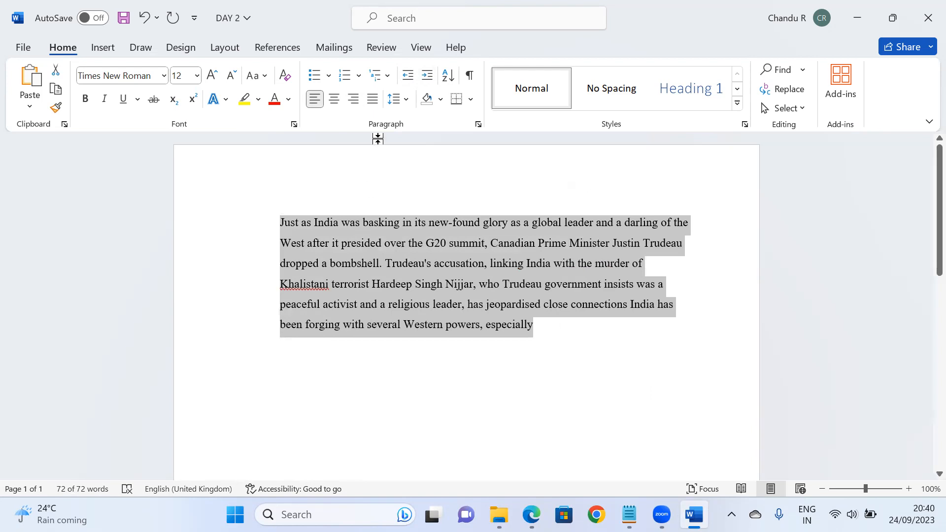
# - Decrease the indent of the whole selected paragraph by one level
pyautogui.click(406, 77)
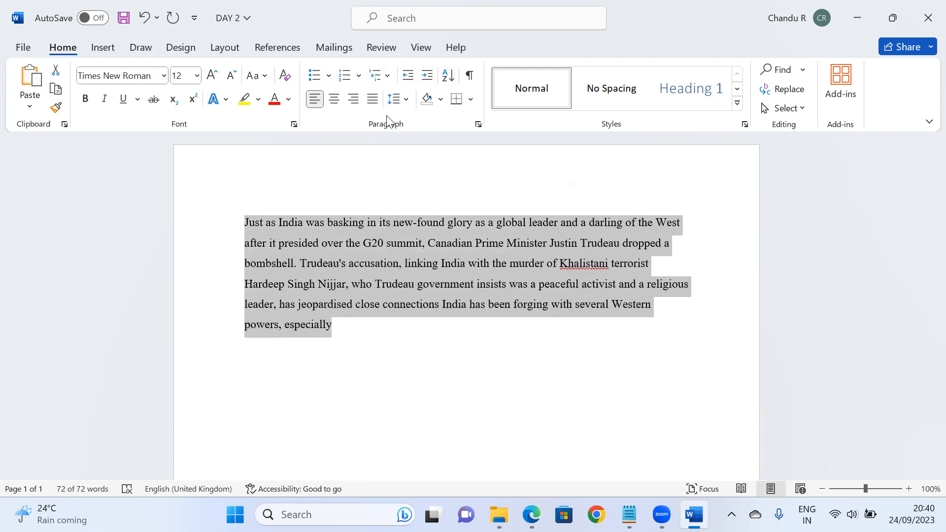
pyautogui.click(463, 285)
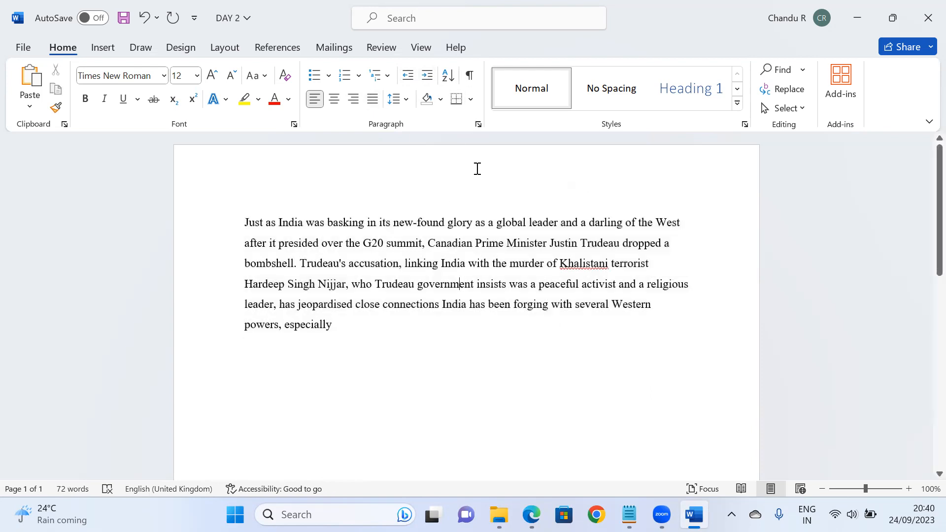
# - End the news paragraph with a full stop and start a new empty line below it
pyautogui.moveTo(361, 332); pyautogui.dragTo(244, 229)
pyautogui.click(242, 227)
pyautogui.moveTo(246, 224); pyautogui.dragTo(348, 331)
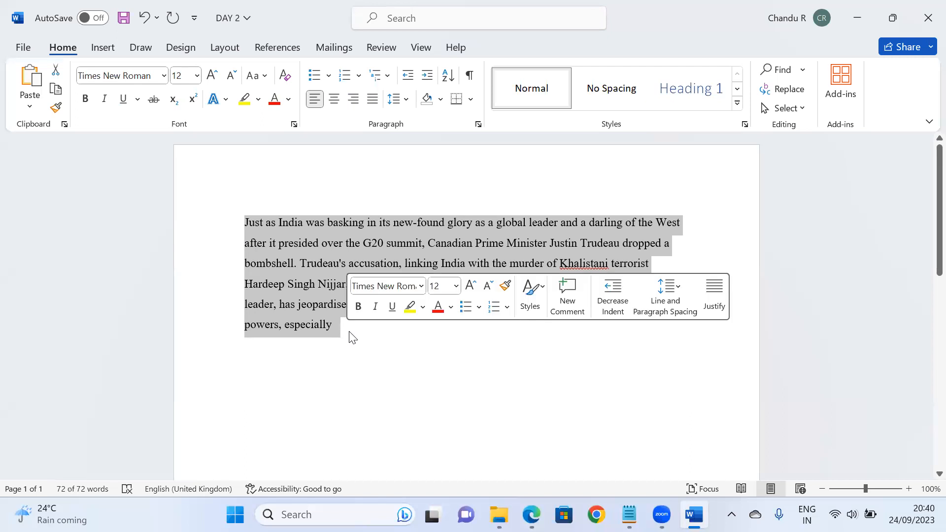
pyautogui.click(351, 337)
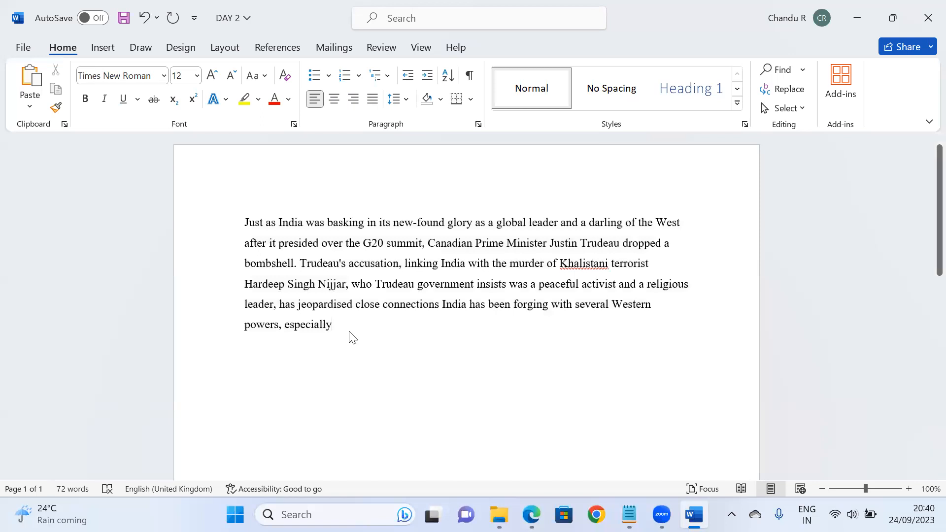
pyautogui.write('.')
pyautogui.press('Return')
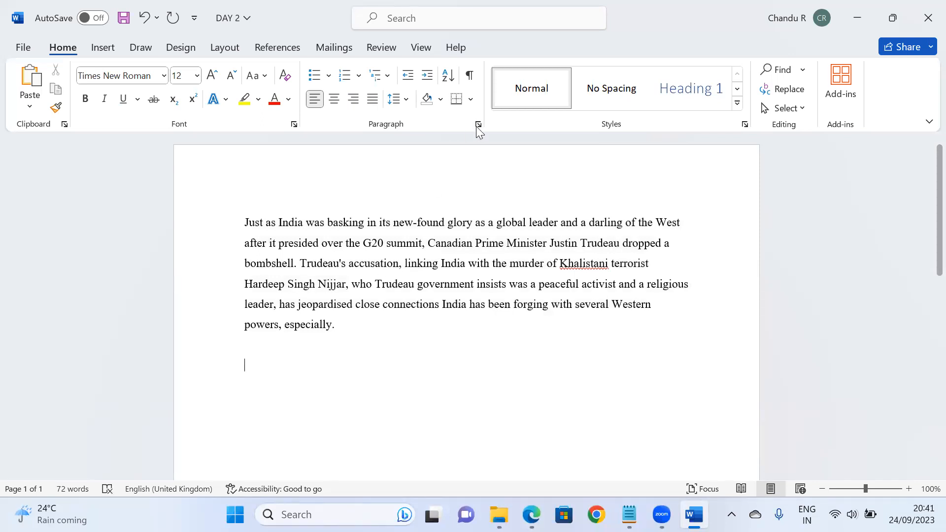
# - Insert a table with three columns and two rows on the empty line below the paragraph
pyautogui.click(471, 100)
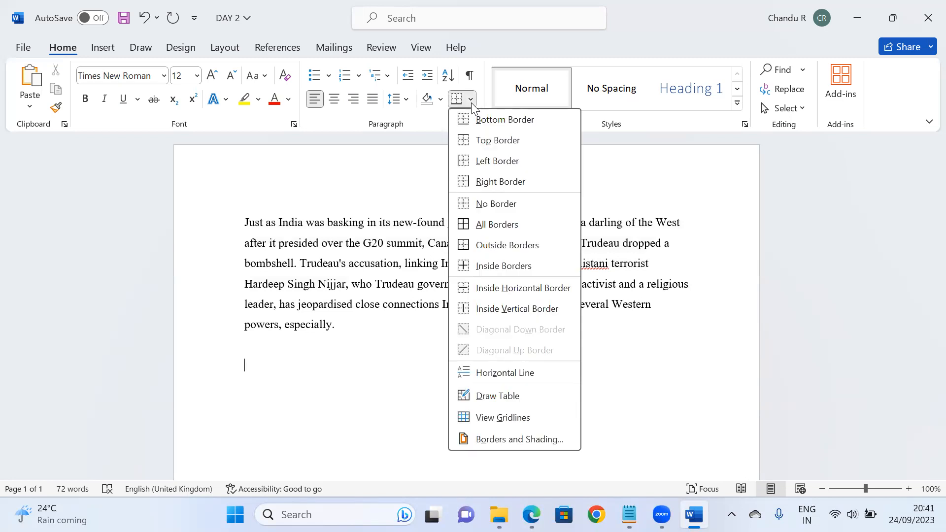
pyautogui.click(353, 284)
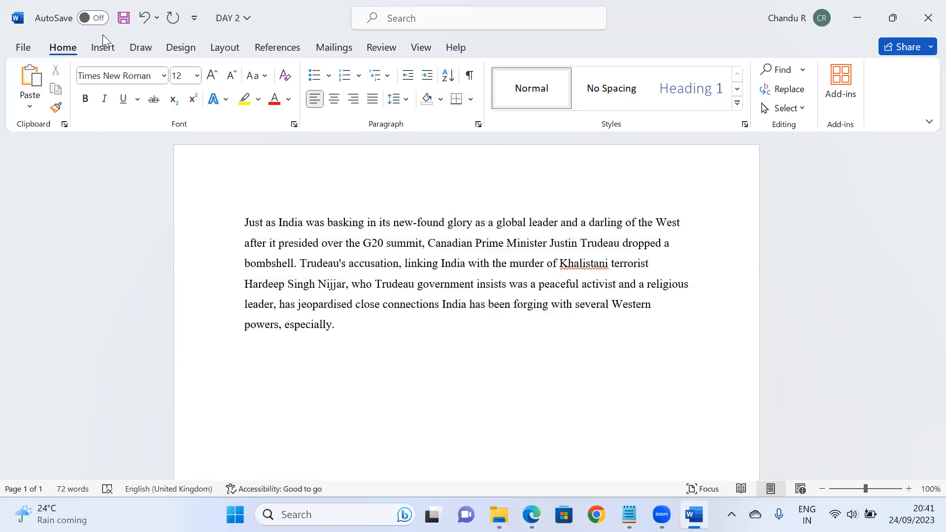
pyautogui.click(100, 50)
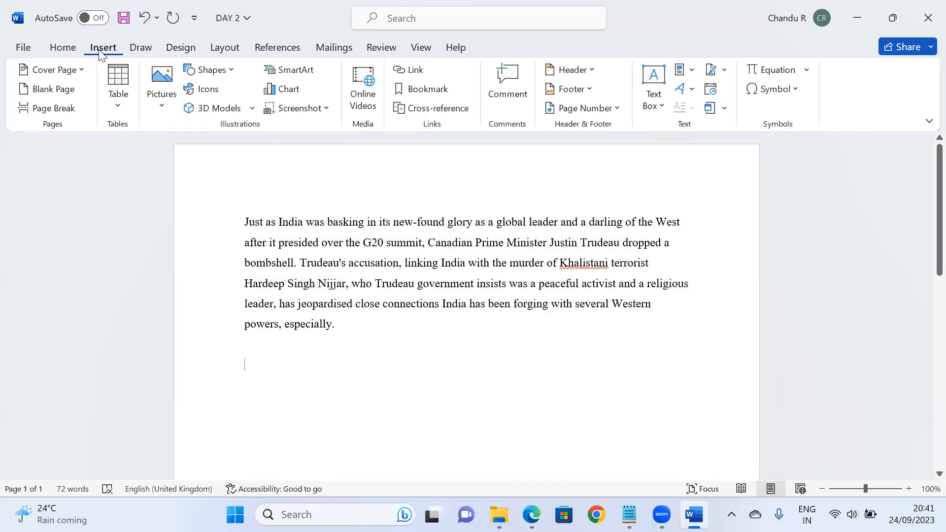
pyautogui.click(114, 99)
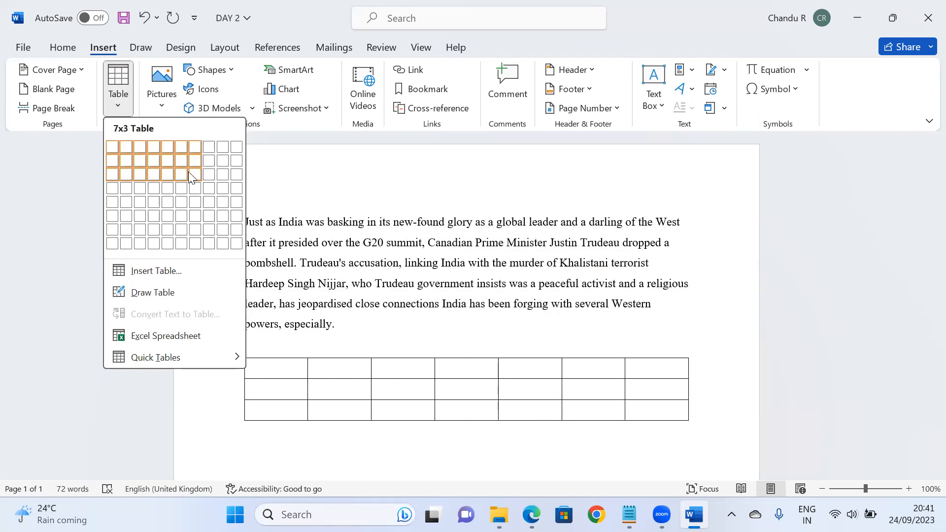
pyautogui.click(146, 160)
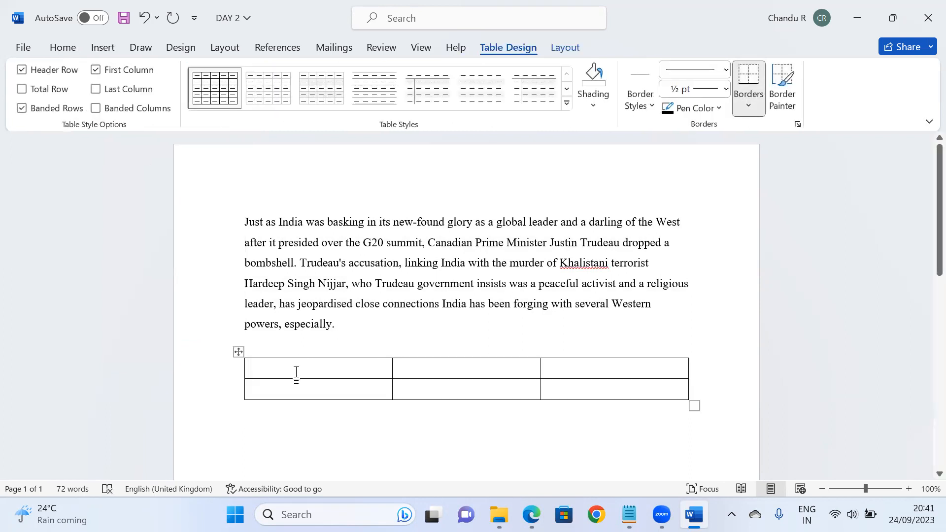
# - Fill the table's header row with "Serial Number", "Name of the student" and "Grade aquired"
pyautogui.write('Serial Number')
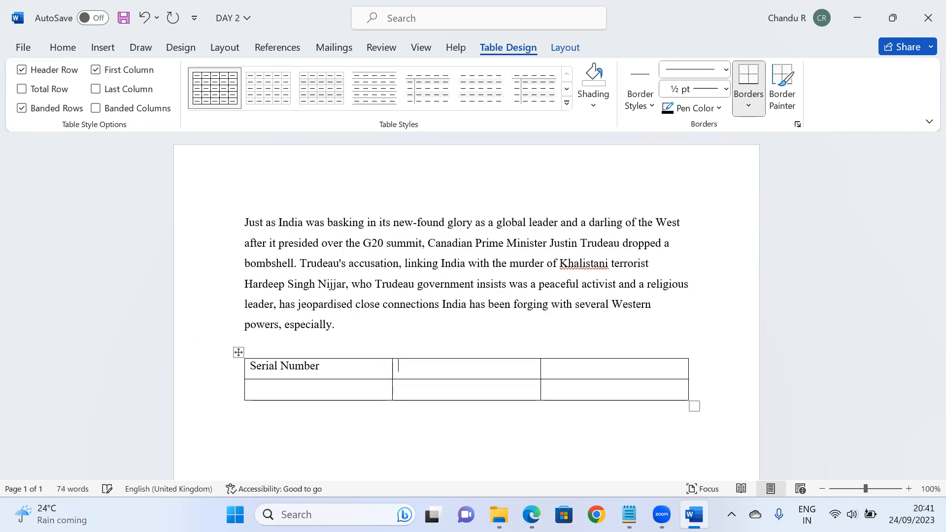
pyautogui.press('Tab')
pyautogui.write('Name of the student')
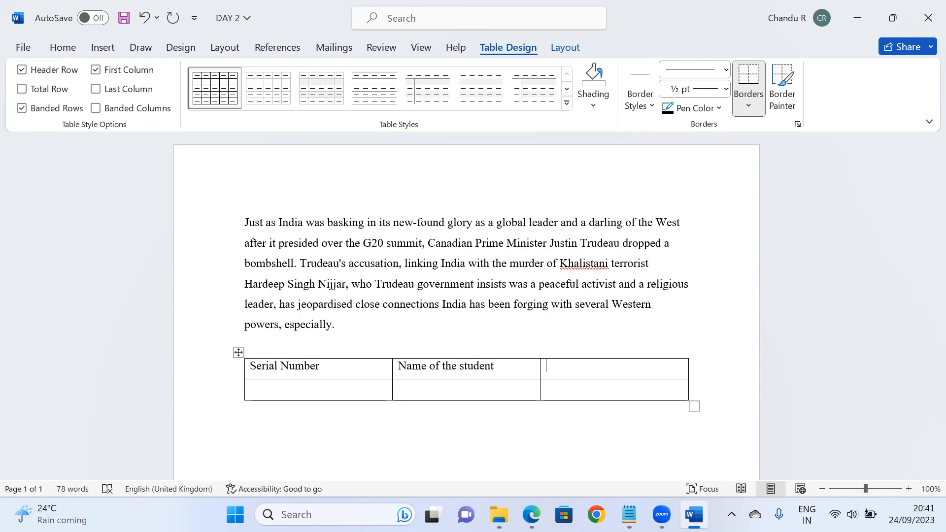
pyautogui.write('Grade')
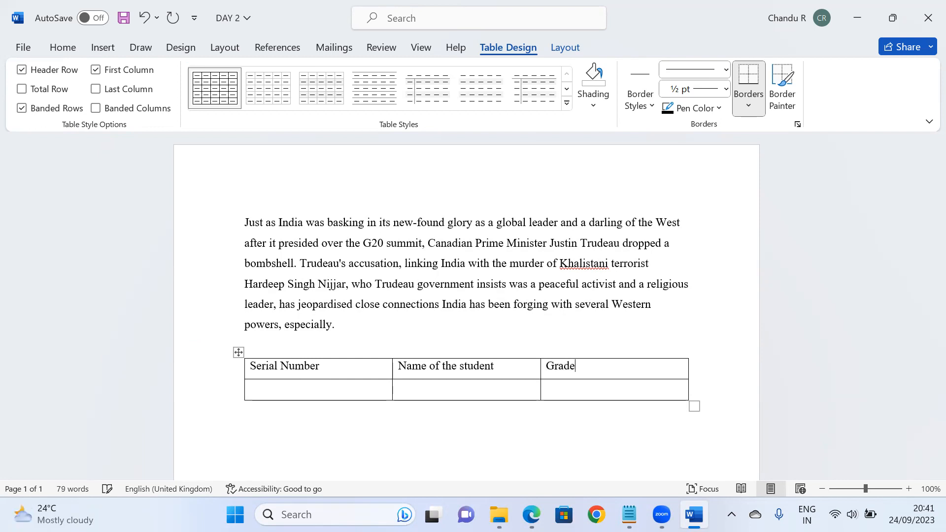
pyautogui.write('s')
pyautogui.write('a')
pyautogui.write('qui')
pyautogui.write('red')
# - Fill the row below the headers with serial number 1, the first student's name and grade 9.5
pyautogui.click(287, 394)
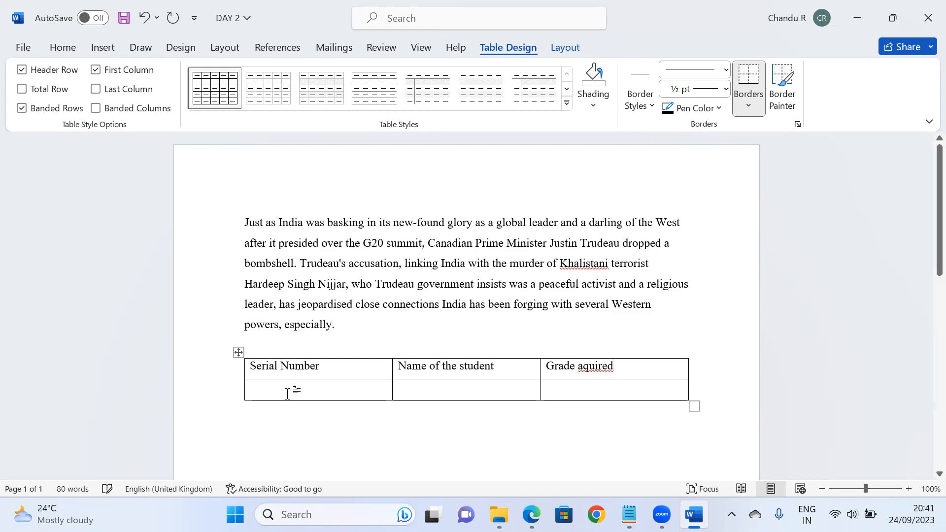
pyautogui.write('1')
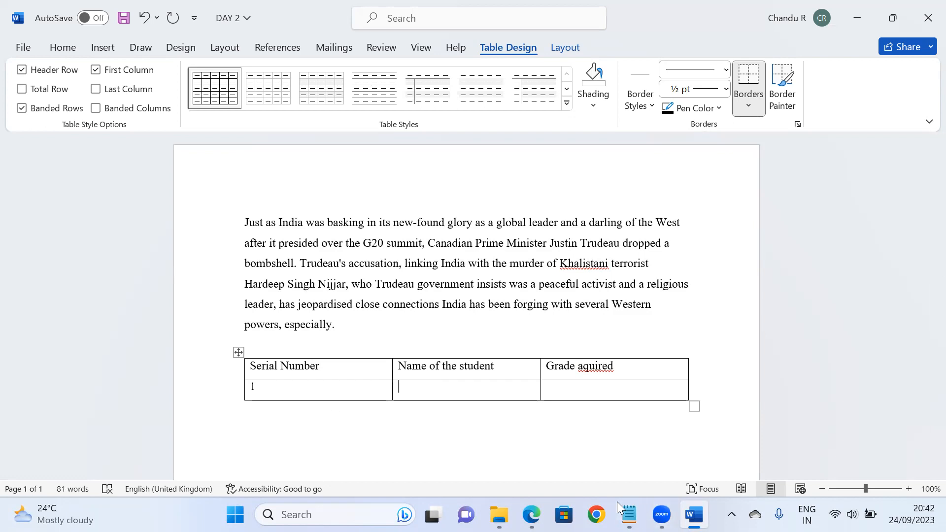
pyautogui.click(442, 337)
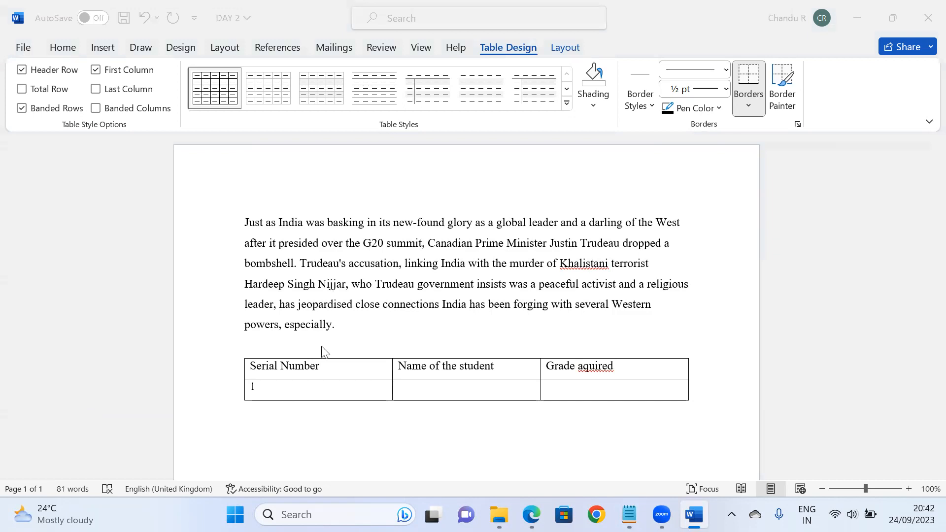
pyautogui.click(279, 395)
pyautogui.press('Tab')
pyautogui.write('Vikram')
pyautogui.click(609, 394)
pyautogui.write('9.5')
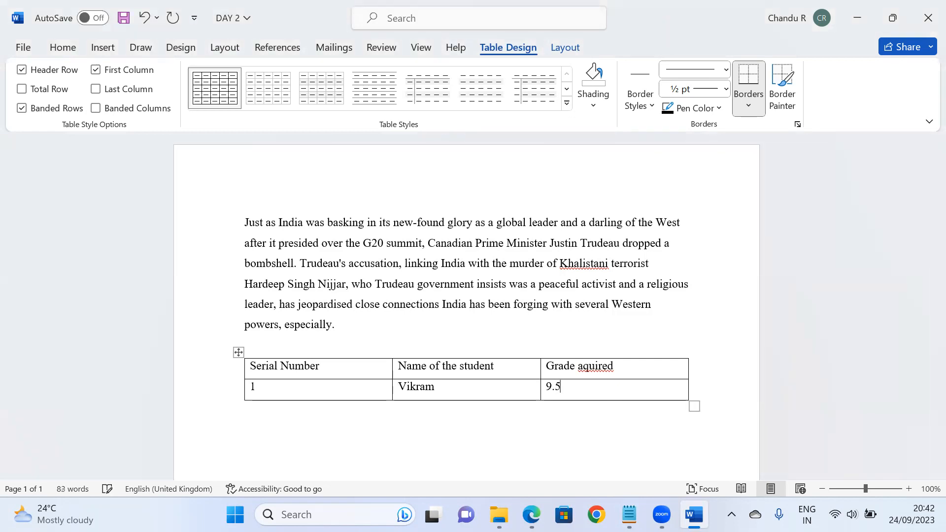
# - Add another row to the table with serial number 2, the second student's name and grade 8.35
pyautogui.press('Tab')
pyautogui.write('2')
pyautogui.press('Tab')
pyautogui.write('ee')
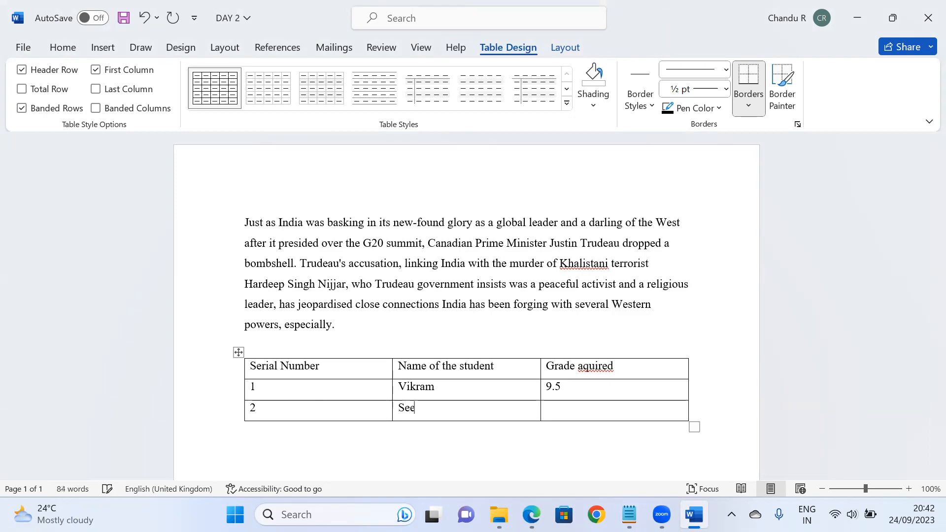
pyautogui.write('nu ')
pyautogui.write('8')
pyautogui.write('.35')
# - Add another row to the table with serial number 3, the third student's name and grade 8.25
pyautogui.press('Tab')
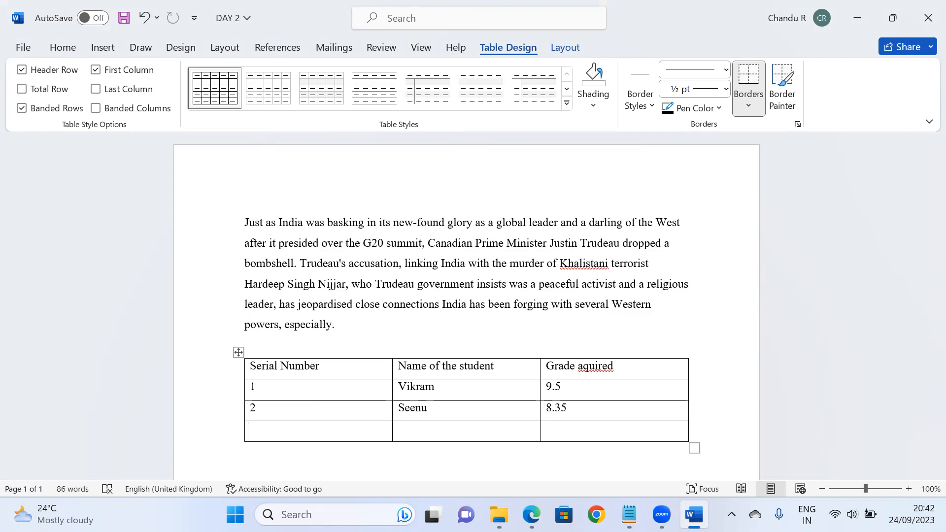
pyautogui.write('3')
pyautogui.press('Tab')
pyautogui.write('Vaibhav')
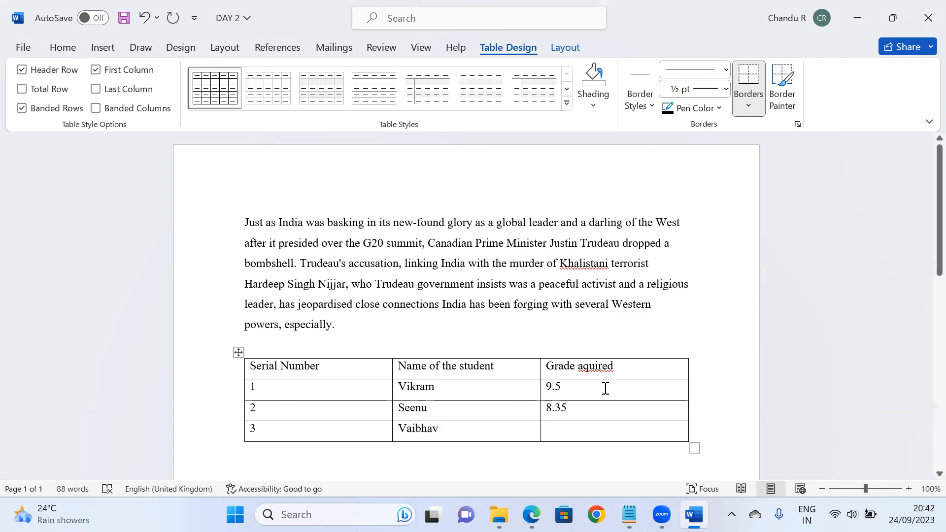
pyautogui.press('Tab')
pyautogui.write('8')
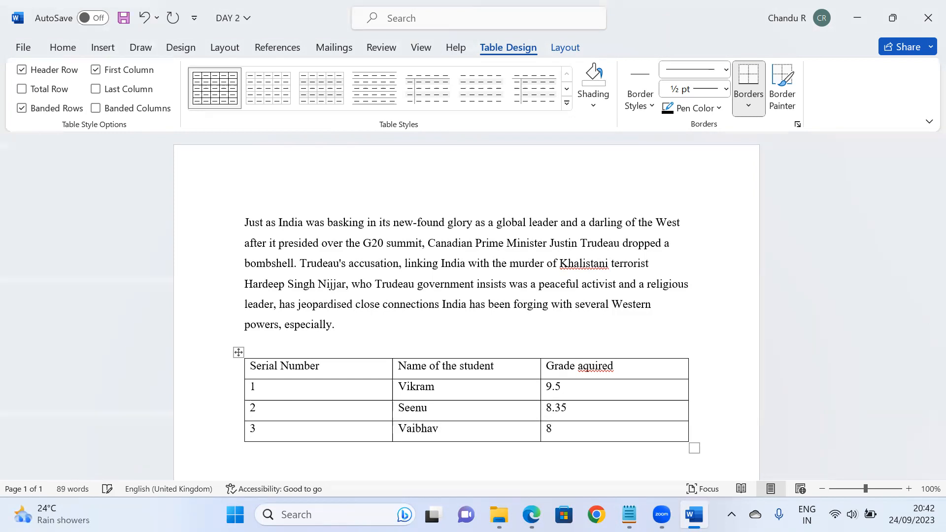
pyautogui.write('.25')
pyautogui.click(772, 388)
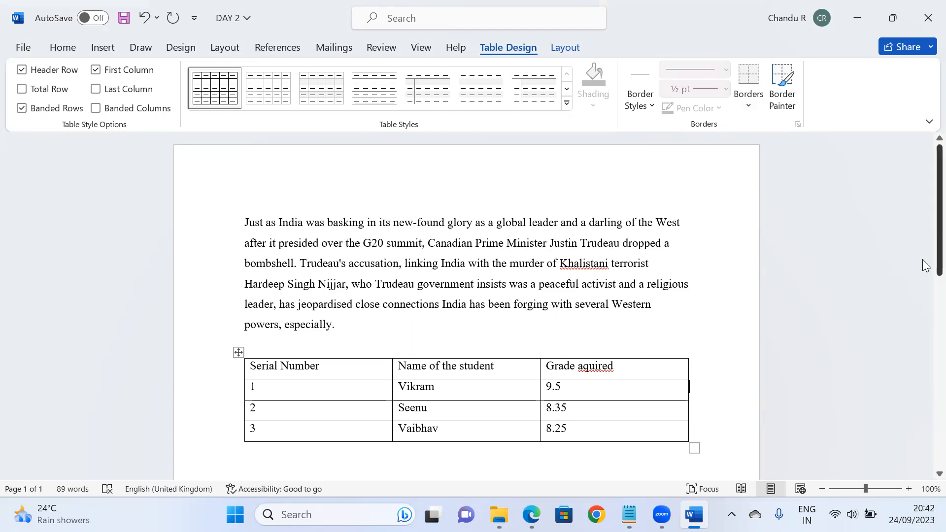
# - Apply AutoFit to Window to the whole student table
pyautogui.scroll(-3, 924, 266)
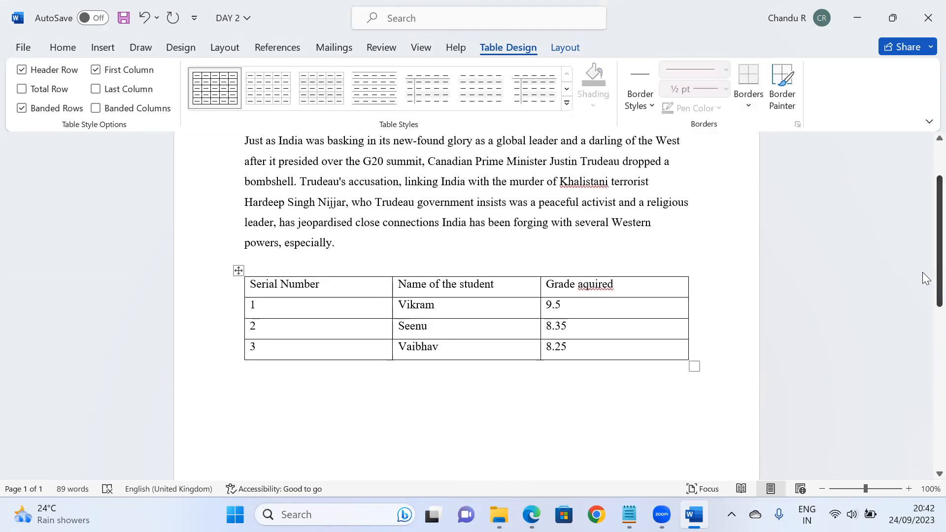
pyautogui.click(238, 271)
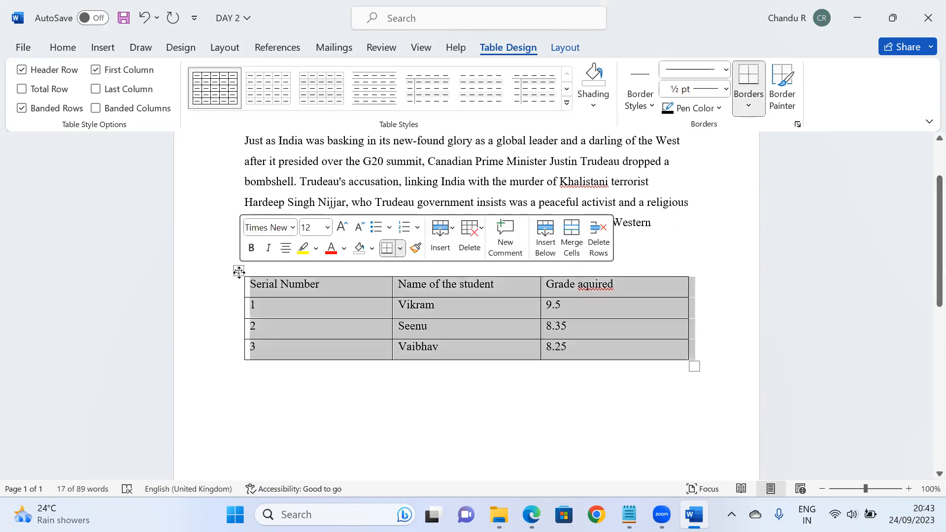
pyautogui.rightClick(239, 275)
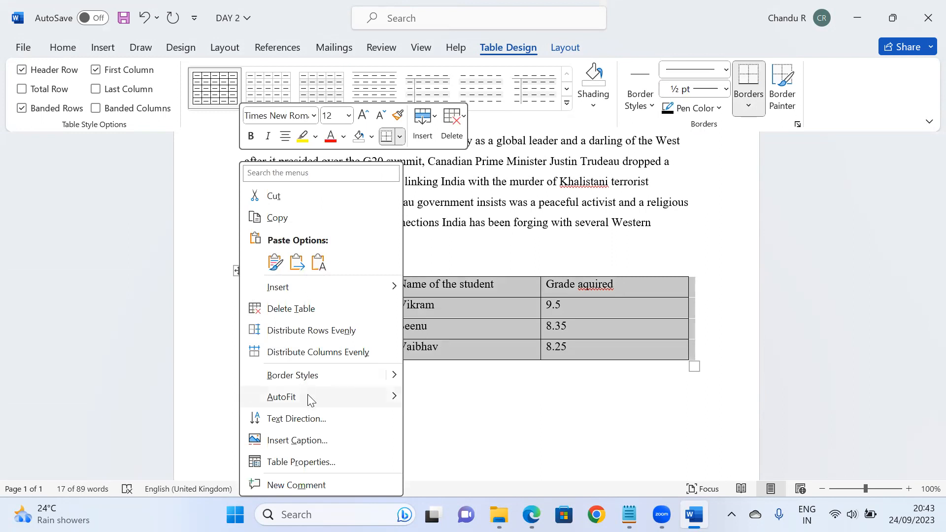
pyautogui.moveTo(312, 399)
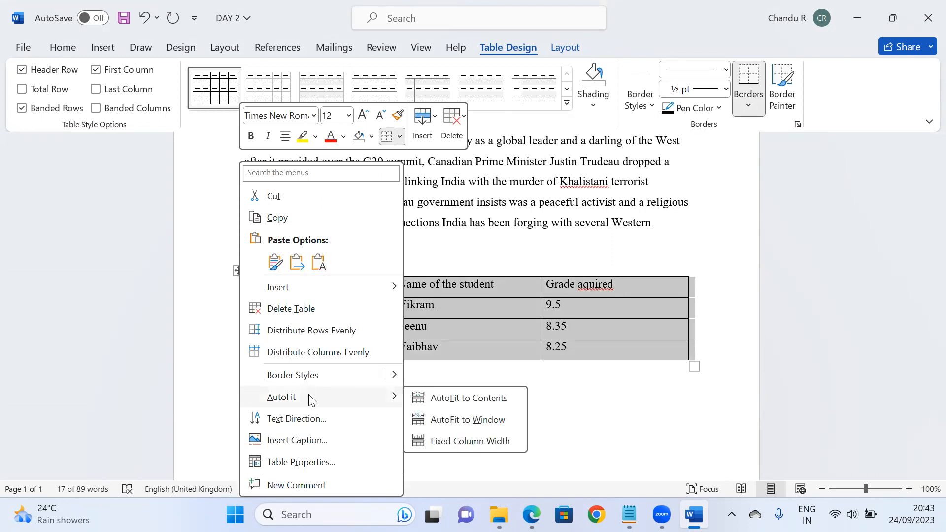
pyautogui.click(454, 424)
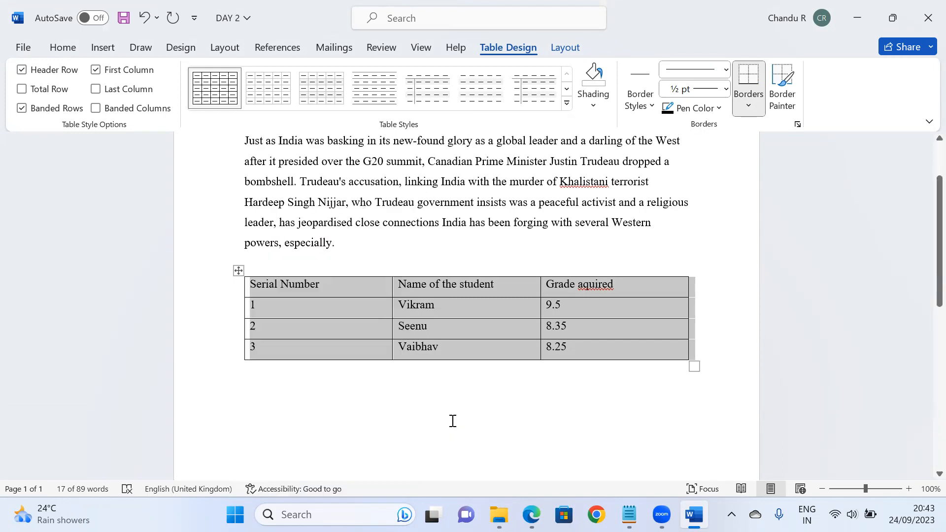
pyautogui.click(398, 381)
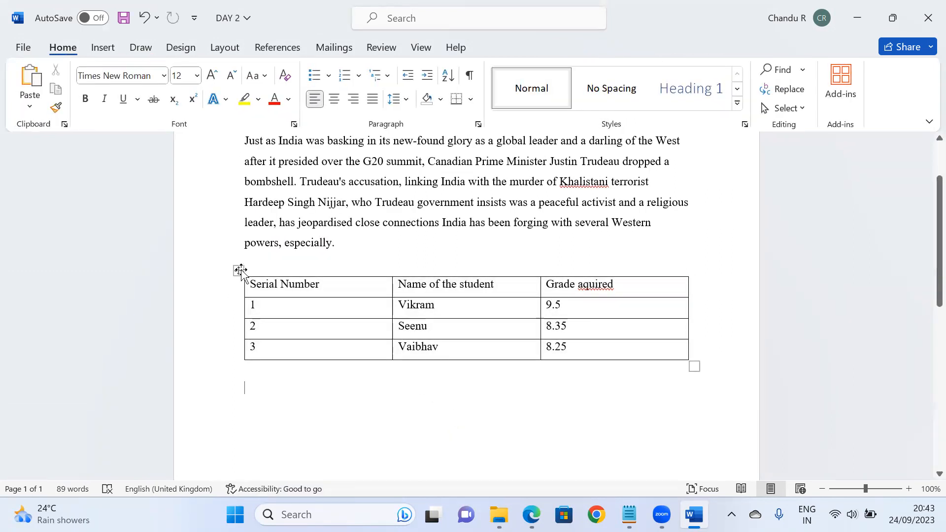
# - Set the row height of the whole table to 0.6 cm and narrow all of its columns
pyautogui.click(240, 270)
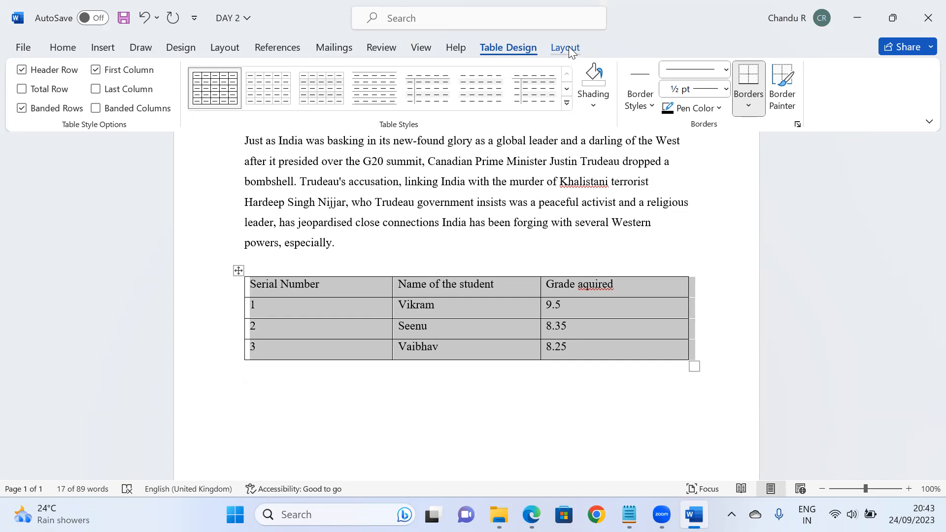
pyautogui.click(567, 47)
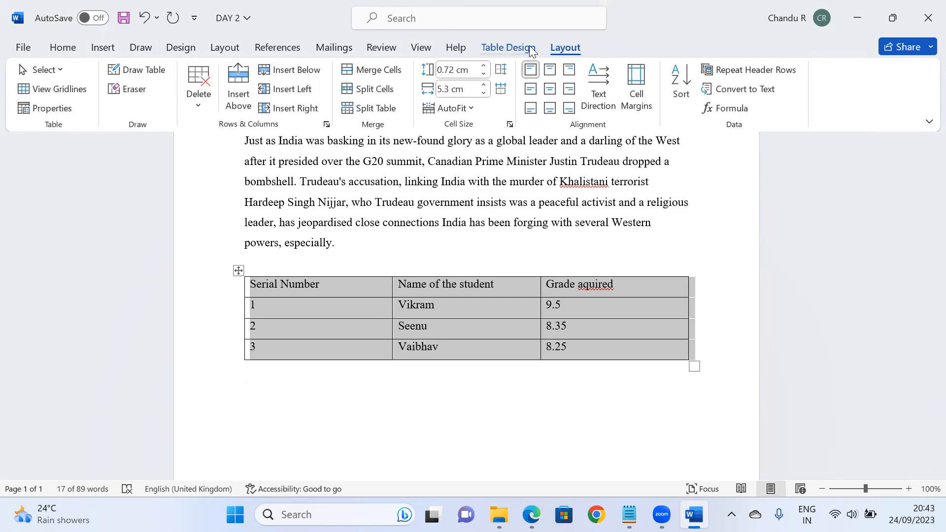
pyautogui.click(485, 74)
pyautogui.click(484, 95)
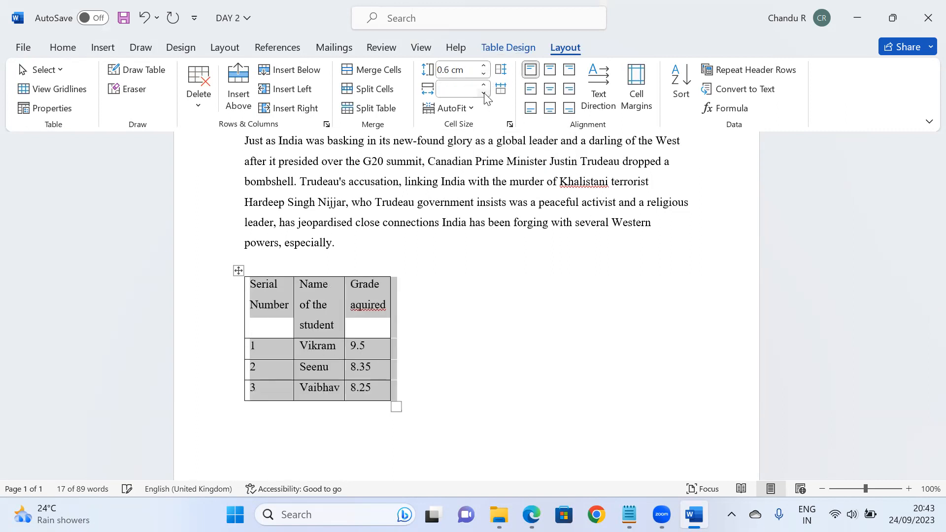
pyautogui.click(450, 90)
pyautogui.write('1.2')
pyautogui.press('Return')
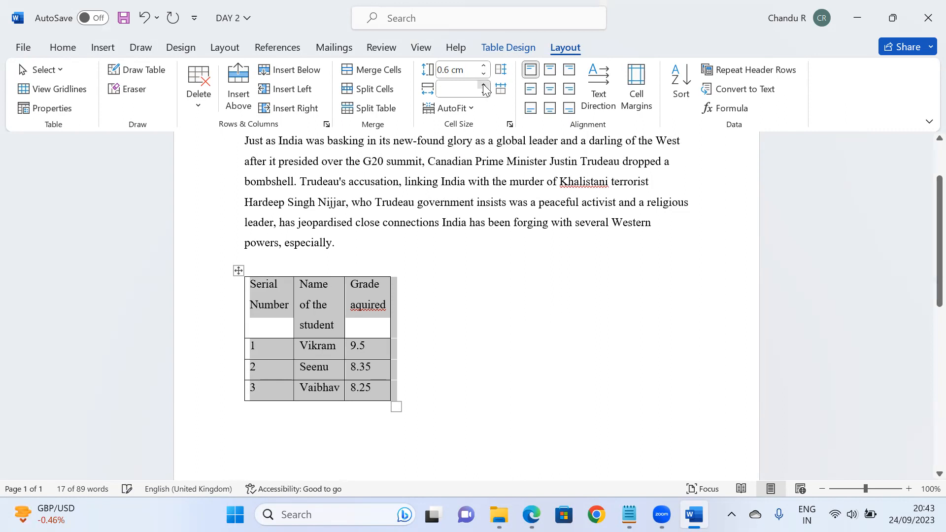
pyautogui.click(452, 344)
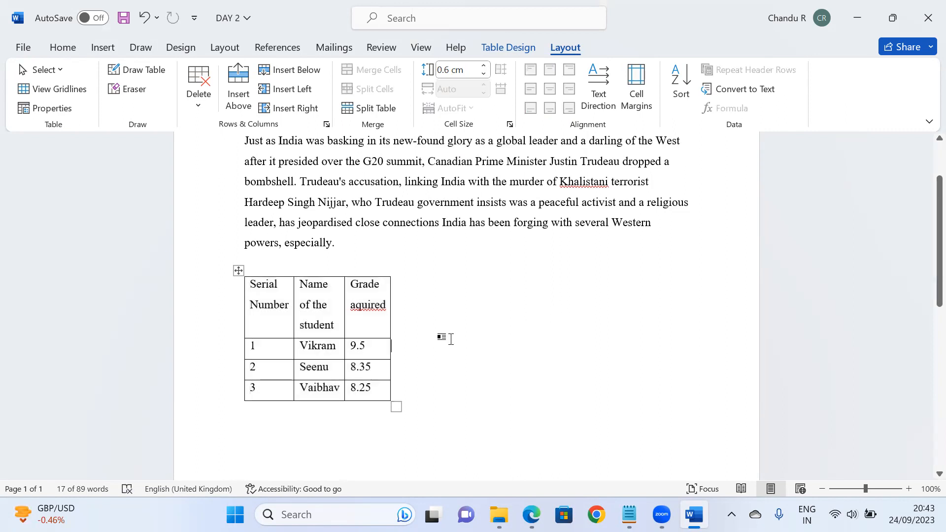
# - Increase the row height of the whole table to 1.2 cm
pyautogui.click(238, 270)
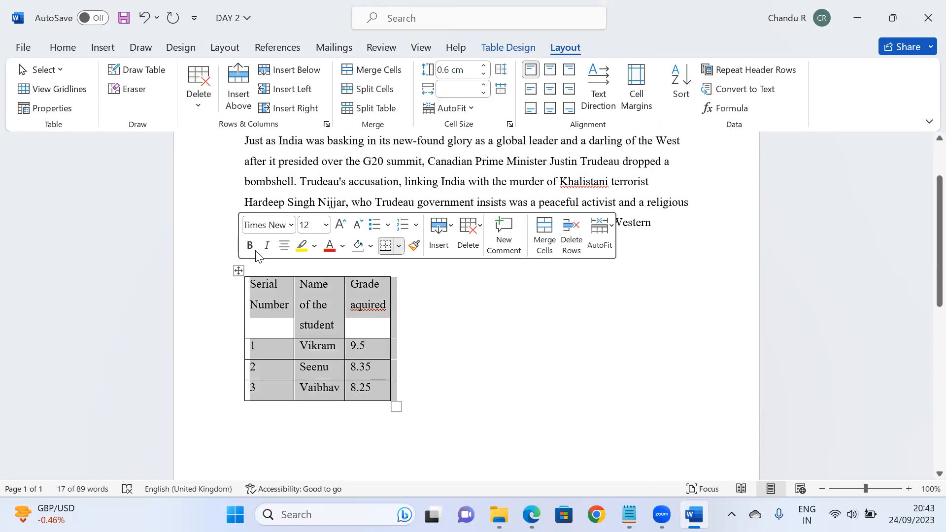
pyautogui.click(484, 66)
pyautogui.click(485, 66)
pyautogui.click(484, 66)
pyautogui.click(484, 66)
pyautogui.click(485, 66)
pyautogui.click(485, 66)
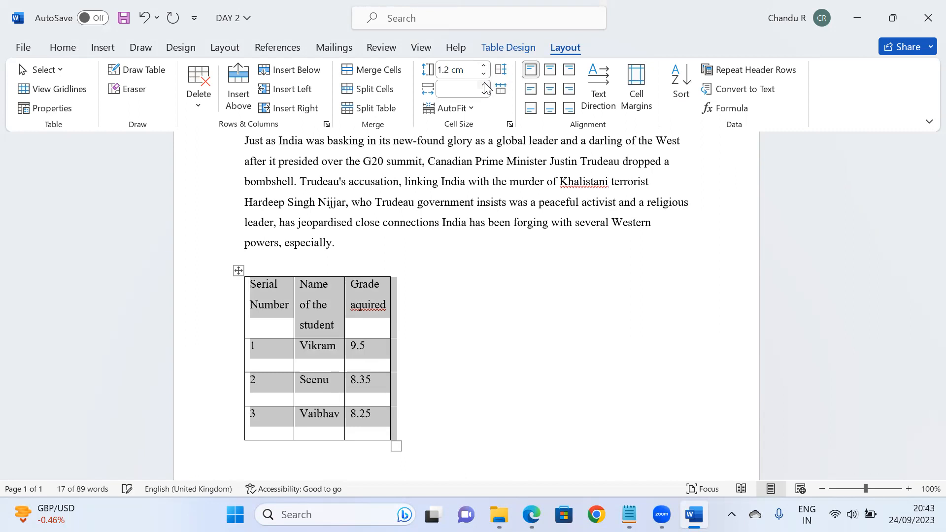
# - Try to set the column width of the whole student table to 1.1 cm, and save the document
pyautogui.click(465, 86)
pyautogui.write('1')
pyautogui.press('Tab')
pyautogui.click(463, 88)
pyautogui.write('1.1')
pyautogui.click(123, 19)
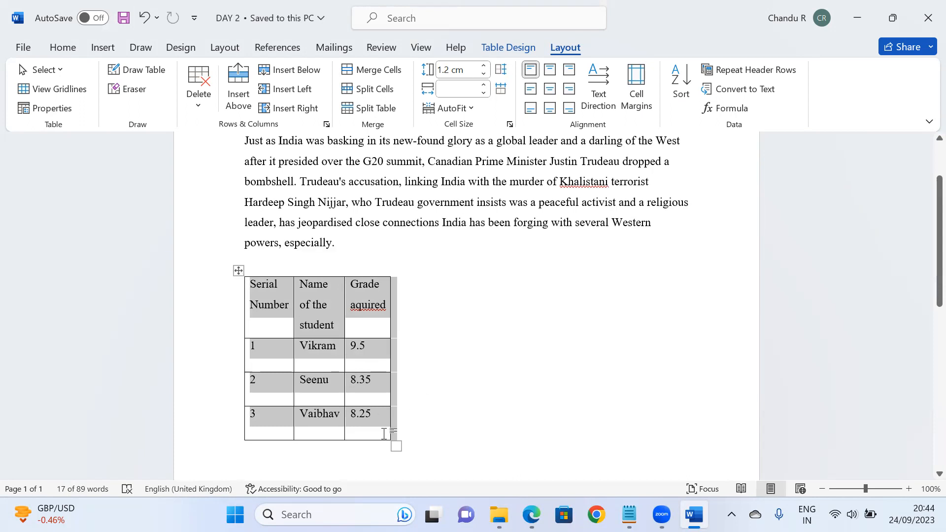
# - Resize the whole student table to the paragraph's width with rows about 0.76 cm high, and apply AutoFit to Contents
pyautogui.moveTo(396, 445); pyautogui.dragTo(674, 383)
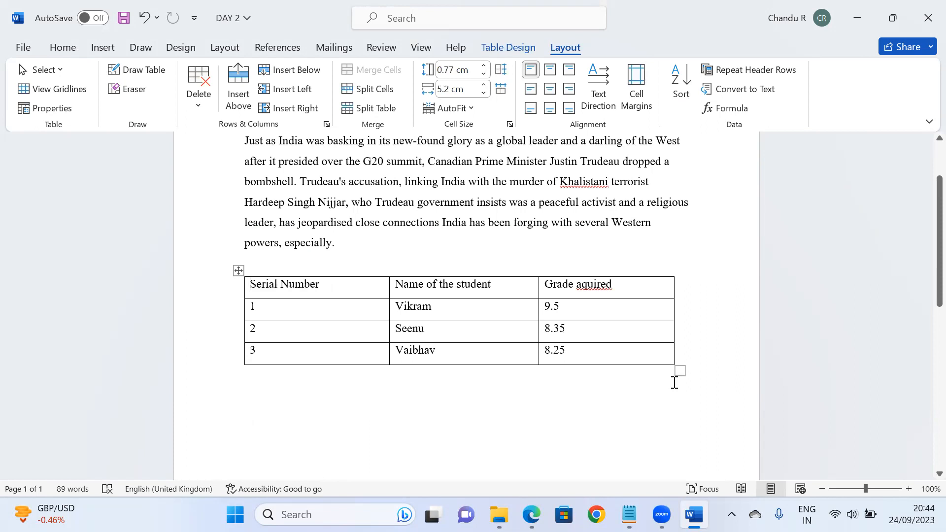
pyautogui.moveTo(679, 369); pyautogui.dragTo(702, 364)
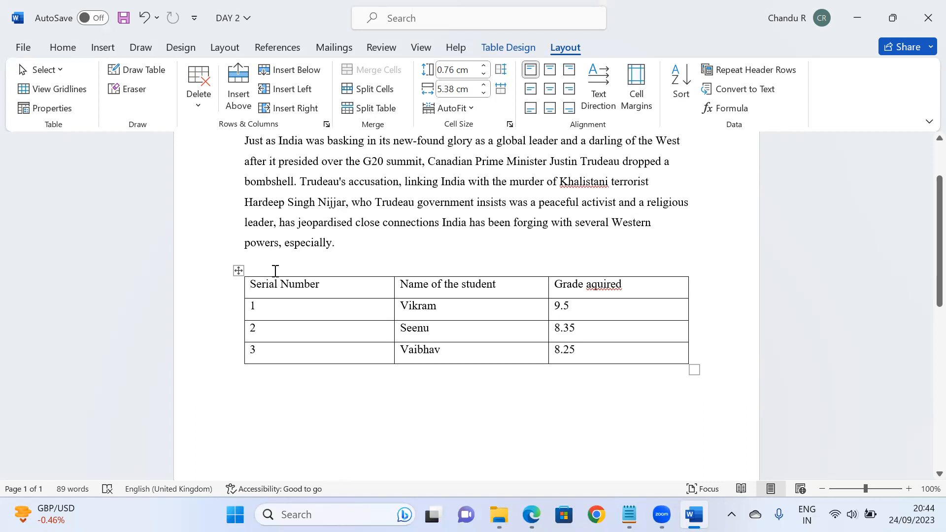
pyautogui.moveTo(252, 283); pyautogui.dragTo(653, 343)
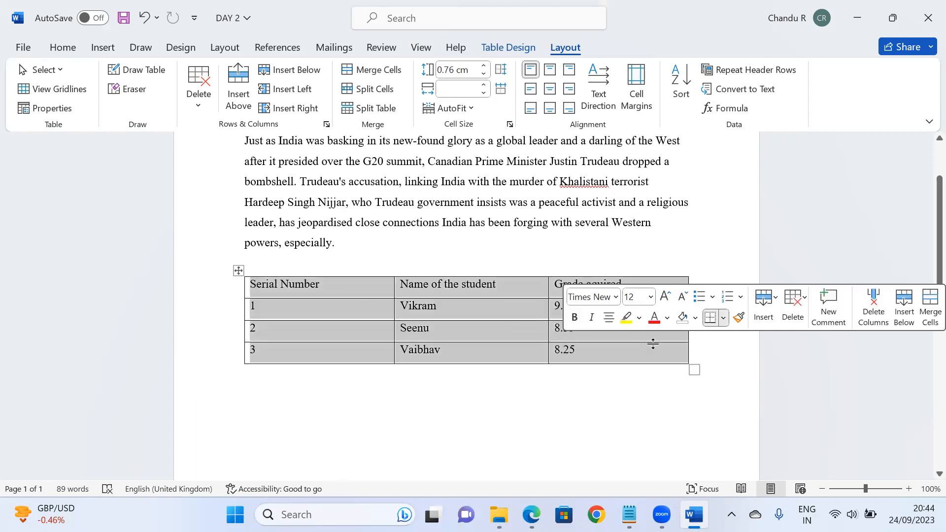
pyautogui.rightClick(237, 270)
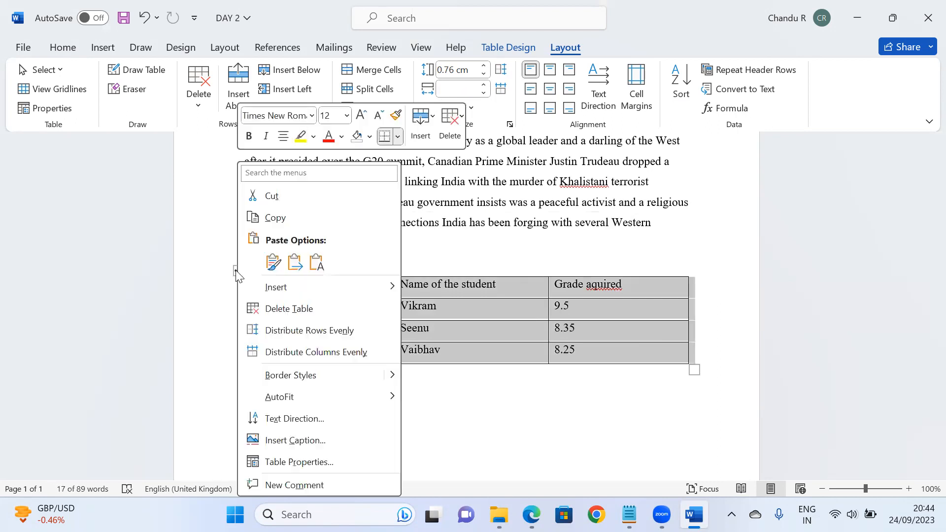
pyautogui.moveTo(337, 402)
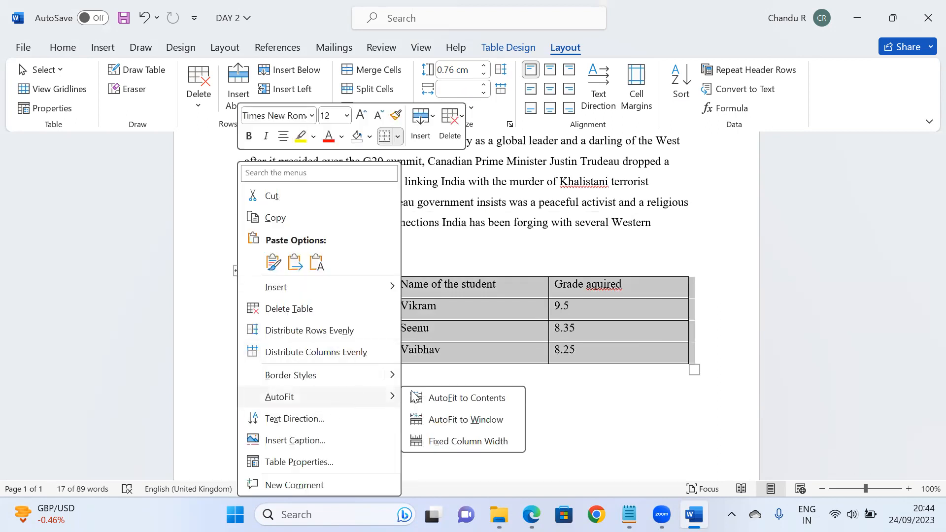
pyautogui.click(466, 399)
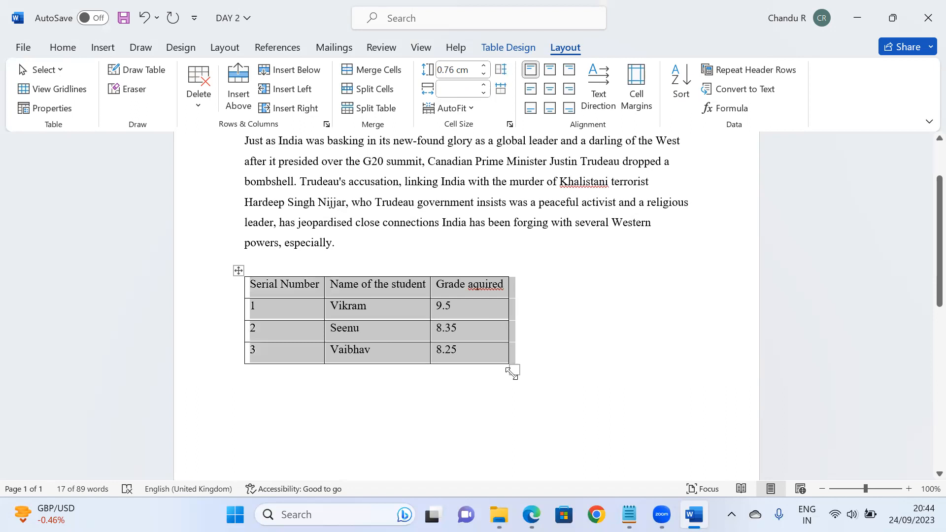
# - Fit the whole student table to the page width with AutoFit to Window
pyautogui.rightClick(239, 271)
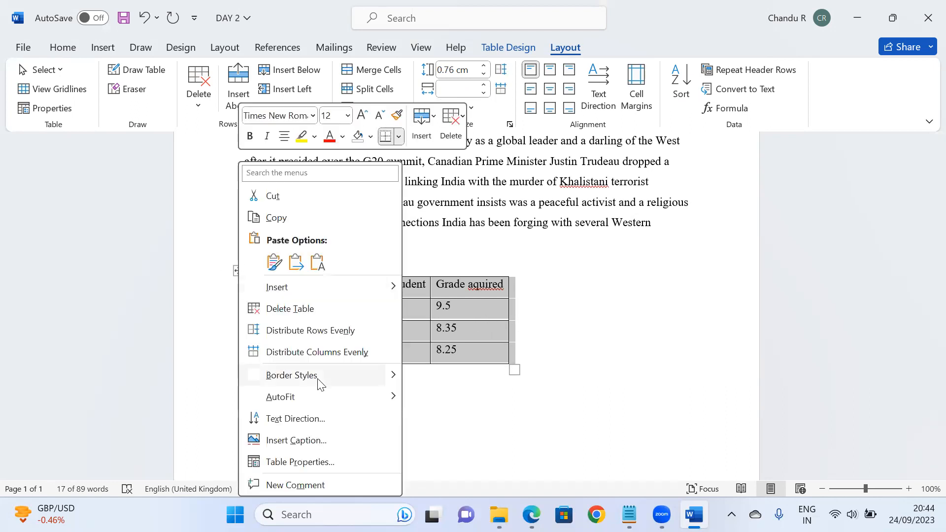
pyautogui.moveTo(325, 397)
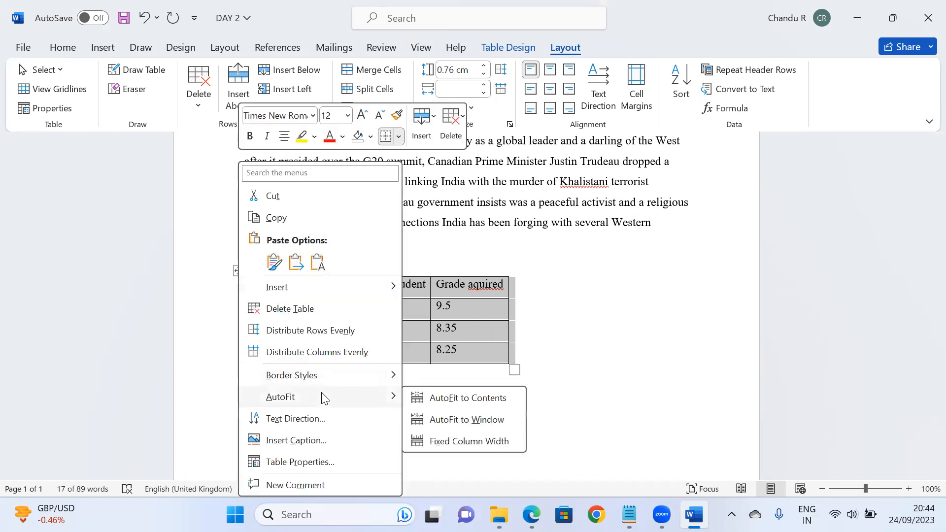
pyautogui.click(455, 421)
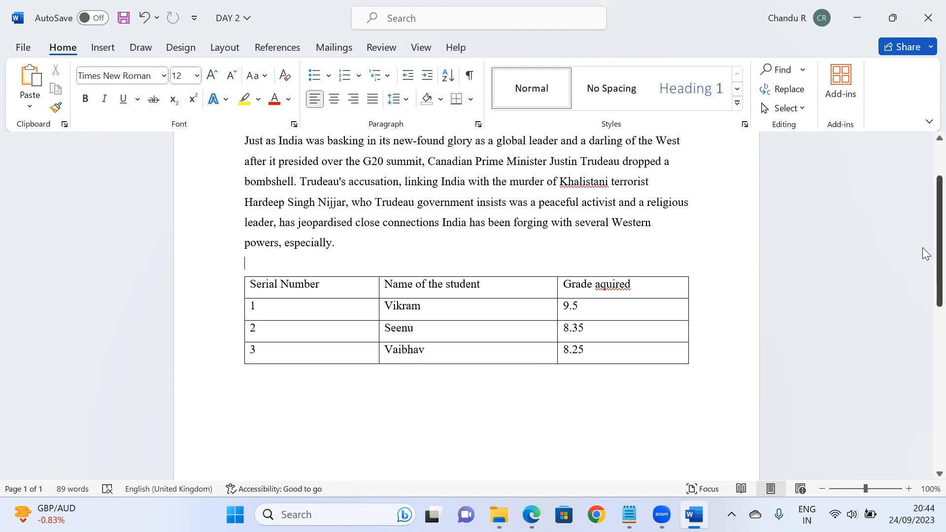
pyautogui.scroll(-3, 924, 266)
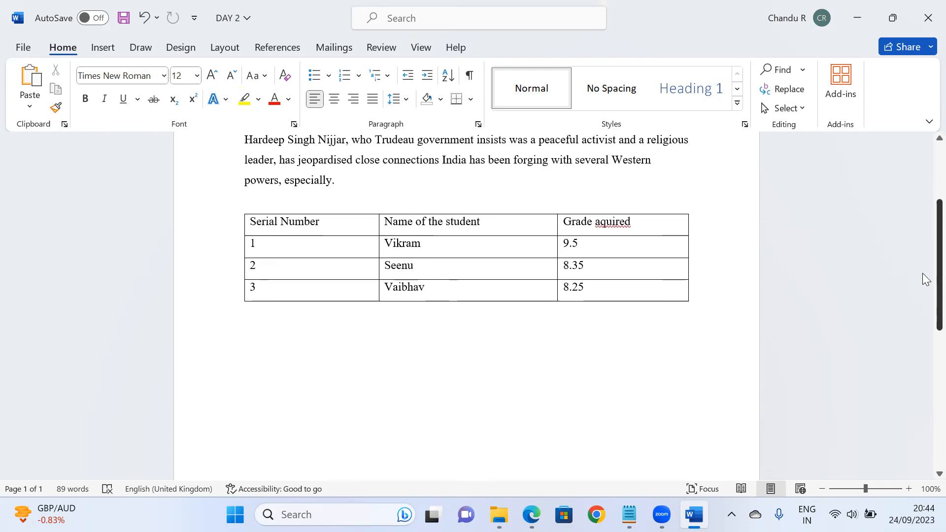
pyautogui.scroll(5, 924, 291)
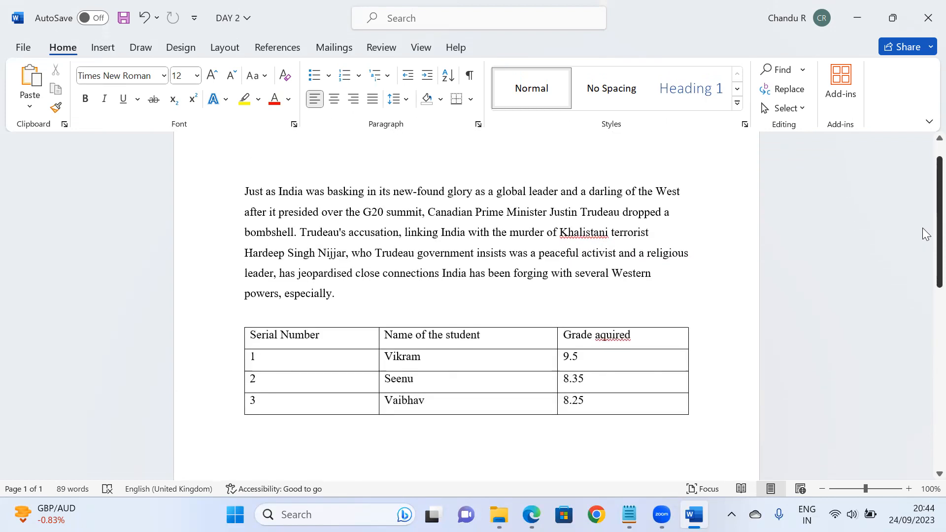
pyautogui.scroll(-2, 924, 222)
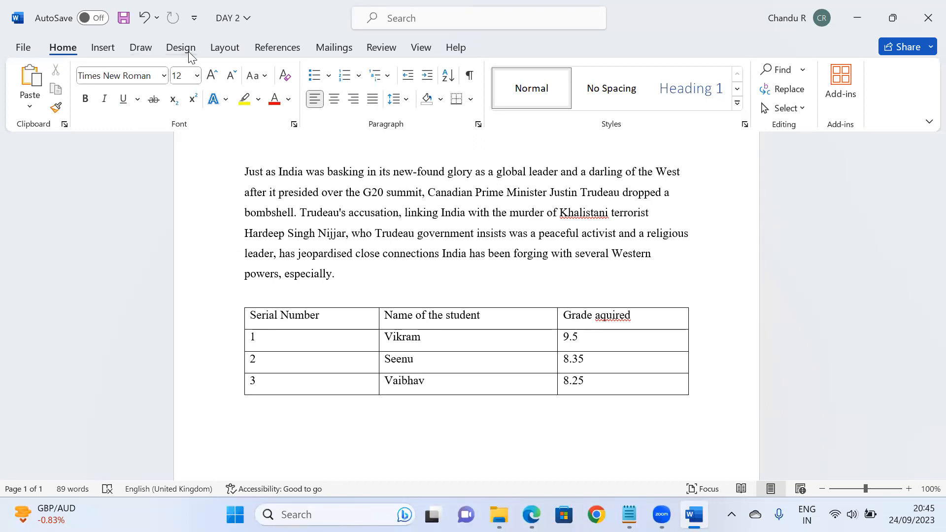
pyautogui.click(102, 48)
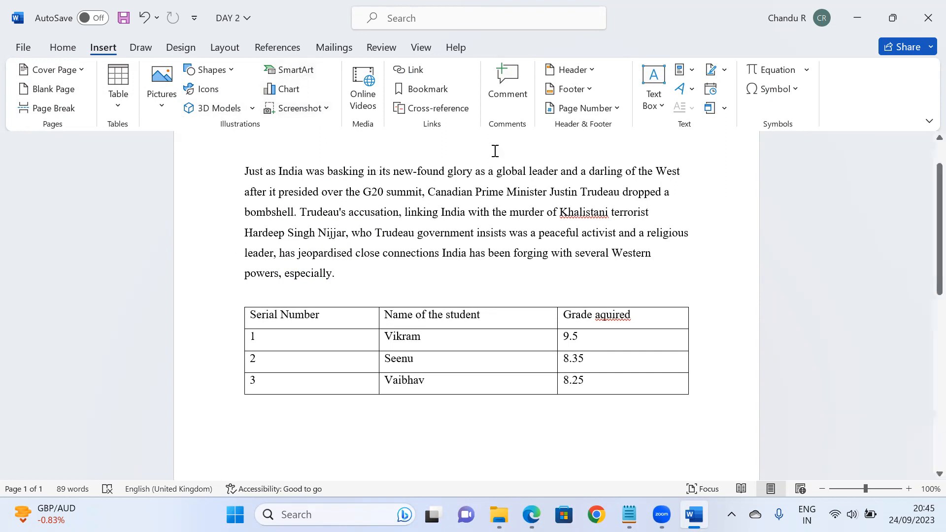
pyautogui.rightClick(923, 253)
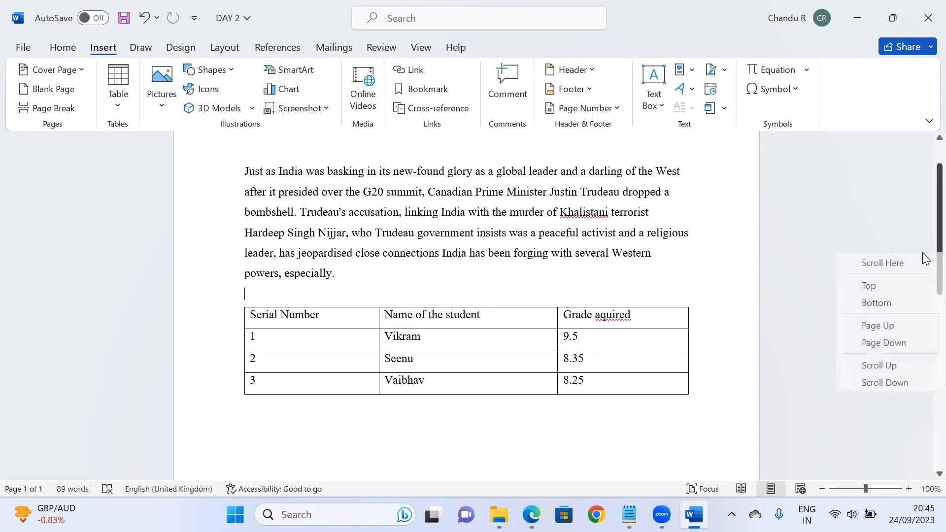
pyautogui.click(163, 103)
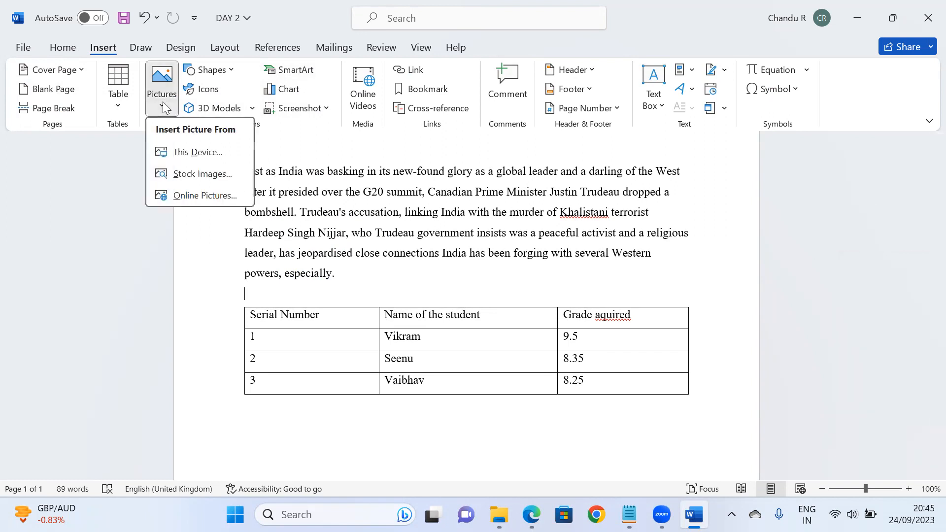
pyautogui.click(199, 153)
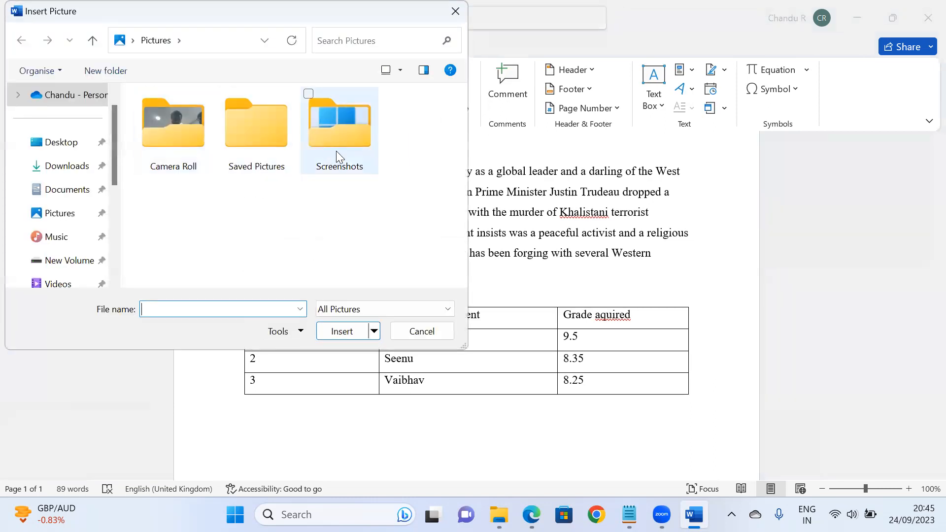
pyautogui.doubleClick(329, 147)
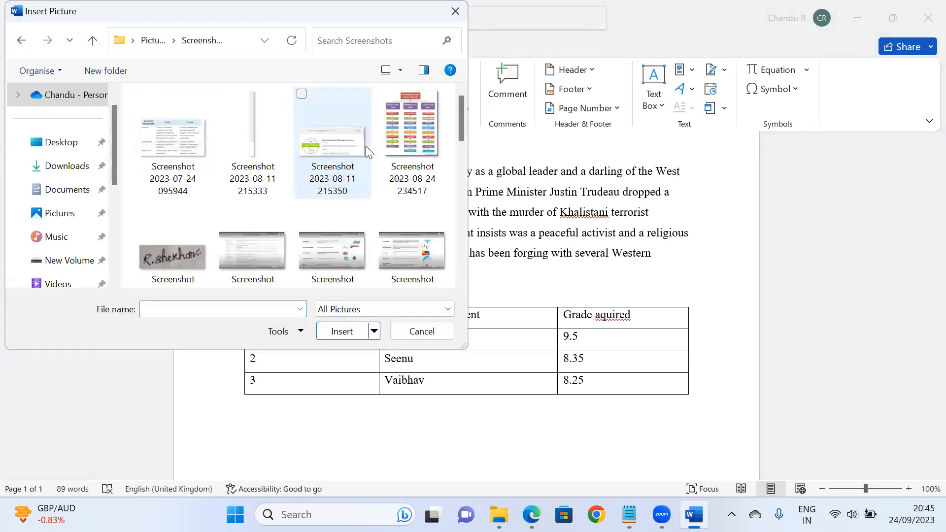
pyautogui.click(339, 177)
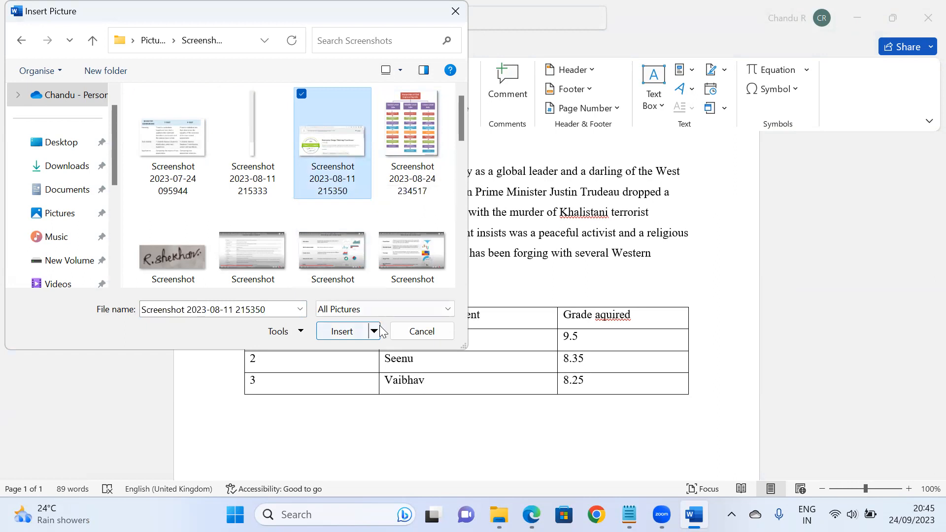
pyautogui.click(407, 136)
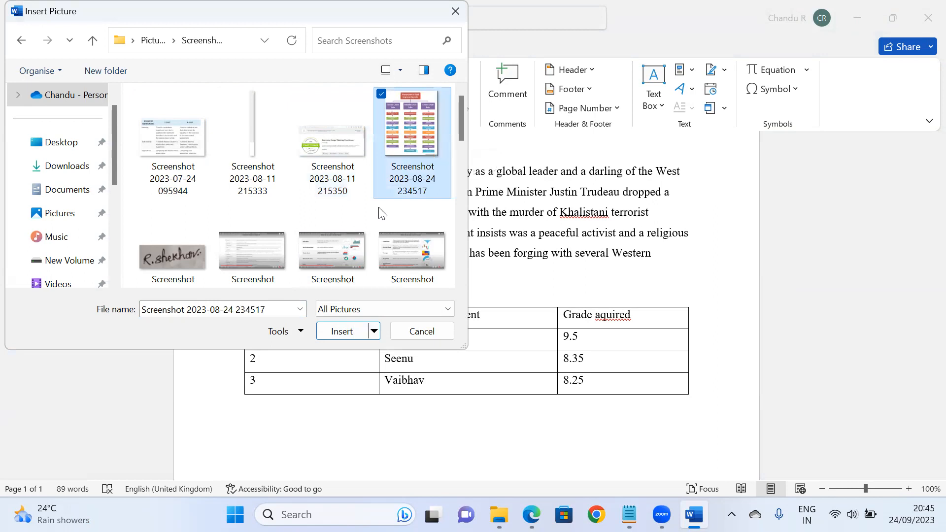
pyautogui.click(345, 334)
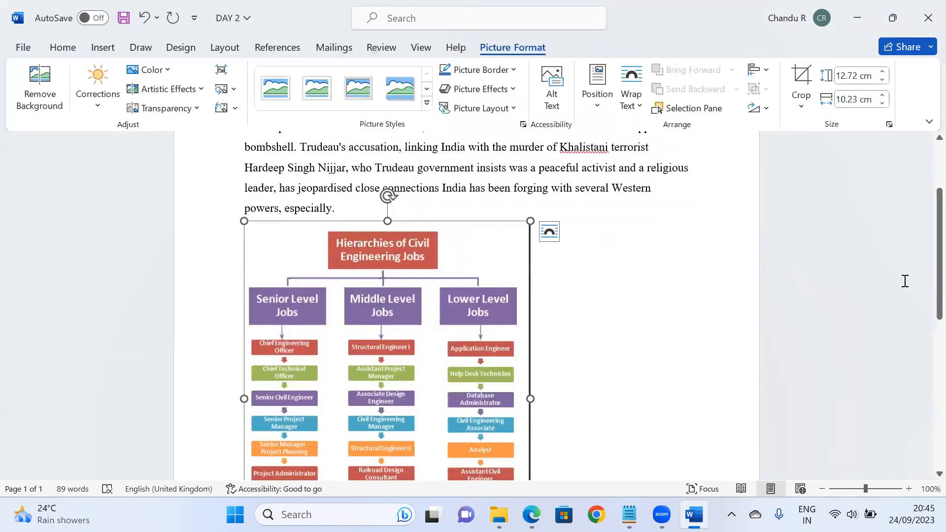
# - Stretch the civil engineering jobs picture horizontally to slightly beyond the student table's width, keeping its height
pyautogui.scroll(-5, 926, 283)
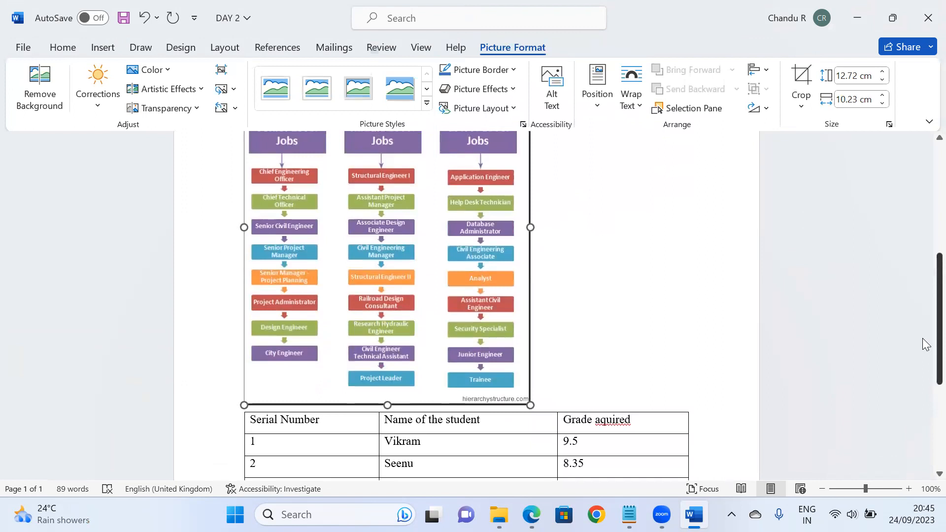
pyautogui.scroll(-3, 925, 348)
pyautogui.scroll(4, 925, 340)
pyautogui.scroll(3, 924, 320)
pyautogui.scroll(-2, 925, 315)
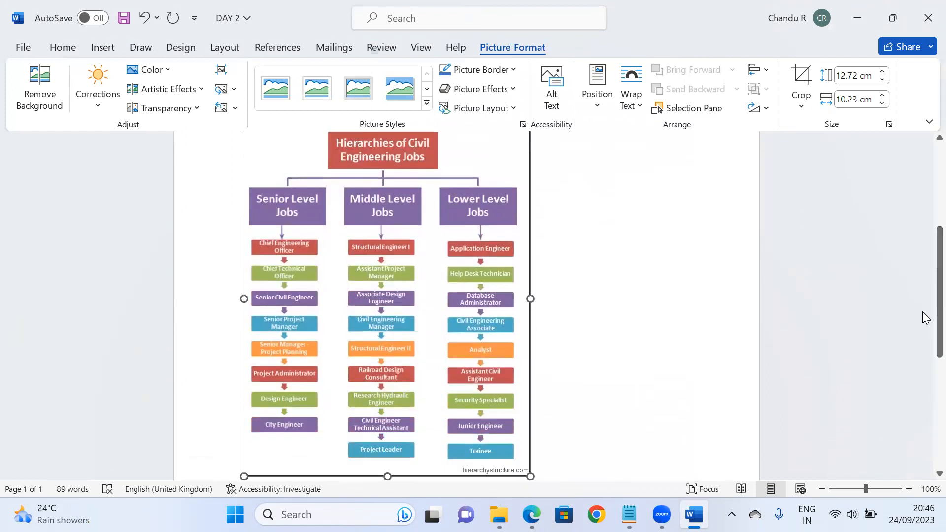
pyautogui.moveTo(530, 299); pyautogui.dragTo(716, 299)
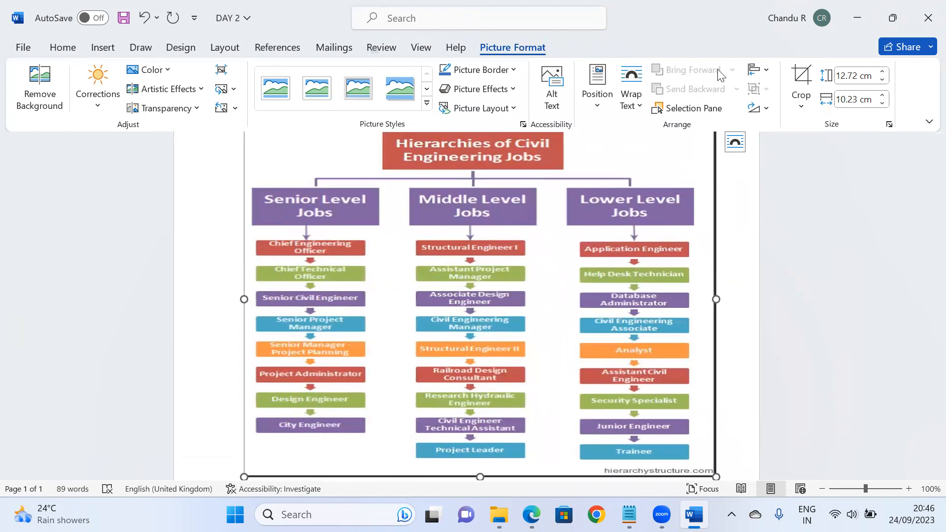
# - Reduce the jobs picture's height to 11.1 cm with its width scaled in proportion
pyautogui.click(882, 79)
pyautogui.click(882, 79)
pyautogui.click(882, 80)
pyautogui.click(881, 80)
pyautogui.click(882, 80)
pyautogui.click(881, 80)
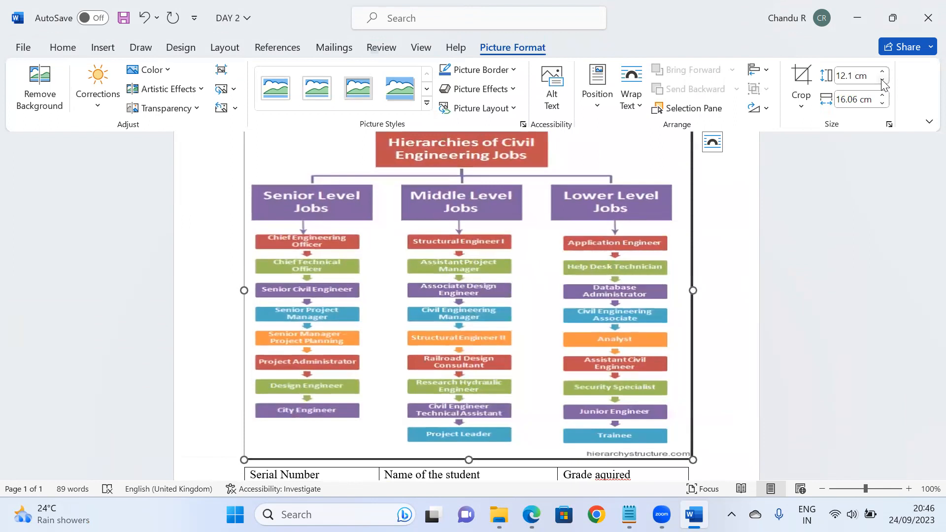
pyautogui.click(881, 81)
pyautogui.click(882, 80)
pyautogui.click(882, 80)
pyautogui.click(882, 80)
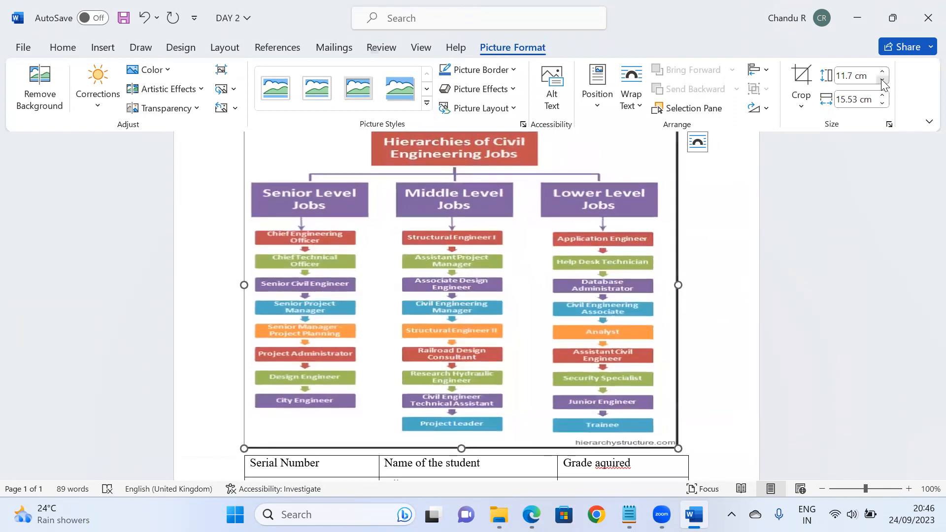
pyautogui.click(882, 80)
pyautogui.click(882, 80)
pyautogui.click(882, 81)
pyautogui.click(882, 80)
pyautogui.click(881, 80)
pyautogui.click(882, 80)
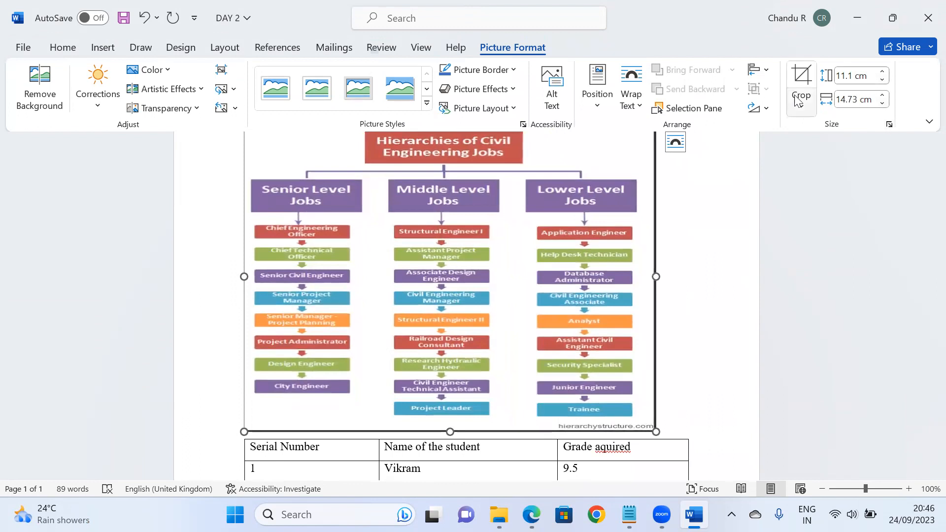
# - Crop a thin strip from all four edges of the jobs picture, down to about 10.46 cm high and 14.13 cm wide
pyautogui.click(807, 106)
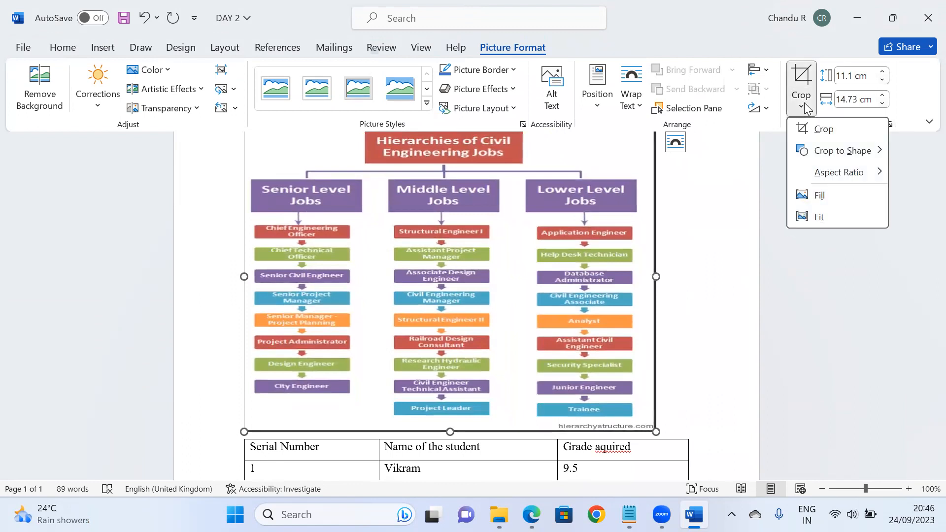
pyautogui.click(822, 130)
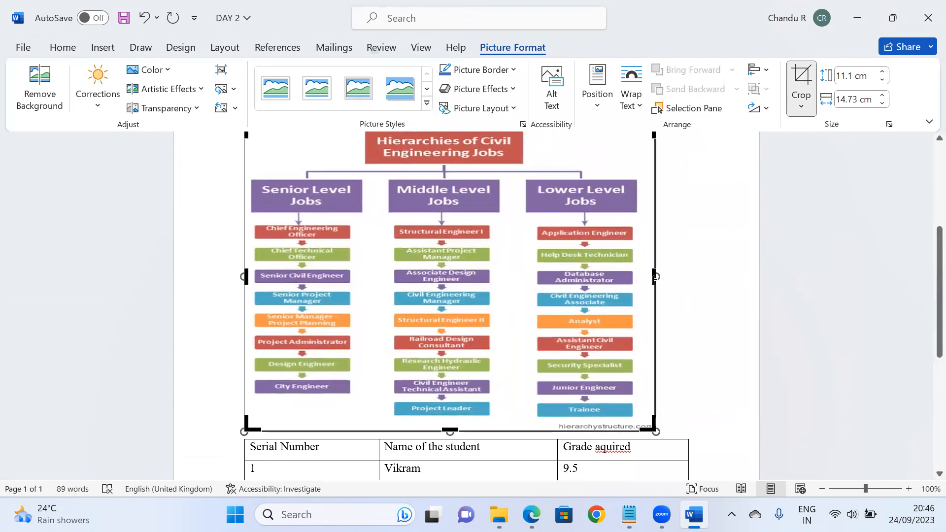
pyautogui.moveTo(653, 279); pyautogui.dragTo(643, 277)
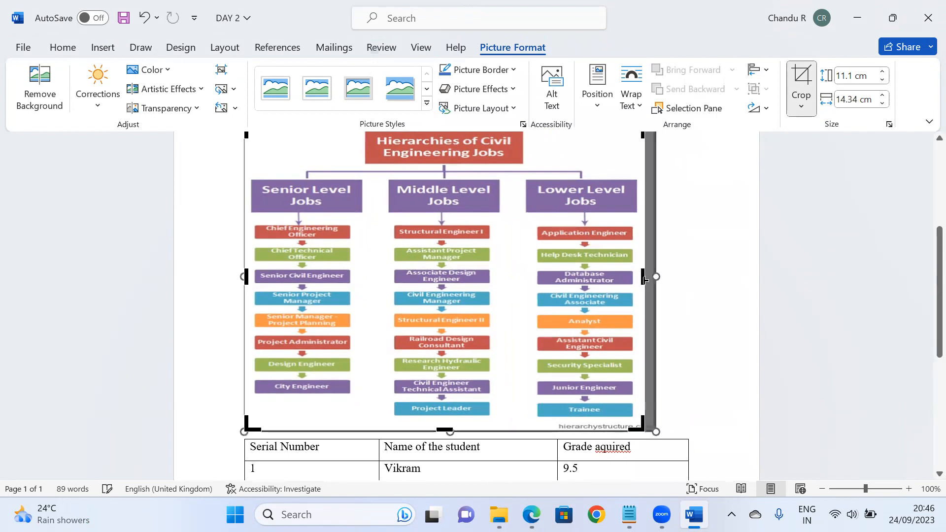
pyautogui.moveTo(445, 430); pyautogui.dragTo(445, 418)
pyautogui.moveTo(245, 268); pyautogui.dragTo(251, 268)
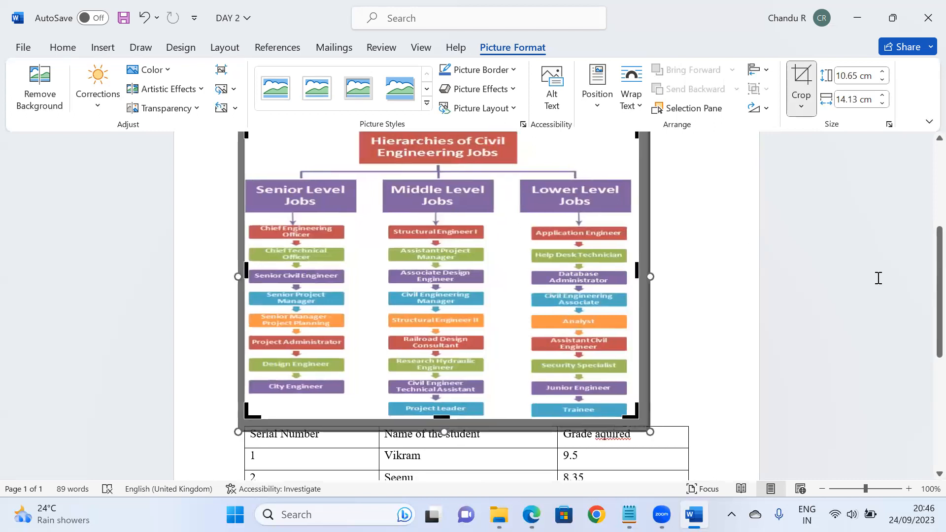
pyautogui.scroll(3, 926, 300)
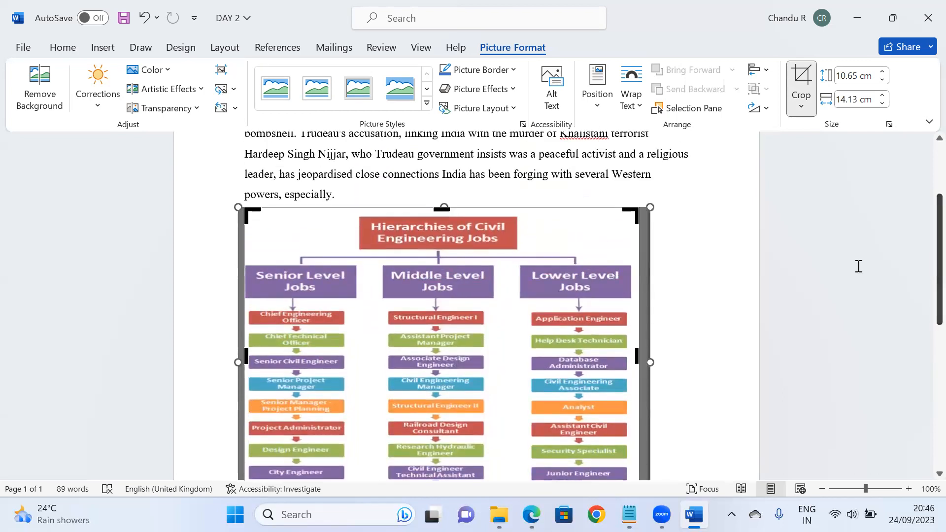
pyautogui.moveTo(439, 209); pyautogui.dragTo(439, 212)
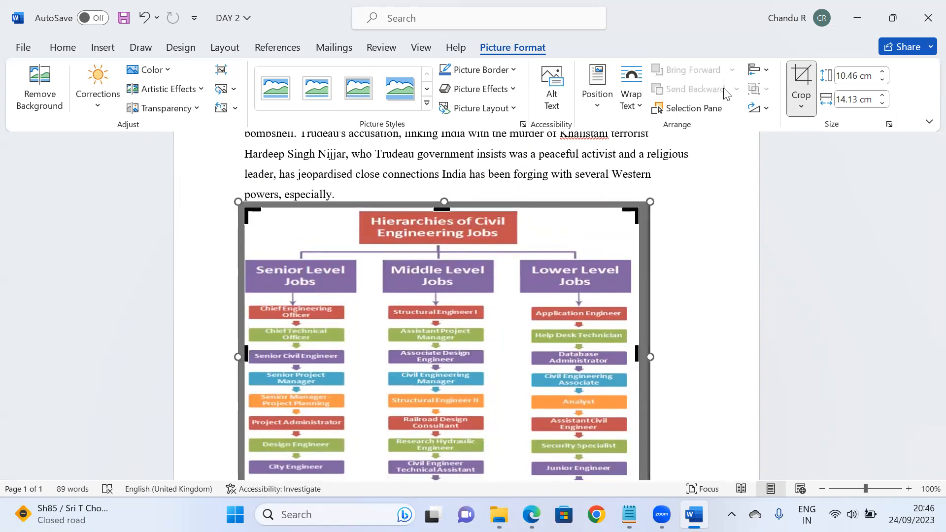
pyautogui.click(800, 84)
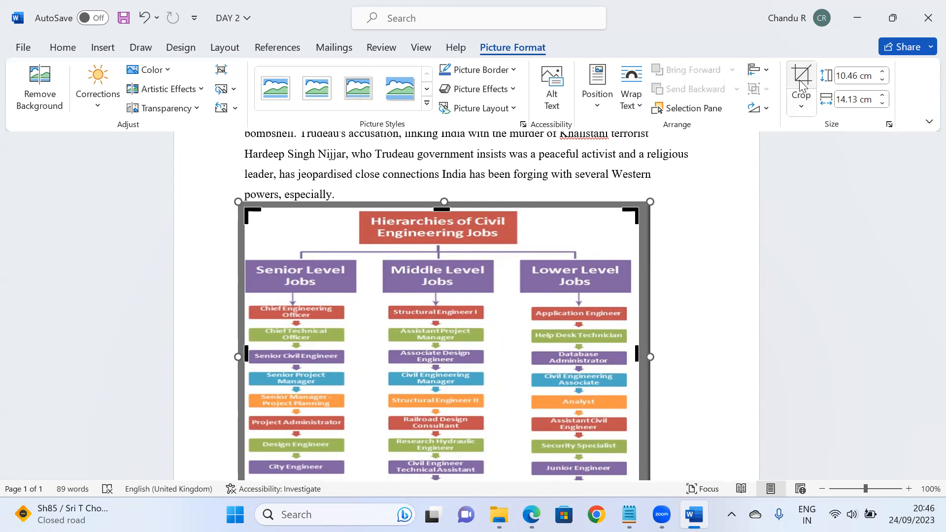
pyautogui.click(663, 330)
pyautogui.scroll(-1, 663, 329)
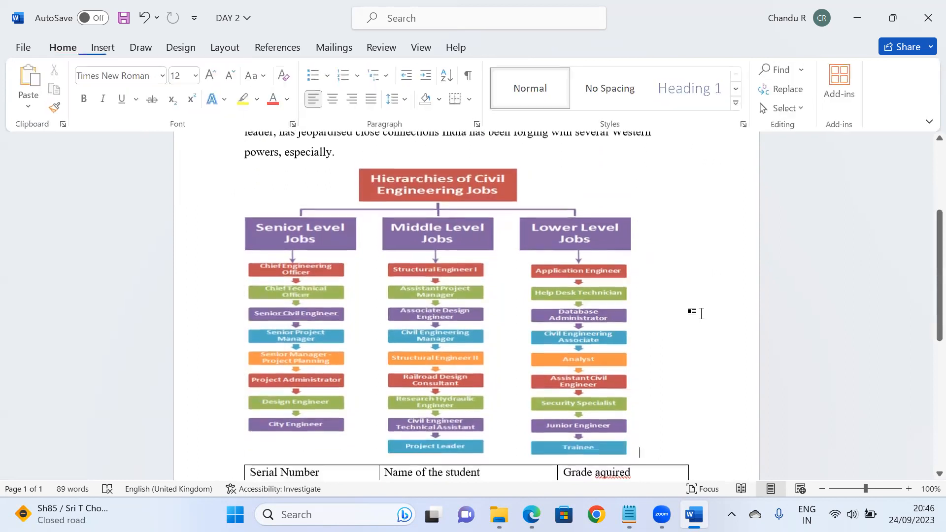
# - Give the civil engineering jobs picture a 1 pt border, and apply the white-framed, beveled picture style with a left-leaning perspective
pyautogui.click(495, 320)
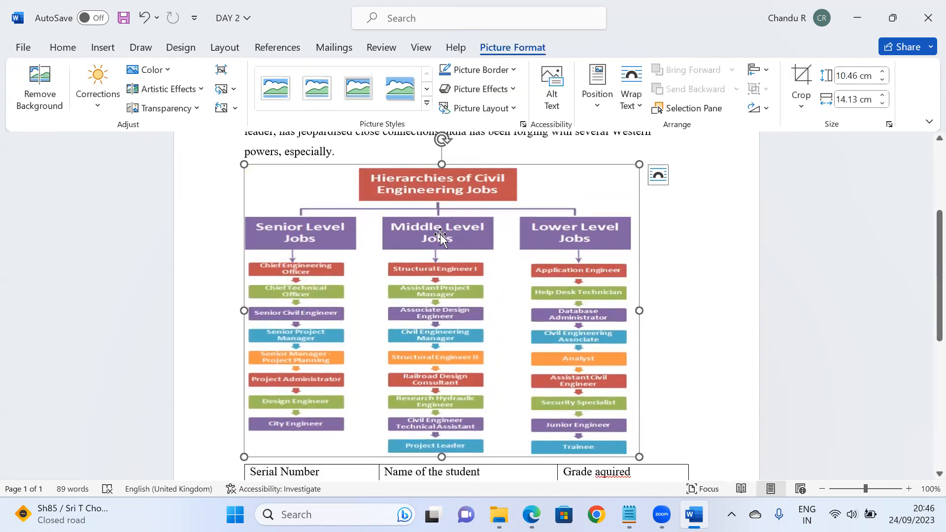
pyautogui.click(516, 71)
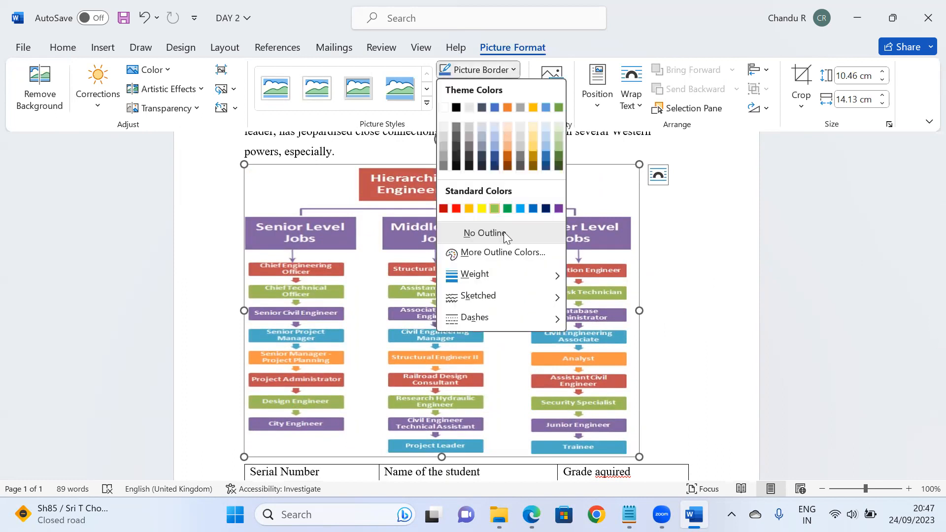
pyautogui.moveTo(524, 276)
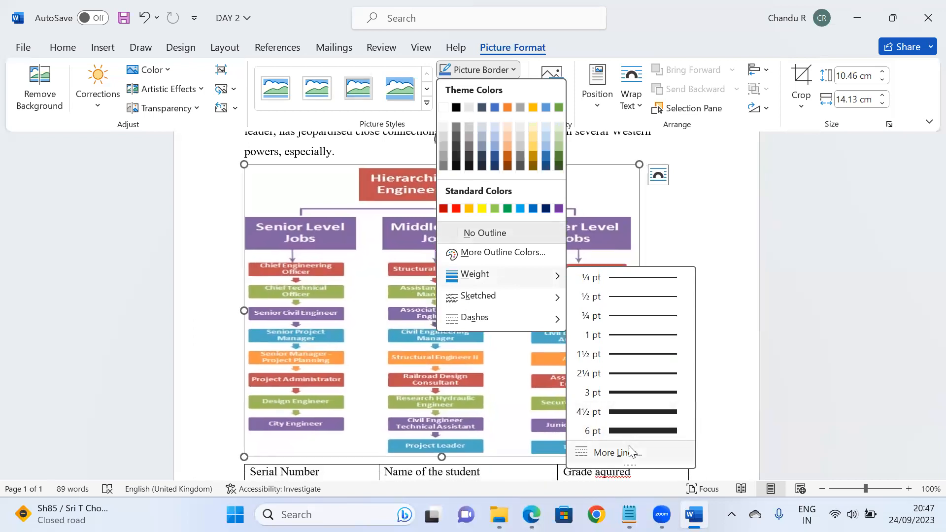
pyautogui.click(631, 333)
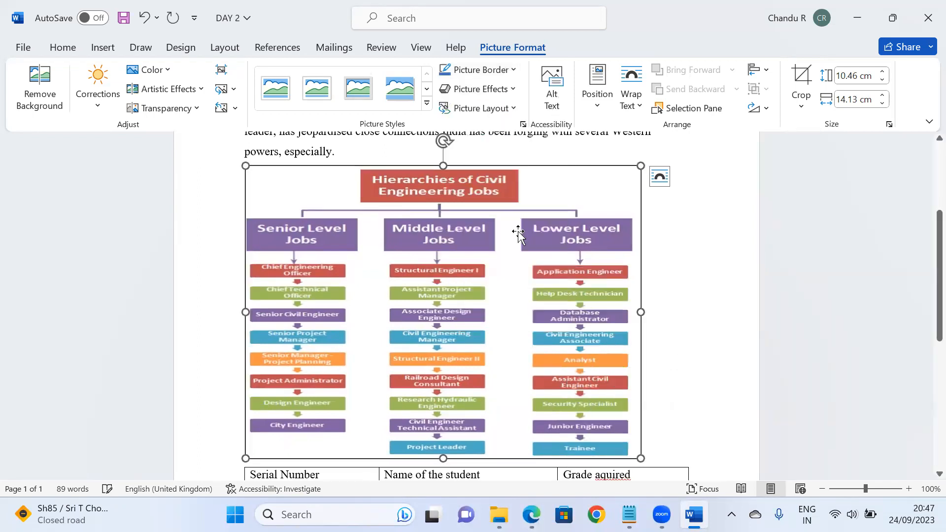
pyautogui.click(426, 105)
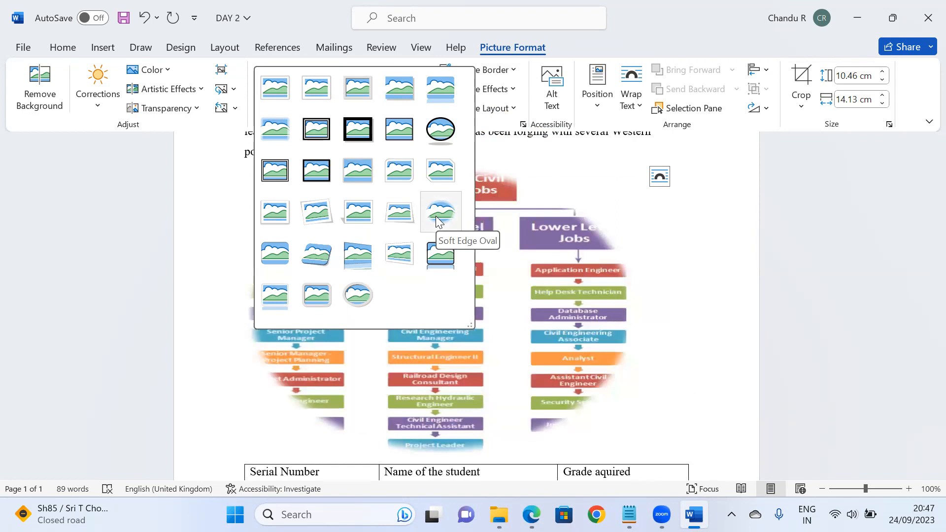
pyautogui.click(398, 255)
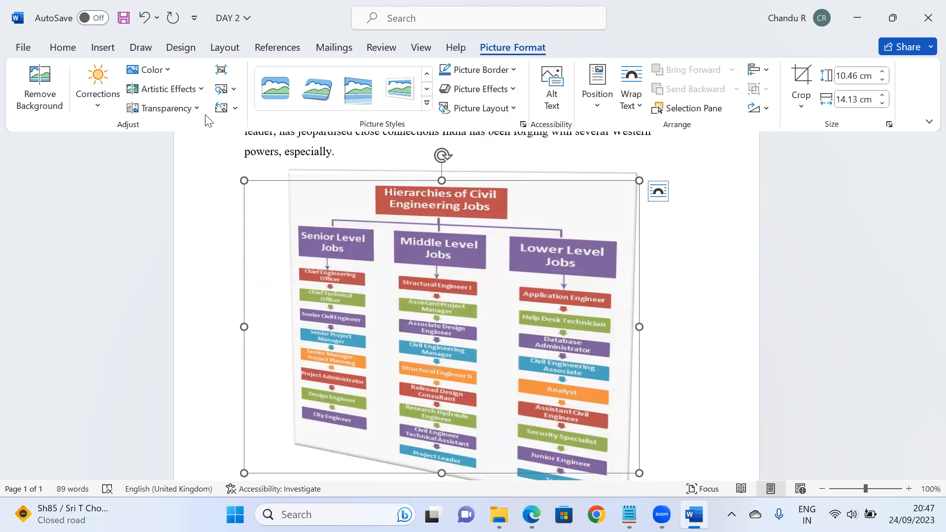
# - Review the artistic effects, color adjustments and transparency presets available for the jobs picture
pyautogui.click(202, 89)
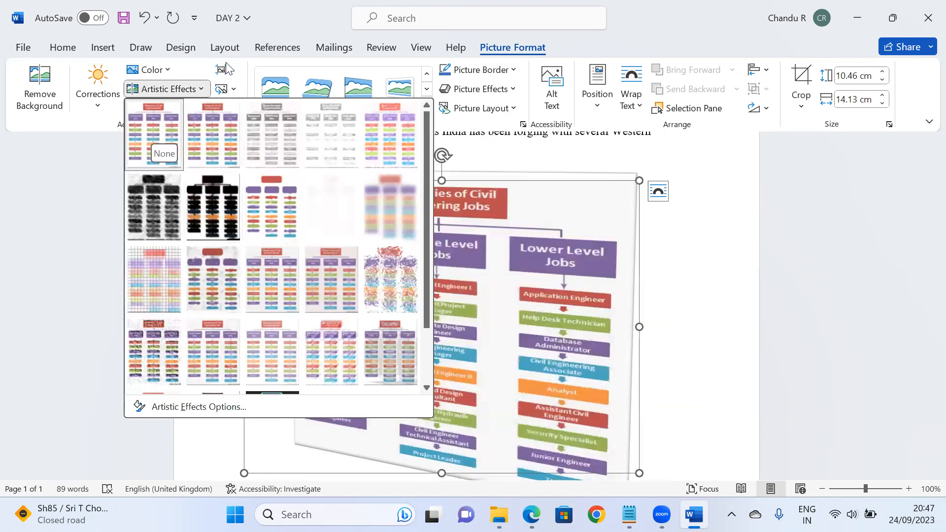
pyautogui.click(169, 70)
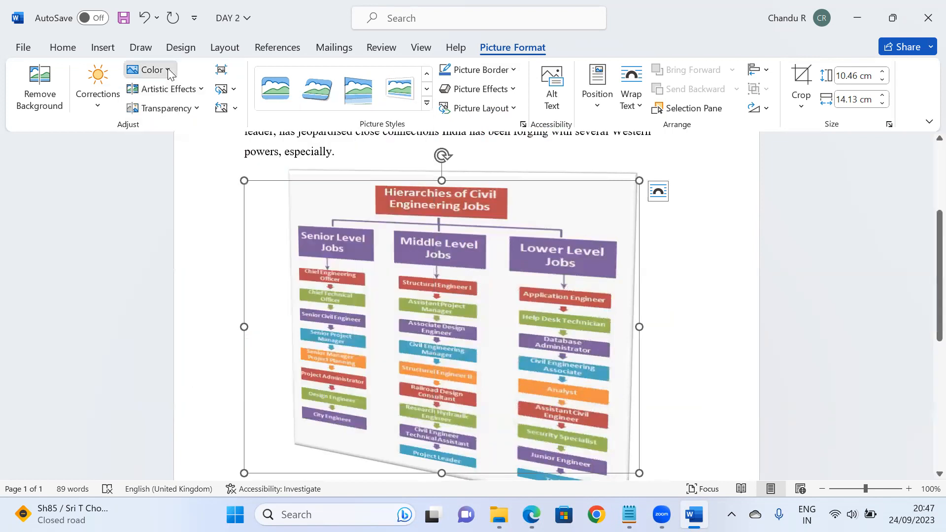
pyautogui.click(168, 69)
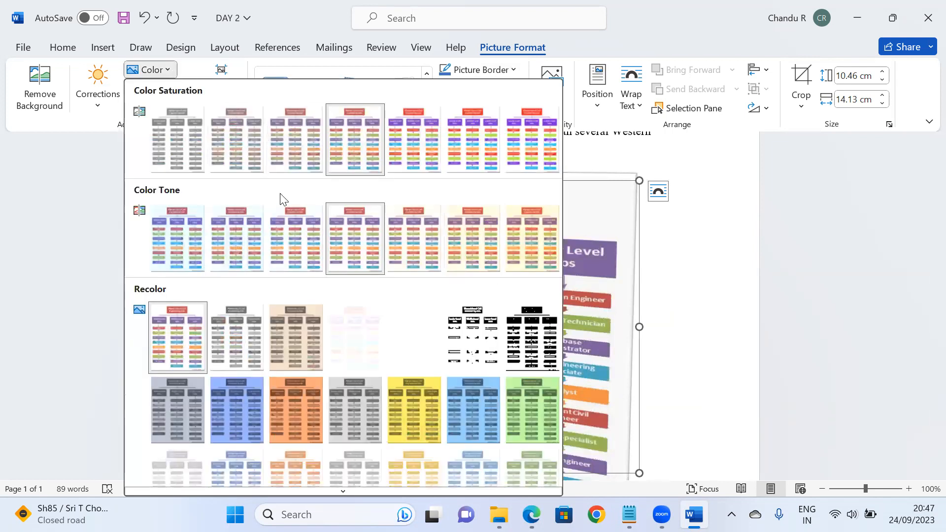
pyautogui.click(94, 134)
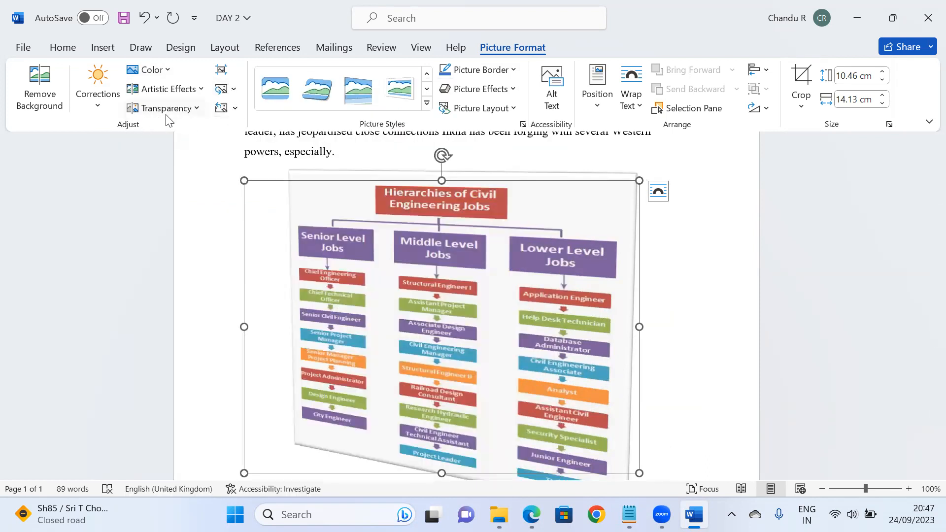
pyautogui.click(195, 112)
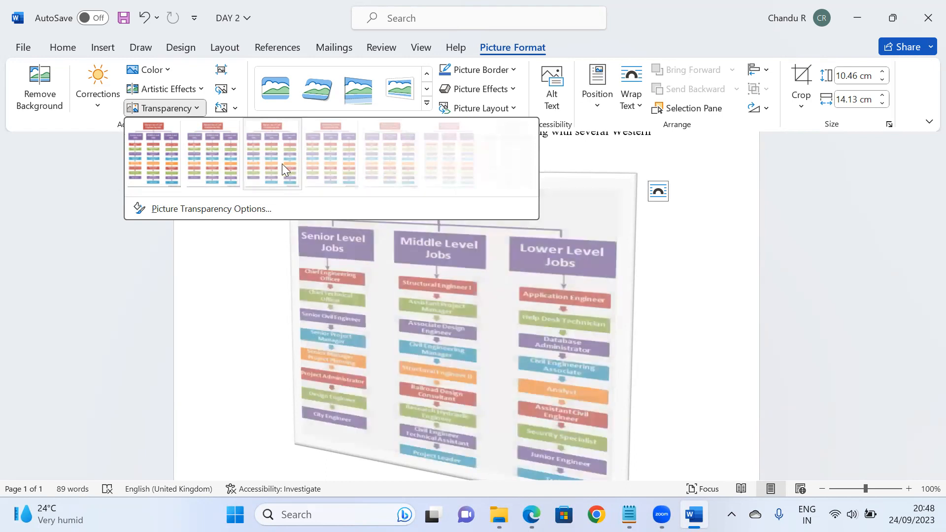
pyautogui.click(165, 162)
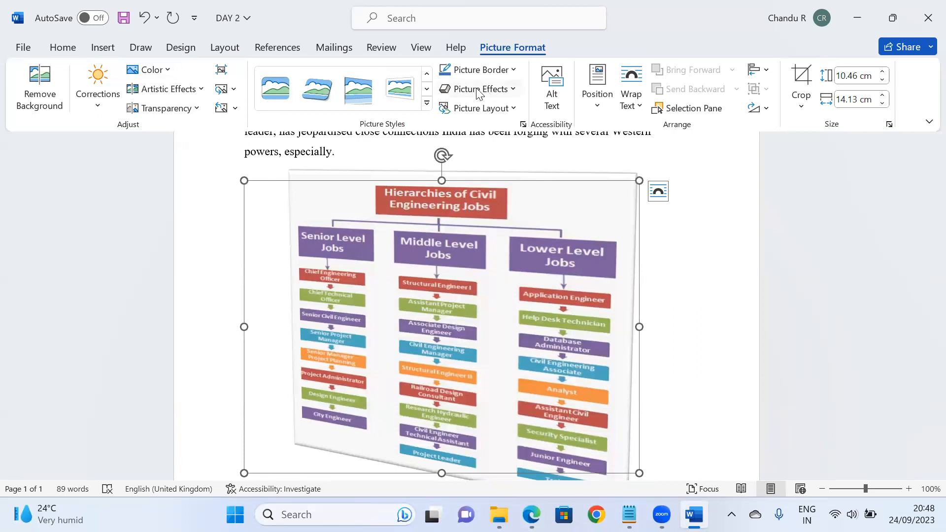
# - Apply a Parallel 3-D Rotation effect to the jobs picture that slants its horizontal edges upward to the right
pyautogui.click(512, 91)
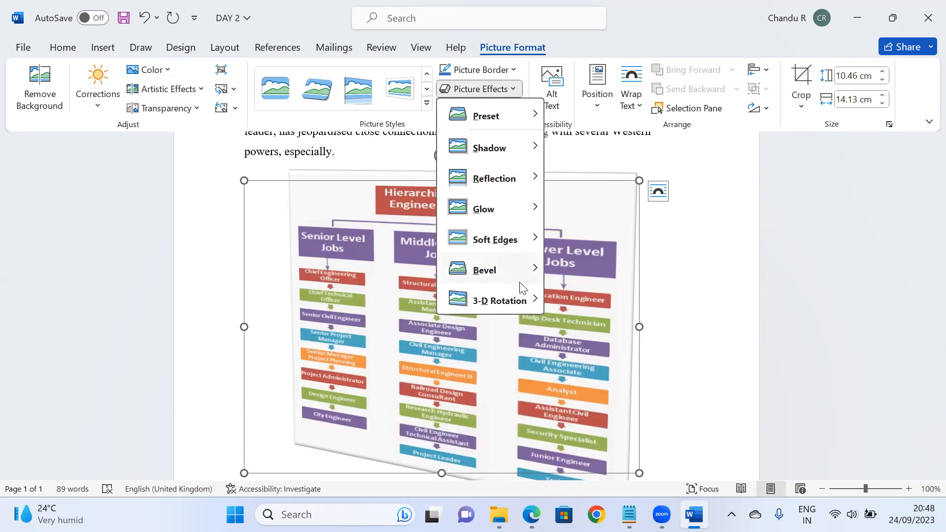
pyautogui.moveTo(522, 306)
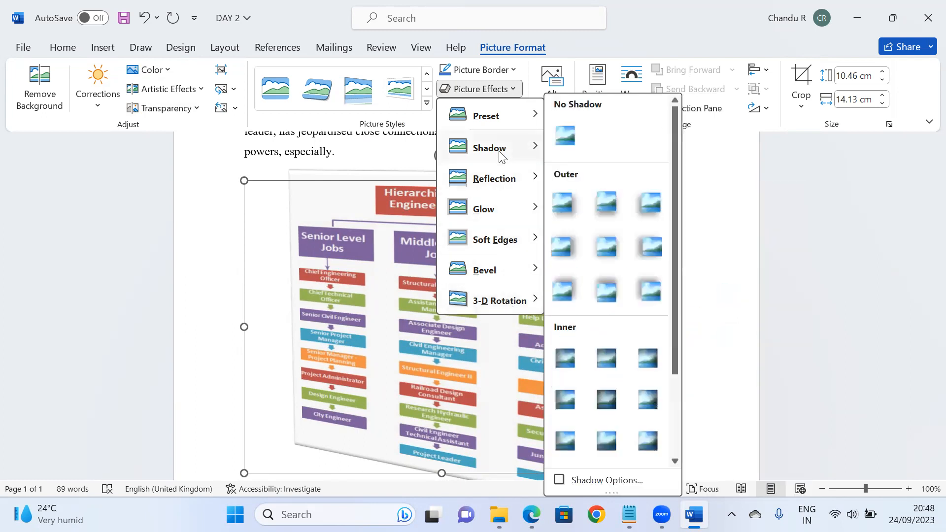
pyautogui.moveTo(512, 218)
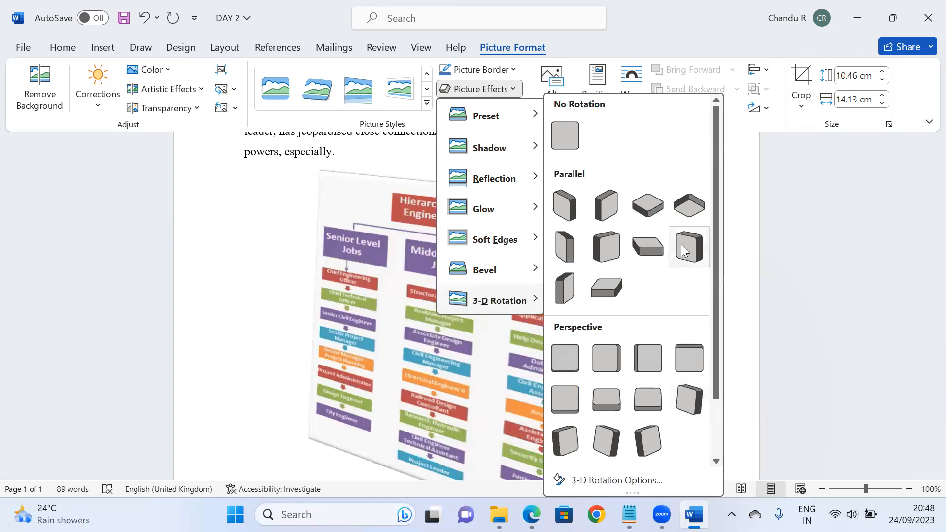
pyautogui.click(610, 241)
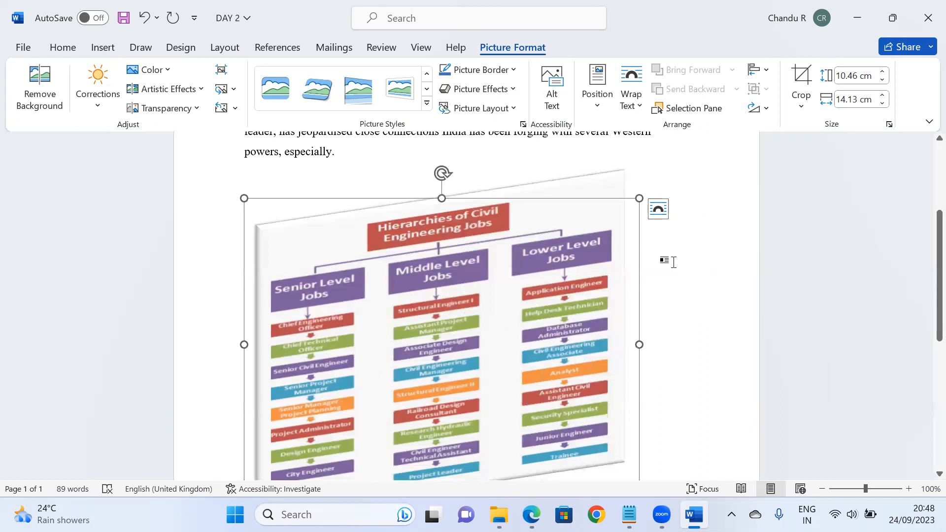
pyautogui.click(673, 262)
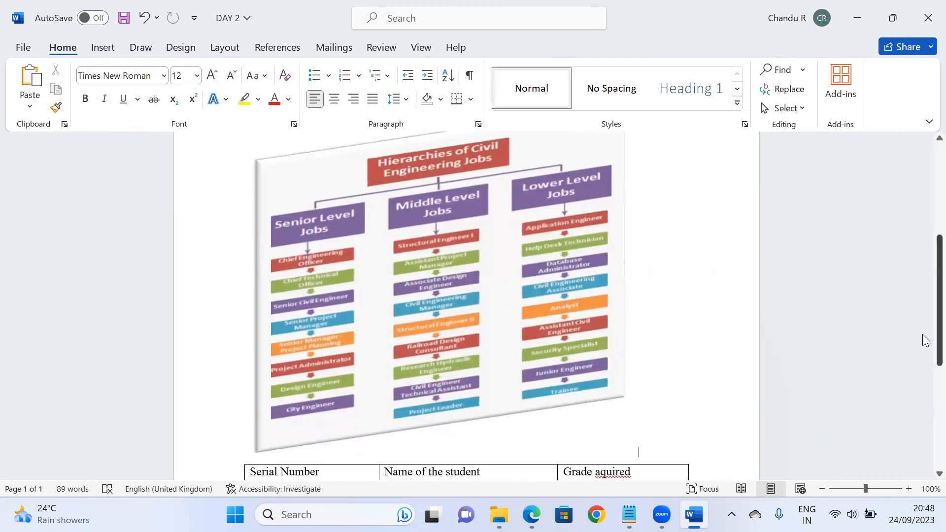
# - Examine how the rotated jobs picture sits between the news paragraph and the student table
pyautogui.scroll(-2, 925, 340)
pyautogui.scroll(3, 924, 344)
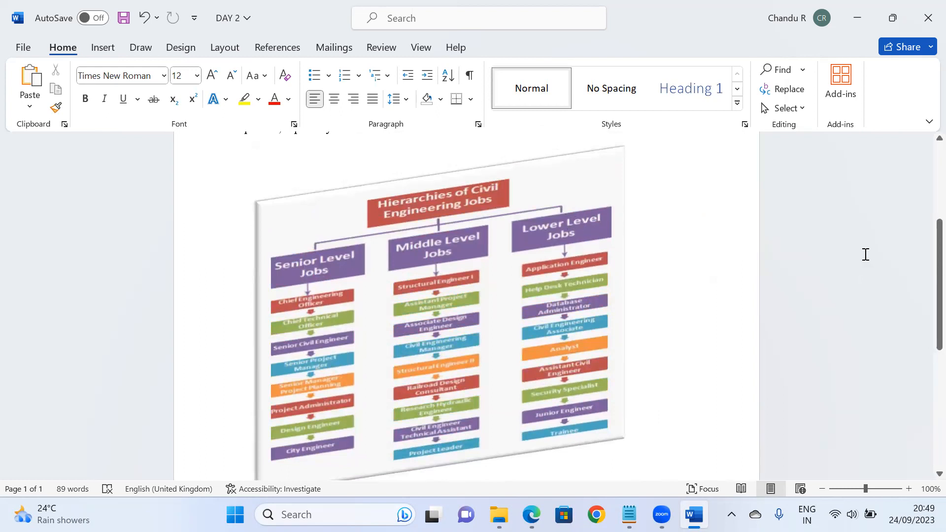
pyautogui.scroll(1, 924, 275)
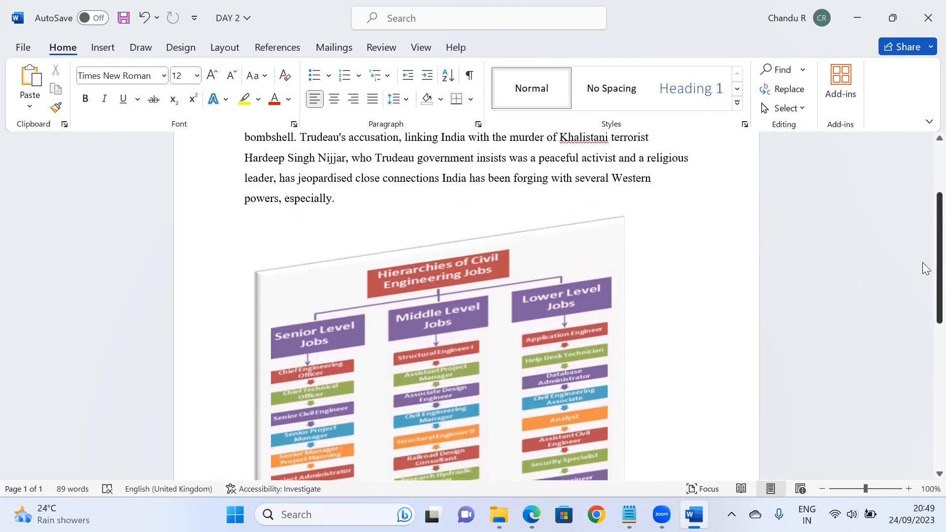
pyautogui.scroll(-3, 923, 291)
pyautogui.scroll(-1, 926, 315)
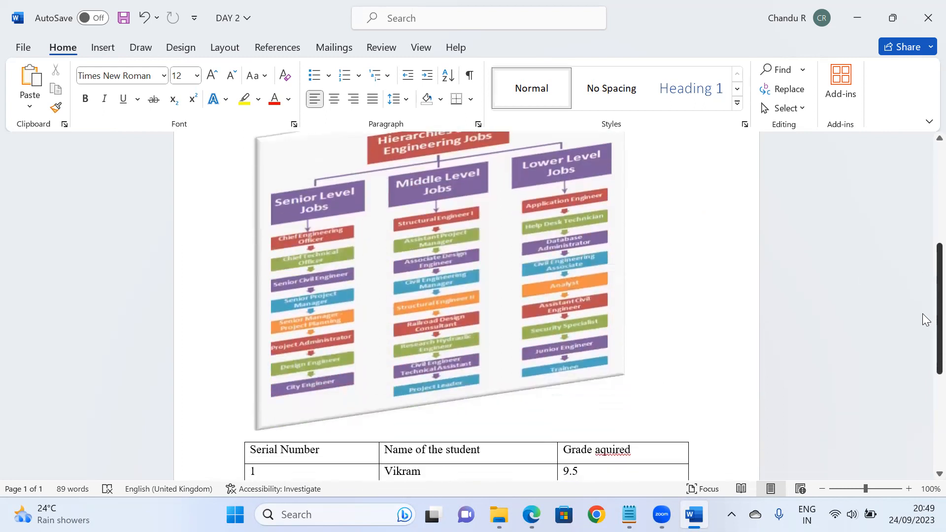
pyautogui.scroll(2, 925, 323)
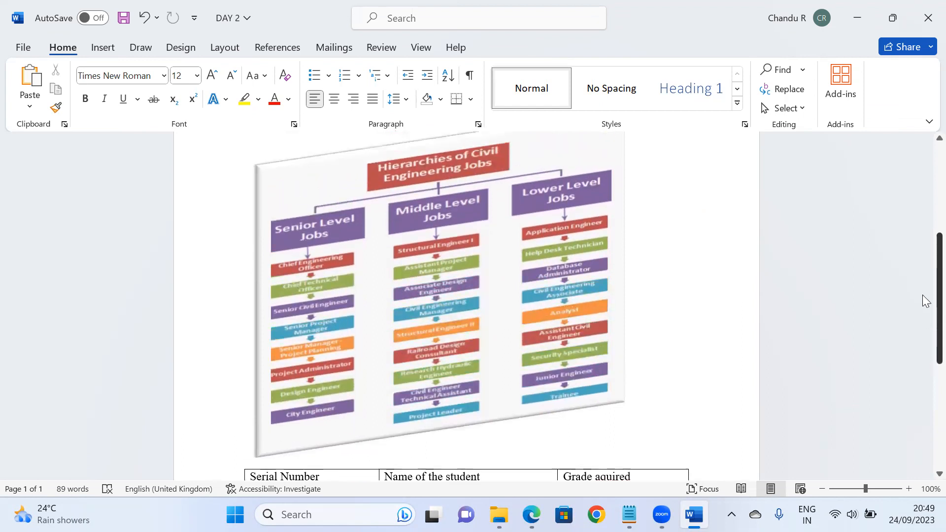
pyautogui.click(577, 295)
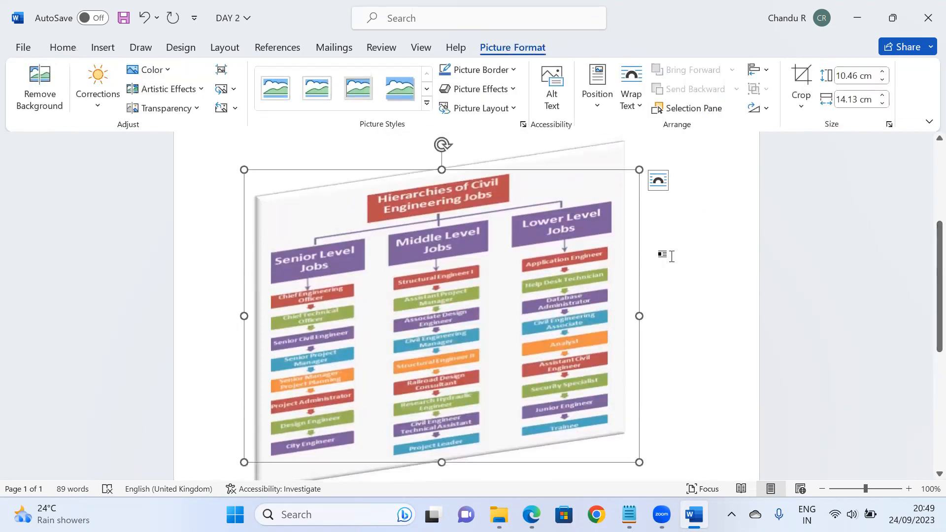
pyautogui.click(665, 253)
# - Browse the Picture Layout arrangements available for the jobs picture without applying one
pyautogui.click(558, 252)
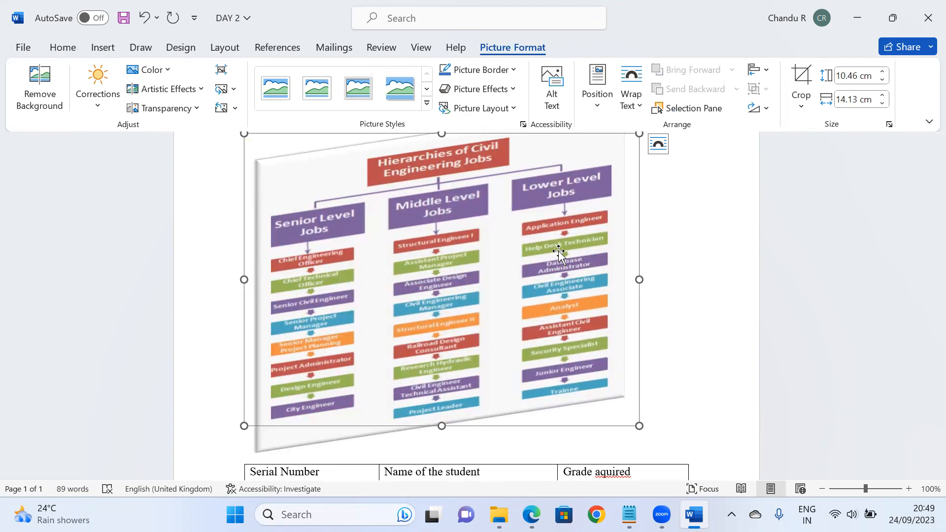
pyautogui.click(514, 110)
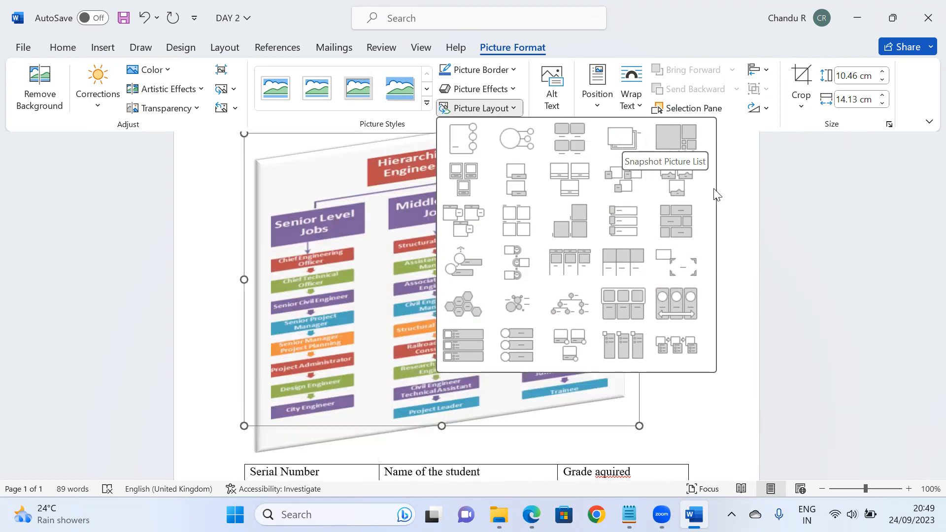
pyautogui.click(741, 211)
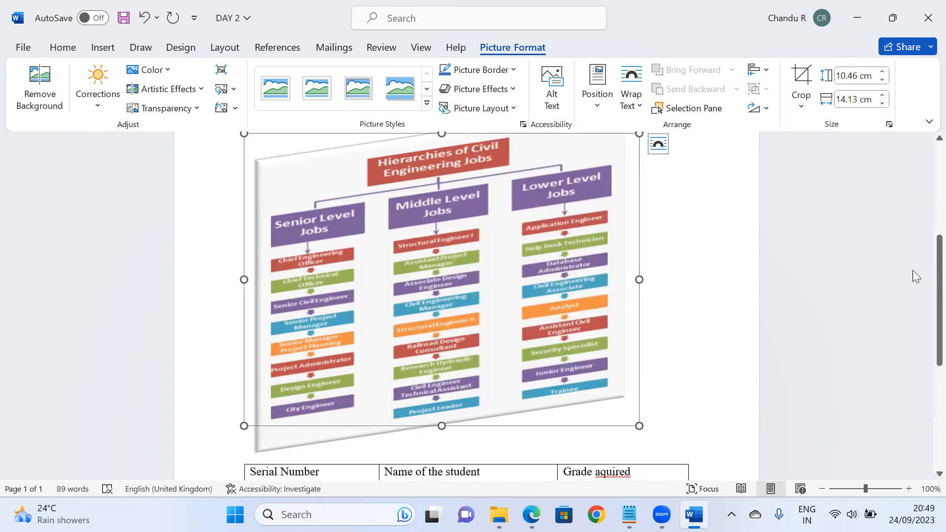
# - Add blank space below the student grades table and leave the insertion point on the new empty line
pyautogui.scroll(2, 926, 286)
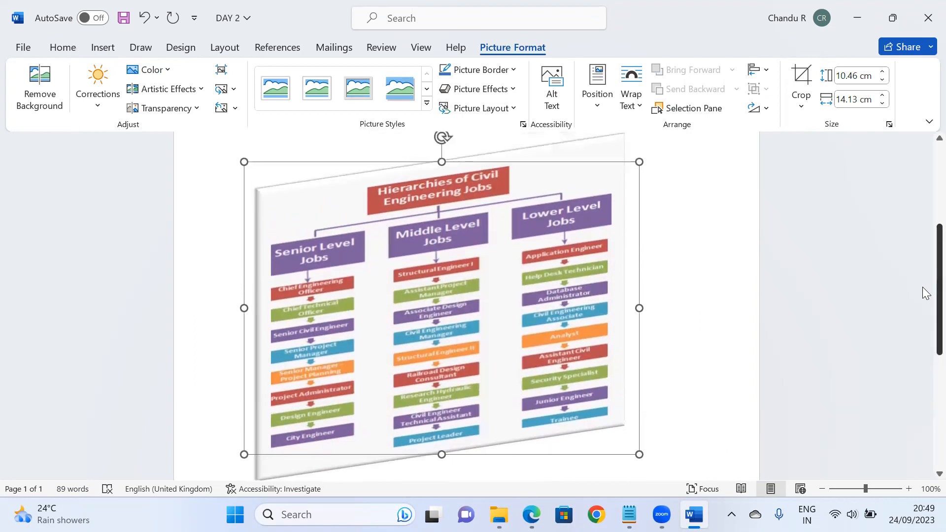
pyautogui.scroll(-2, 924, 271)
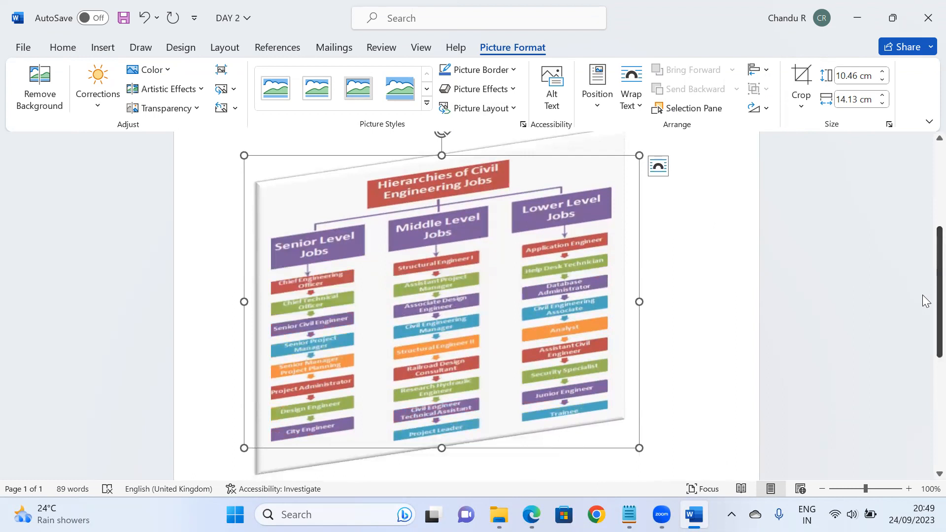
pyautogui.scroll(-2, 923, 308)
pyautogui.scroll(-4, 924, 335)
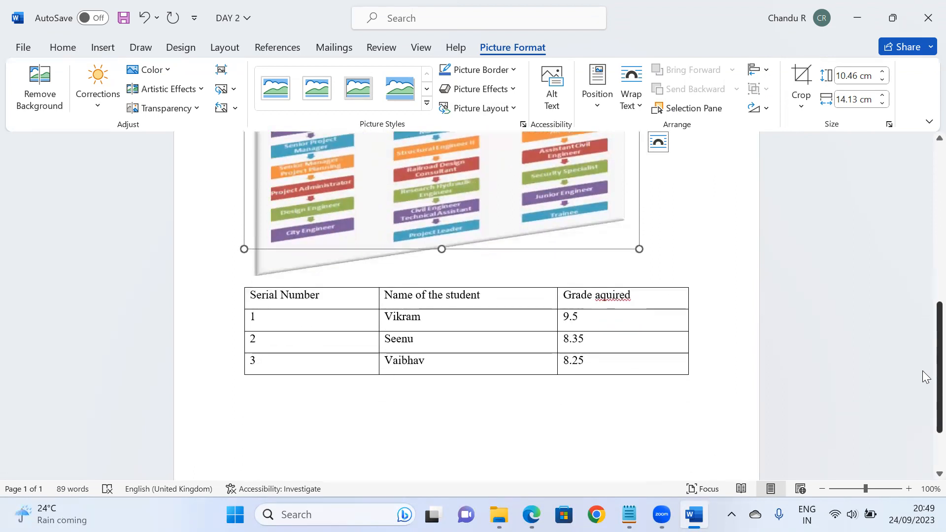
pyautogui.click(718, 371)
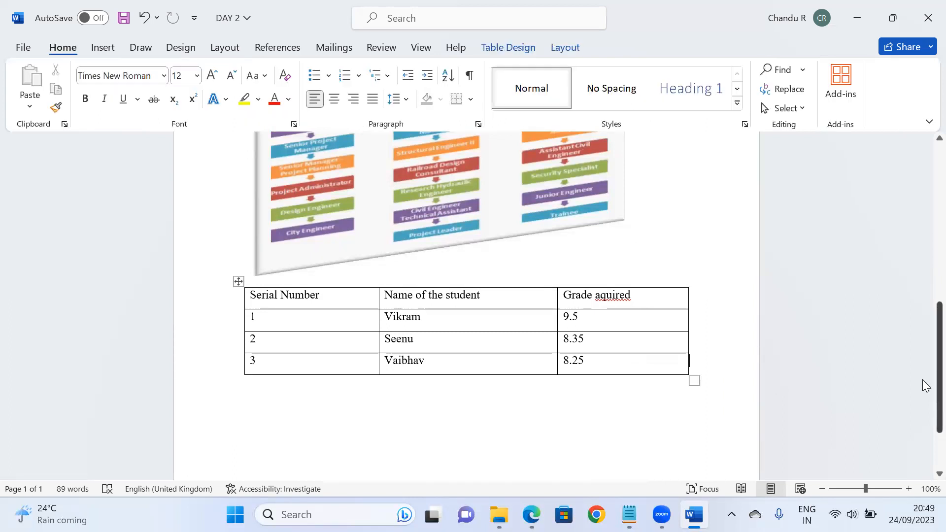
pyautogui.scroll(-2, 925, 387)
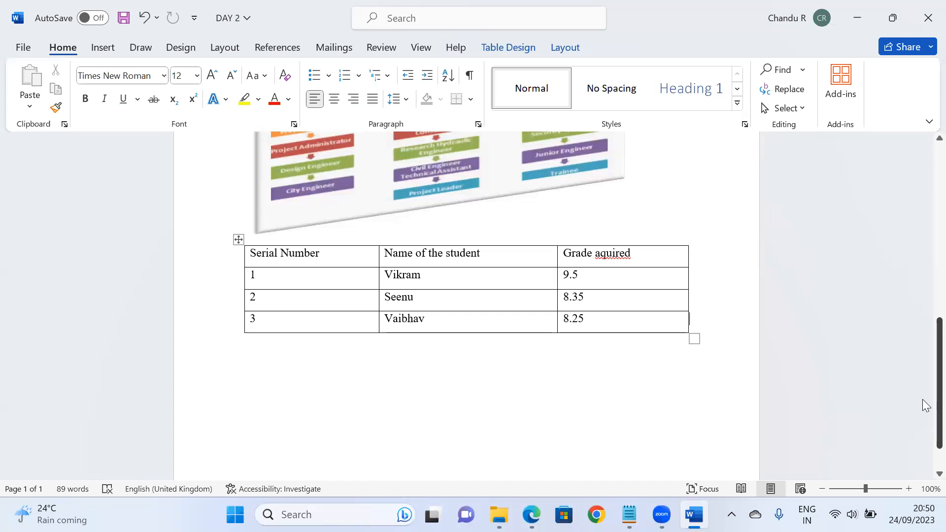
pyautogui.click(311, 369)
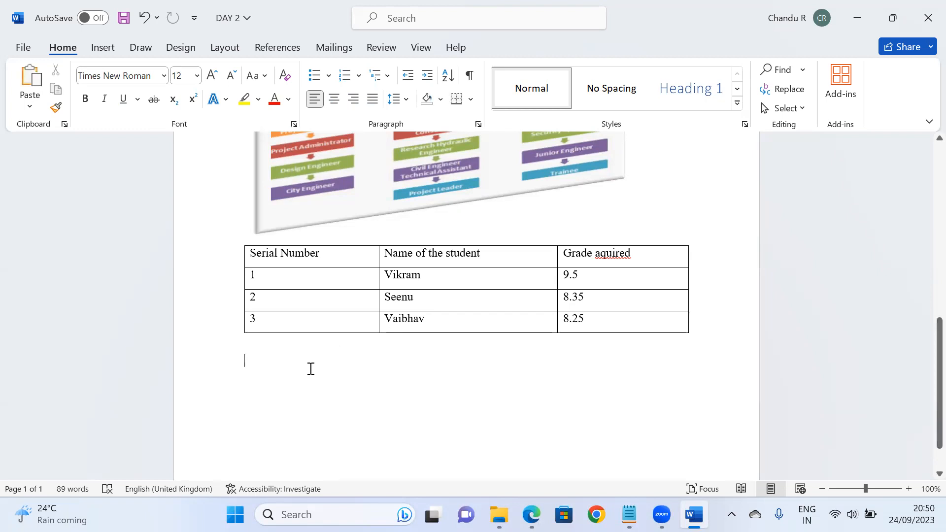
pyautogui.press('Return')
pyautogui.press('Return')
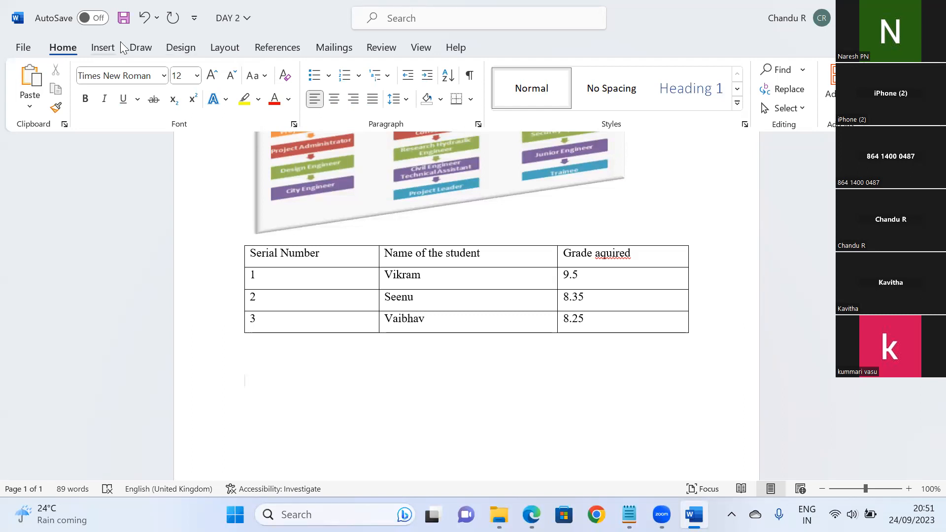
# - Insert a Radial Venn SmartArt graphic from the Cycle category below the student grades table
pyautogui.click(105, 49)
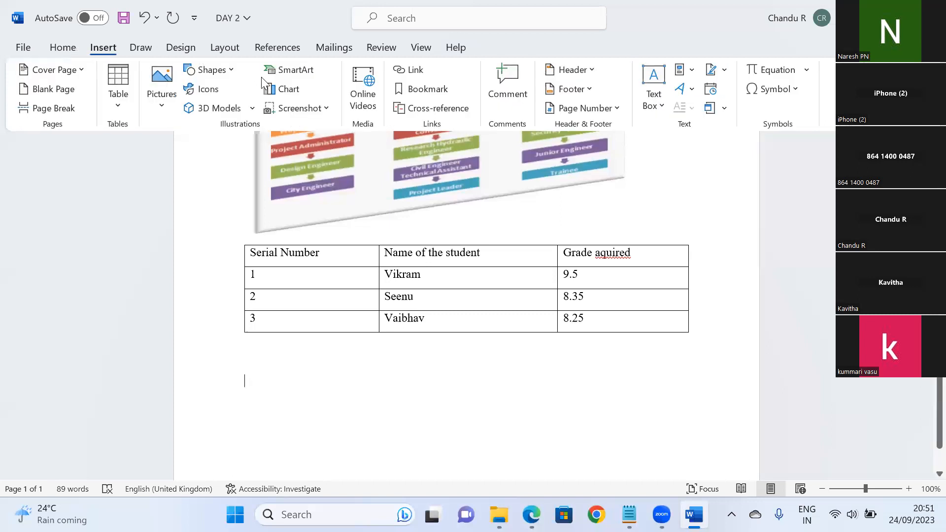
pyautogui.click(290, 70)
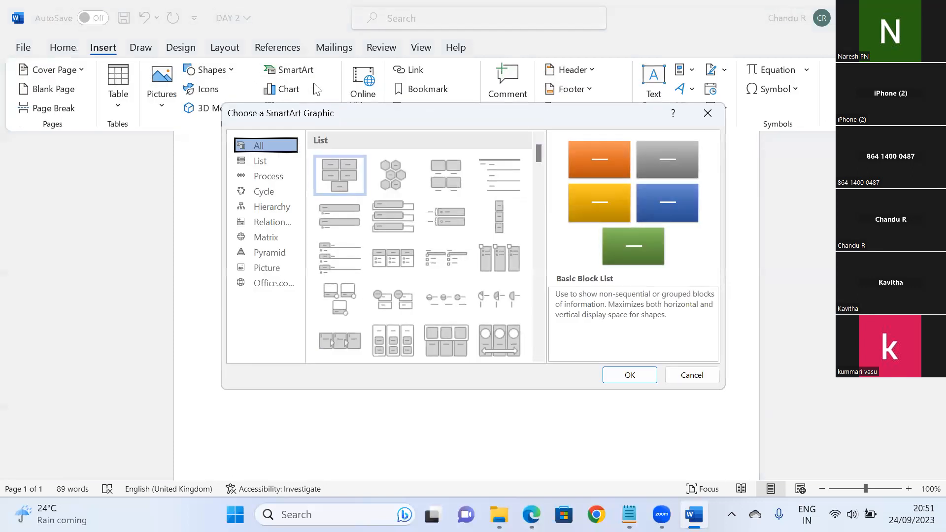
pyautogui.click(273, 191)
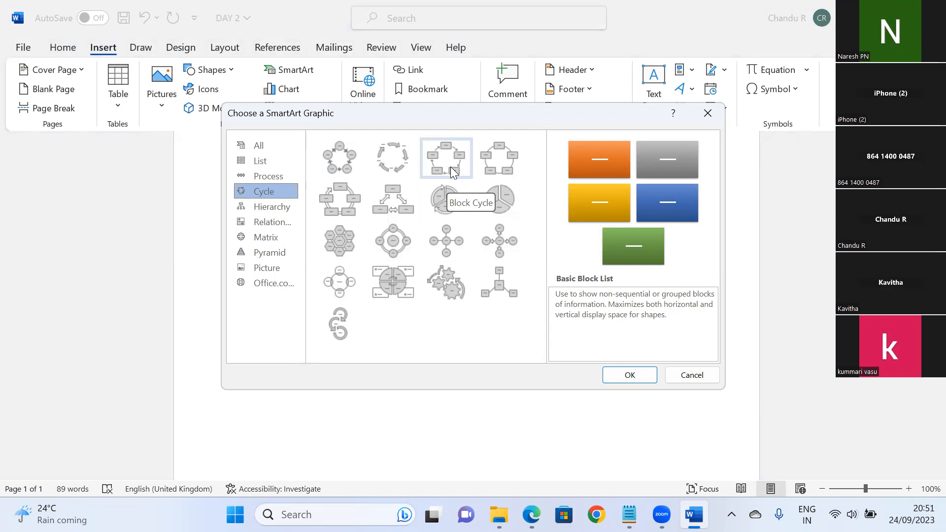
pyautogui.click(348, 286)
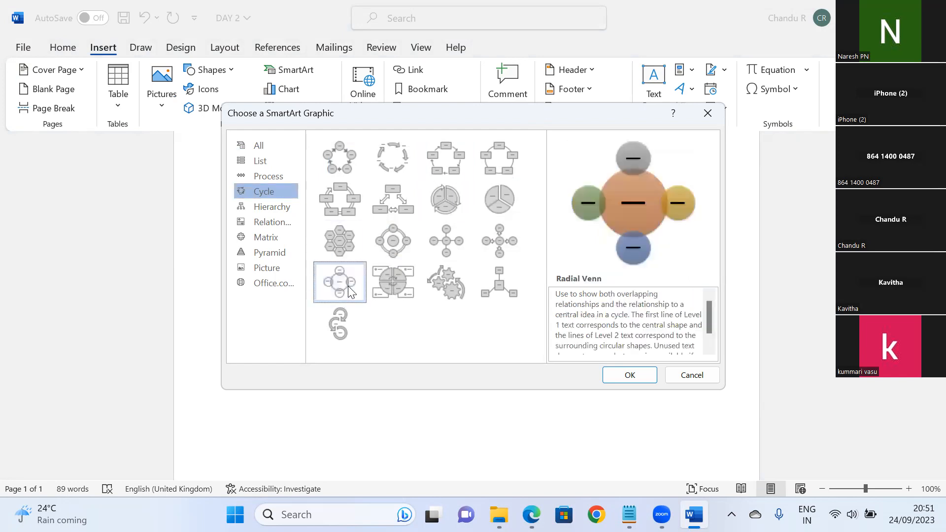
pyautogui.click(646, 376)
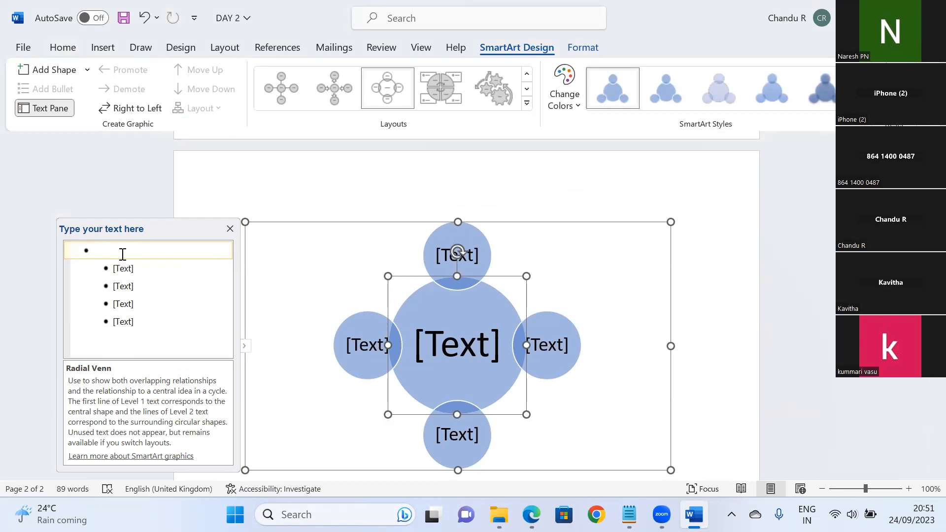
# - Label the central circle of the Radial Venn graphic "Scrum Phases"
pyautogui.click(129, 270)
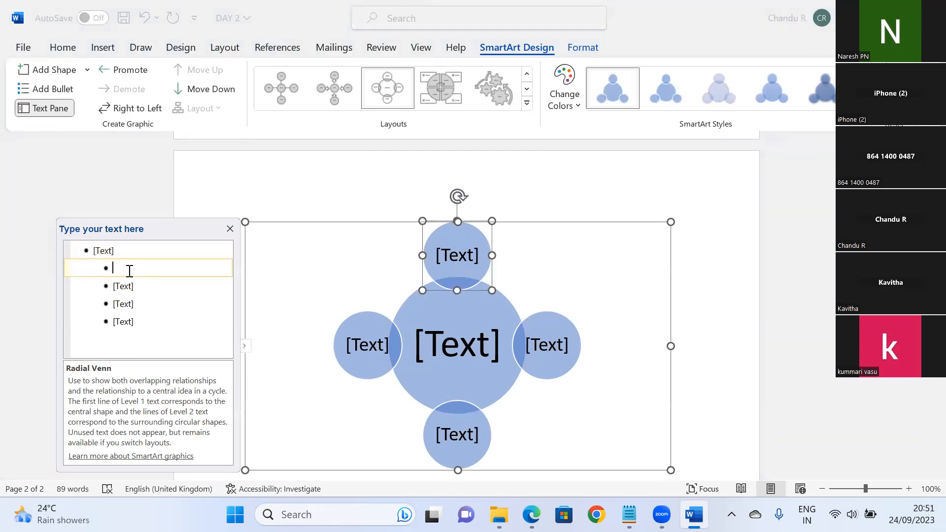
pyautogui.click(108, 249)
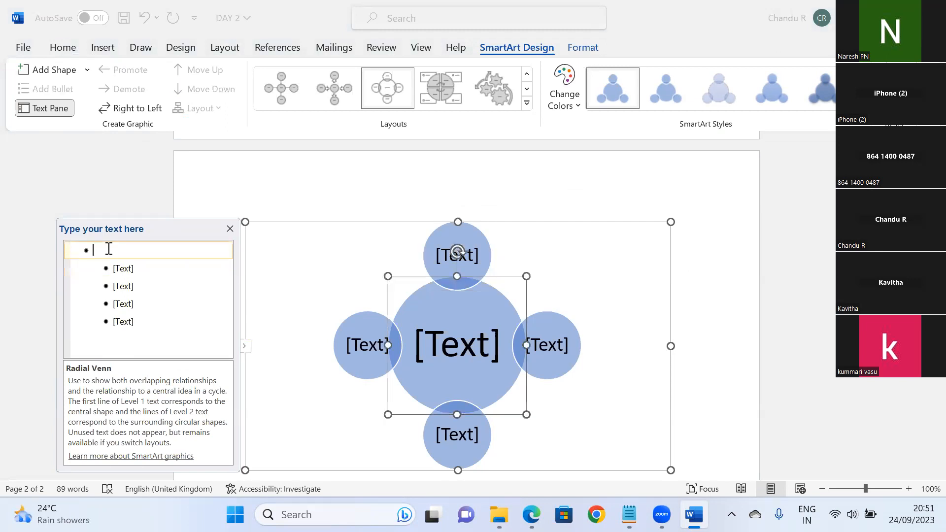
pyautogui.write('Scrum')
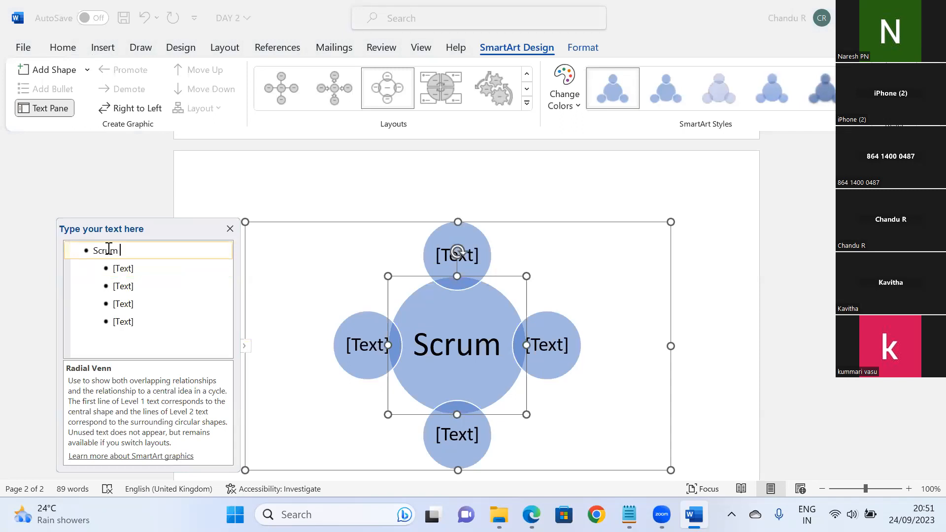
pyautogui.write(' Phases')
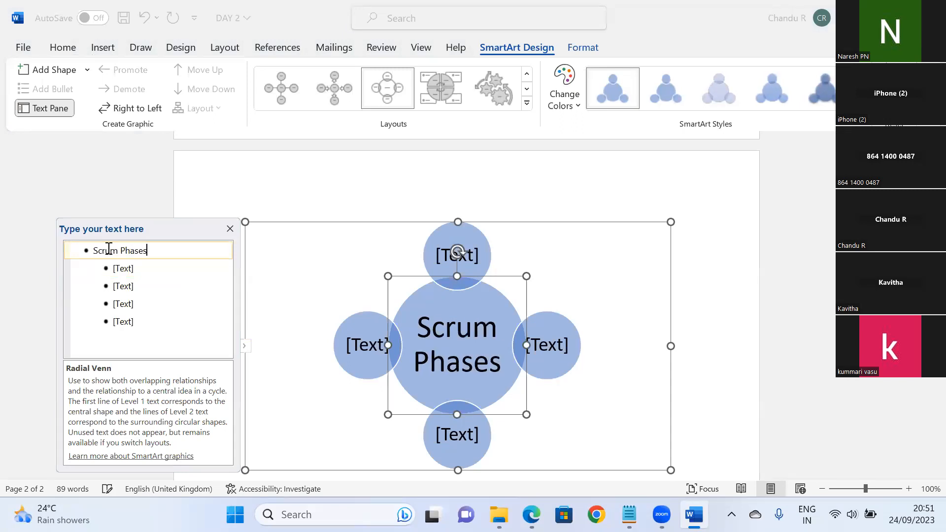
# - Label the first three outer circles of the graphic "Planning", "Daily scrum" and "Sprint Review" in that order
pyautogui.click(124, 269)
pyautogui.write('Planning')
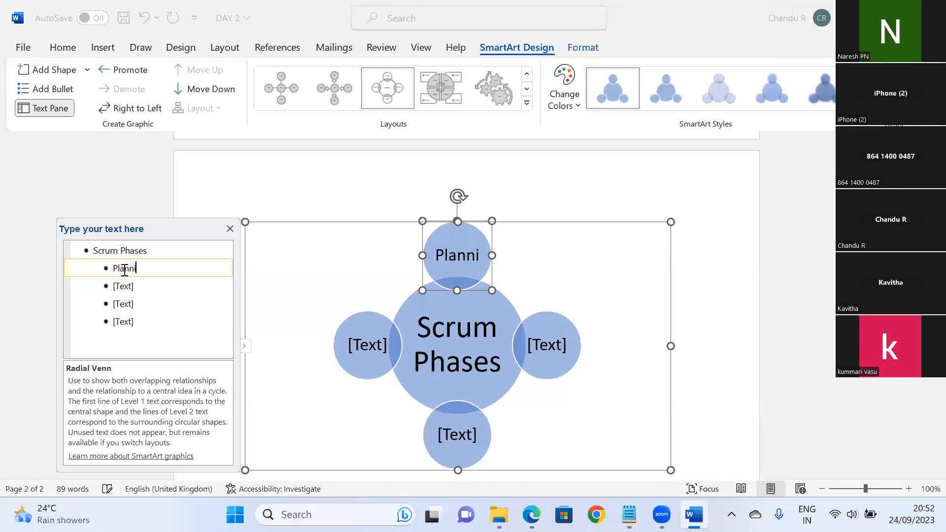
pyautogui.click(132, 286)
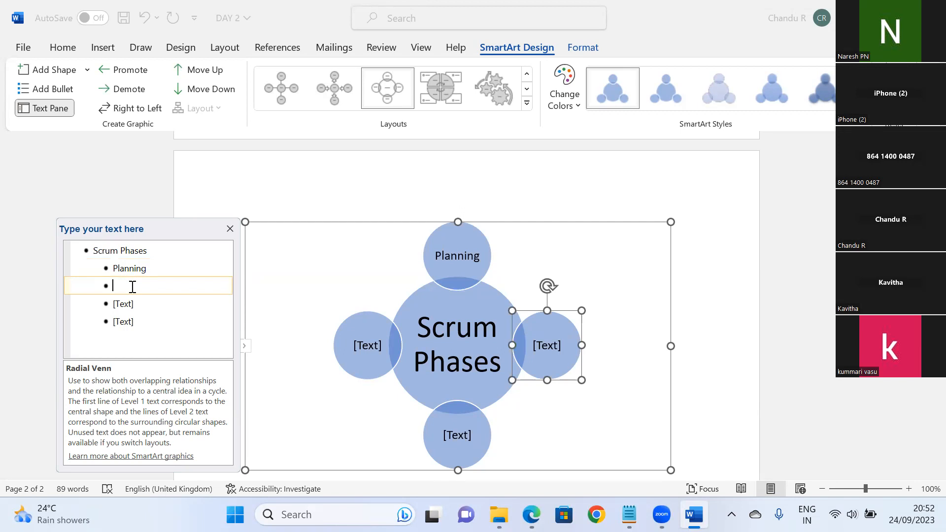
pyautogui.write('Daily scrum')
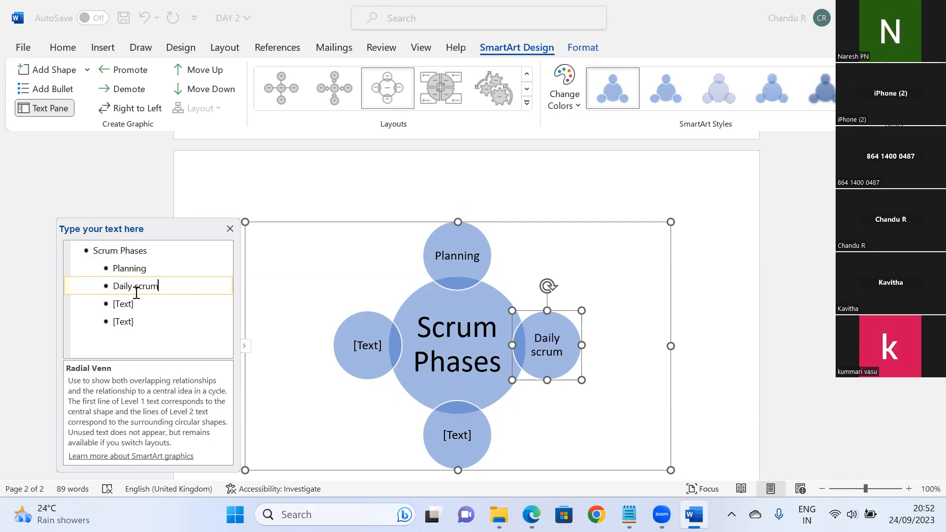
pyautogui.click(137, 303)
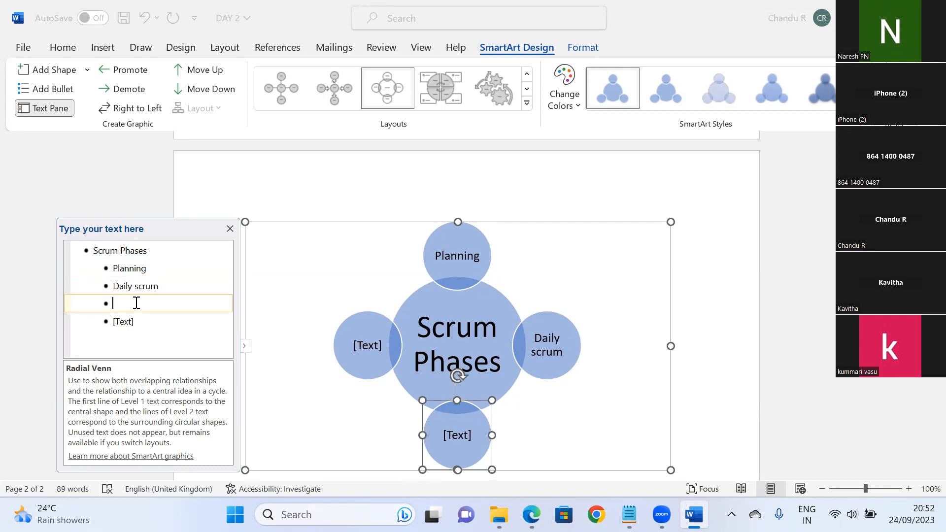
pyautogui.write('Sprint Review')
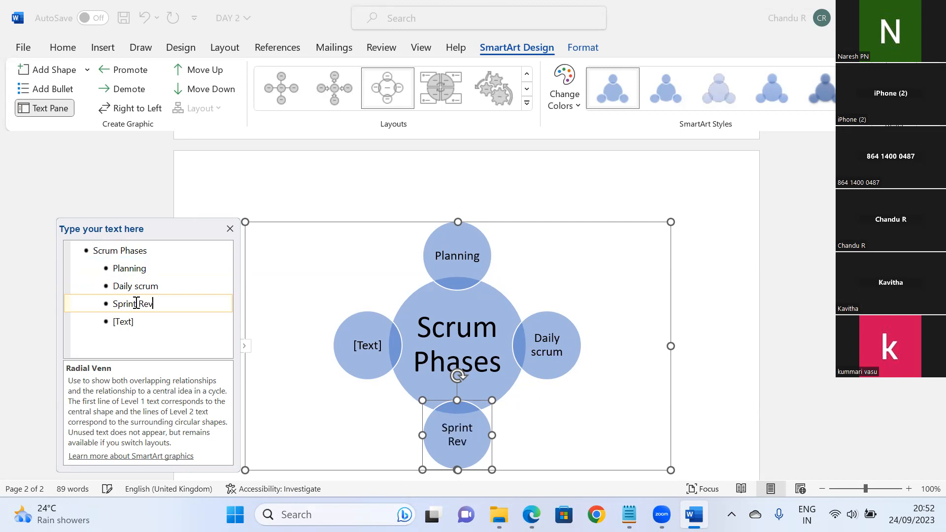
# - Extend the Planning label to "Sprint Planning" and label the remaining outer circle "Sprint Retrospective", closing the text entry list
pyautogui.click(115, 269)
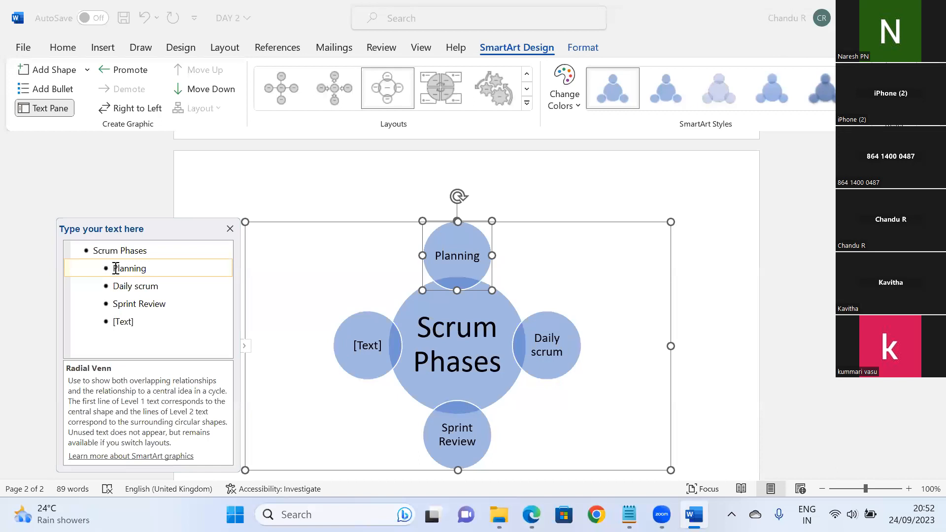
pyautogui.write('Sprint')
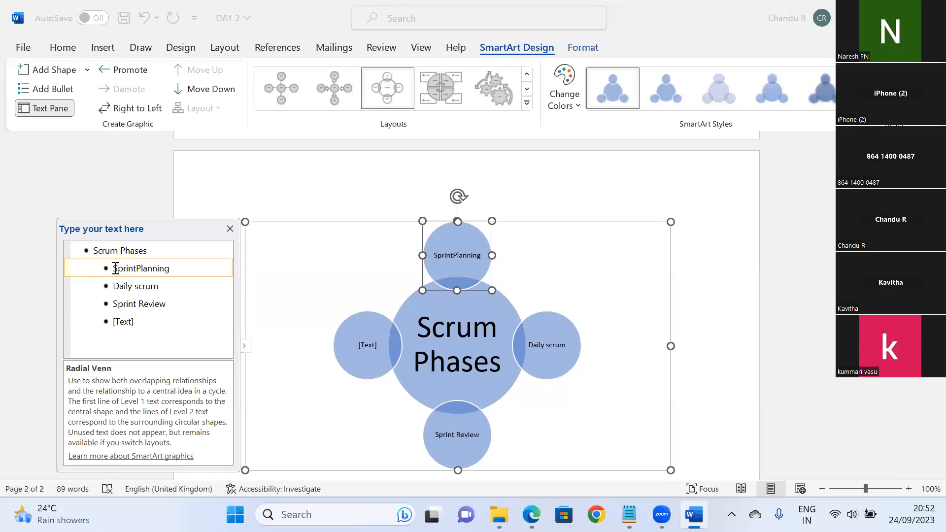
pyautogui.click(129, 322)
pyautogui.write('Spr')
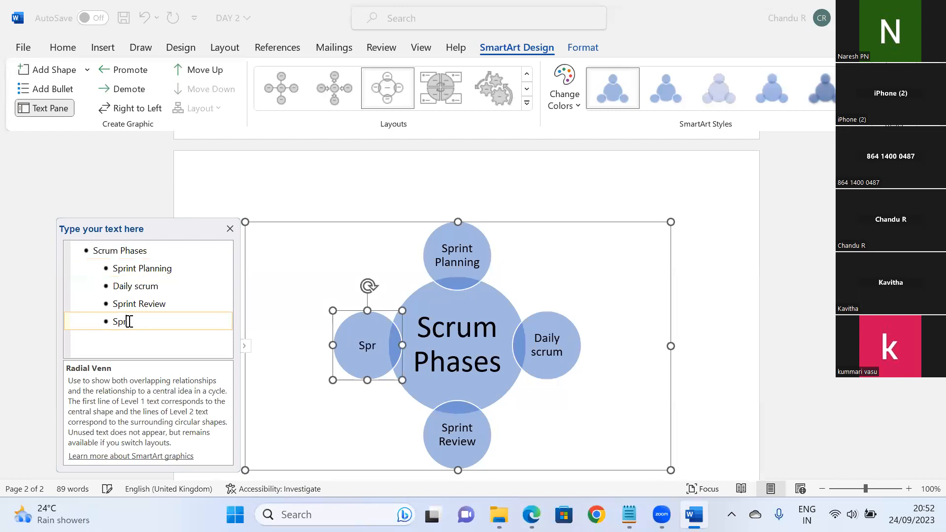
pyautogui.write('int Retro')
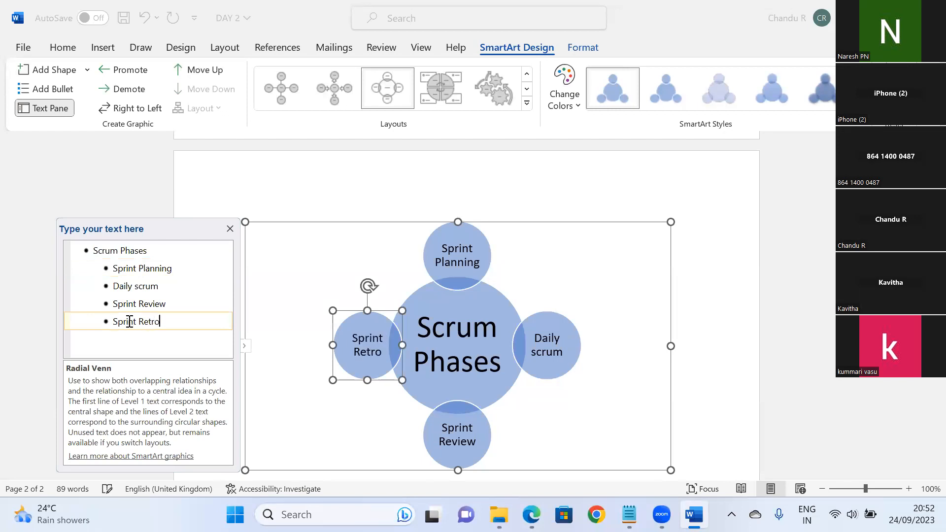
pyautogui.write('spect')
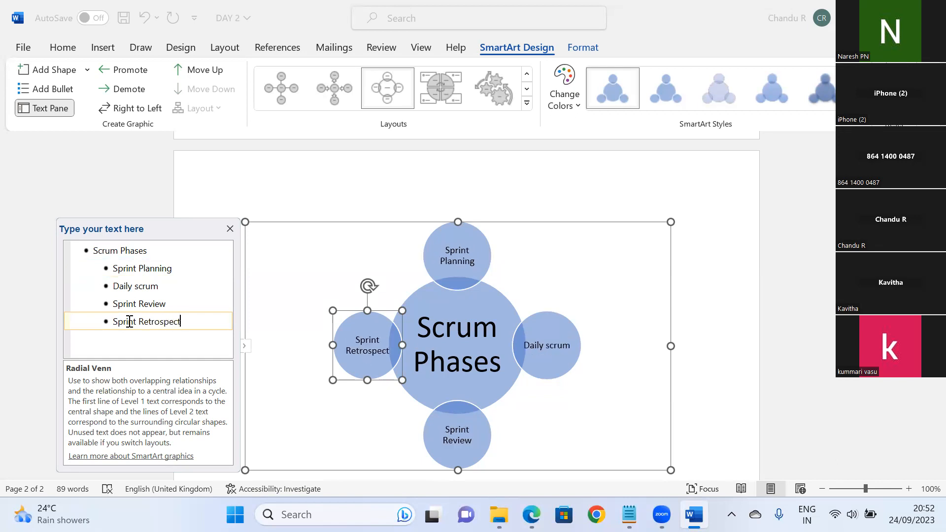
pyautogui.write('ive')
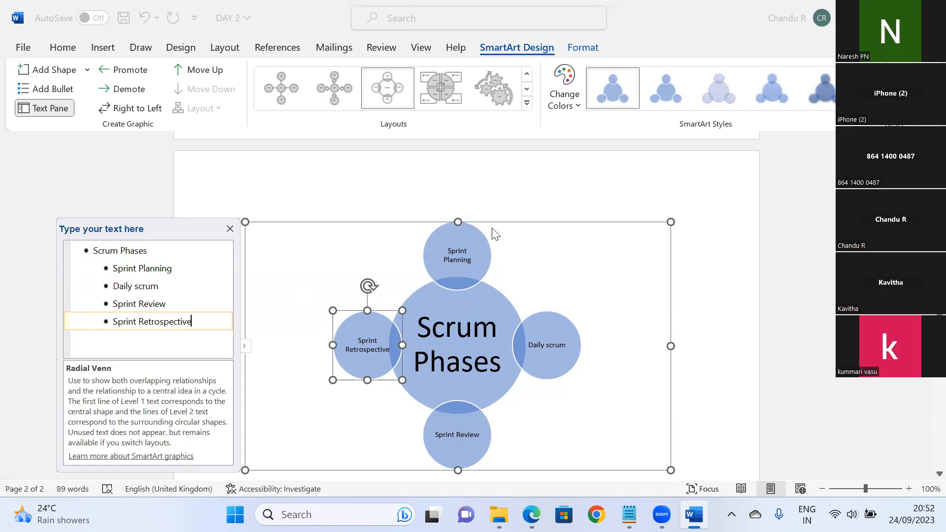
pyautogui.click(230, 229)
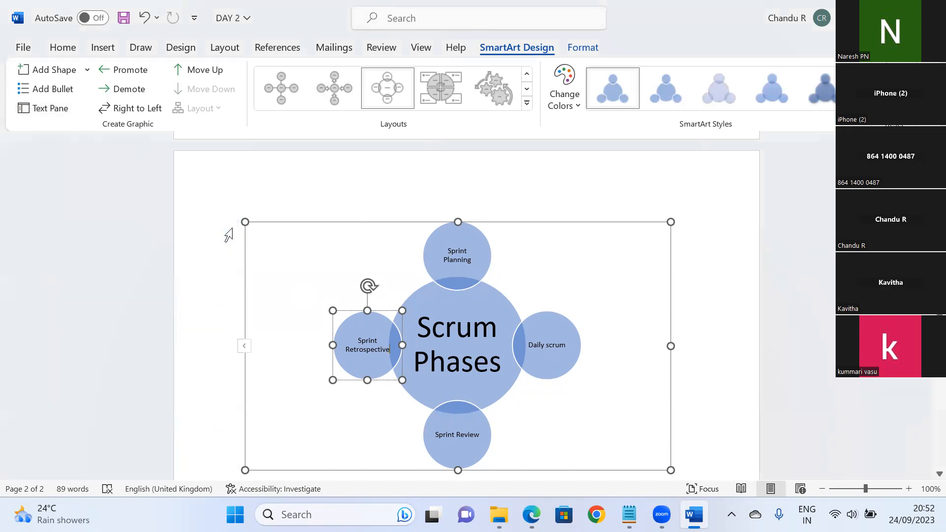
# - Look over the Scrum Phases graphic and browse the theme shape styles for the Sprint Planning circle without applying one
pyautogui.click(740, 327)
pyautogui.scroll(-3, 670, 464)
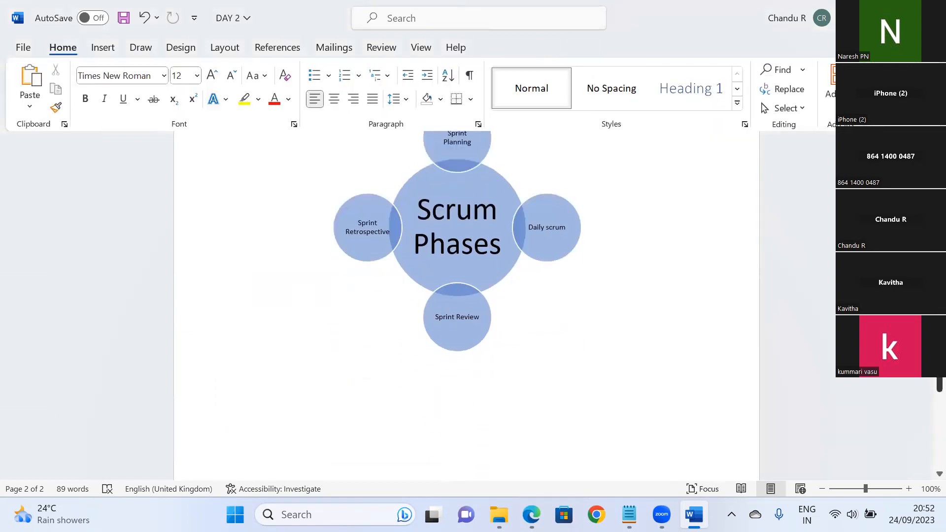
pyautogui.scroll(2, 430, 271)
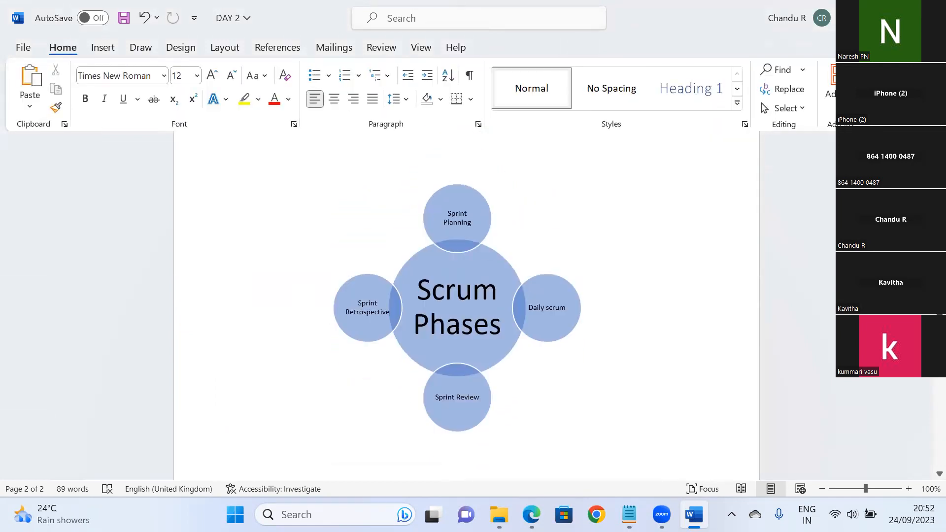
pyautogui.click(430, 271)
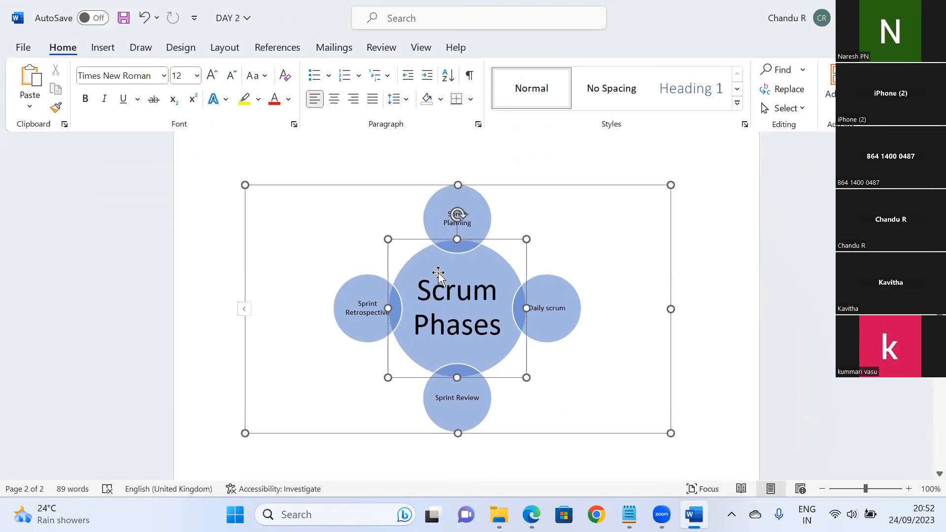
pyautogui.click(449, 213)
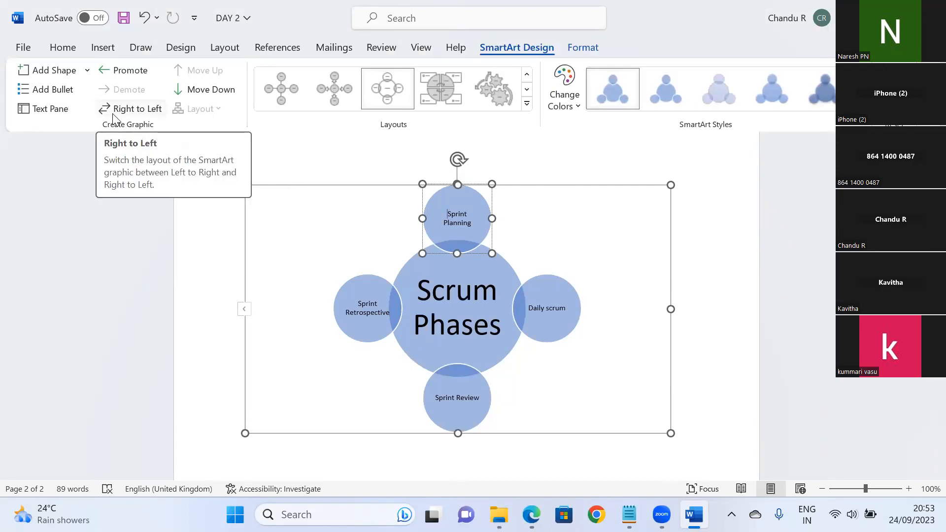
pyautogui.click(573, 47)
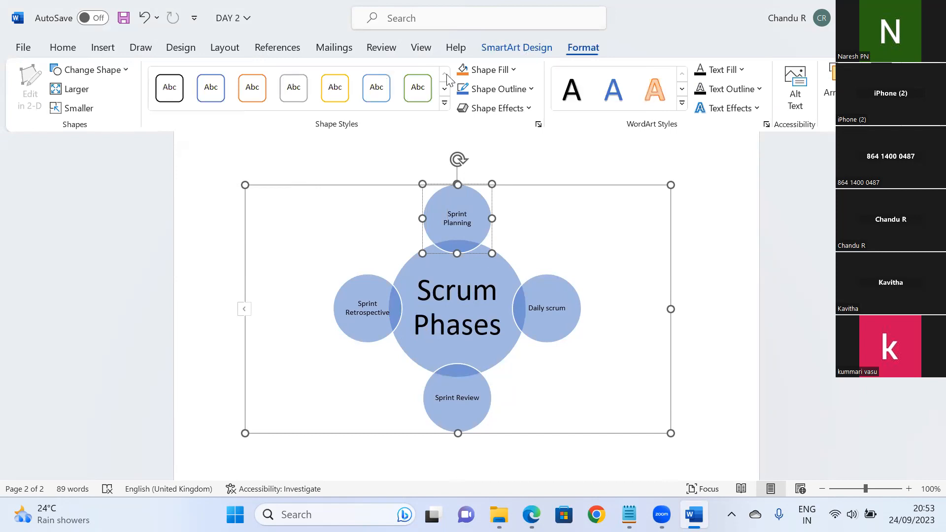
pyautogui.click(444, 104)
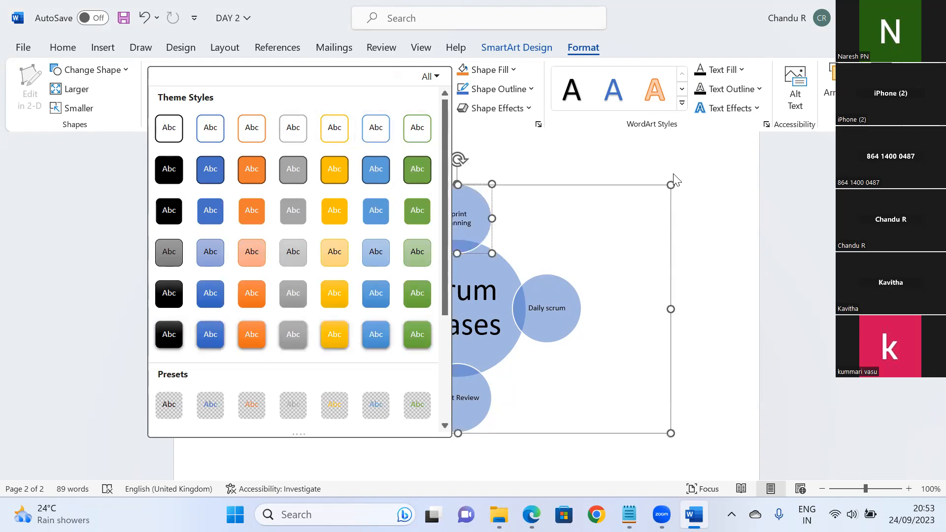
pyautogui.click(670, 187)
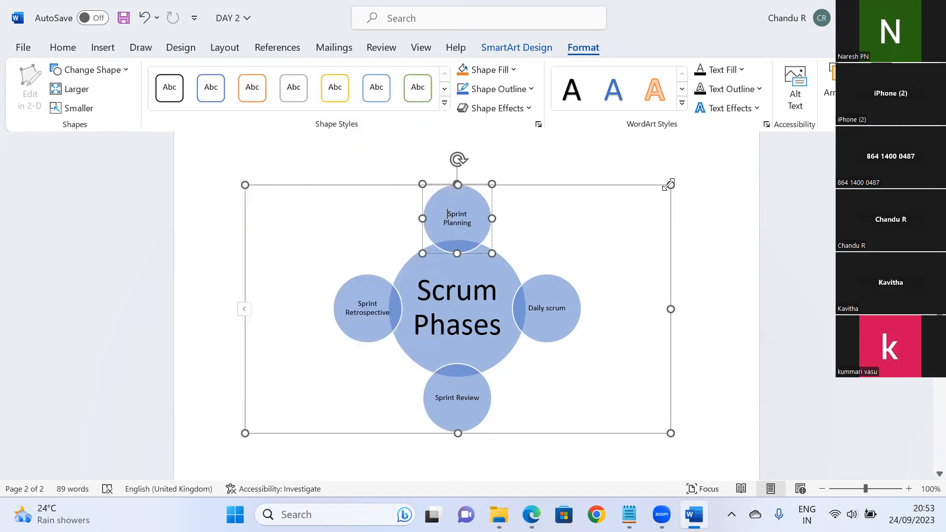
pyautogui.click(643, 186)
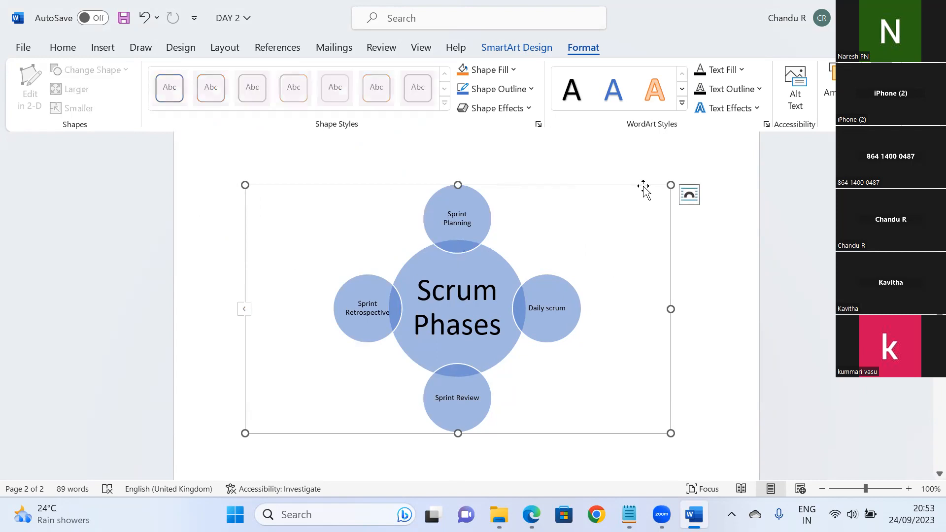
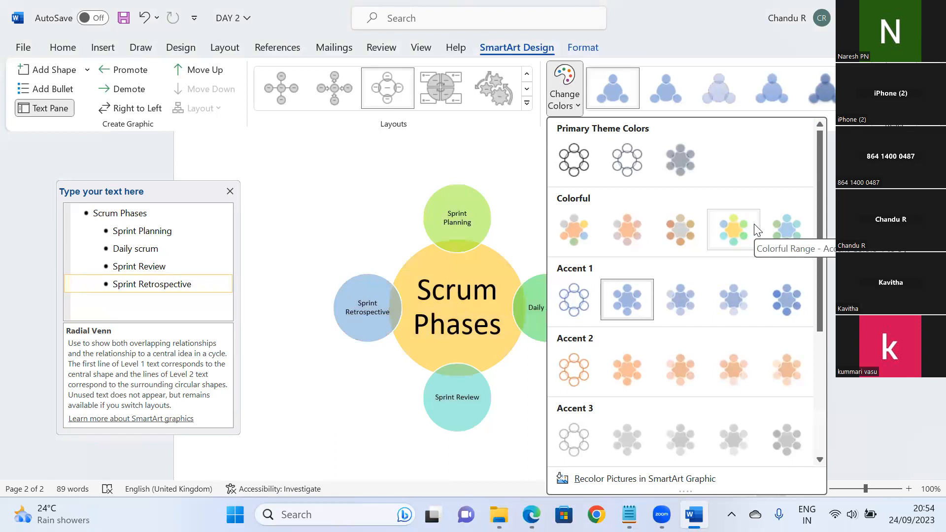
# - Recolour the Scrum Phases graphic with the blue-to-green Colorful variation and deselect it
pyautogui.click(784, 229)
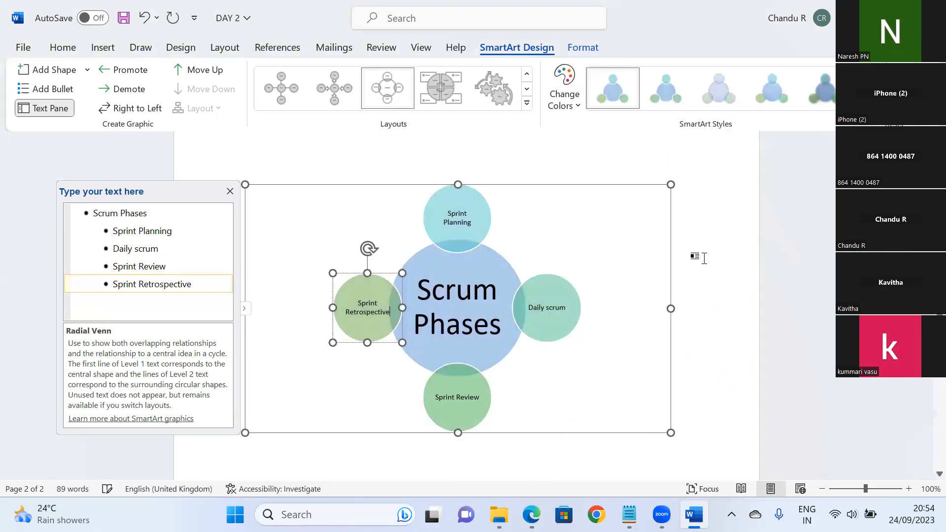
pyautogui.click(731, 272)
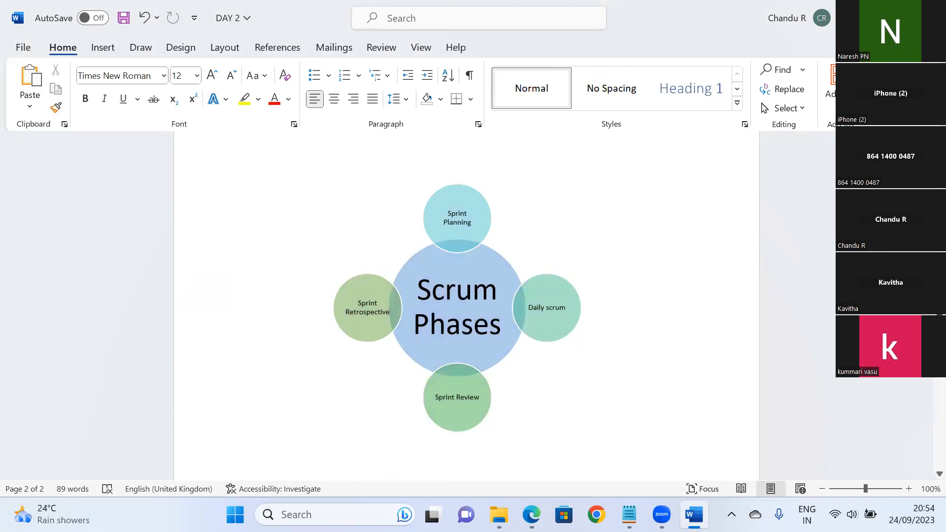
# - Review the document from the student grades table down to the recoloured Scrum Phases graphic and select its central circle
pyautogui.scroll(5, 466, 303)
pyautogui.scroll(5, 466, 303)
pyautogui.scroll(-6, 466, 303)
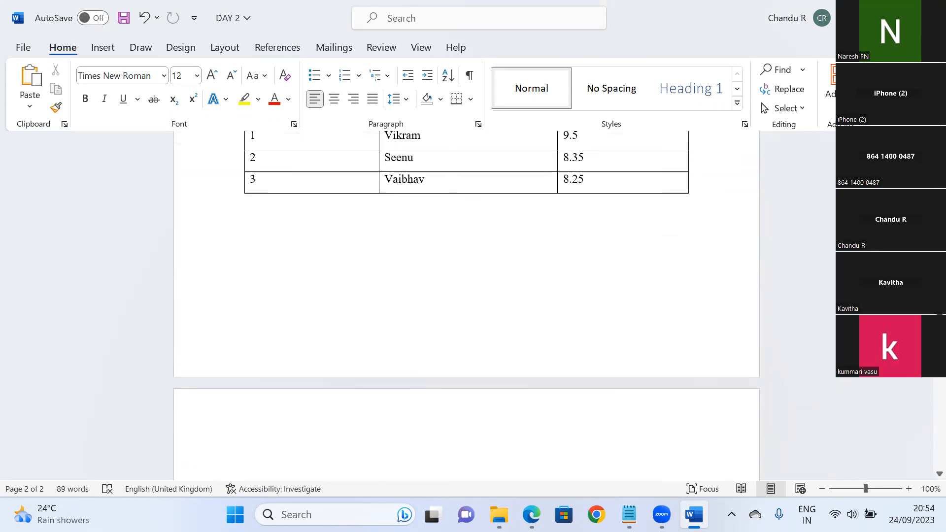
pyautogui.scroll(-8, 466, 303)
pyautogui.scroll(3, 467, 303)
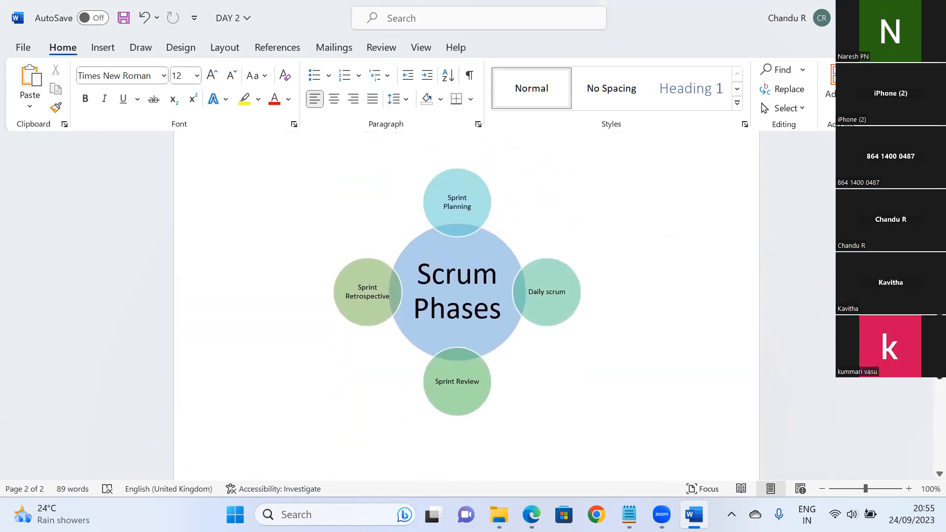
pyautogui.scroll(1, 672, 433)
pyautogui.click(441, 296)
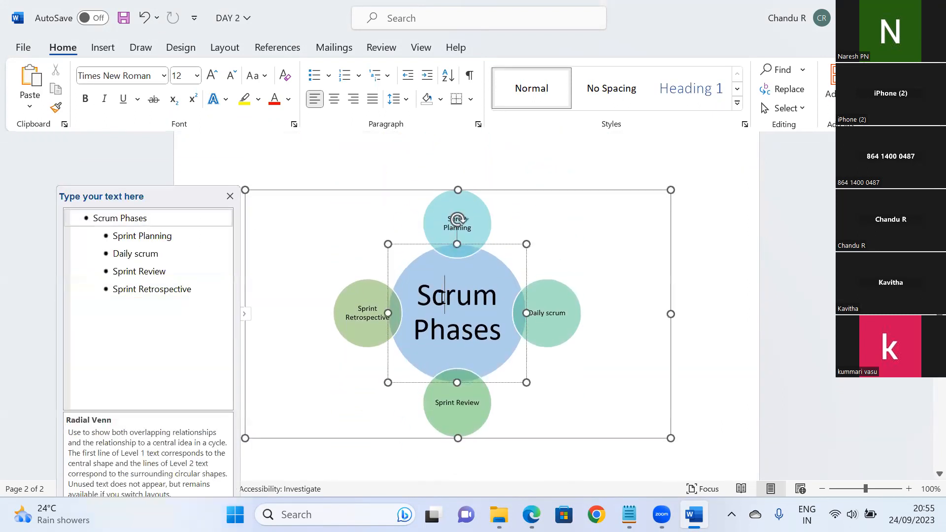
# - Outline the whole Scrum Phases graphic's frame in the standard-strength blue theme colour and deselect the graphic
pyautogui.click(528, 190)
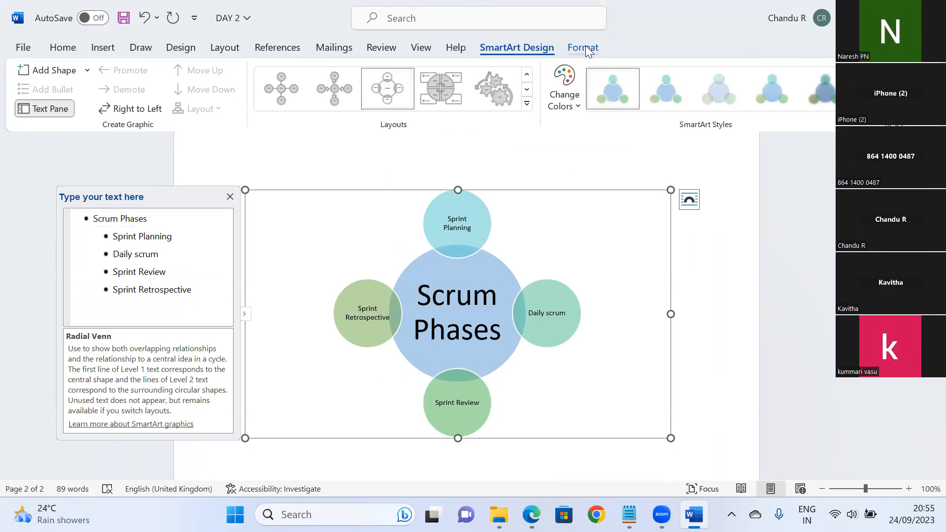
pyautogui.click(585, 47)
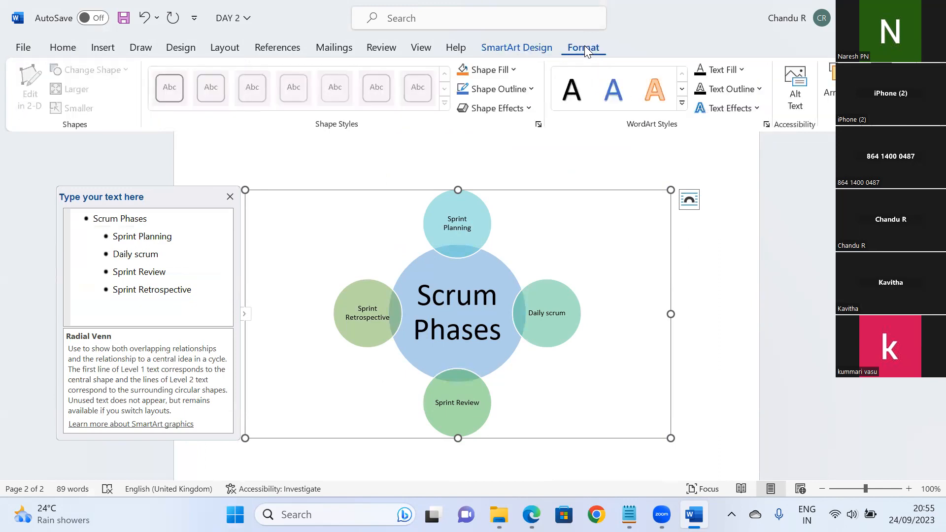
pyautogui.click(531, 89)
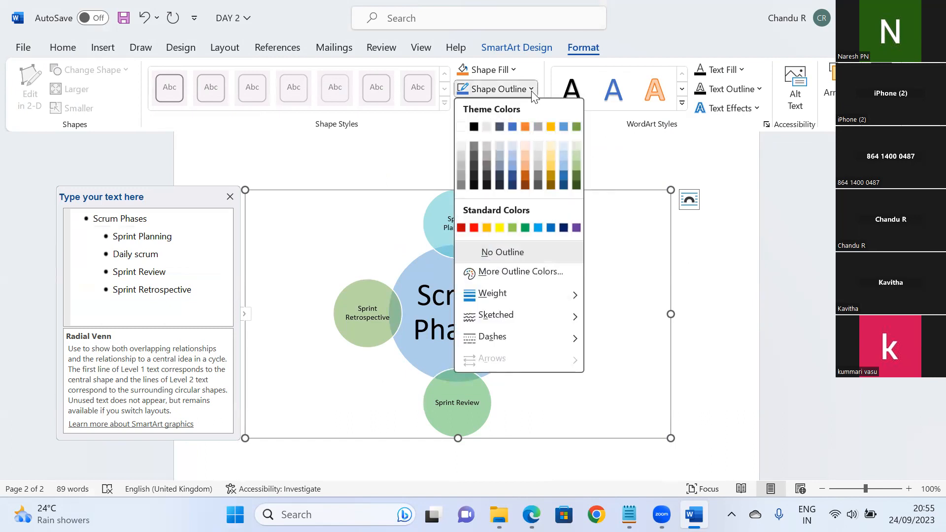
pyautogui.click(512, 126)
pyautogui.click(702, 262)
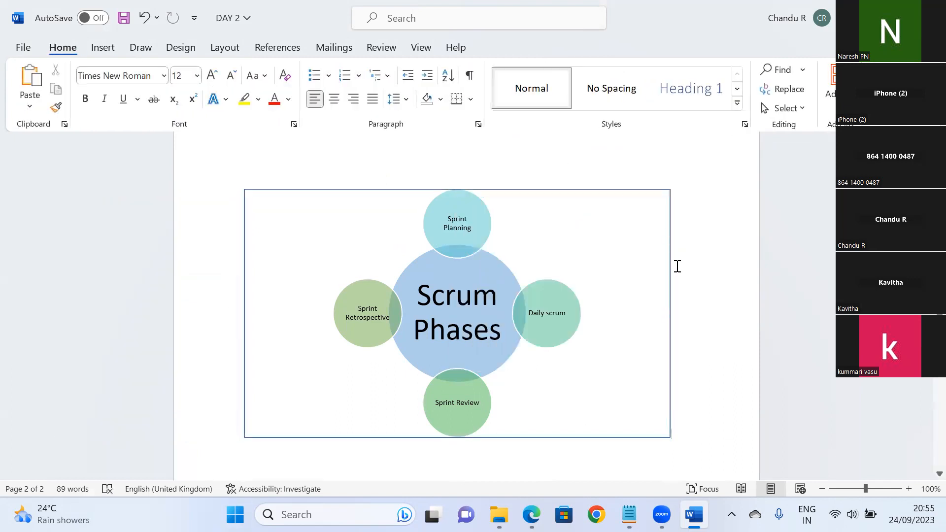
# - Shrink the Scrum Phases graphic to just over half its width and about four-fifths of its height, and deselect it
pyautogui.click(581, 191)
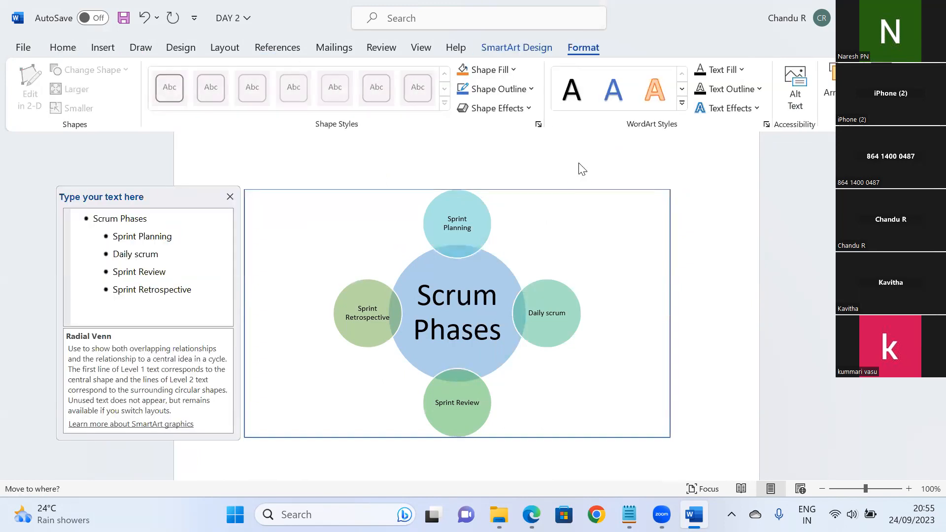
pyautogui.click(586, 187)
pyautogui.click(616, 188)
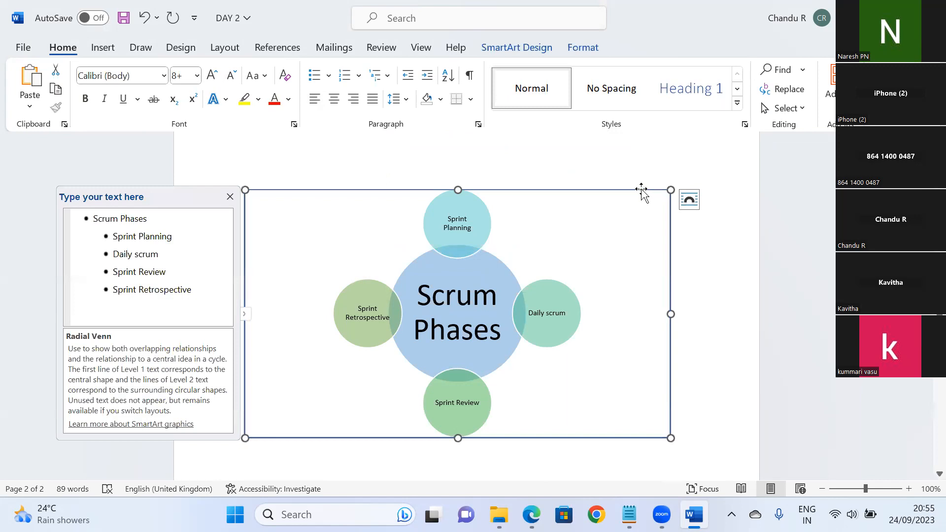
pyautogui.click(641, 189)
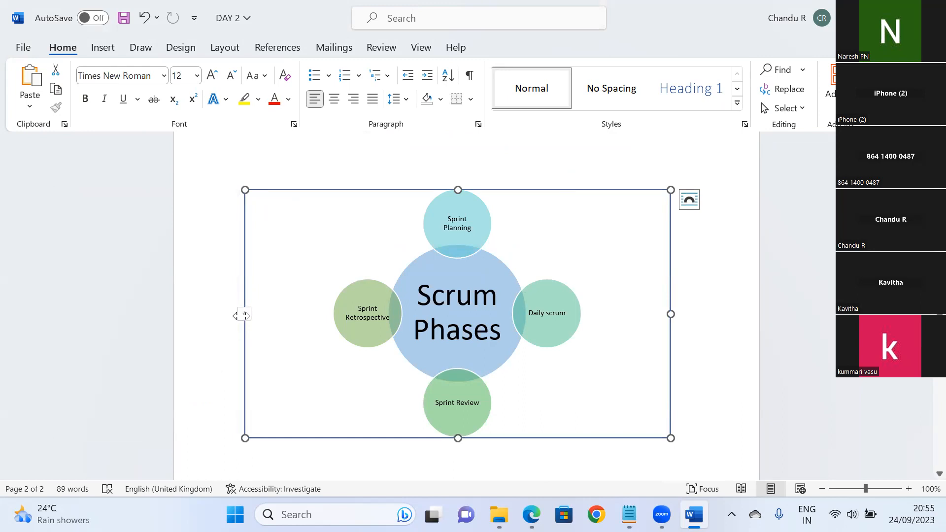
pyautogui.moveTo(241, 315); pyautogui.dragTo(426, 329)
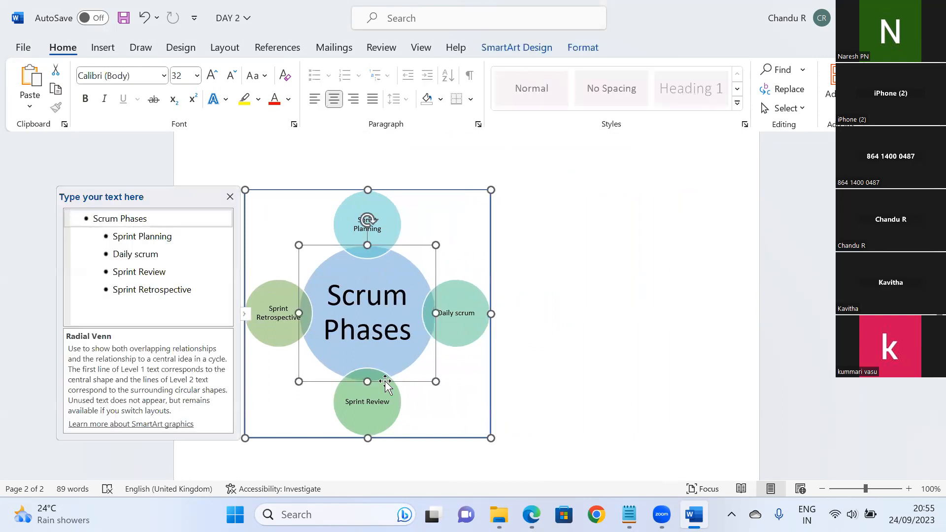
pyautogui.moveTo(368, 436); pyautogui.dragTo(369, 384)
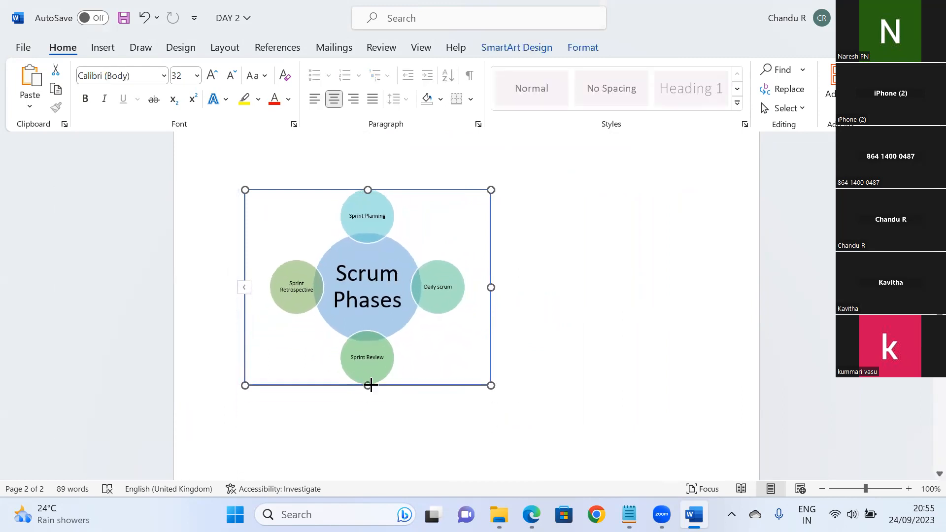
pyautogui.click(638, 314)
# - Insert an Austin Quote text box on the page with the Scrum Phases graphic
pyautogui.scroll(3, 678, 260)
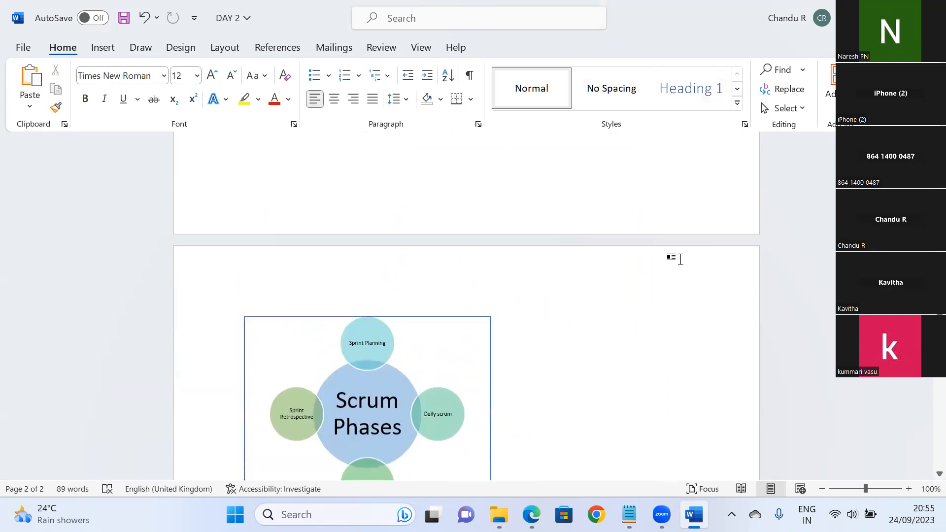
pyautogui.scroll(-3, 679, 259)
pyautogui.scroll(-2, 680, 258)
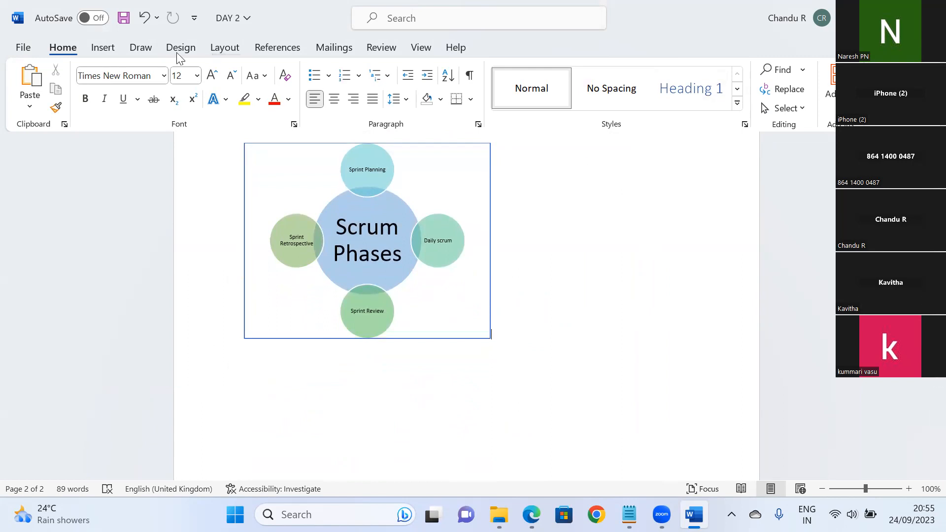
pyautogui.click(112, 49)
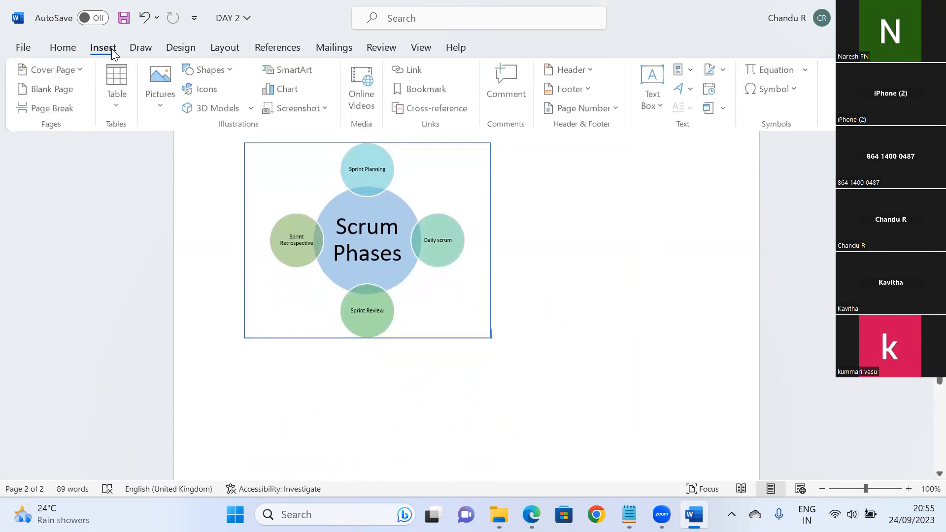
pyautogui.click(655, 101)
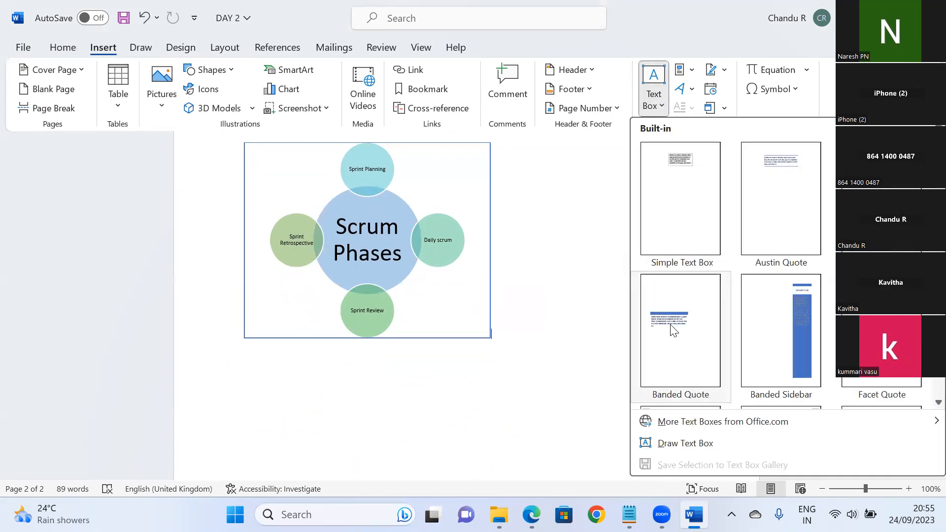
pyautogui.click(777, 194)
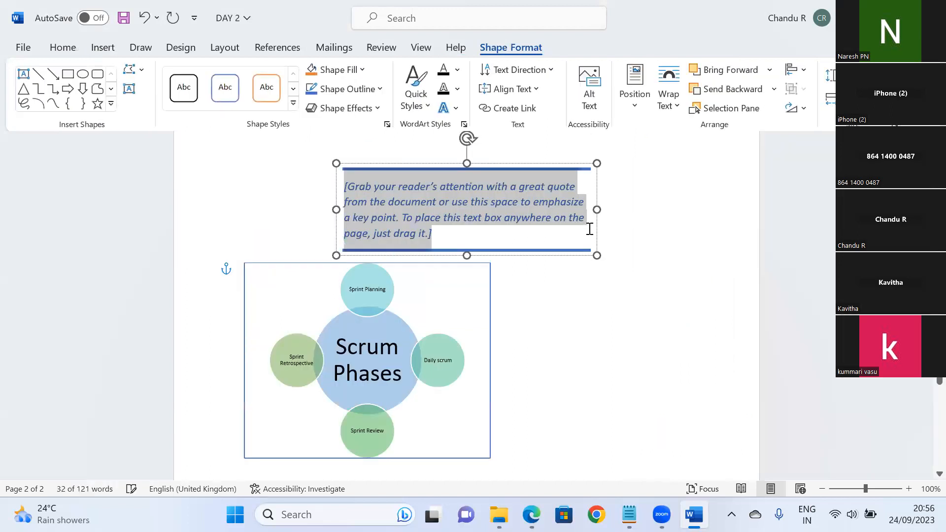
# - Narrow the quote text box slightly and place it directly below the Scrum Phases graphic
pyautogui.moveTo(535, 163); pyautogui.dragTo(736, 326)
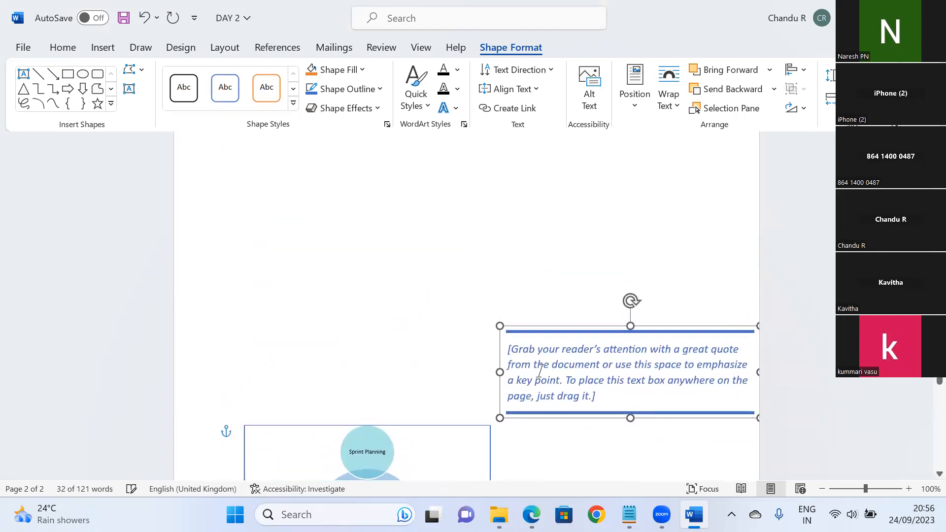
pyautogui.moveTo(497, 374); pyautogui.dragTo(542, 374)
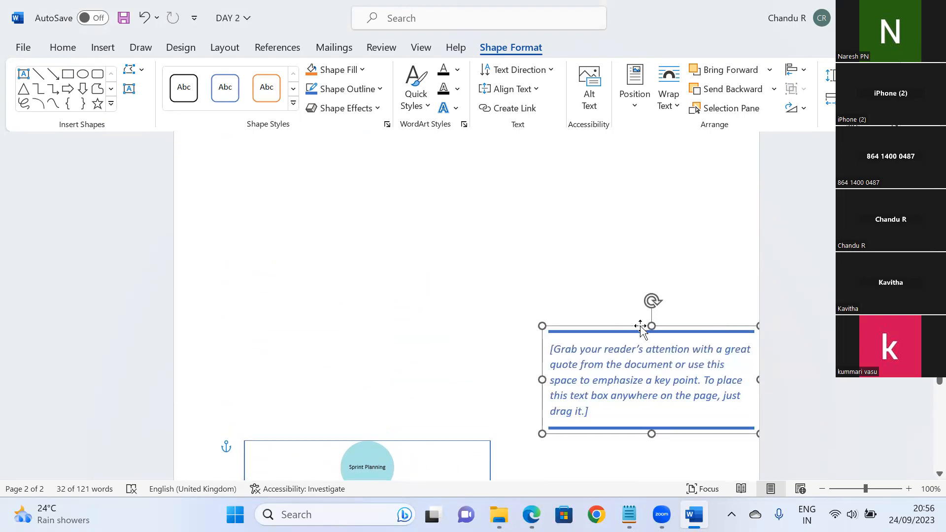
pyautogui.moveTo(640, 325); pyautogui.dragTo(359, 351)
# - Replace the quote placeholder with "This is brief notes about the scrum frame work phases" and start a new line below it
pyautogui.click(288, 395)
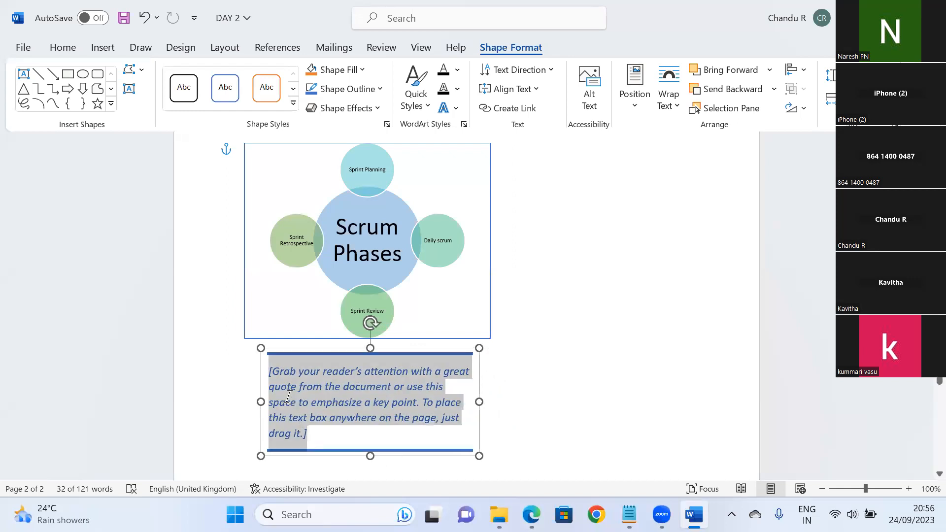
pyautogui.write('This ')
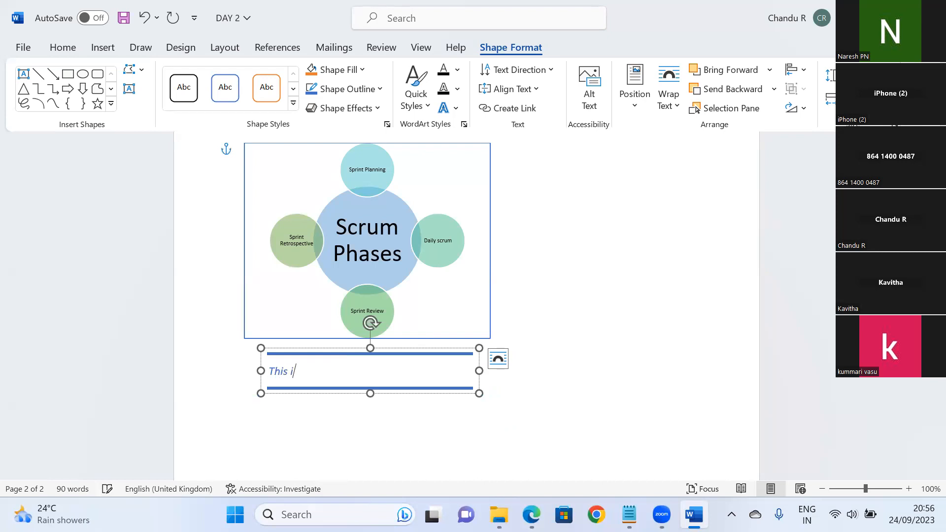
pyautogui.write('is brief notes about the')
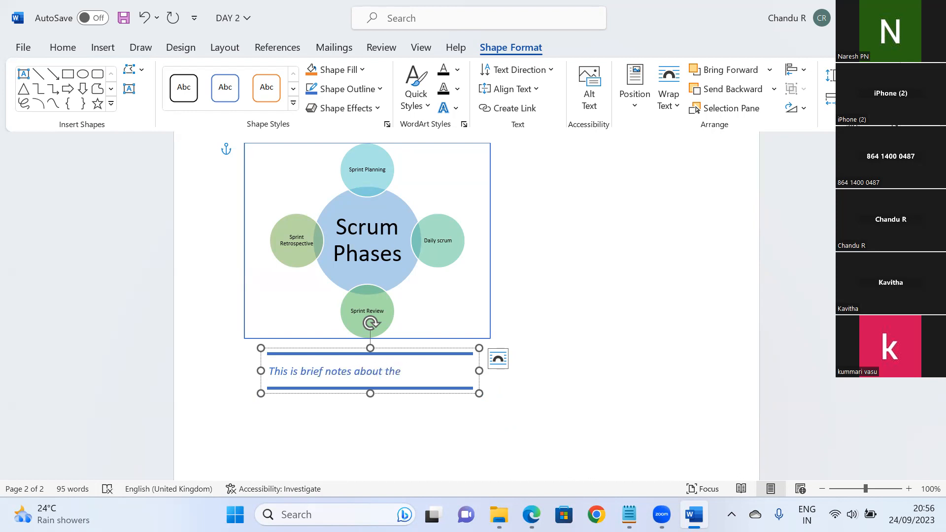
pyautogui.write(' scrum frame wor')
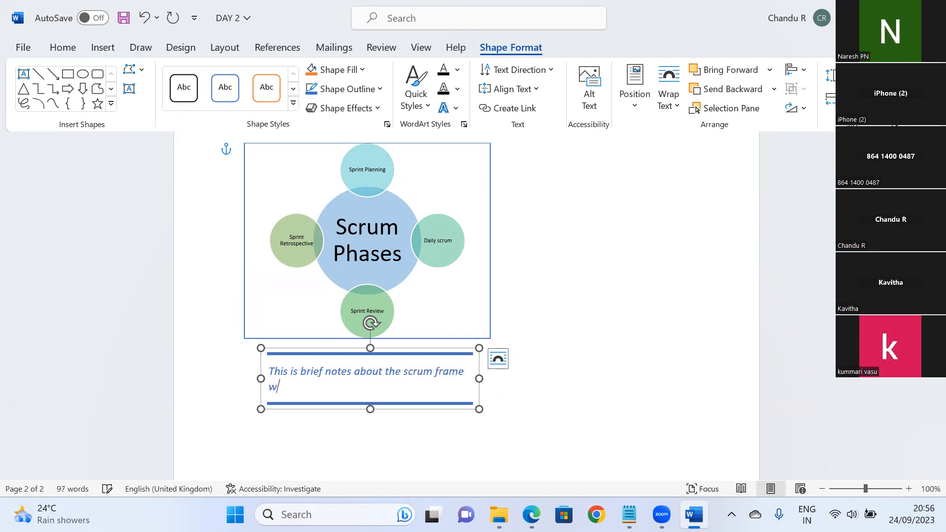
pyautogui.write('k phases')
pyautogui.press('Return')
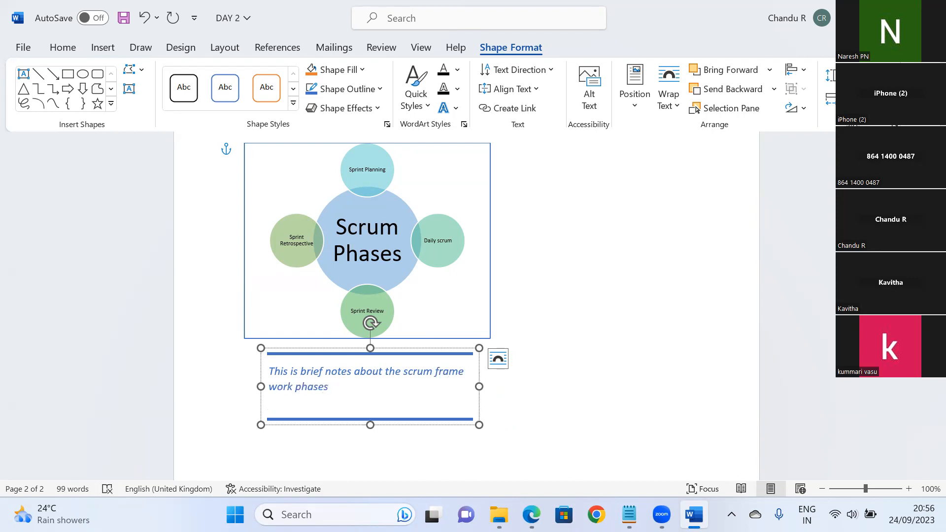
# - Add a numbered list in the text box with the items "Sprint planning" and "Daily Scrum"
pyautogui.click(71, 50)
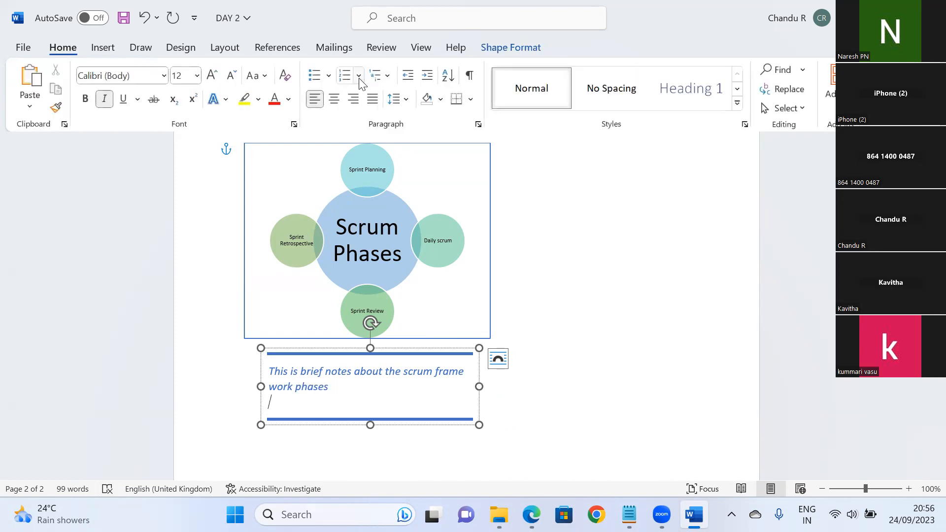
pyautogui.click(360, 75)
pyautogui.click(427, 132)
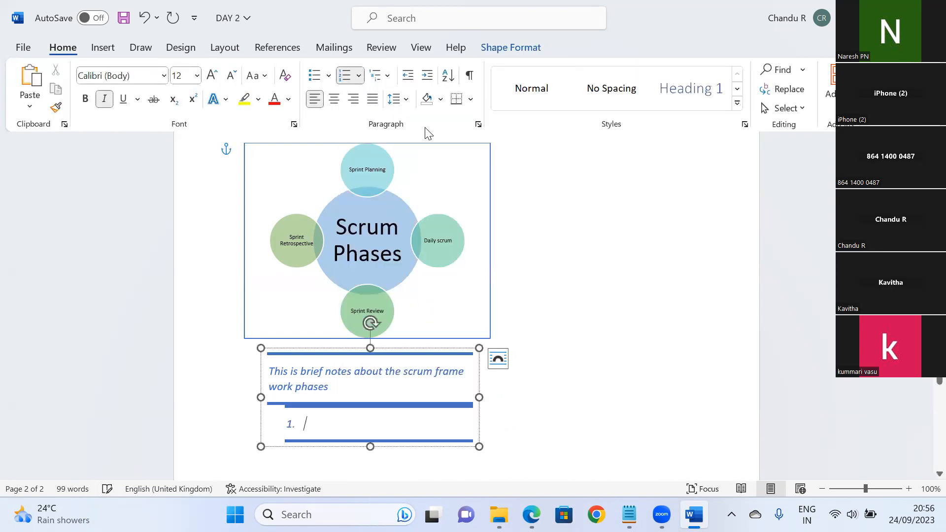
pyautogui.write('Sr')
pyautogui.press('BackSpace')
pyautogui.write('pint')
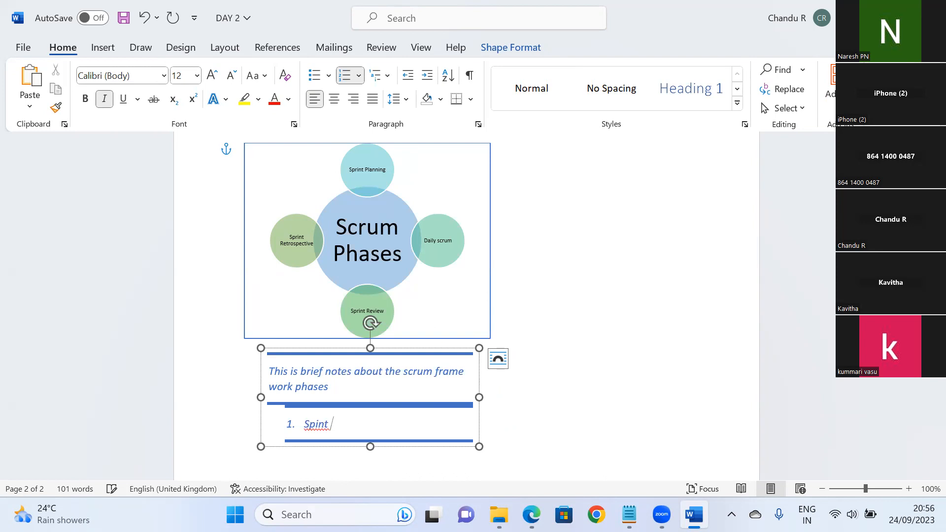
pyautogui.press('BackSpace')
pyautogui.write('rint planning')
pyautogui.press('Return')
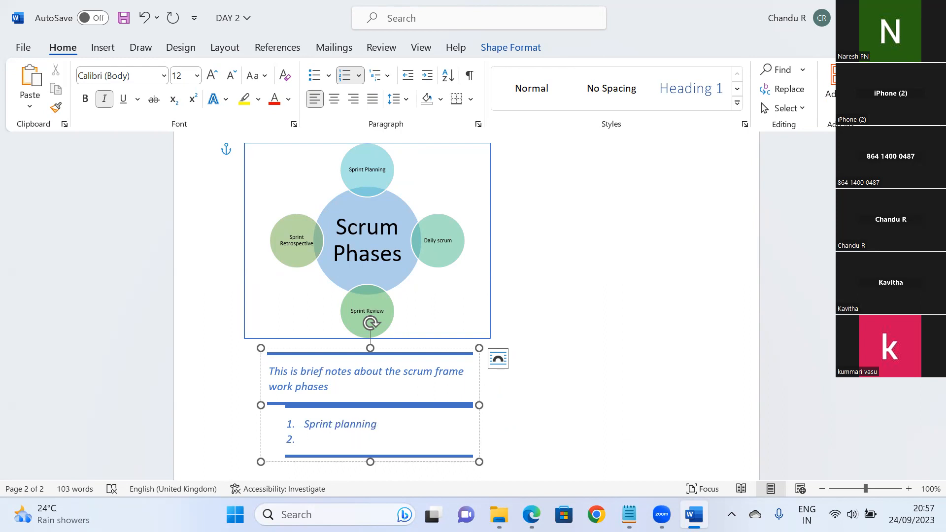
pyautogui.write('Daily Scrum')
# - Extend the first list item to "Sprint planning: requirement for sprint"
pyautogui.click(397, 425)
pyautogui.write(': requirement')
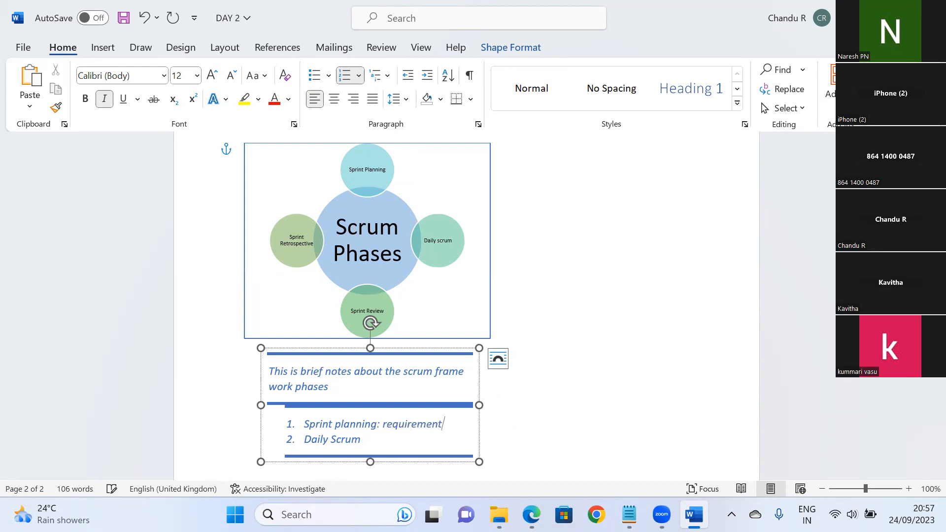
pyautogui.write(' for sprint')
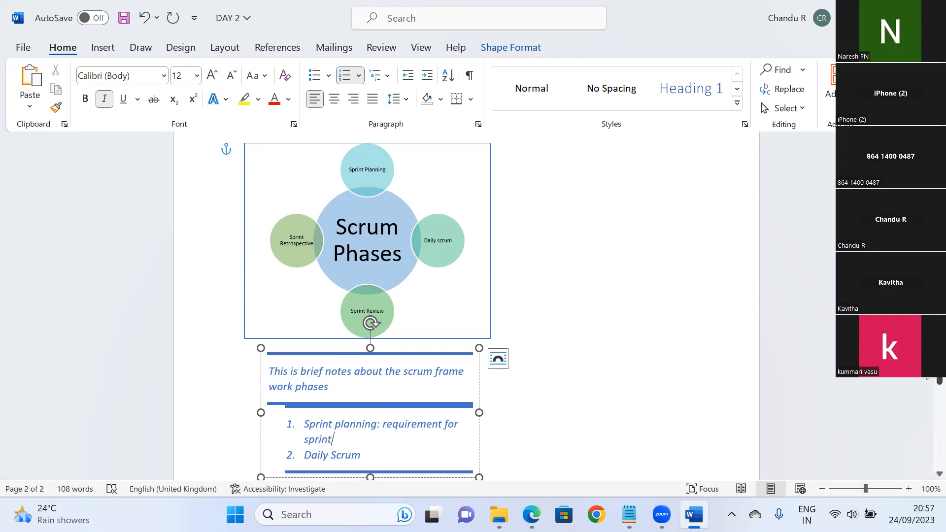
pyautogui.scroll(-3, 925, 387)
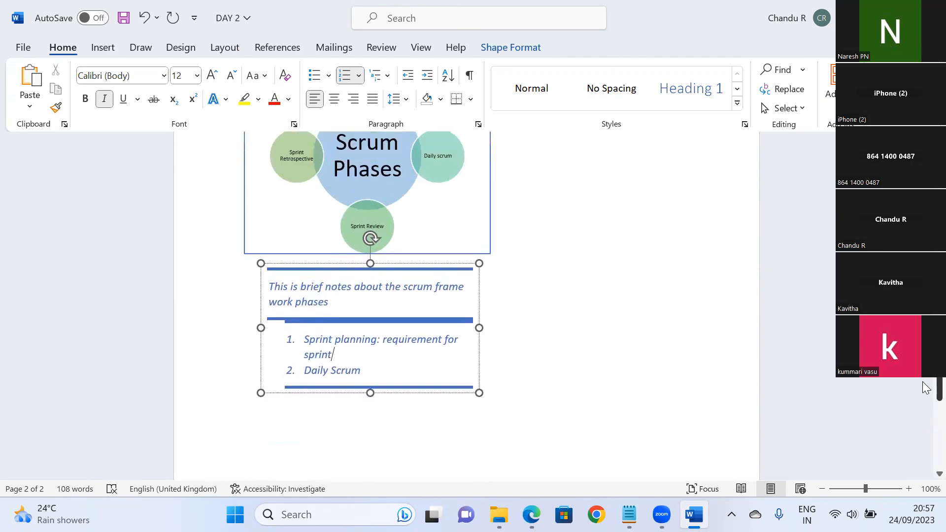
pyautogui.scroll(2, 924, 388)
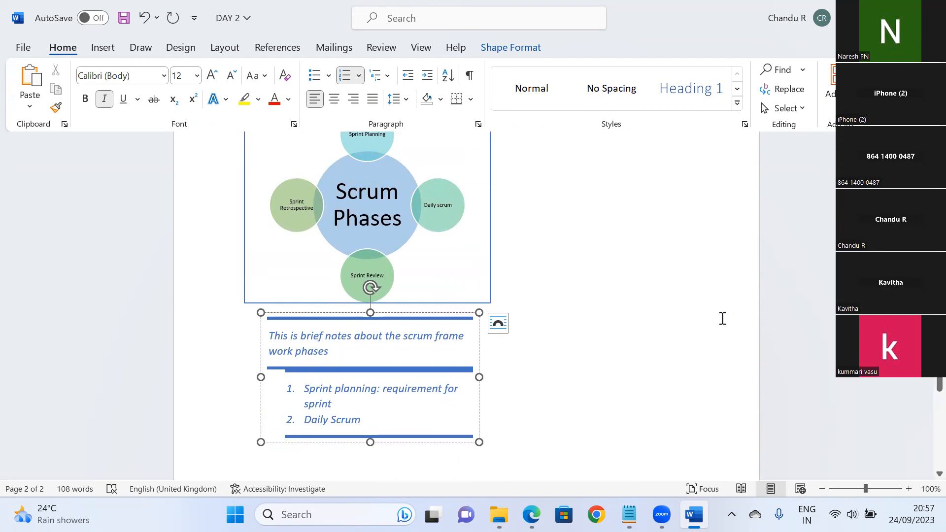
# - Apply the second preset shape effect to the Scrum Phases graphic and deselect it
pyautogui.click(607, 303)
pyautogui.click(449, 268)
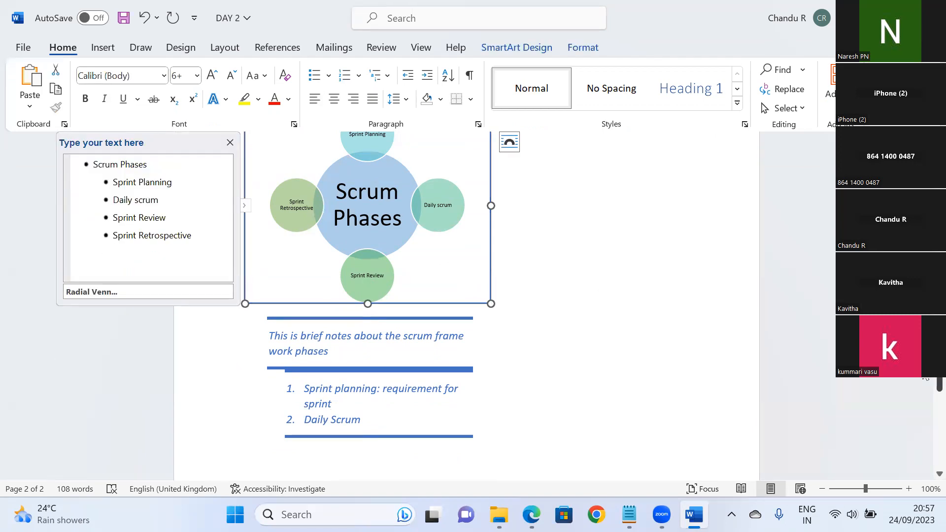
pyautogui.scroll(2, 369, 306)
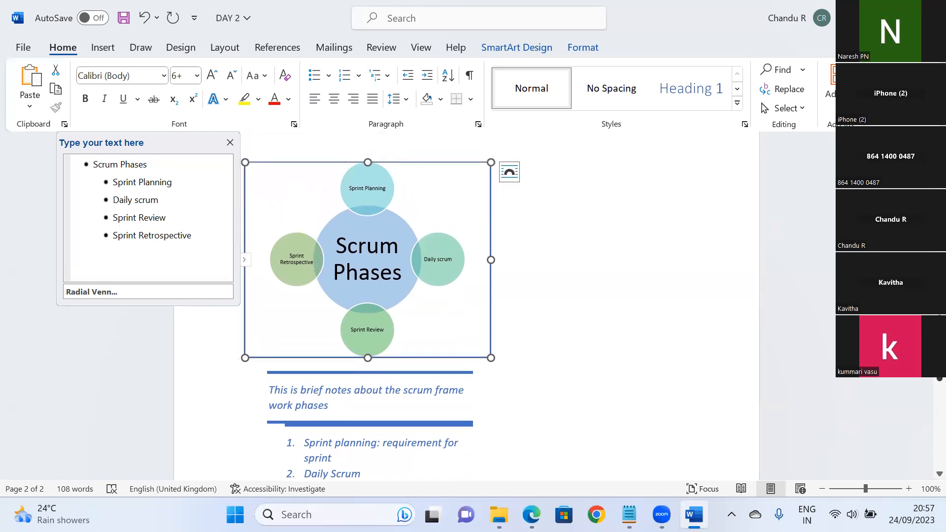
pyautogui.scroll(1, 369, 276)
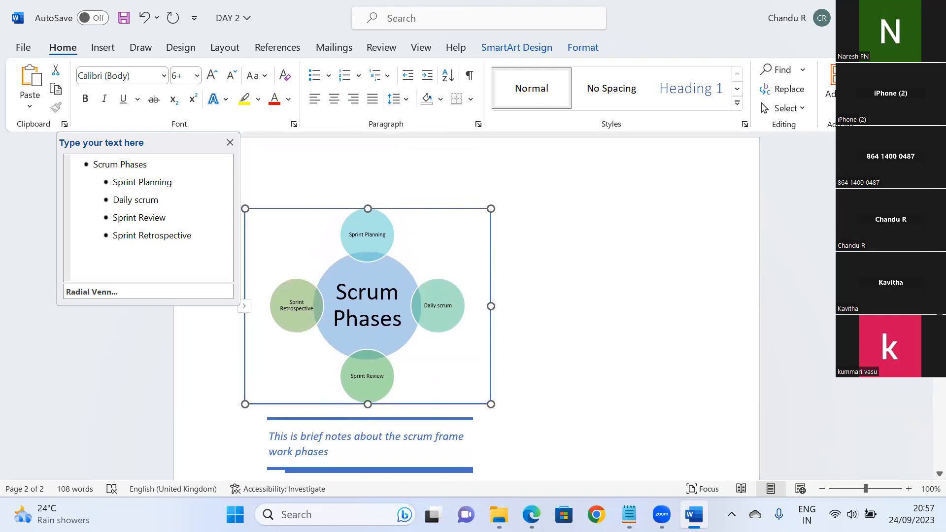
pyautogui.click(518, 41)
pyautogui.click(582, 46)
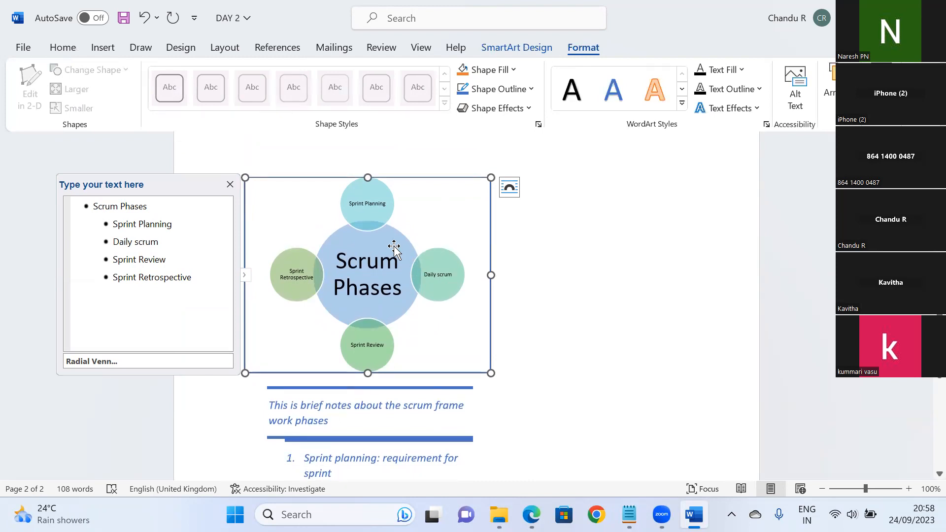
pyautogui.click(530, 109)
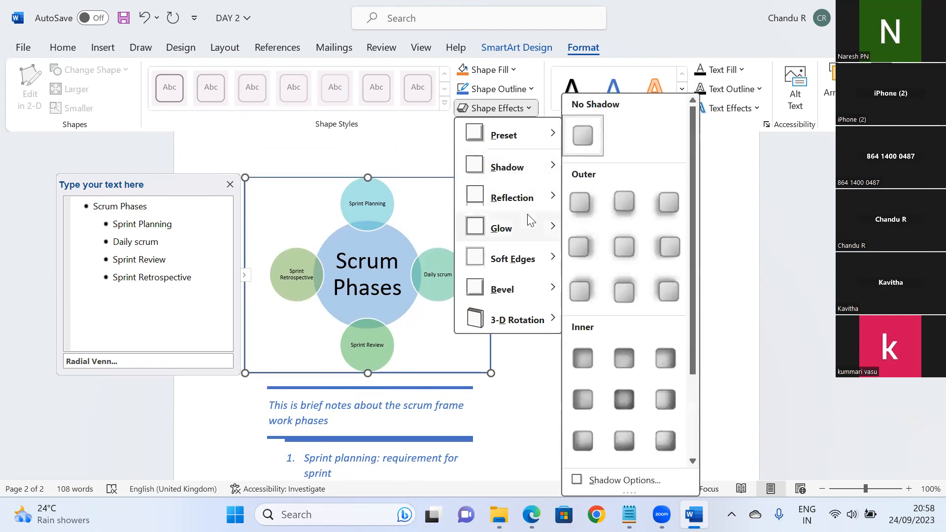
pyautogui.moveTo(530, 319)
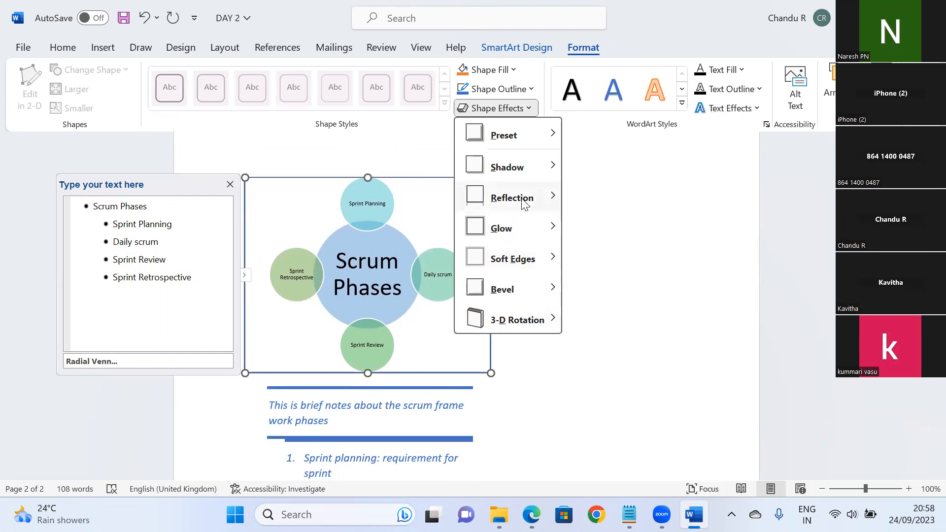
pyautogui.moveTo(525, 203)
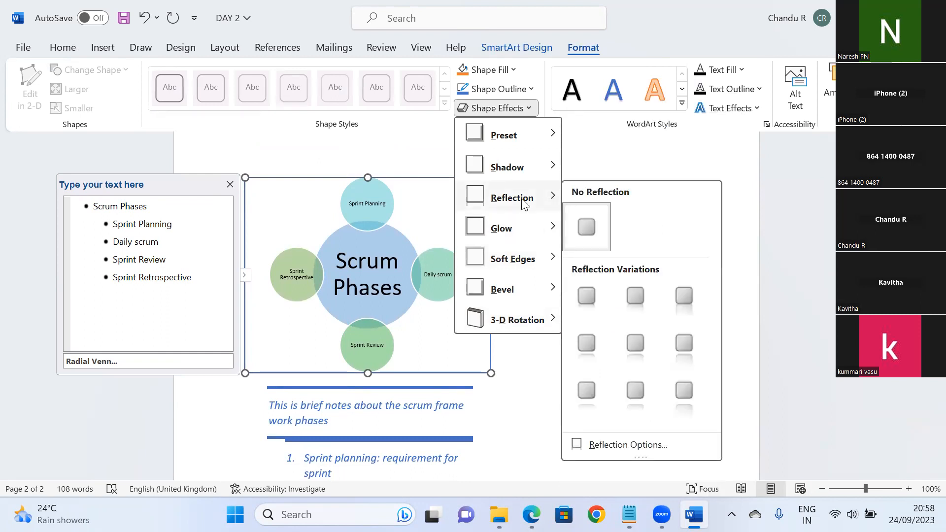
pyautogui.moveTo(521, 173)
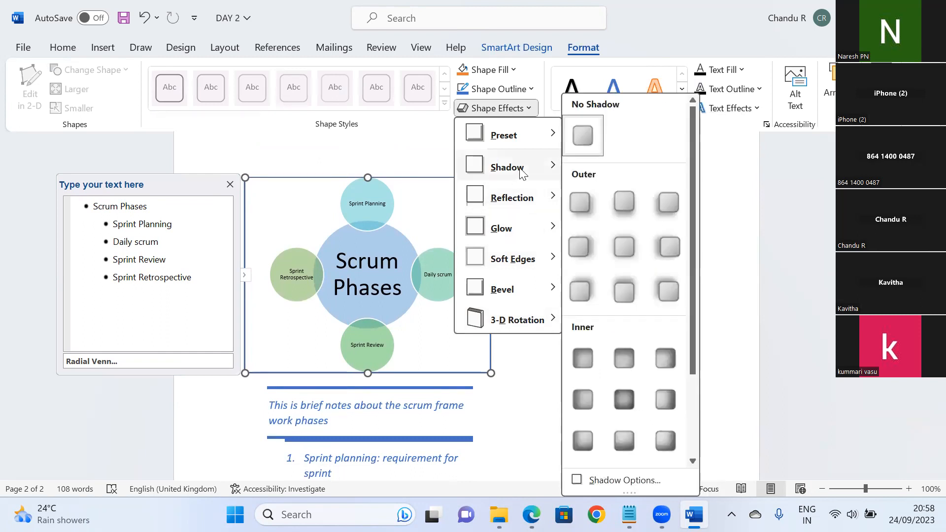
pyautogui.moveTo(523, 143)
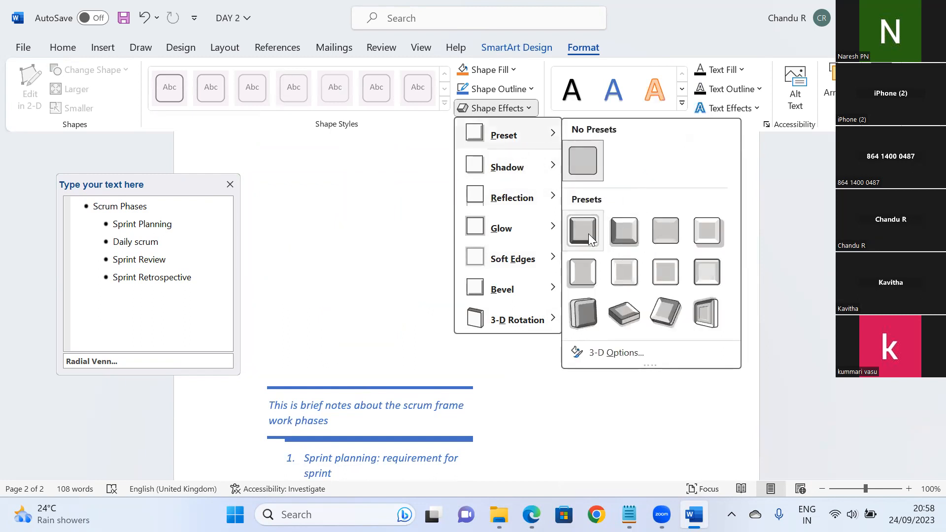
pyautogui.click(620, 235)
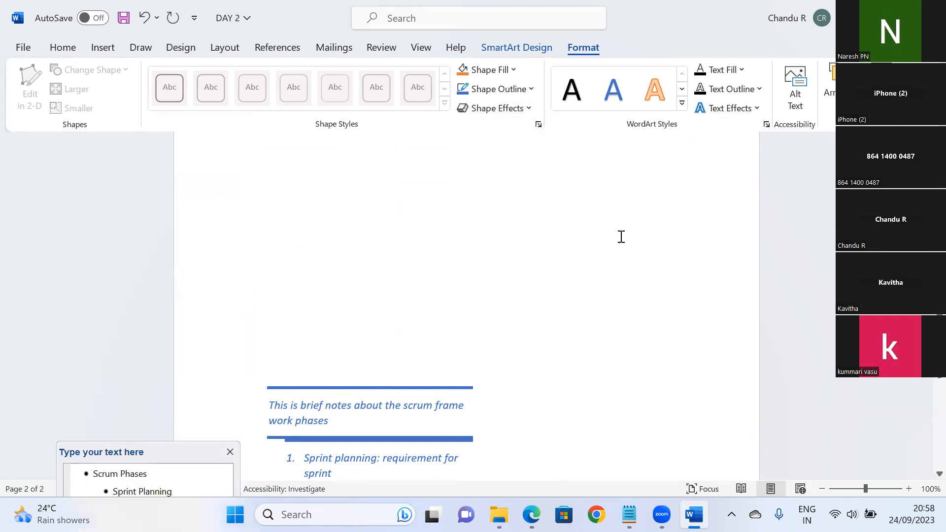
pyautogui.scroll(-6, 621, 237)
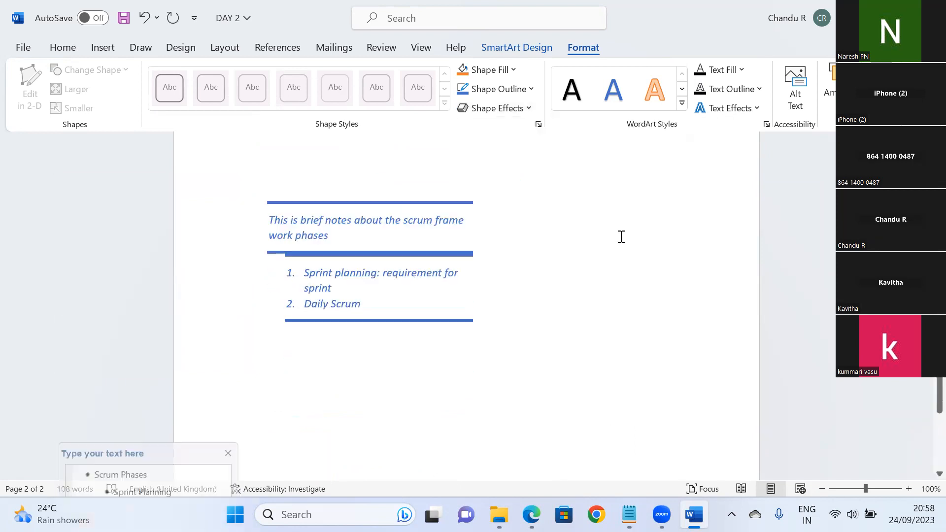
pyautogui.click(693, 315)
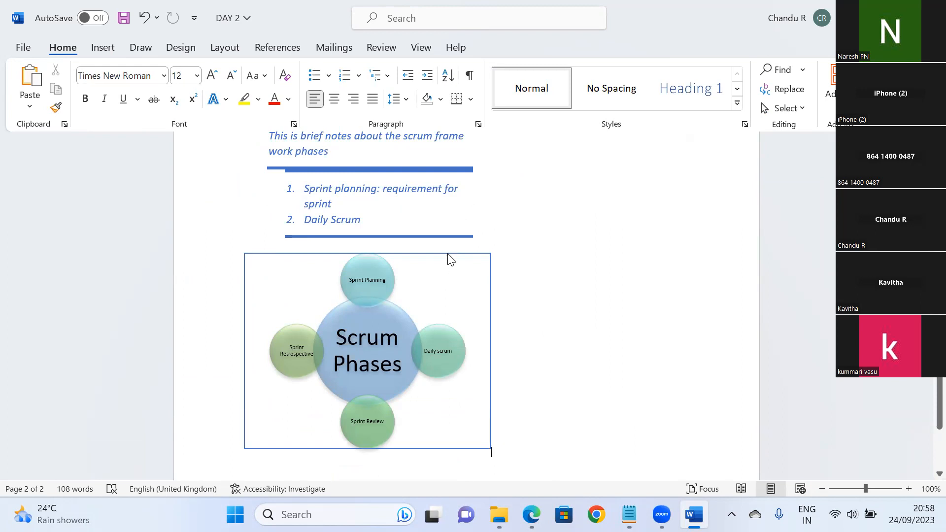
# - Start a new empty line below the Scrum Phases graphic
pyautogui.moveTo(924, 414); pyautogui.dragTo(925, 423)
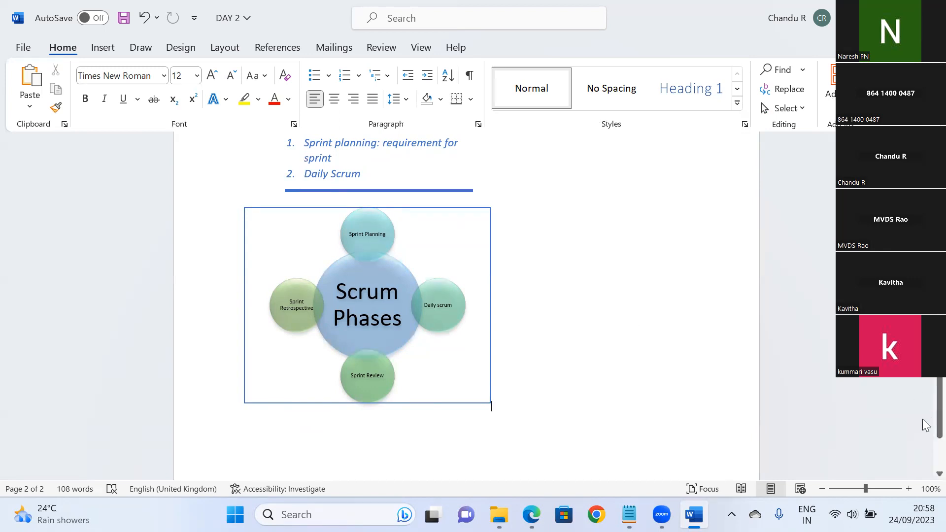
pyautogui.moveTo(923, 418); pyautogui.dragTo(923, 265)
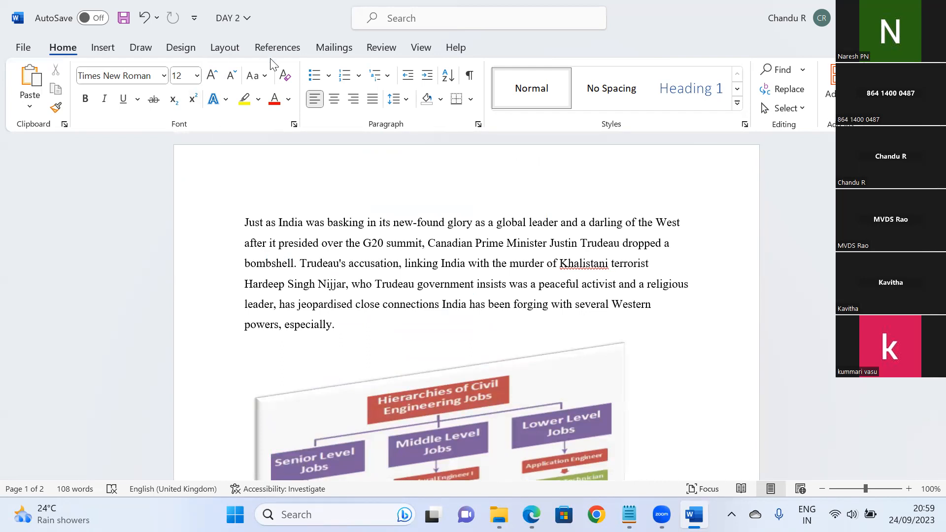
pyautogui.click(103, 48)
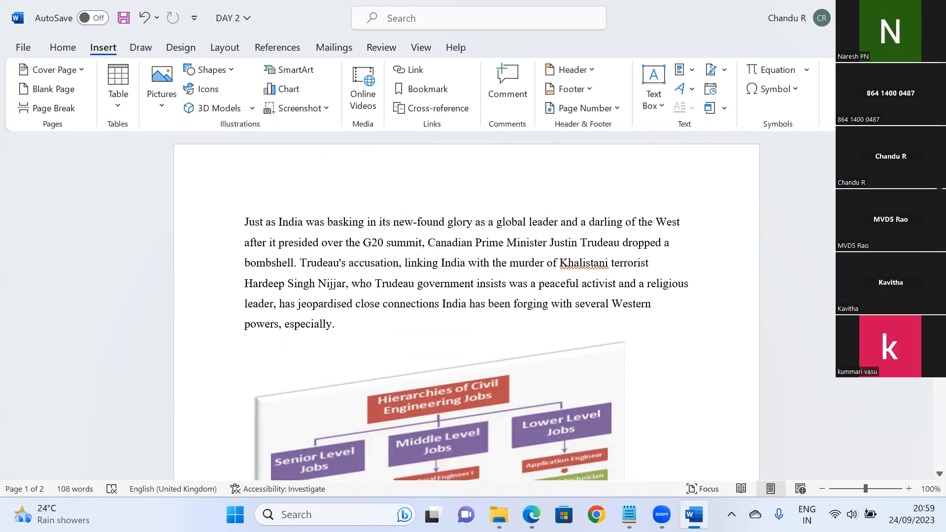
pyautogui.scroll(-15, 466, 311)
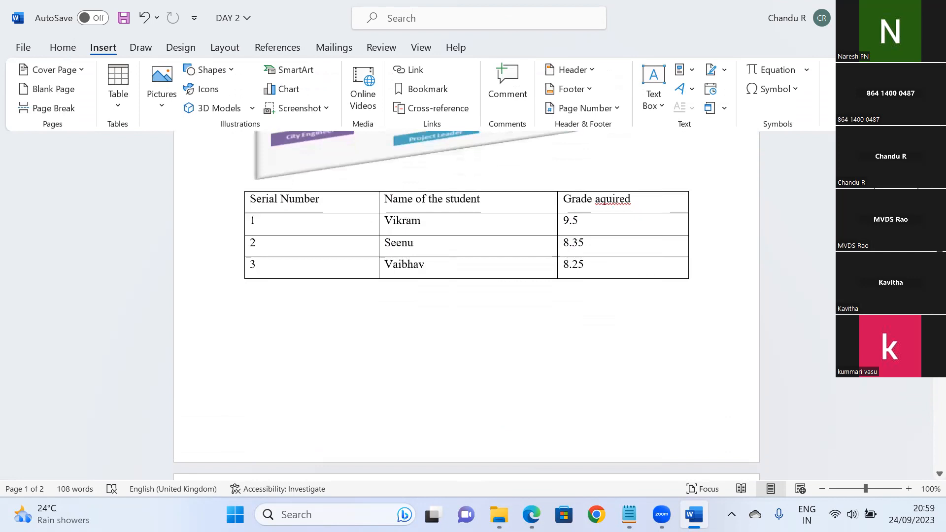
pyautogui.scroll(5, 923, 438)
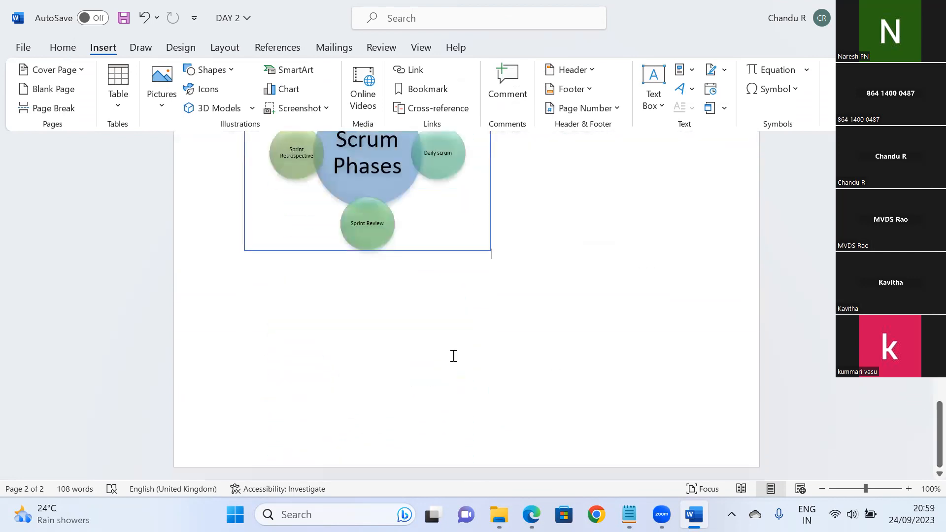
pyautogui.hotkey('ctrl', 'z')
# - Look through the WordArt styles, the Quick Parts options including AutoText, and the built-in equations without inserting any
pyautogui.click(691, 92)
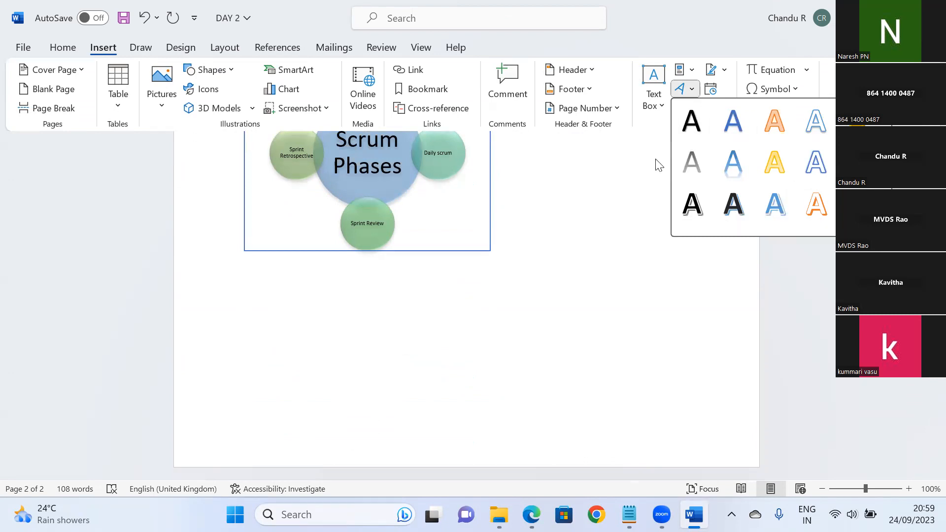
pyautogui.press('Escape')
pyautogui.click(691, 70)
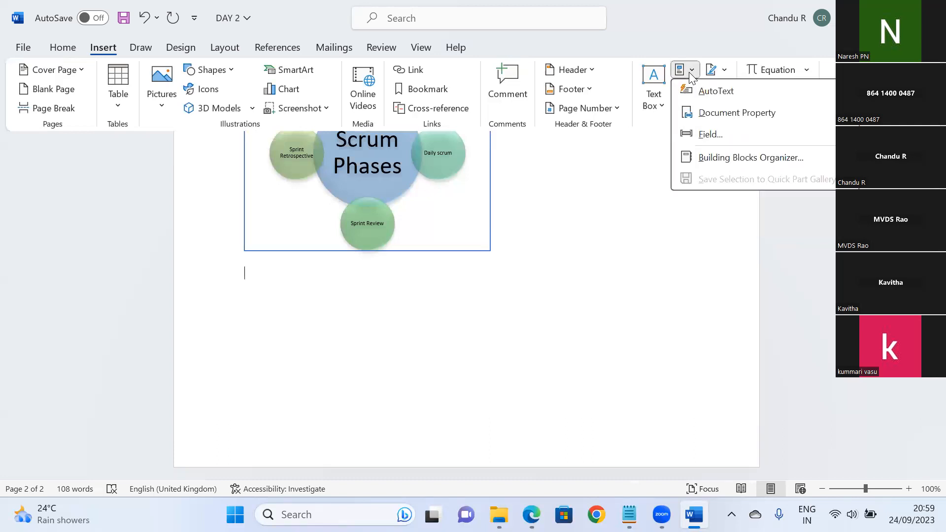
pyautogui.moveTo(715, 93)
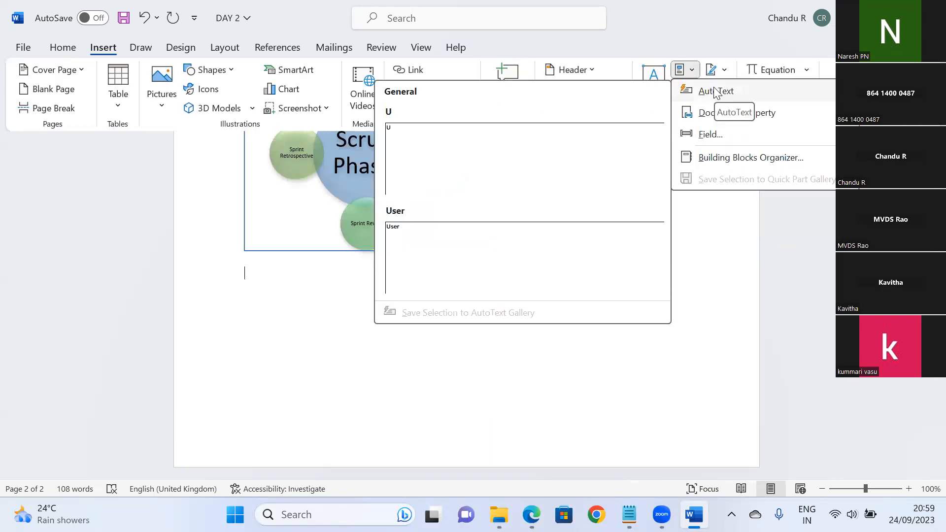
pyautogui.moveTo(757, 120)
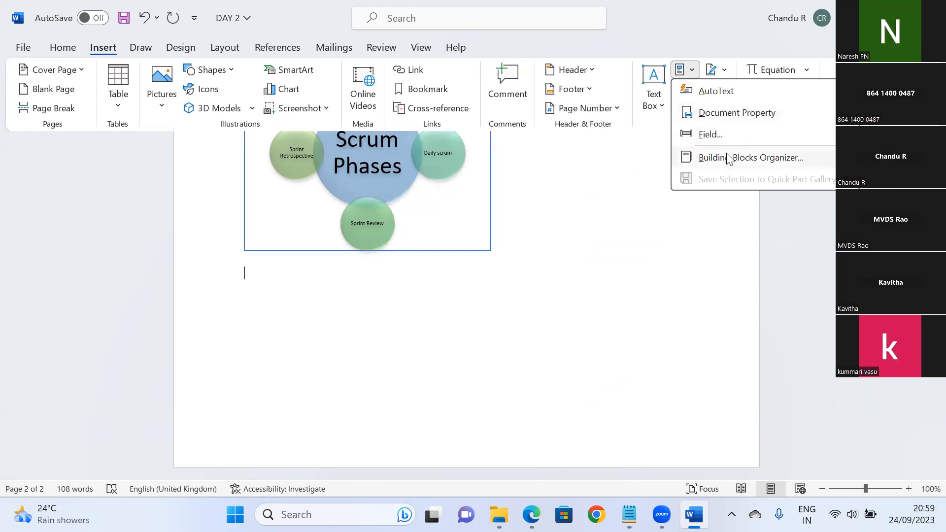
pyautogui.click(709, 226)
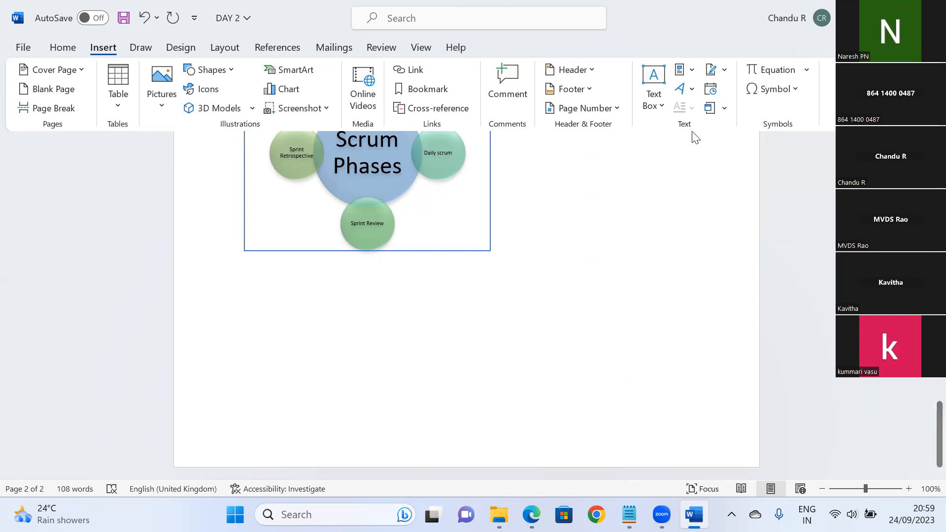
pyautogui.click(806, 71)
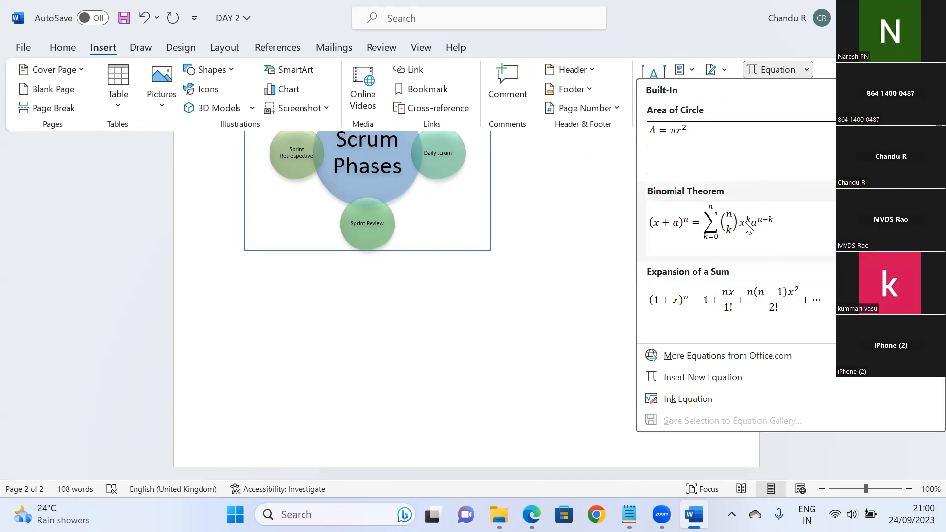
pyautogui.click(610, 163)
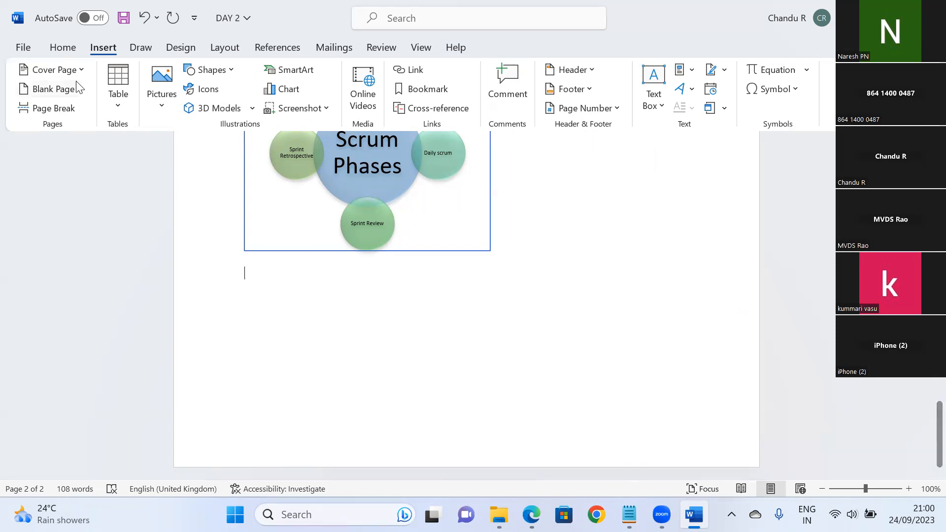
# - Shade all the paragraphs of the quote text box with the lightest green theme colour and deselect the box
pyautogui.click(71, 52)
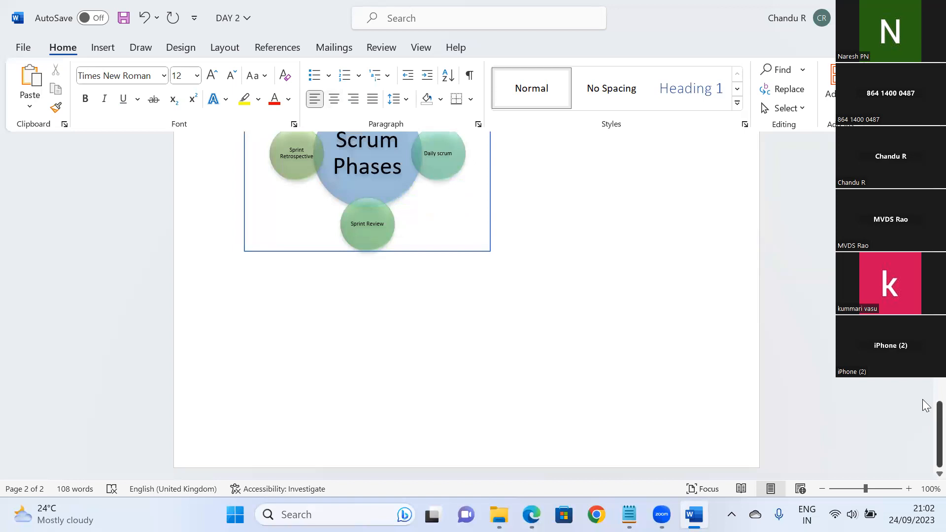
pyautogui.moveTo(923, 430); pyautogui.dragTo(922, 375)
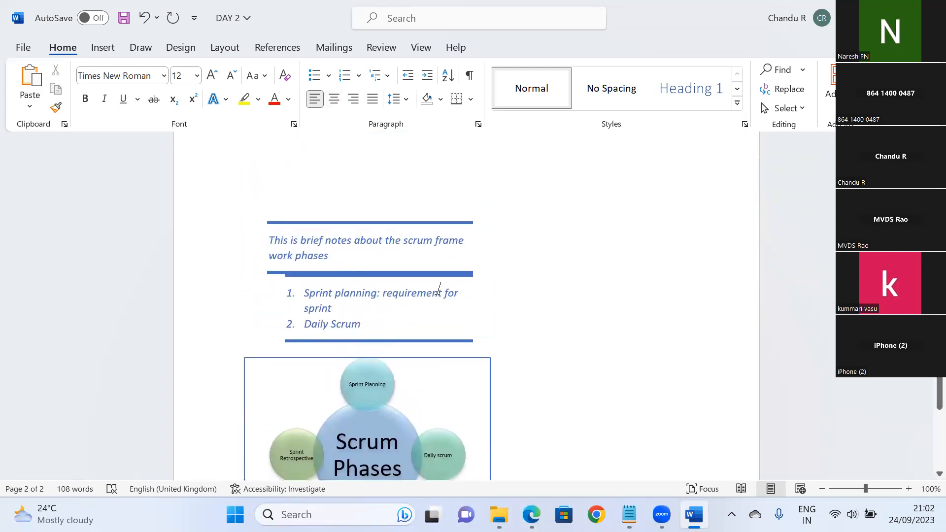
pyautogui.click(342, 251)
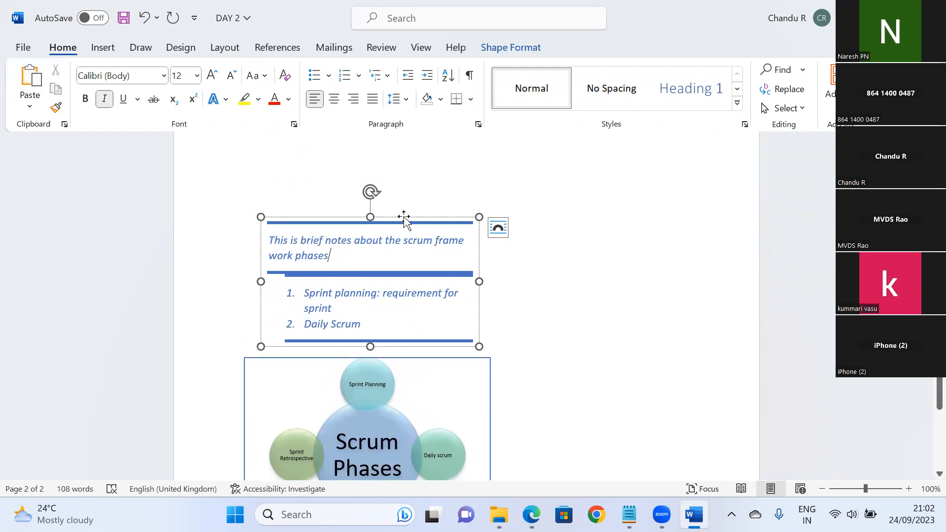
pyautogui.click(404, 217)
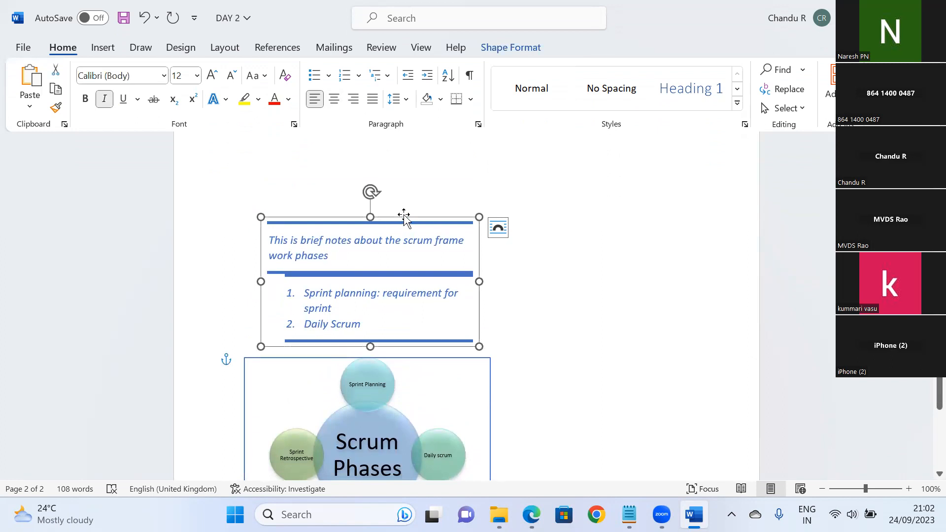
pyautogui.click(442, 101)
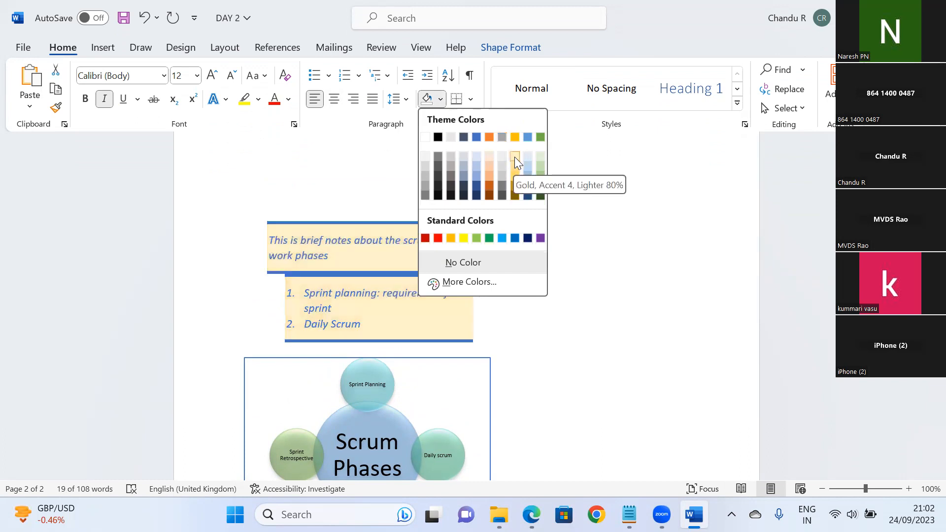
pyautogui.click(539, 159)
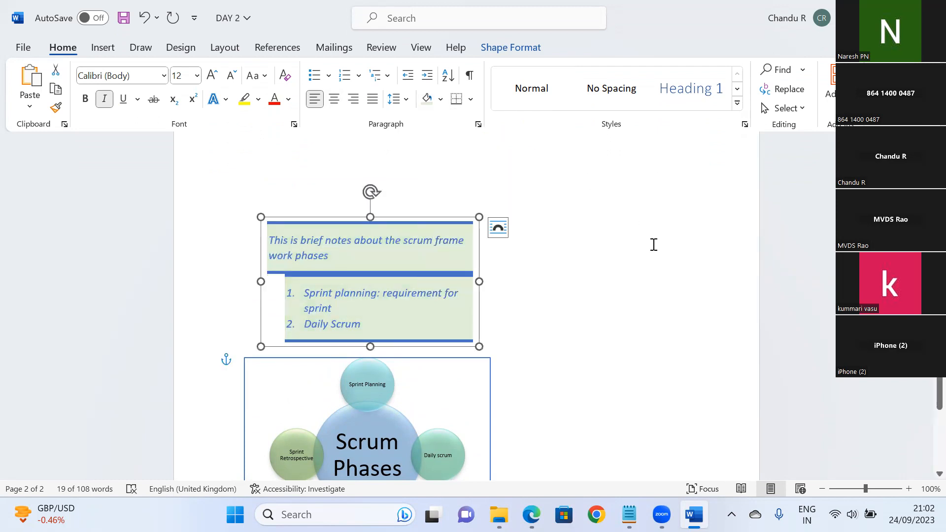
pyautogui.click(653, 245)
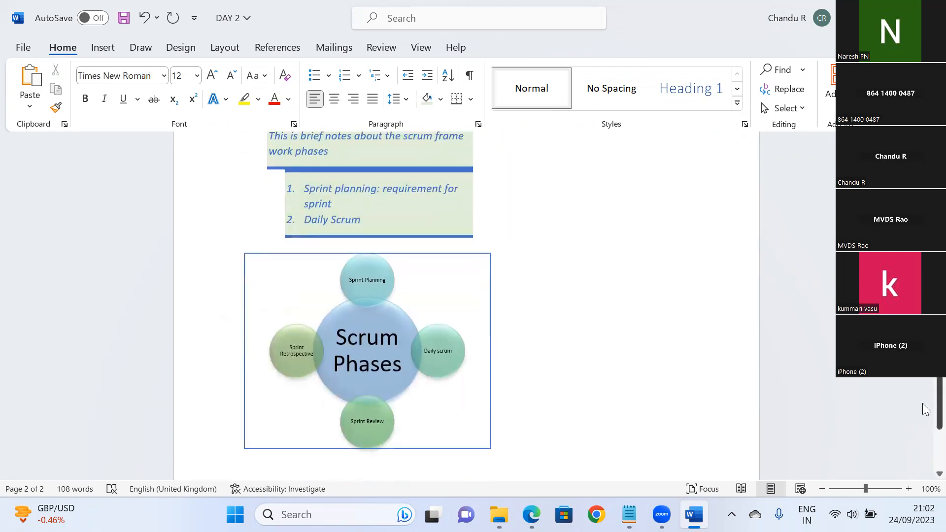
# - Replace every occurrence of "India" in the document with "Bharath", continuing the search from the beginning, and close Find and Replace
pyautogui.moveTo(938, 402); pyautogui.dragTo(924, 380)
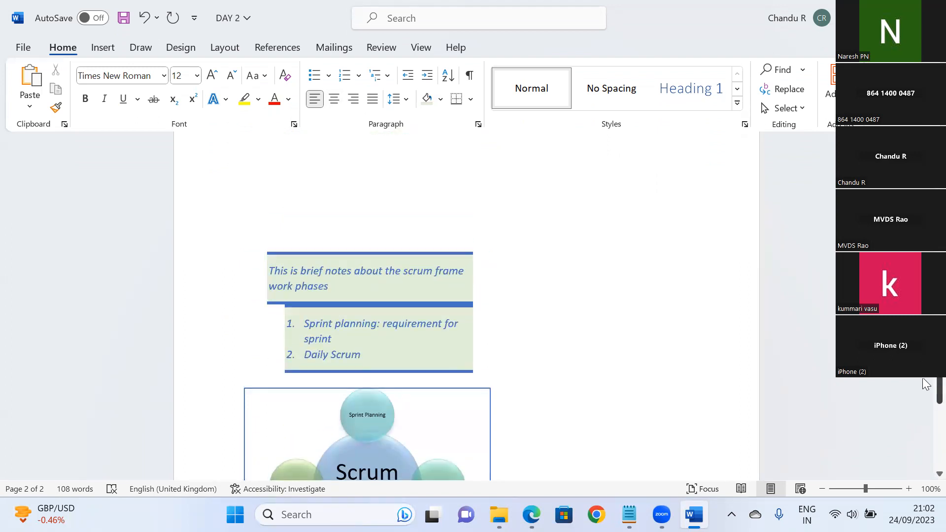
pyautogui.click(419, 271)
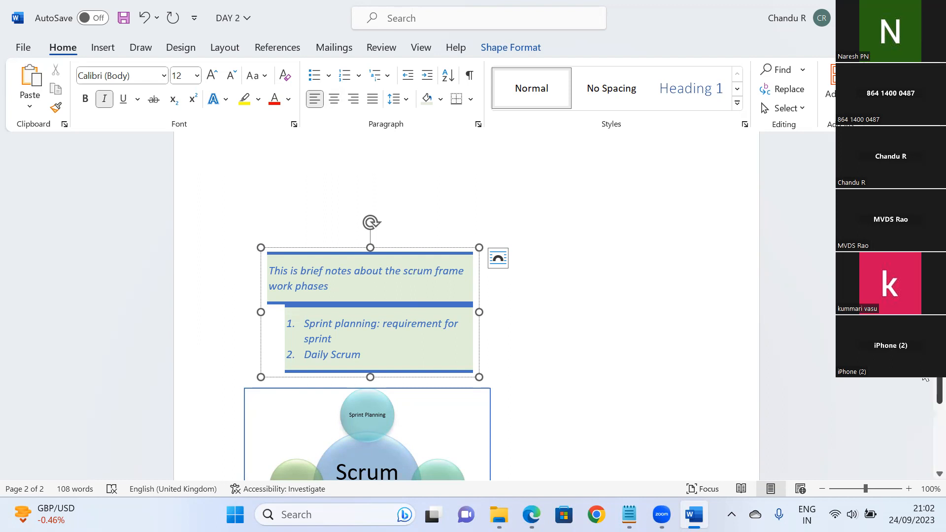
pyautogui.moveTo(924, 381); pyautogui.dragTo(925, 178)
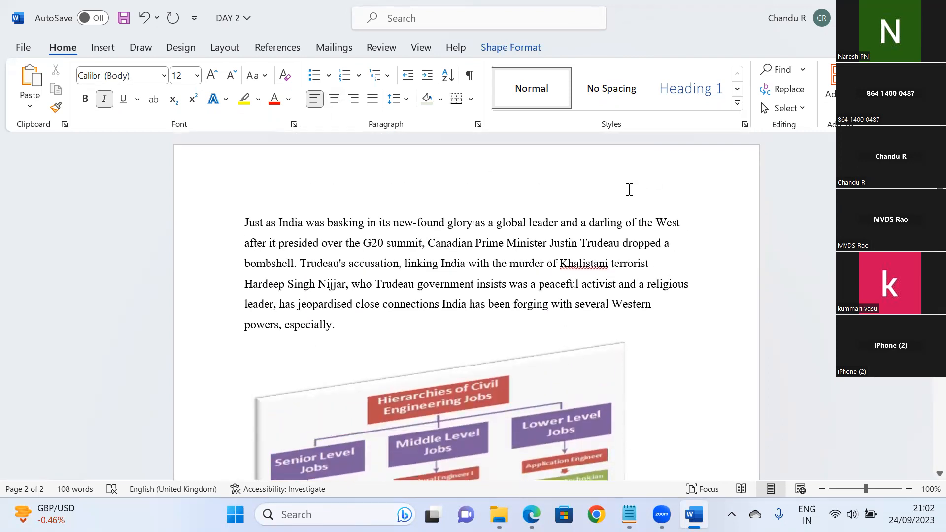
pyautogui.moveTo(472, 221); pyautogui.dragTo(448, 221)
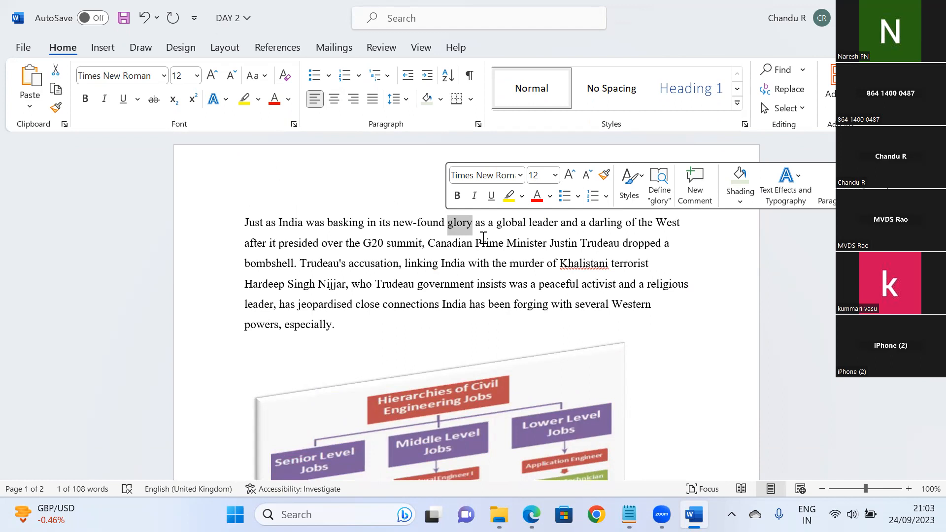
pyautogui.click(463, 304)
pyautogui.moveTo(455, 304); pyautogui.dragTo(442, 305)
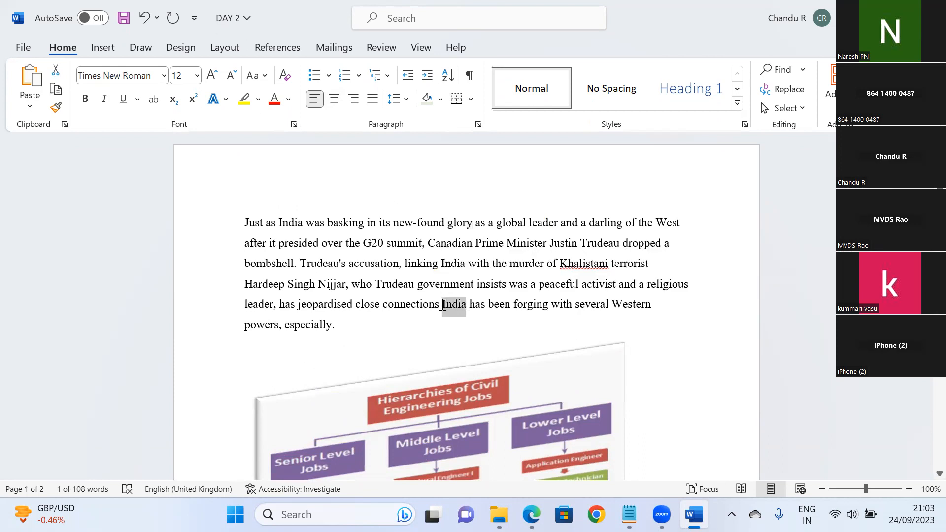
pyautogui.click(784, 90)
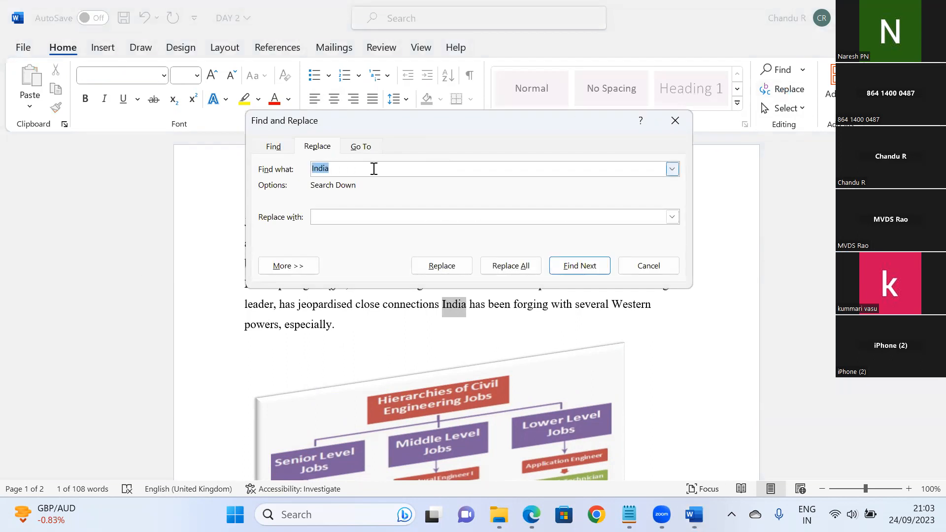
pyautogui.click(337, 213)
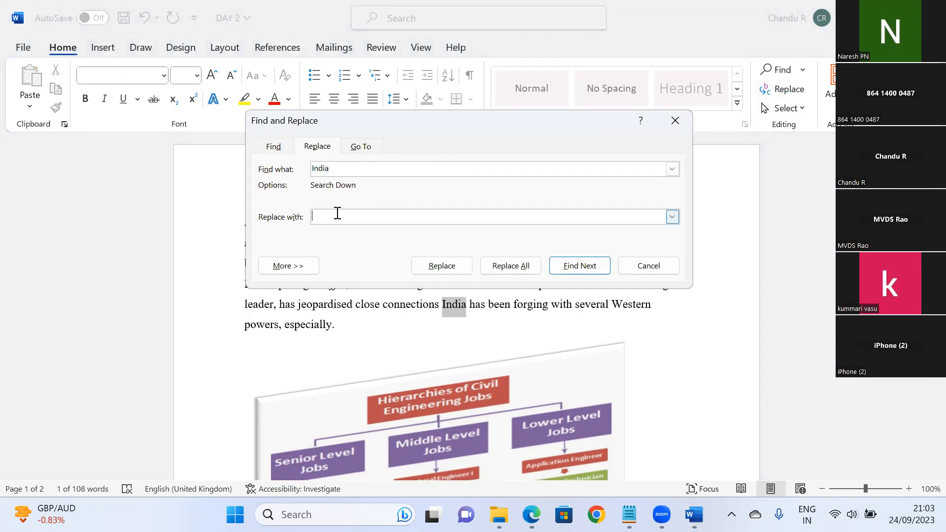
pyautogui.write('Bharath')
pyautogui.click(509, 267)
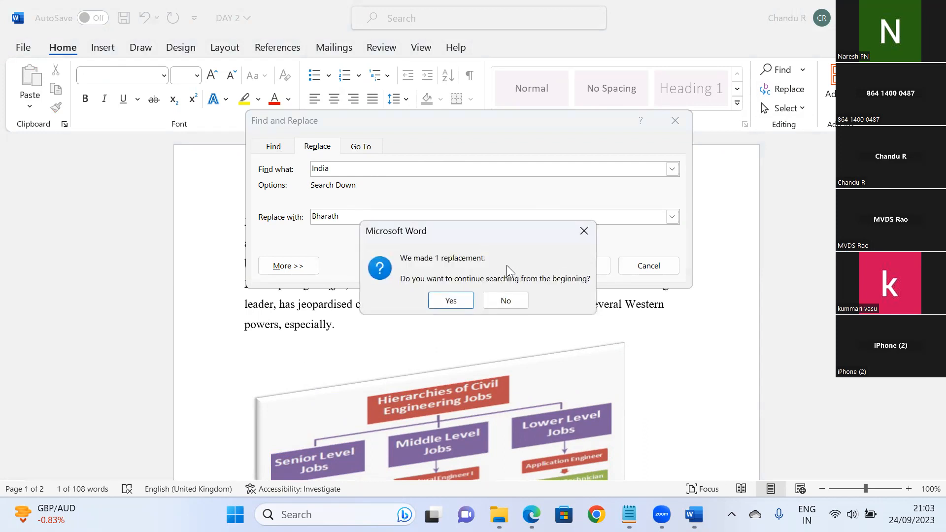
pyautogui.click(456, 301)
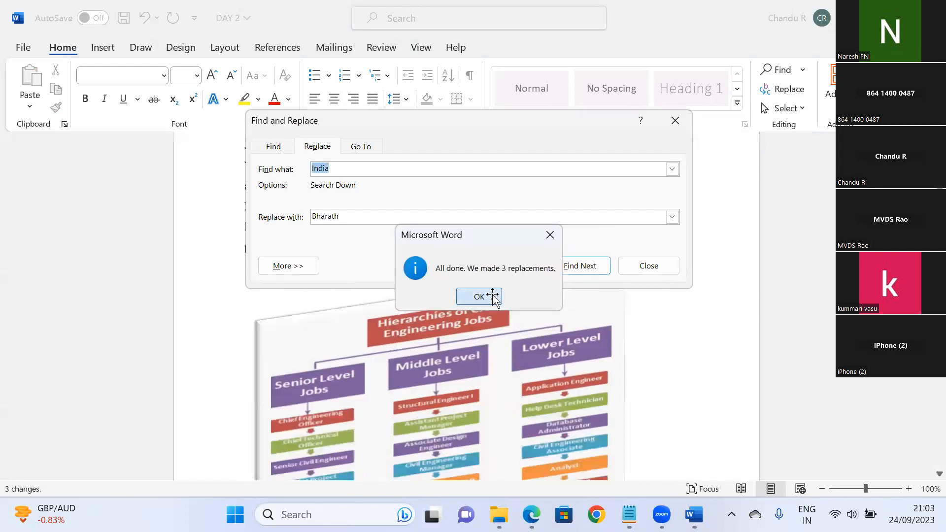
pyautogui.click(492, 298)
pyautogui.click(671, 120)
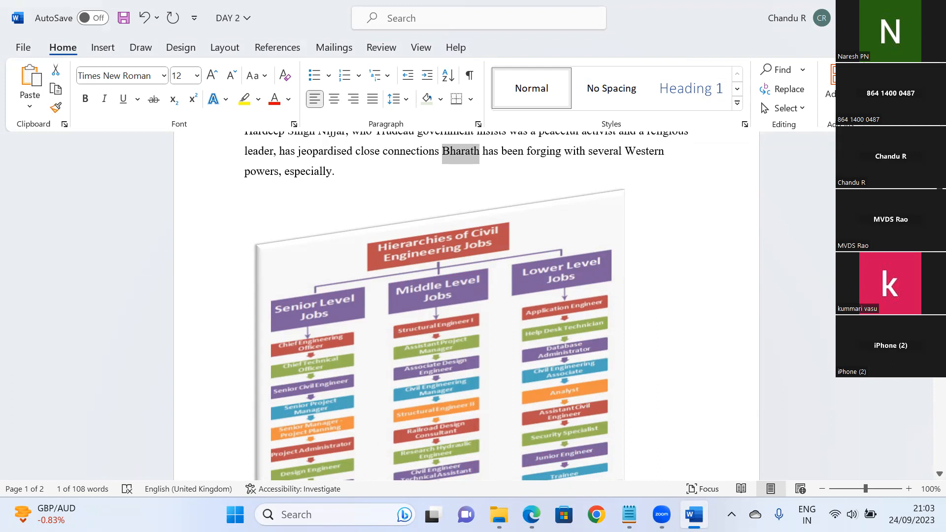
# - Search the document for "Bharath" and step through its occurrences in the opening paragraph
pyautogui.scroll(3, 466, 305)
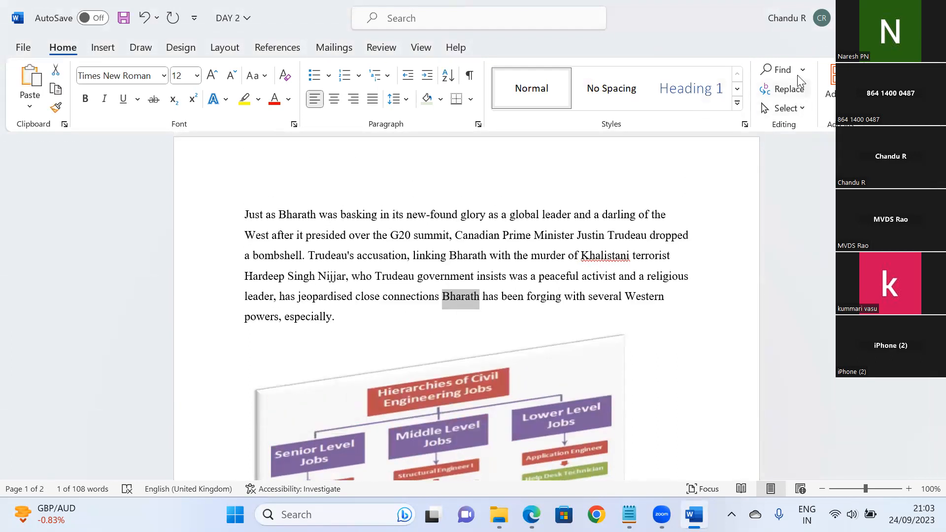
pyautogui.click(801, 71)
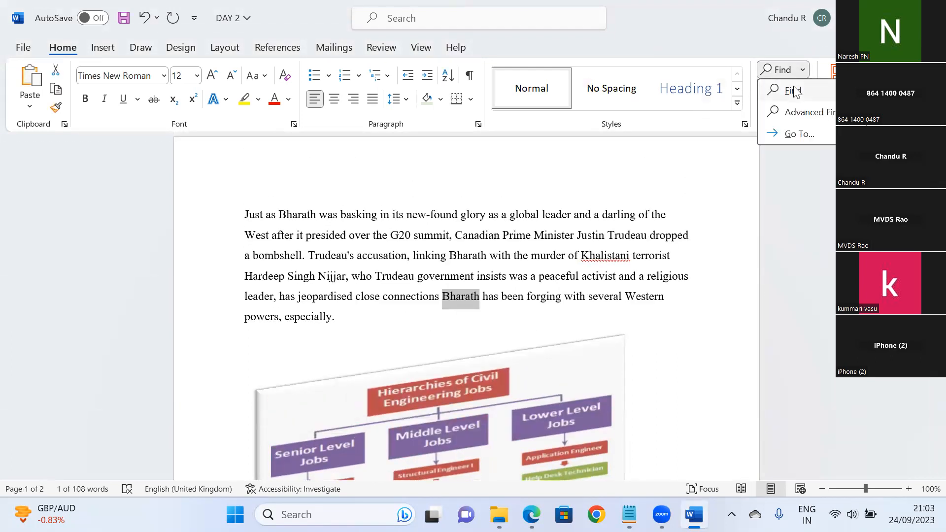
pyautogui.click(794, 91)
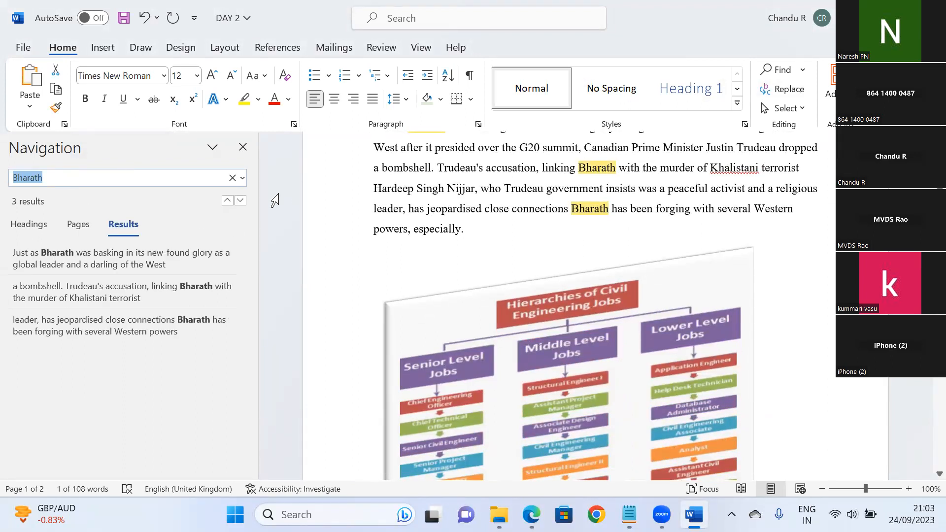
pyautogui.click(240, 201)
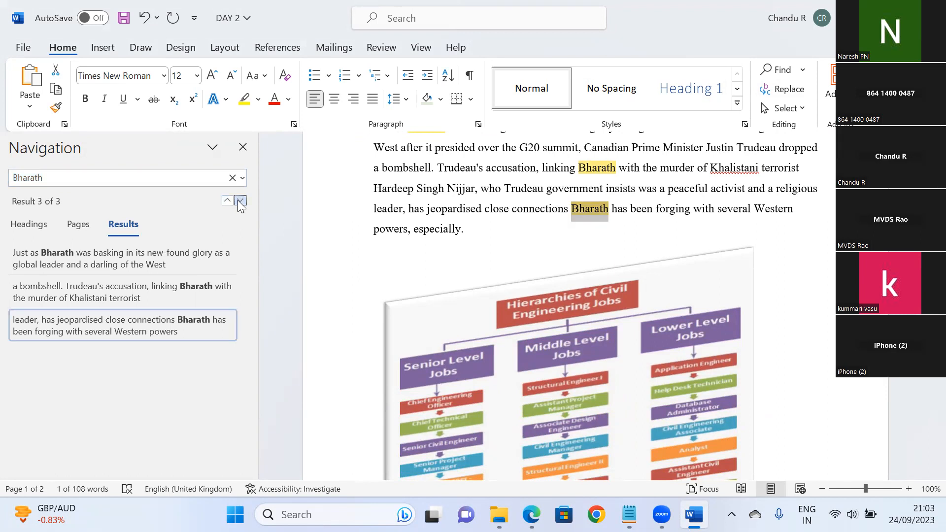
pyautogui.click(239, 201)
pyautogui.click(240, 200)
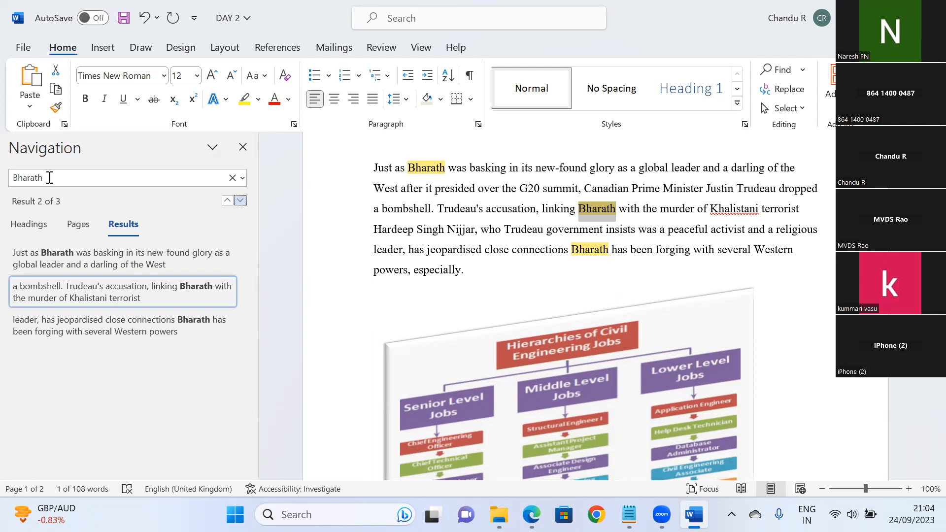
pyautogui.moveTo(55, 178); pyautogui.dragTo(4, 178)
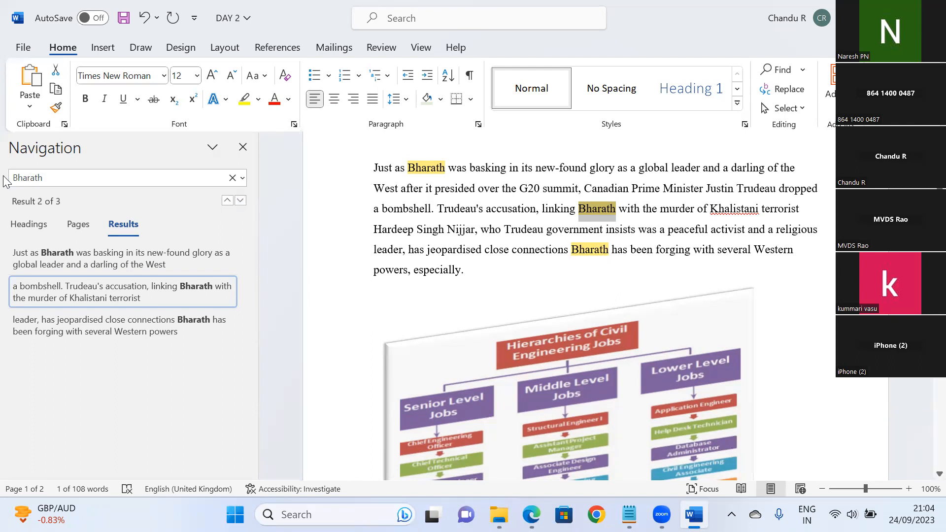
# - Replace every occurrence of "Bharath" with "India" throughout the document
pyautogui.click(57, 177)
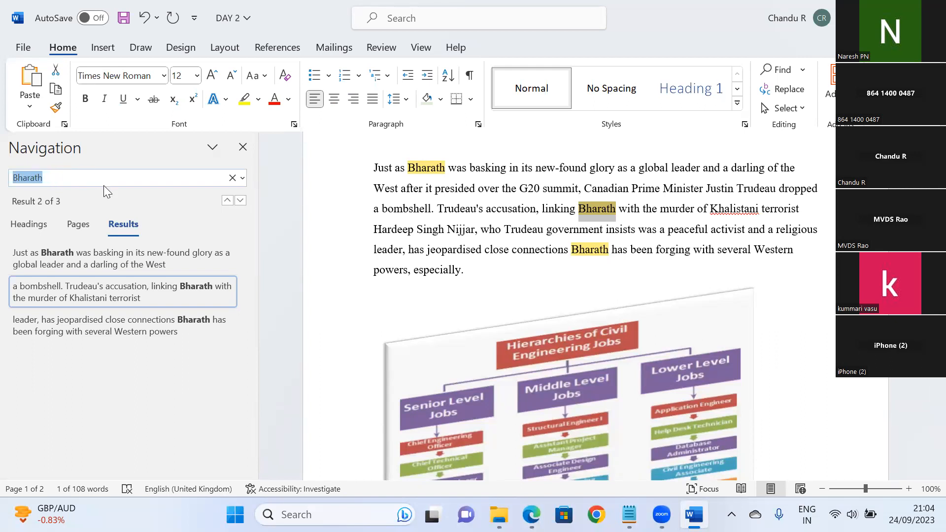
pyautogui.click(242, 179)
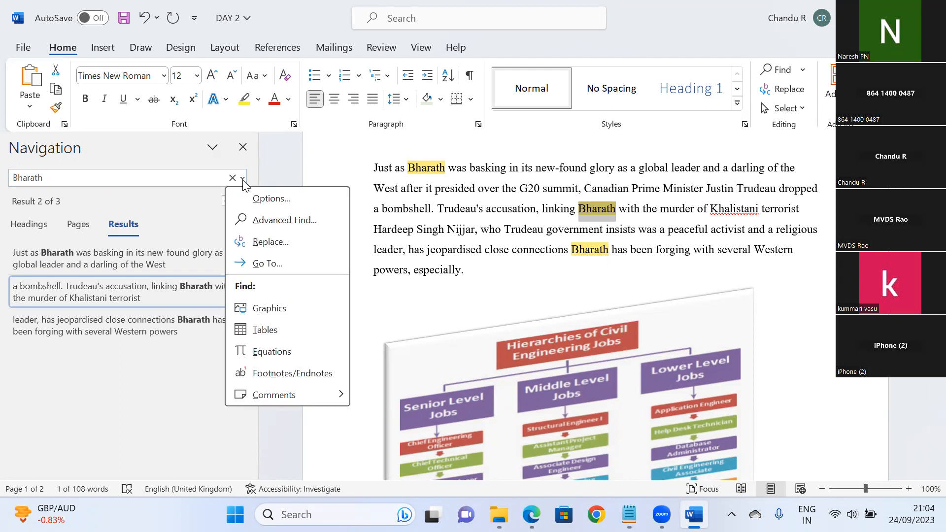
pyautogui.click(267, 249)
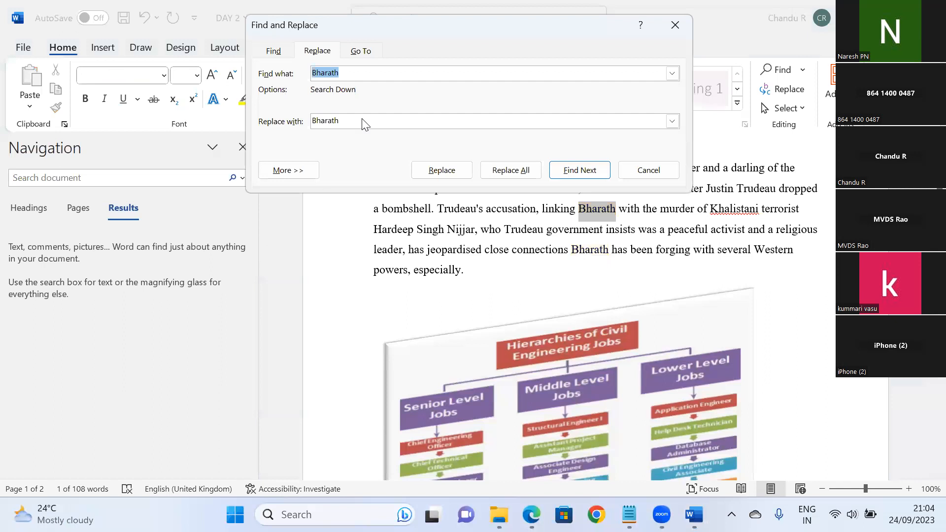
pyautogui.moveTo(351, 123); pyautogui.dragTo(306, 122)
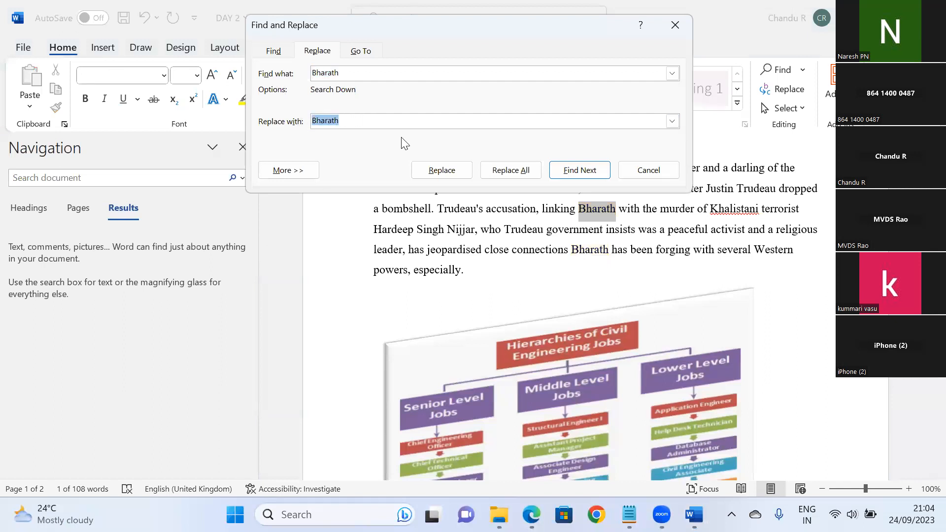
pyautogui.write('India')
pyautogui.click(508, 175)
pyautogui.click(447, 300)
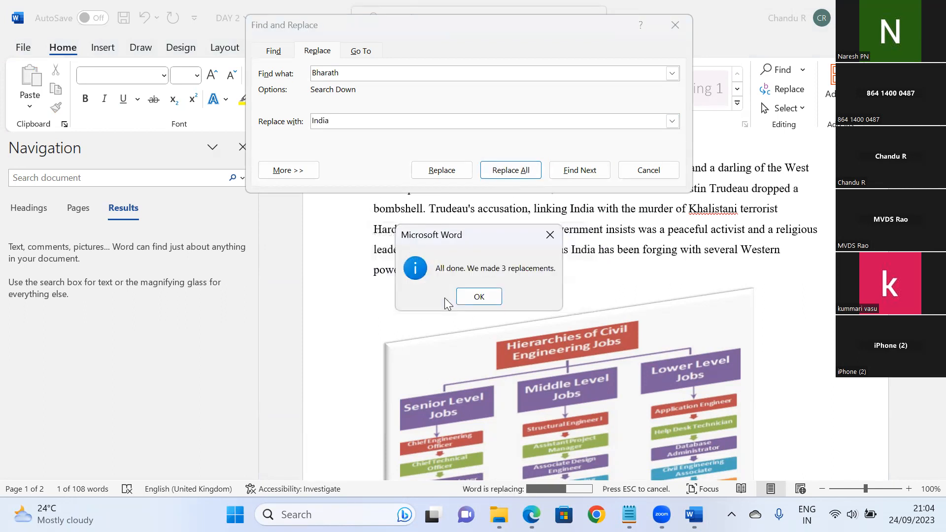
pyautogui.click(477, 296)
pyautogui.click(649, 170)
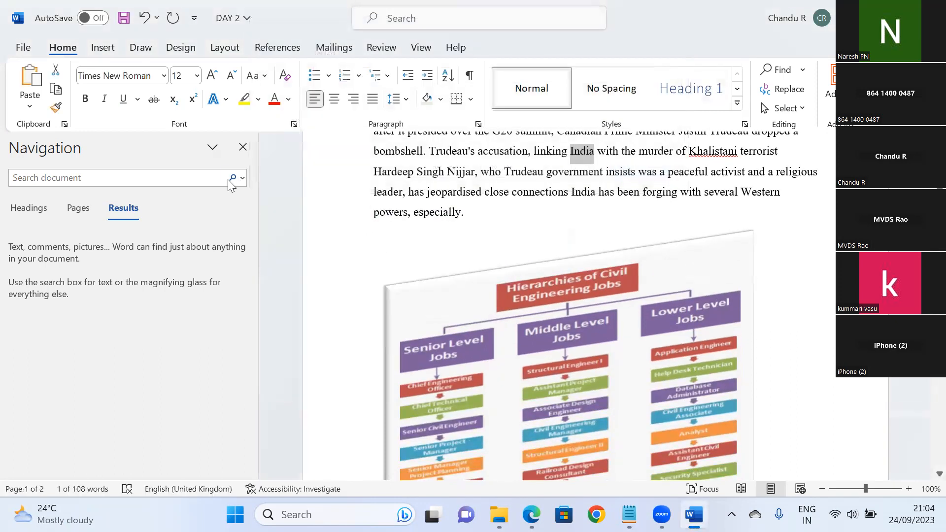
# - Search the document for "G20", clear the search term, and return to the opening paragraph
pyautogui.click(57, 179)
pyautogui.write('G2')
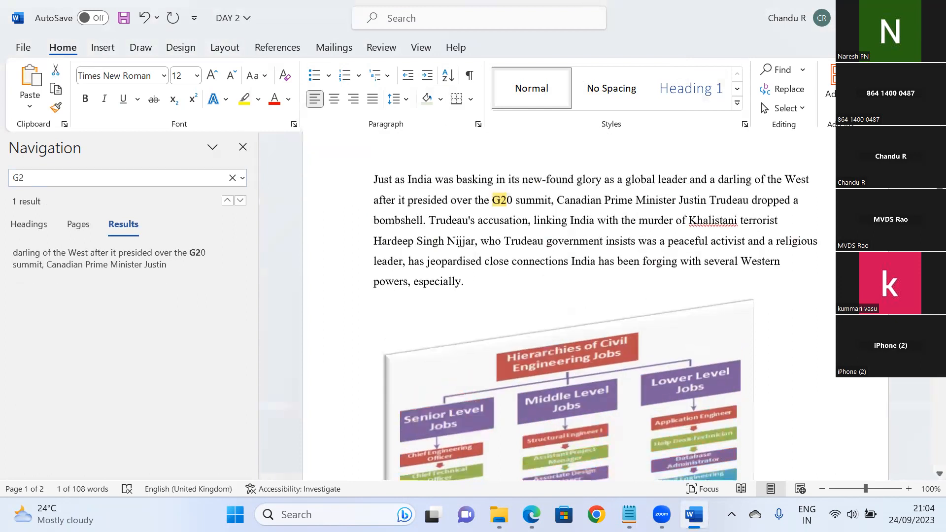
pyautogui.write('0')
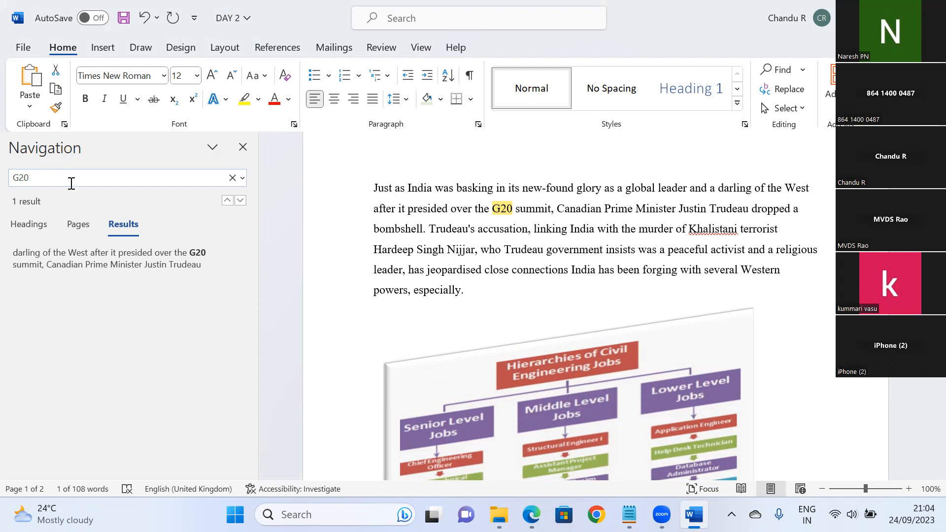
pyautogui.press('BackSpace')
pyautogui.press('BackSpace')
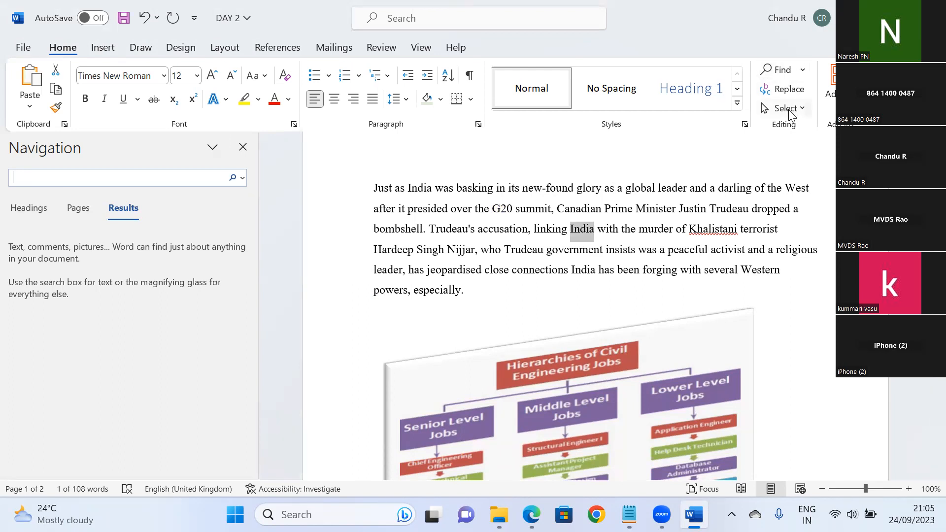
pyautogui.click(350, 285)
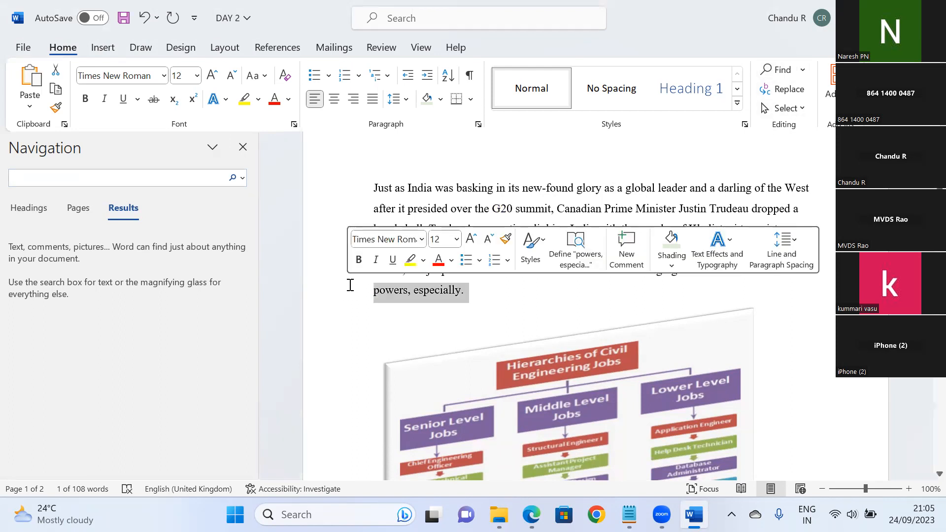
pyautogui.click(367, 209)
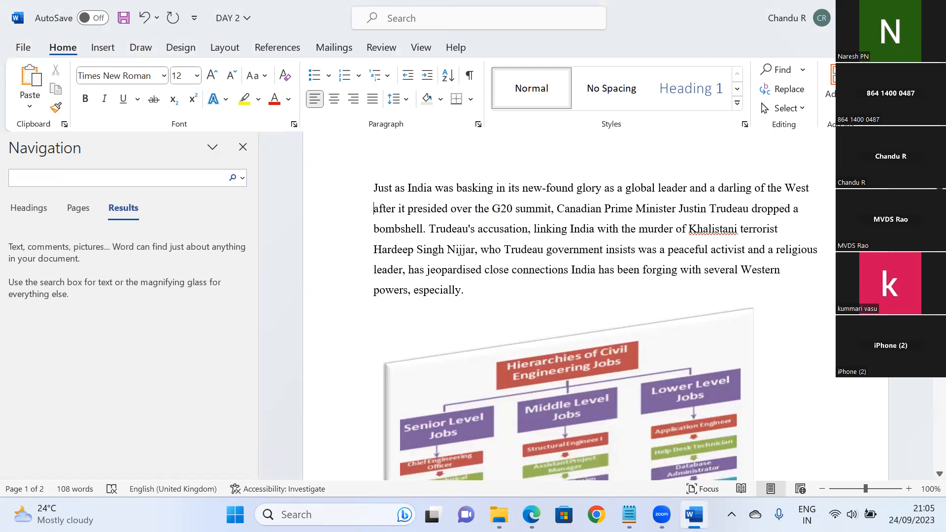
# - Add blank lines below the Scrum Phases diagram until a third page starts, and enter "Hello" there
pyautogui.scroll(-10, 796, 364)
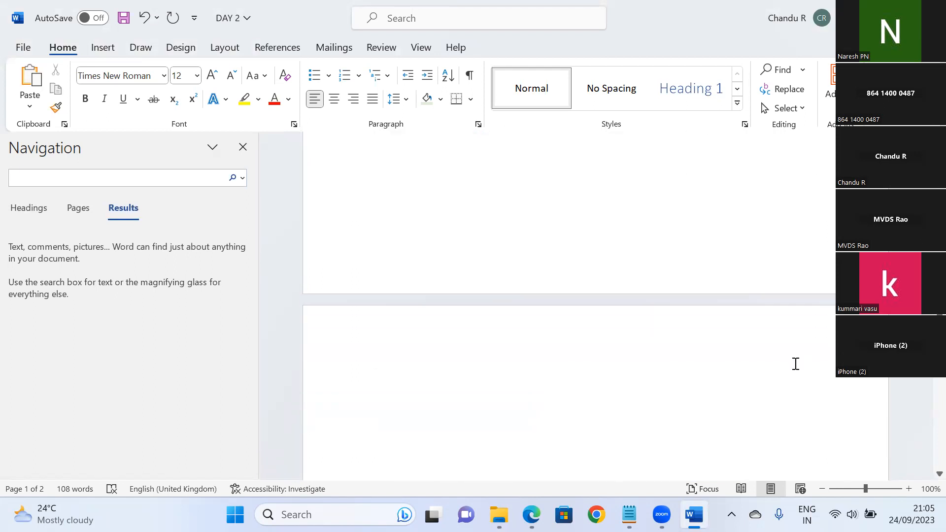
pyautogui.scroll(-8, 922, 416)
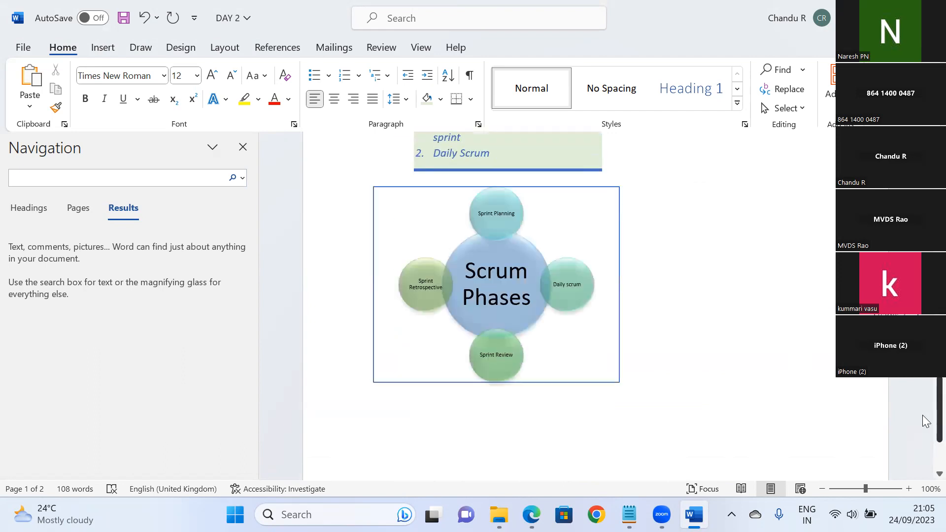
pyautogui.click(766, 406)
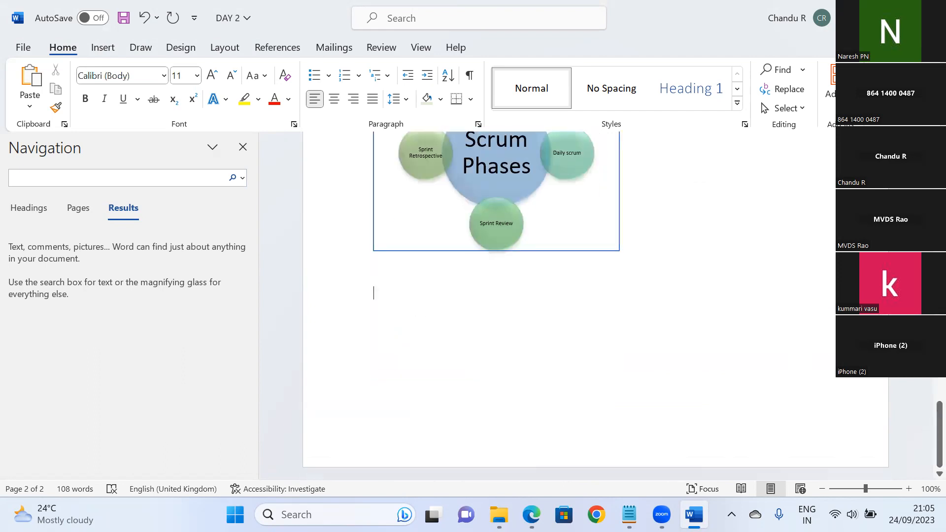
pyautogui.press('Return')
pyautogui.press('Return')
pyautogui.press('Return')
pyautogui.press('Return')
pyautogui.press('Return')
pyautogui.press('Return')
pyautogui.press('Return')
pyautogui.press('Return')
pyautogui.press('Return')
pyautogui.press('Return')
pyautogui.press('Return')
pyautogui.press('Return')
pyautogui.press('Return')
pyautogui.press('Return')
pyautogui.press('Return')
pyautogui.press('Return')
pyautogui.press('Return')
pyautogui.press('Return')
pyautogui.write('Hello')
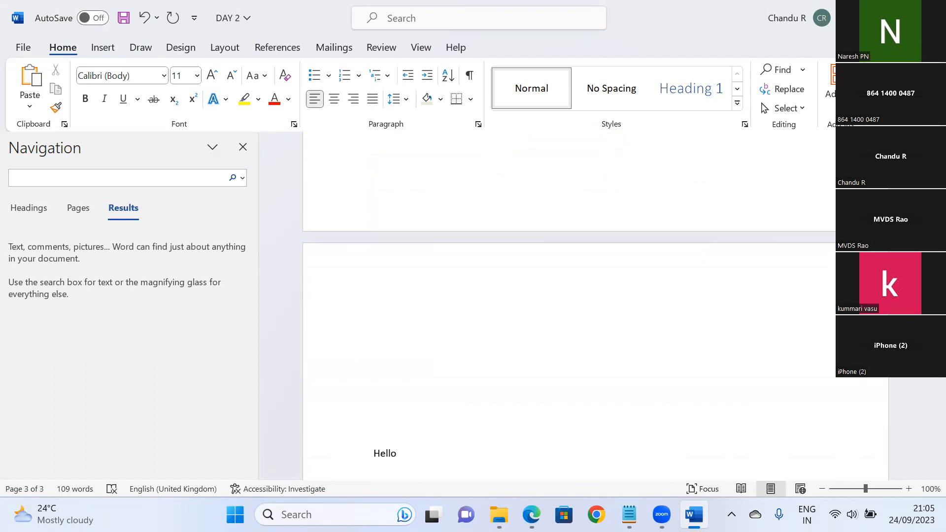
# - Add blank lines below "Hello" until the fourth page, and enter "Hai" there
pyautogui.press('Return')
pyautogui.press('Return')
pyautogui.press('Return')
pyautogui.press('Return')
pyautogui.press('Return')
pyautogui.press('Return')
pyautogui.press('Return')
pyautogui.press('Return')
pyautogui.press('Return')
pyautogui.press('Return')
pyautogui.press('Return')
pyautogui.press('Return')
pyautogui.press('Return')
pyautogui.press('Return')
pyautogui.press('Return')
pyautogui.press('Return')
pyautogui.press('Return')
pyautogui.press('Return')
pyautogui.press('Return')
pyautogui.press('Return')
pyautogui.press('Return')
pyautogui.press('Return')
pyautogui.press('Return')
pyautogui.press('Return')
pyautogui.press('Return')
pyautogui.press('Return')
pyautogui.press('Return')
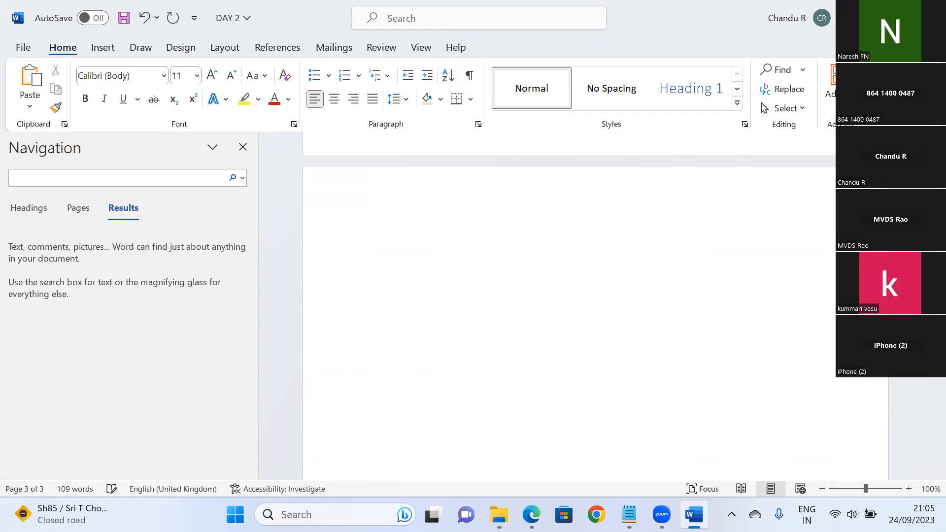
pyautogui.press('BackSpace')
pyautogui.write('Hai')
# - Add blank lines below "Hai" until the fifth page, and enter "World of computers" there
pyautogui.press('Return')
pyautogui.press('Return')
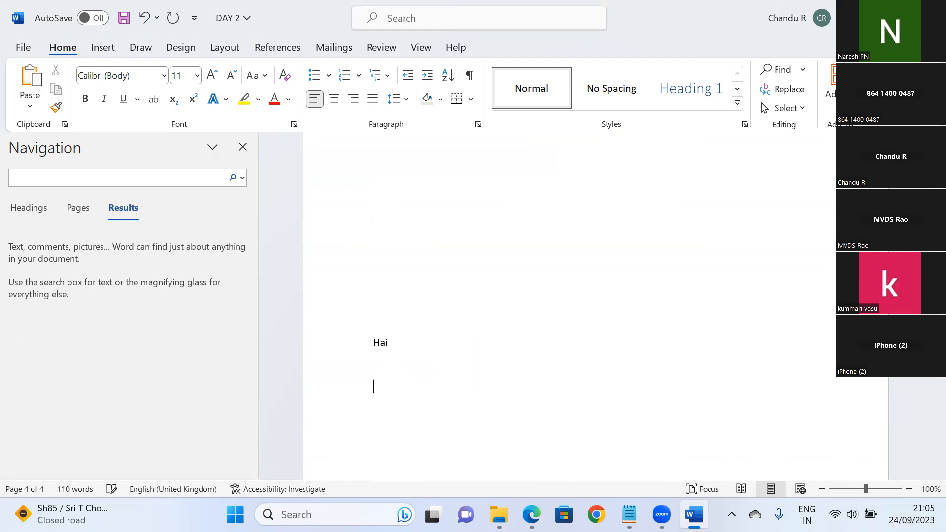
pyautogui.press('Return')
pyautogui.press('Return')
pyautogui.press('Return')
pyautogui.press('Return')
pyautogui.press('Return')
pyautogui.press('Return')
pyautogui.press('Return')
pyautogui.press('Return')
pyautogui.press('Return')
pyautogui.press('Return')
pyautogui.press('Return')
pyautogui.press('Return')
pyautogui.press('Return')
pyautogui.press('Return')
pyautogui.press('Return')
pyautogui.press('Return')
pyautogui.press('Return')
pyautogui.press('Return')
pyautogui.press('Return')
pyautogui.press('Return')
pyautogui.press('Return')
pyautogui.press('Return')
pyautogui.press('Return')
pyautogui.press('Return')
pyautogui.press('Return')
pyautogui.press('Return')
pyautogui.press('Return')
pyautogui.press('Return')
pyautogui.press('Return')
pyautogui.press('Return')
pyautogui.press('Return')
pyautogui.press('Return')
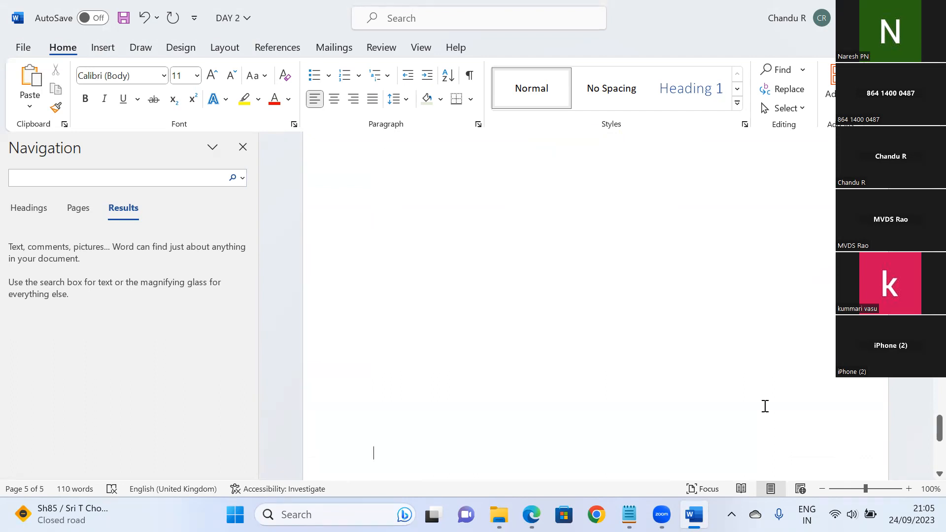
pyautogui.write('World o')
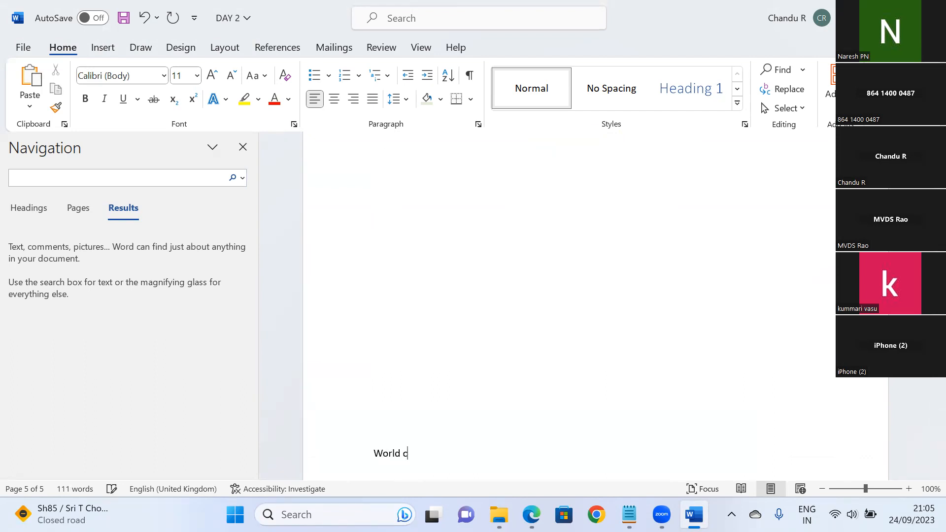
pyautogui.write('f computers')
# - Add blank lines below "World of computers" until the sixth page, and enter "World of professionals" there
pyautogui.press('Return')
pyautogui.press('Return')
pyautogui.press('Return')
pyautogui.press('Return')
pyautogui.press('Return')
pyautogui.press('Return')
pyautogui.press('Return')
pyautogui.press('Return')
pyautogui.press('Return')
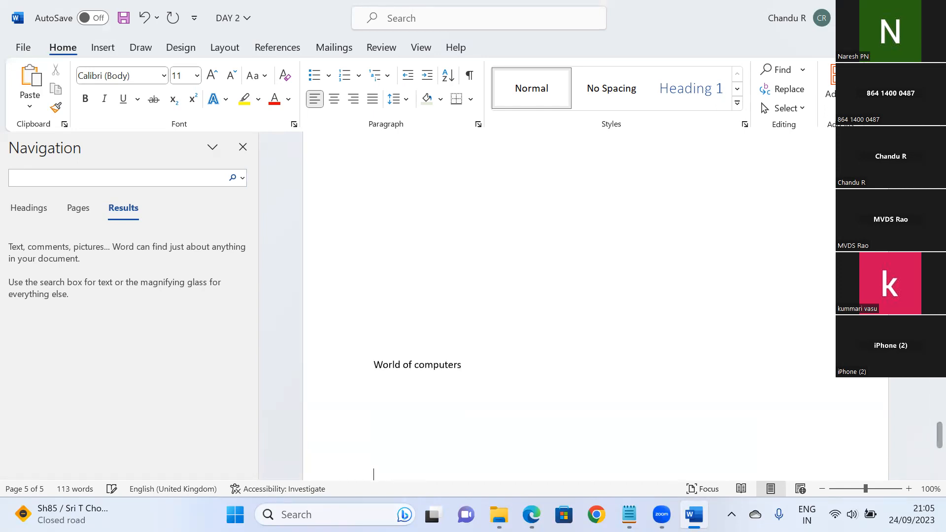
pyautogui.press('Return')
pyautogui.press('Return')
pyautogui.press('Return')
pyautogui.press('Return')
pyautogui.press('Return')
pyautogui.press('Return')
pyautogui.press('Return')
pyautogui.press('Return')
pyautogui.press('Return')
pyautogui.press('Return')
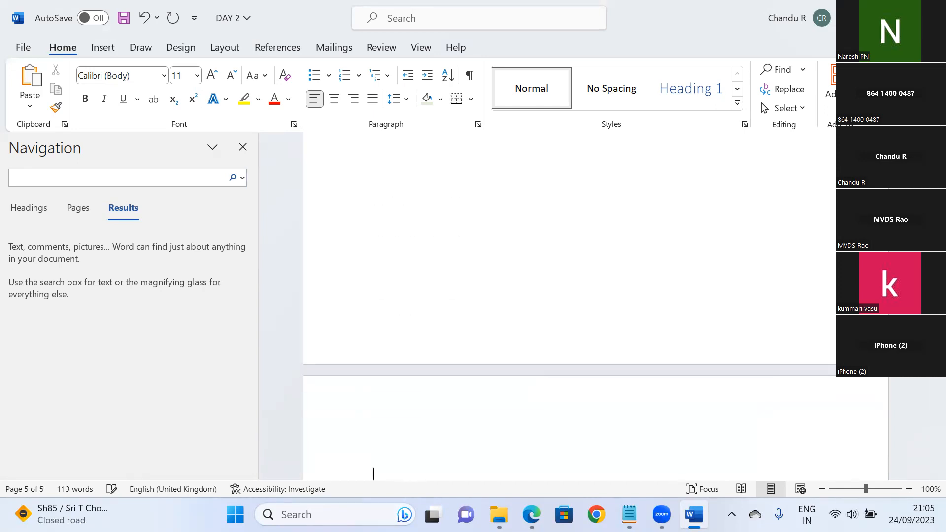
pyautogui.write('World of professionals')
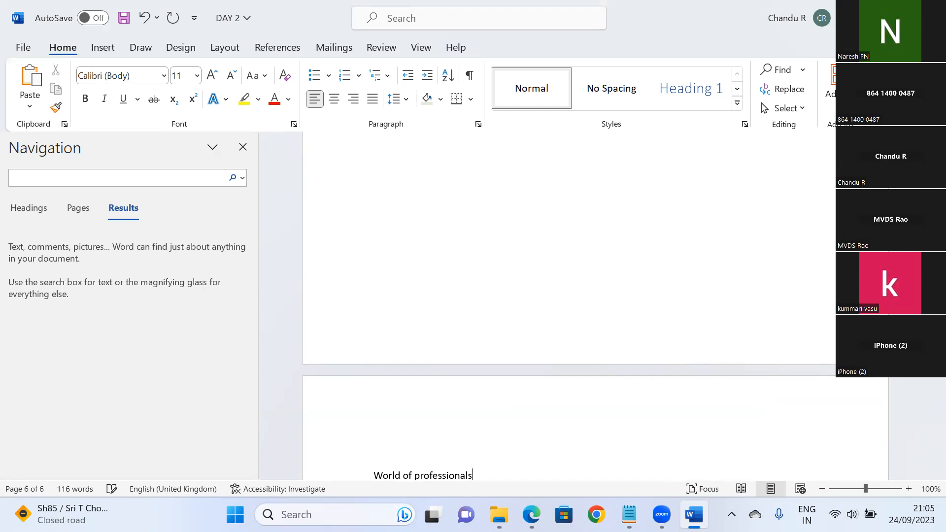
# - Place the cursor in the document's first paragraph and jump to page 3 with the Go To command
pyautogui.moveTo(939, 408); pyautogui.dragTo(939, 143)
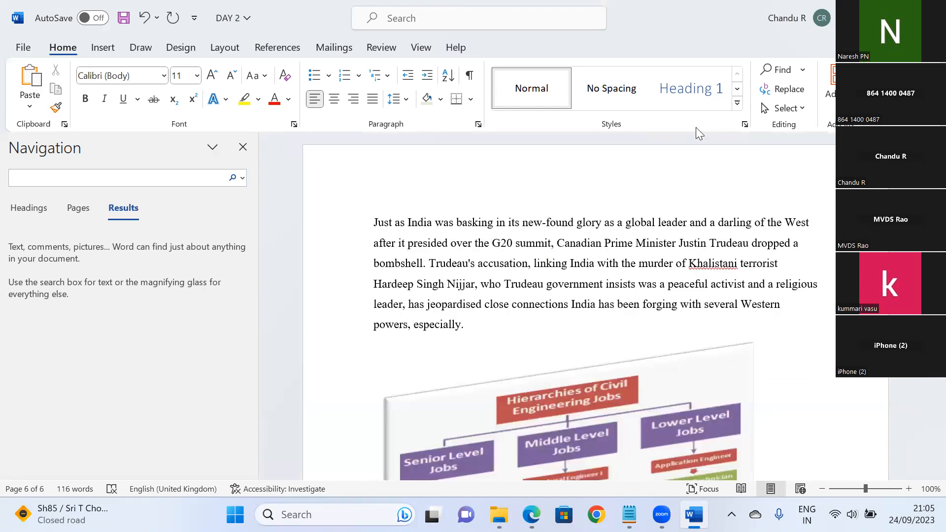
pyautogui.click(477, 228)
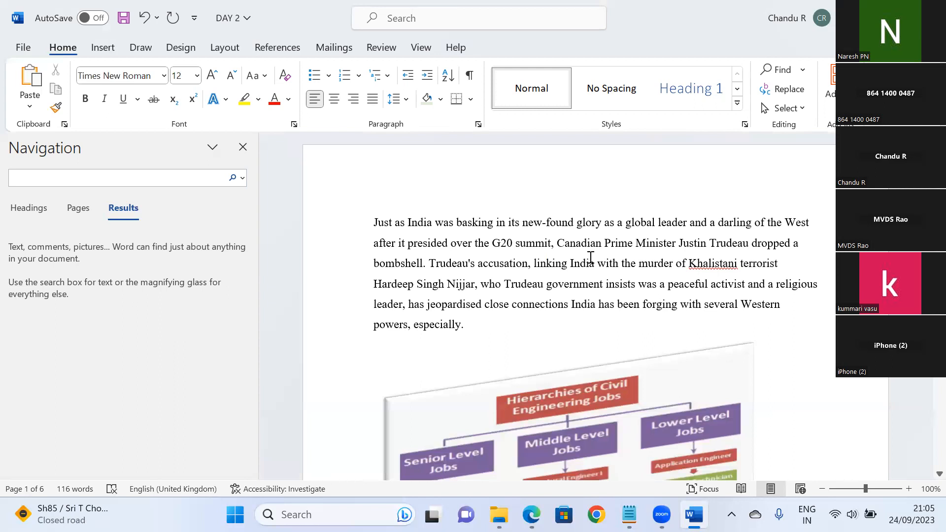
pyautogui.hotkey('ctrl', 'g')
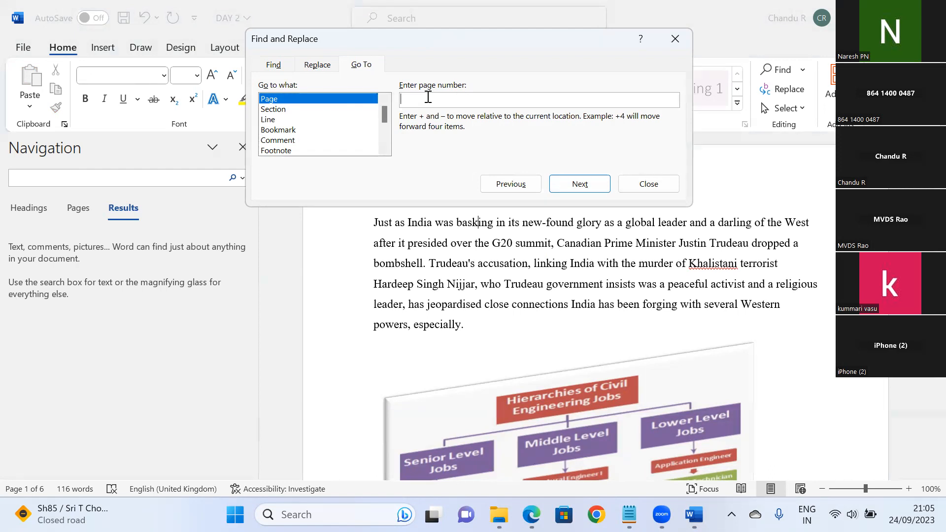
pyautogui.write('3')
pyautogui.click(591, 184)
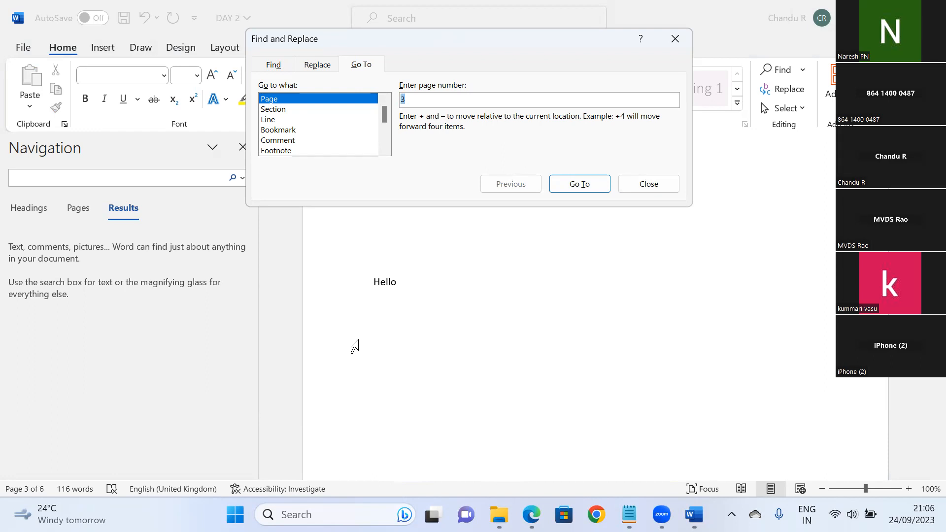
pyautogui.click(656, 183)
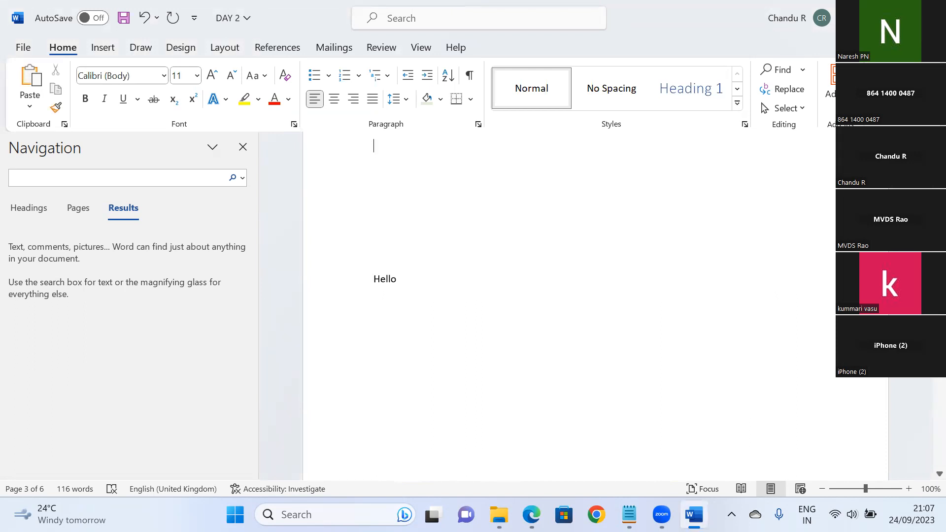
# - Return to the start of the document and close the Navigation pane
pyautogui.scroll(5, 595, 295)
pyautogui.scroll(-1, 595, 278)
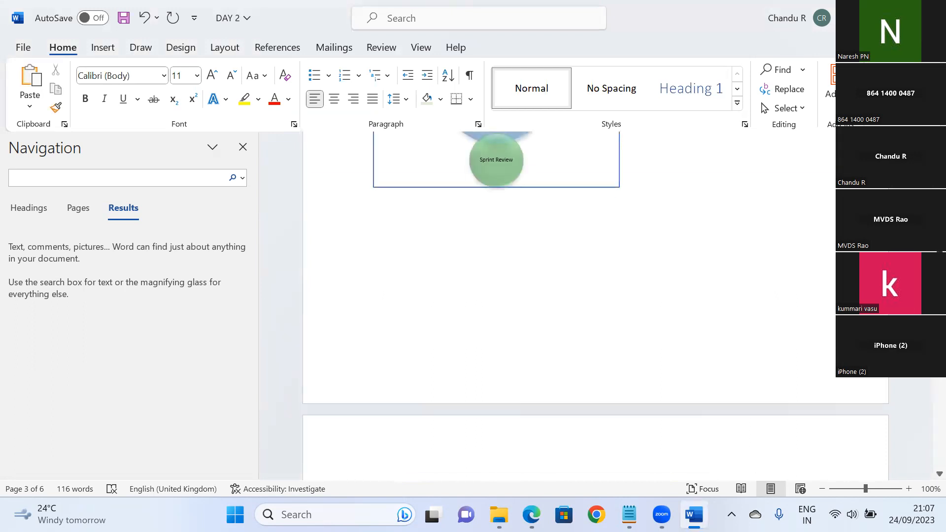
pyautogui.scroll(6, 595, 295)
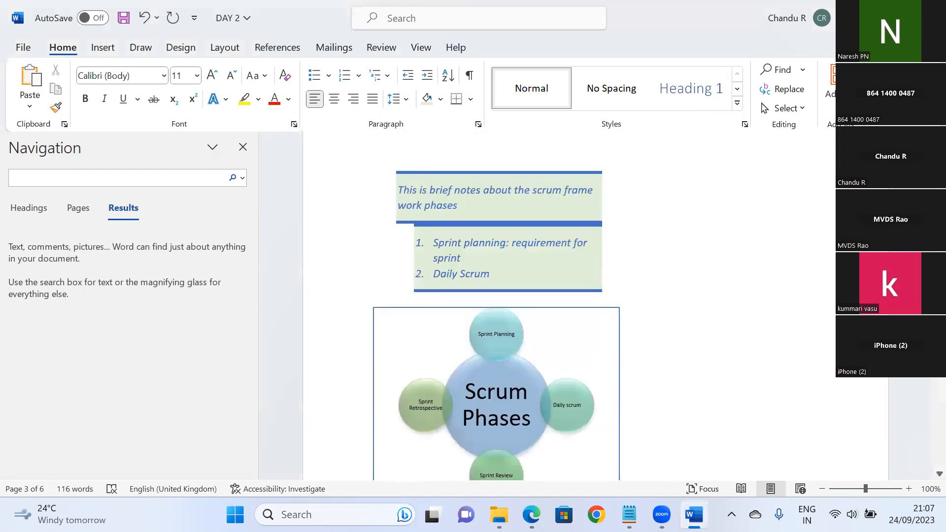
pyautogui.scroll(8, 595, 296)
pyautogui.scroll(-1, 595, 296)
pyautogui.scroll(5, 595, 295)
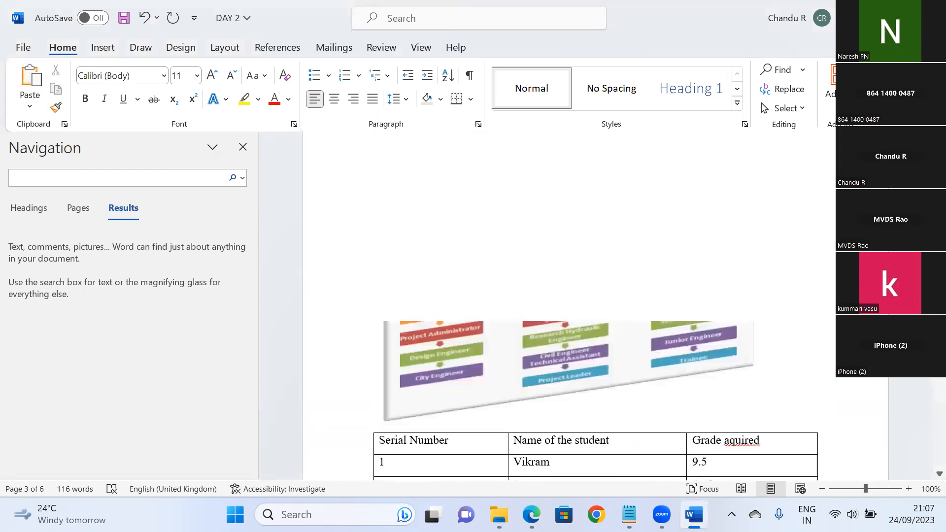
pyautogui.scroll(3, 595, 296)
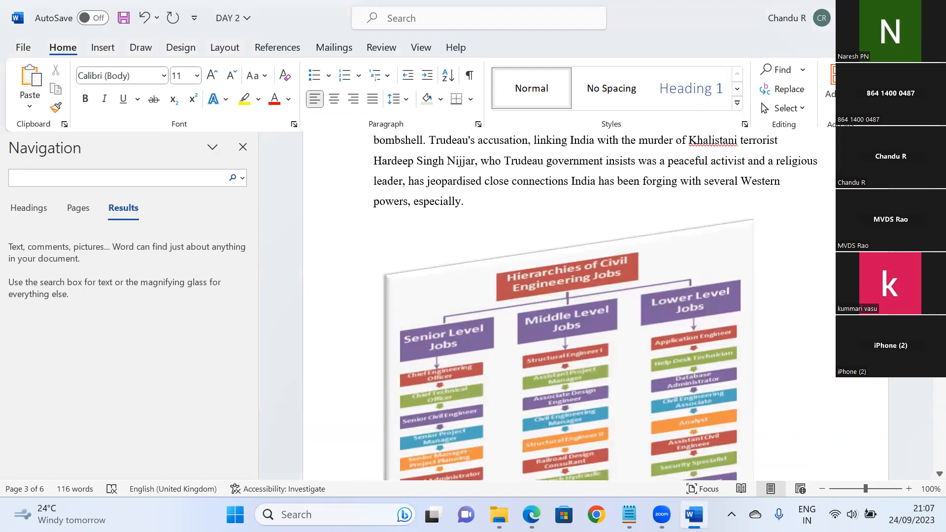
pyautogui.scroll(3, 595, 296)
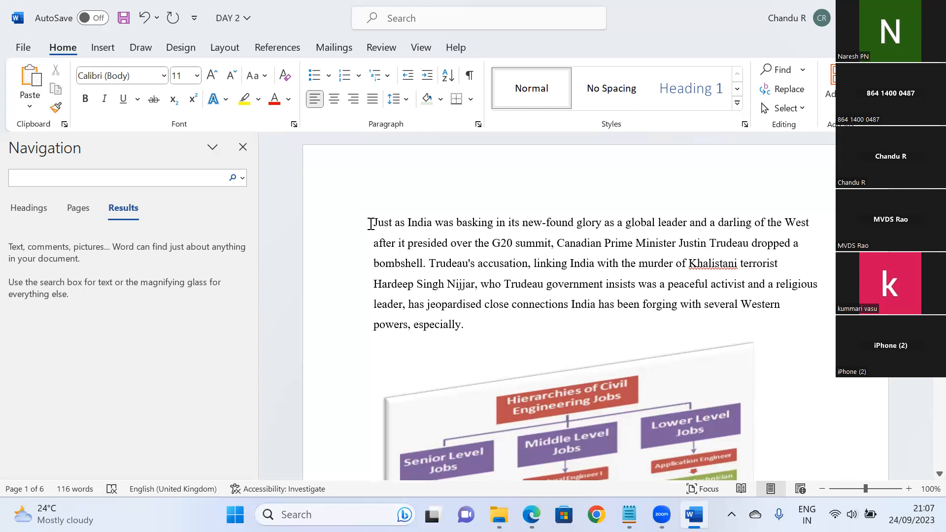
pyautogui.click(242, 147)
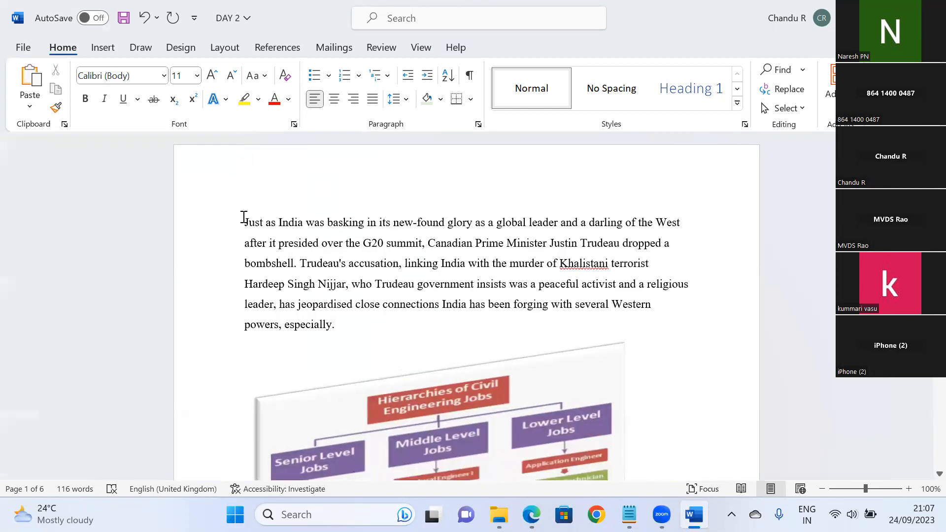
pyautogui.moveTo(243, 217); pyautogui.dragTo(353, 341)
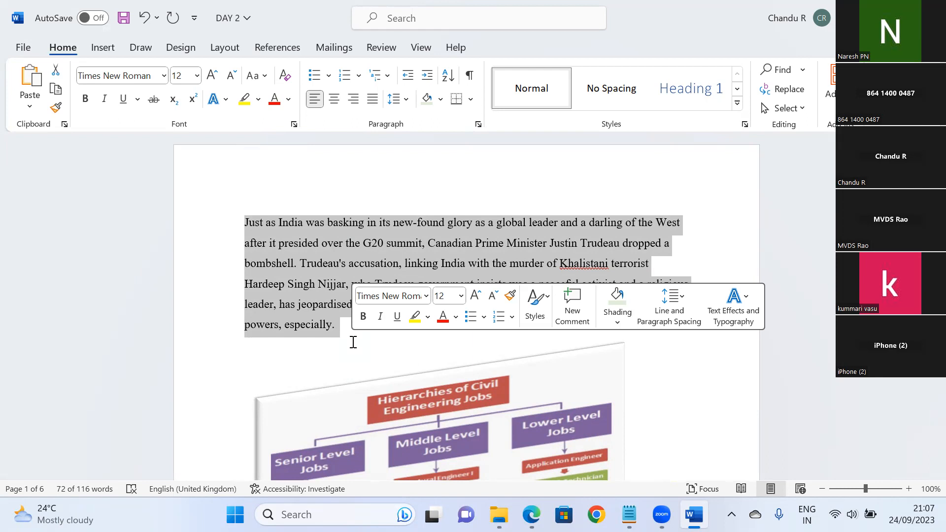
pyautogui.click(105, 44)
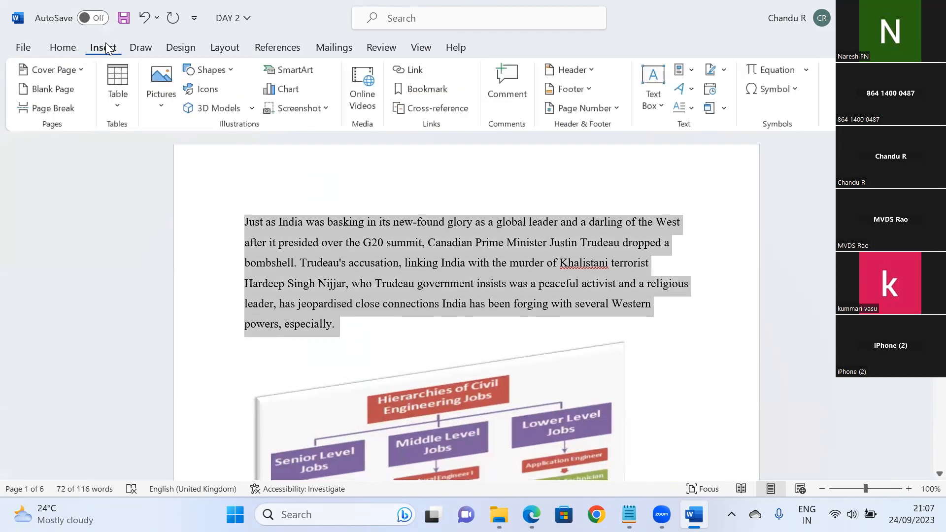
pyautogui.click(162, 108)
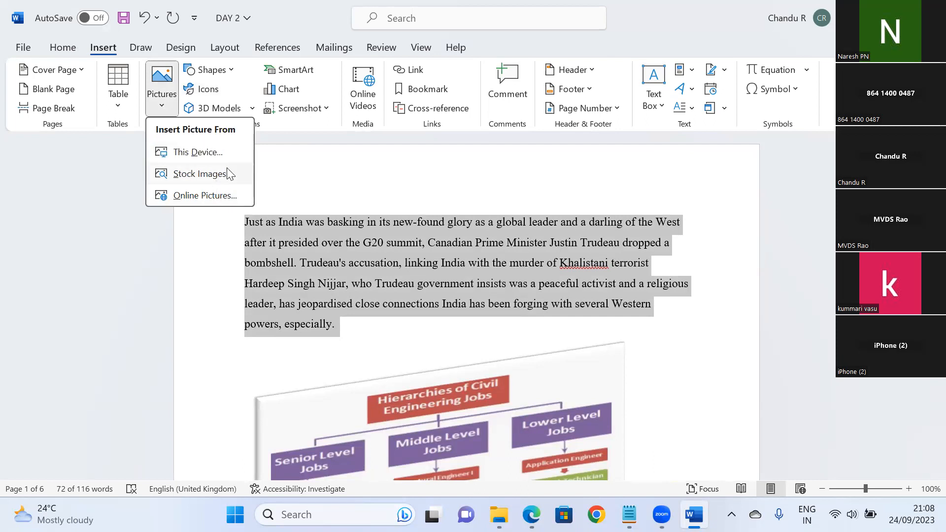
pyautogui.click(291, 166)
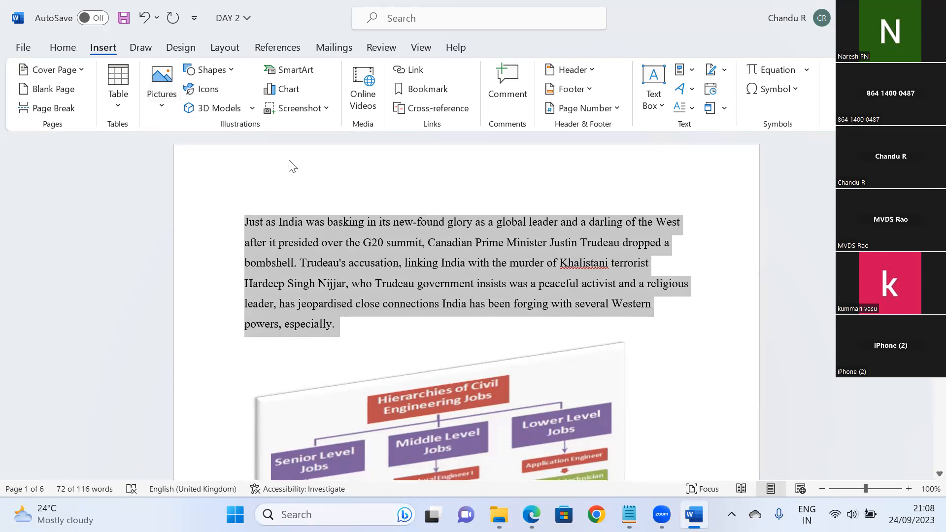
# - Add a blank line after the first paragraph and insert a page break between it and the civil engineering jobs picture
pyautogui.click(352, 337)
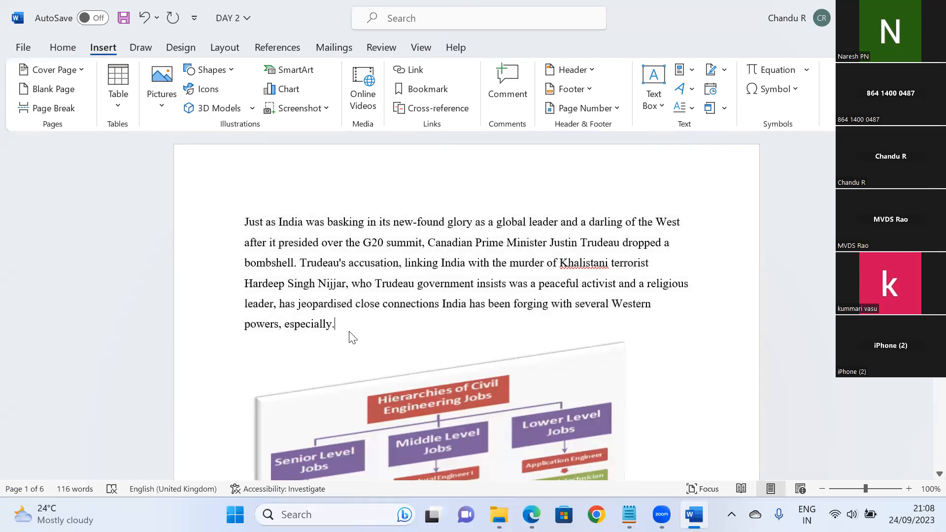
pyautogui.press('Return')
pyautogui.click(267, 350)
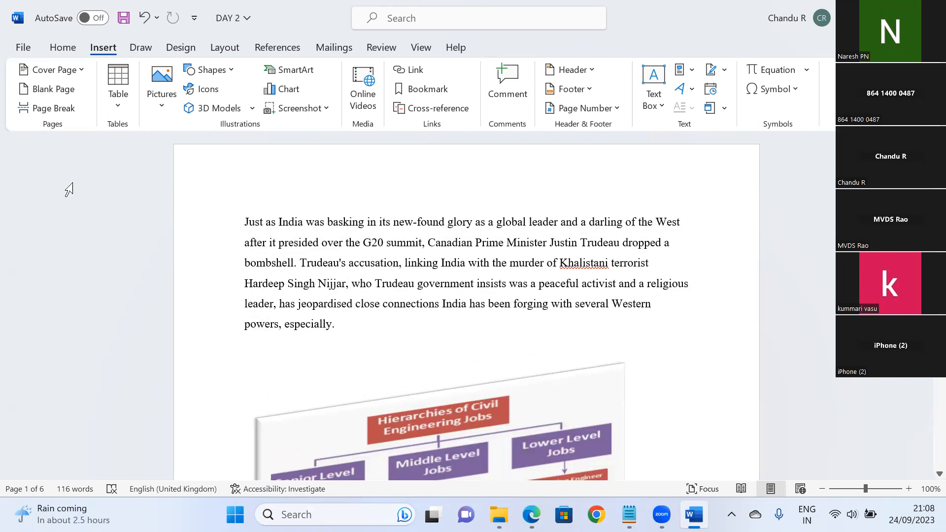
pyautogui.click(55, 108)
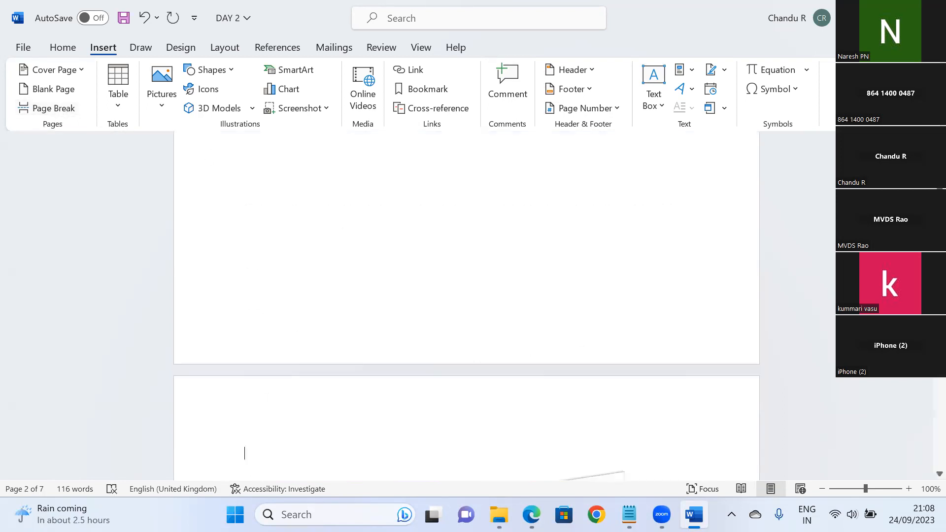
# - Add a blank line after the civil engineering jobs picture and insert a page break before the student grades table
pyautogui.scroll(-5, 466, 306)
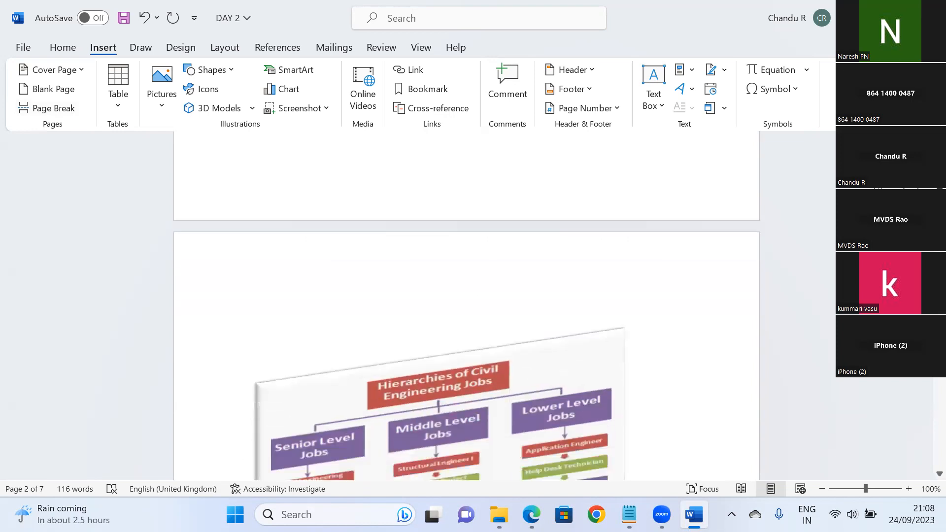
pyautogui.scroll(-8, 466, 306)
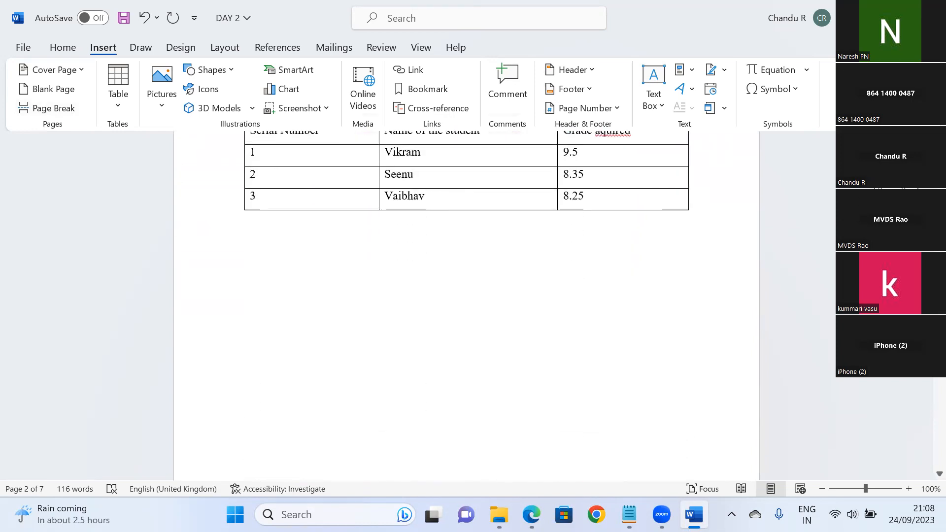
pyautogui.scroll(5, 499, 315)
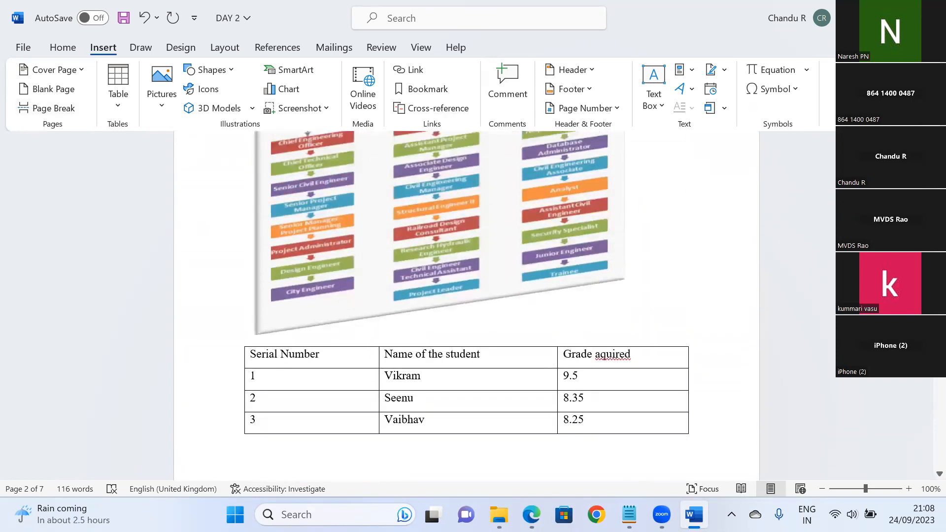
pyautogui.click(498, 320)
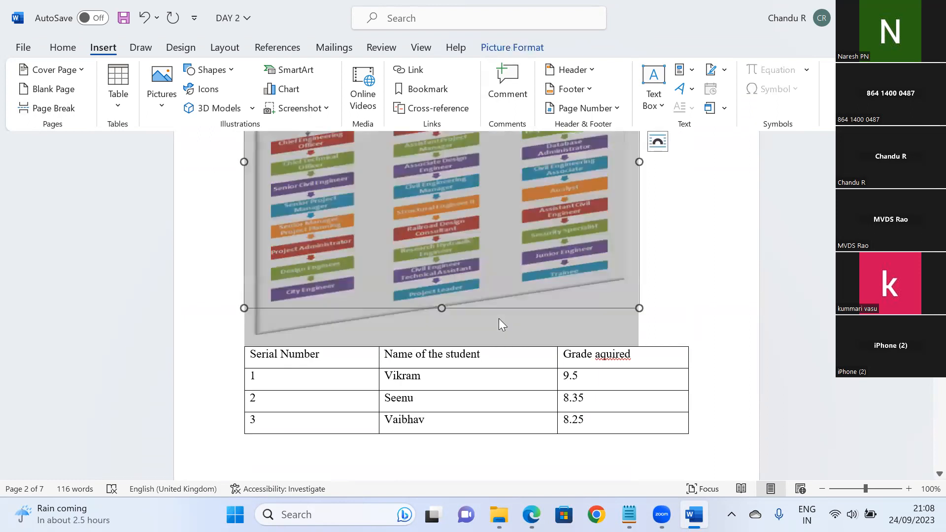
pyautogui.click(718, 338)
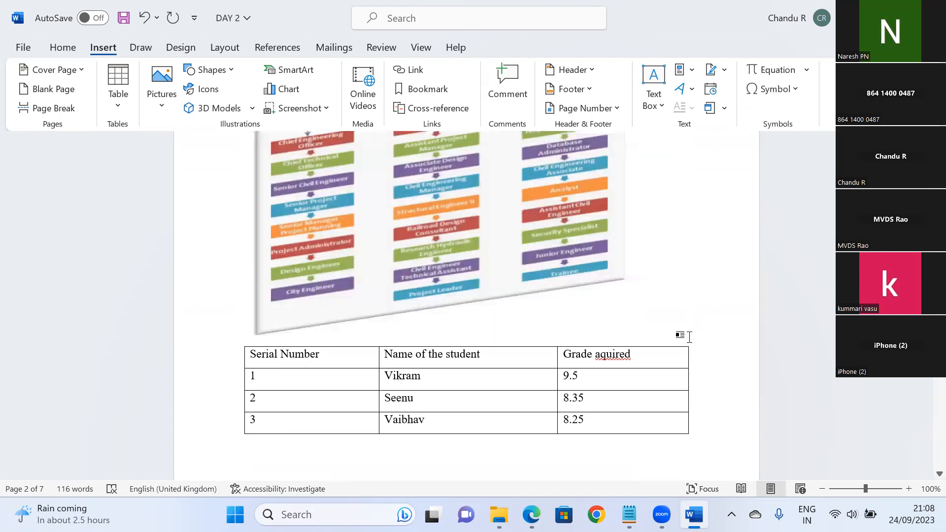
pyautogui.press('Return')
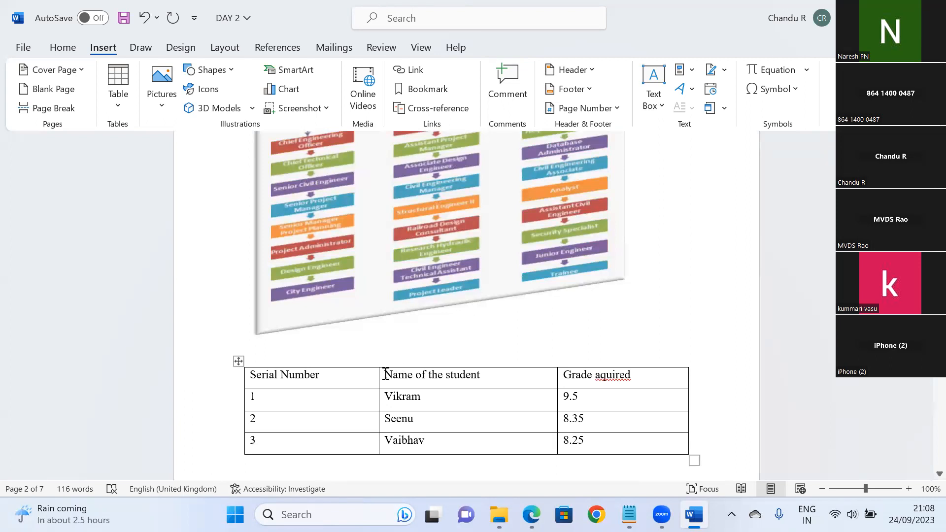
pyautogui.click(57, 110)
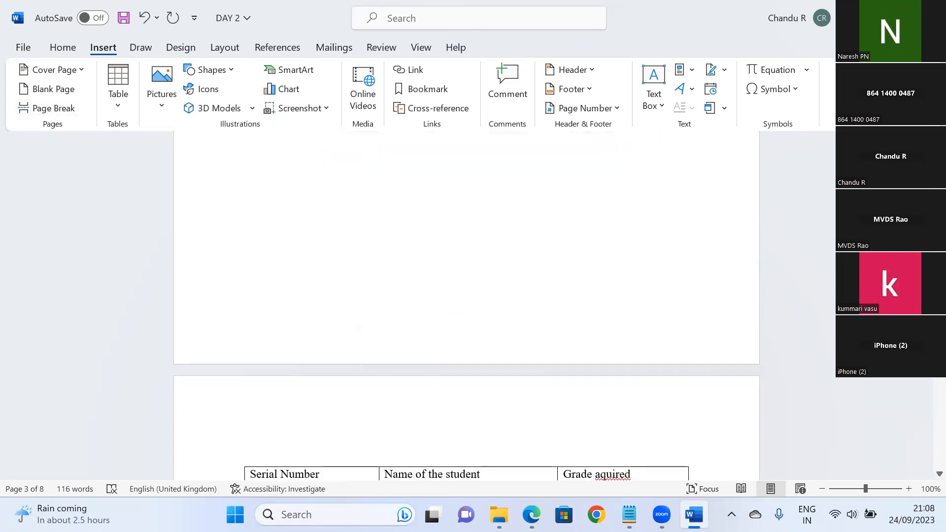
# - Examine how the table, scrum notes and diagram are spread over the pages, and return to the first page
pyautogui.scroll(-8, 466, 305)
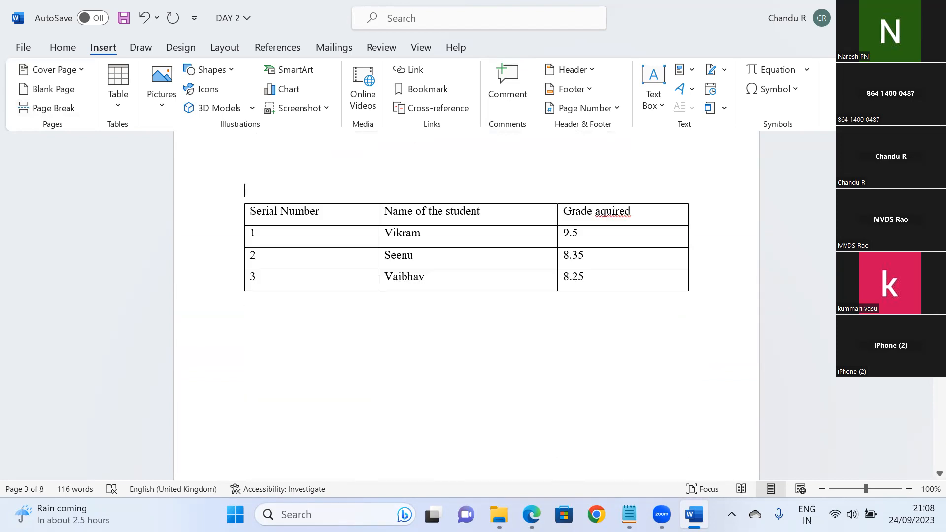
pyautogui.scroll(6, 466, 305)
pyautogui.scroll(-15, 466, 305)
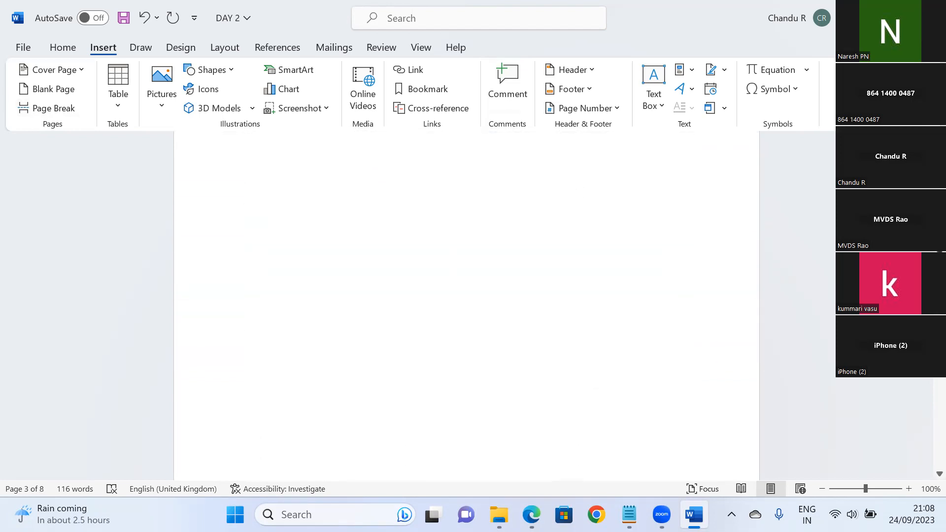
pyautogui.scroll(-12, 466, 305)
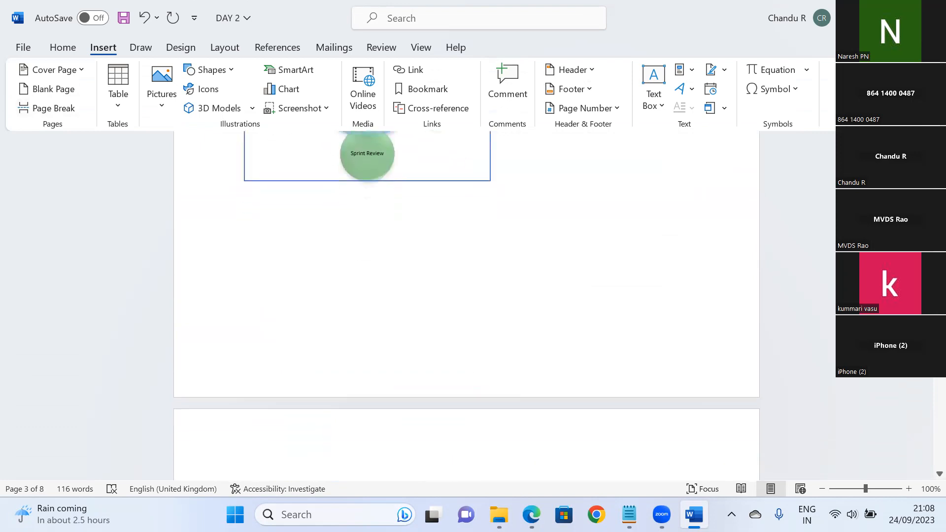
pyautogui.scroll(5, 466, 305)
pyautogui.scroll(5, 466, 305)
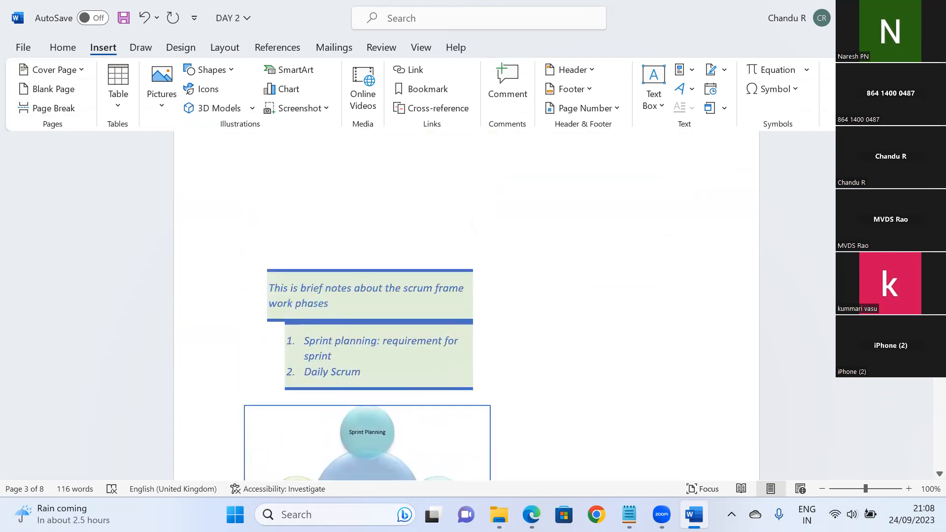
pyautogui.scroll(-15, 466, 306)
pyautogui.moveTo(939, 315); pyautogui.dragTo(926, 362)
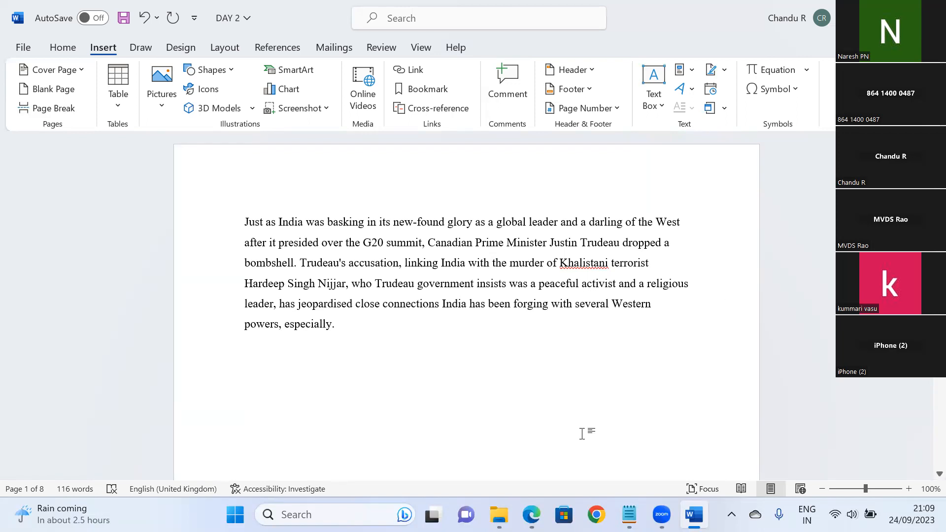
pyautogui.hotkey('alt', 'Tab')
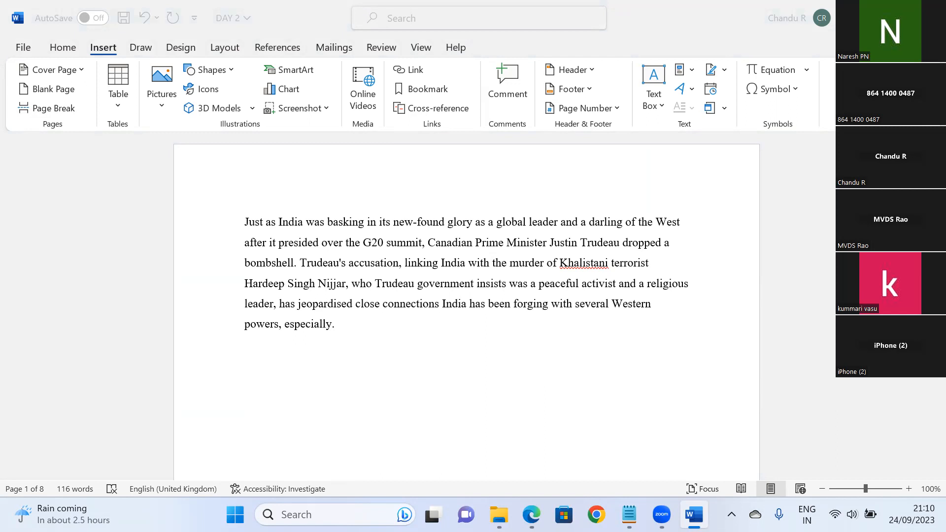
pyautogui.click(375, 190)
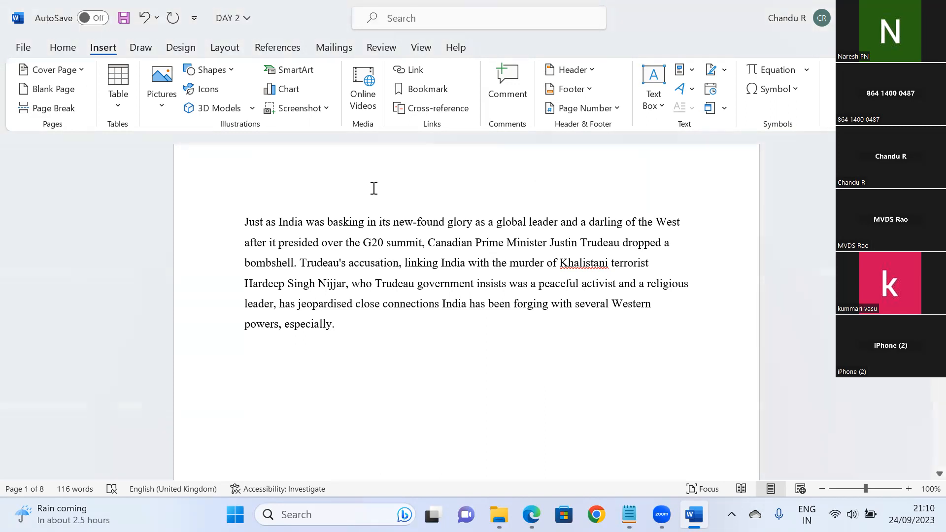
pyautogui.click(242, 222)
pyautogui.click(594, 70)
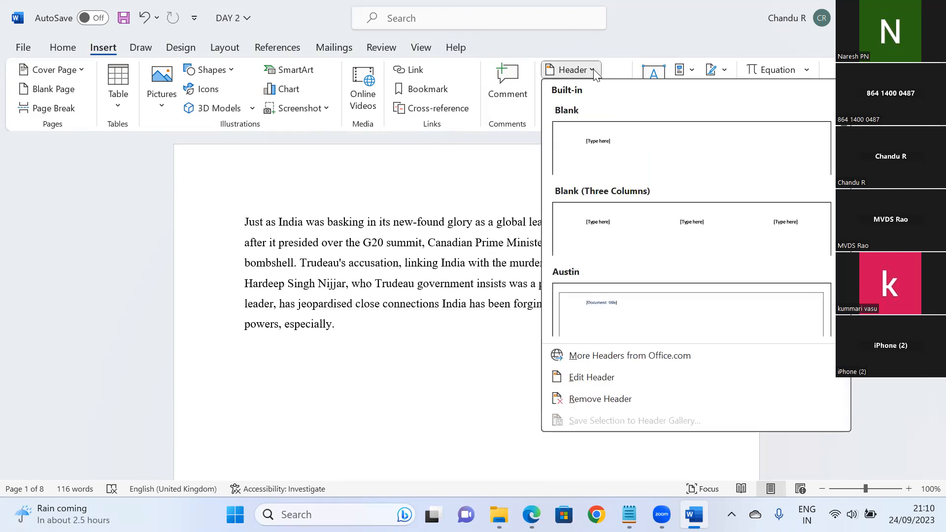
pyautogui.click(388, 178)
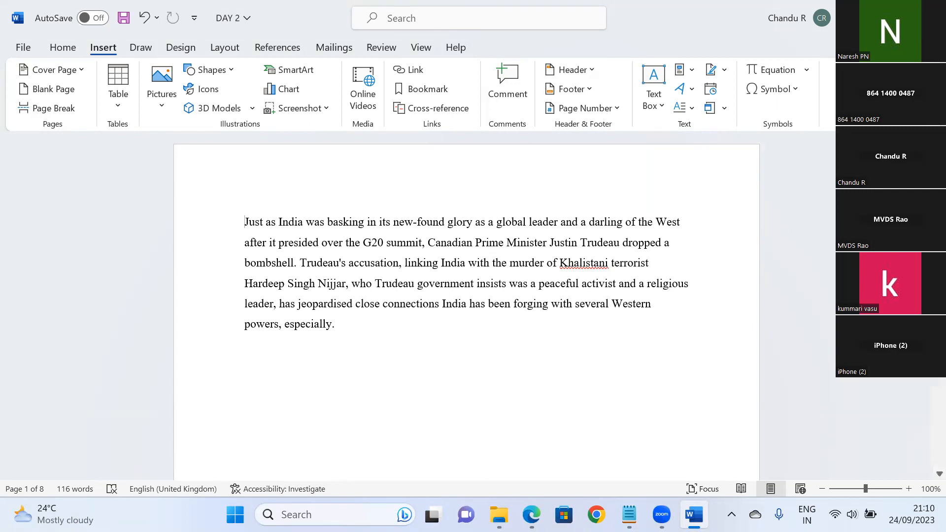
pyautogui.scroll(-10, 532, 206)
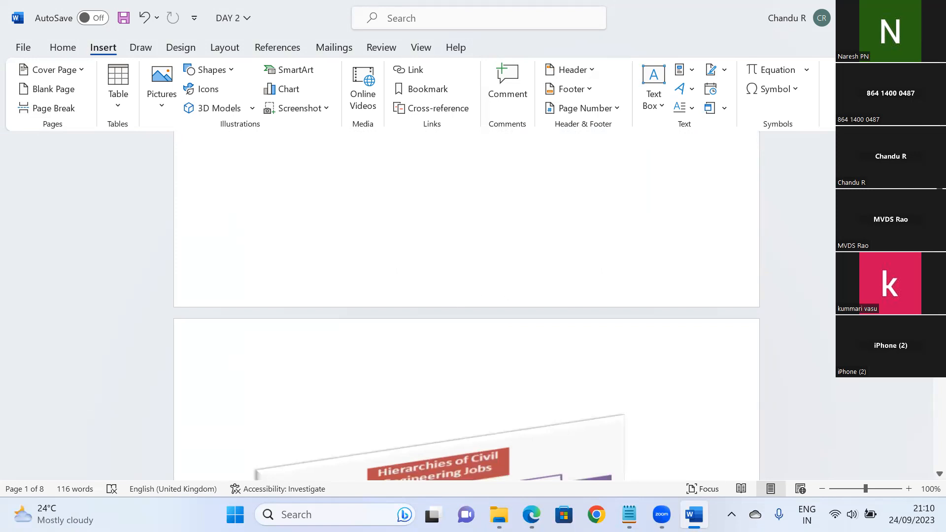
pyautogui.scroll(10, 466, 306)
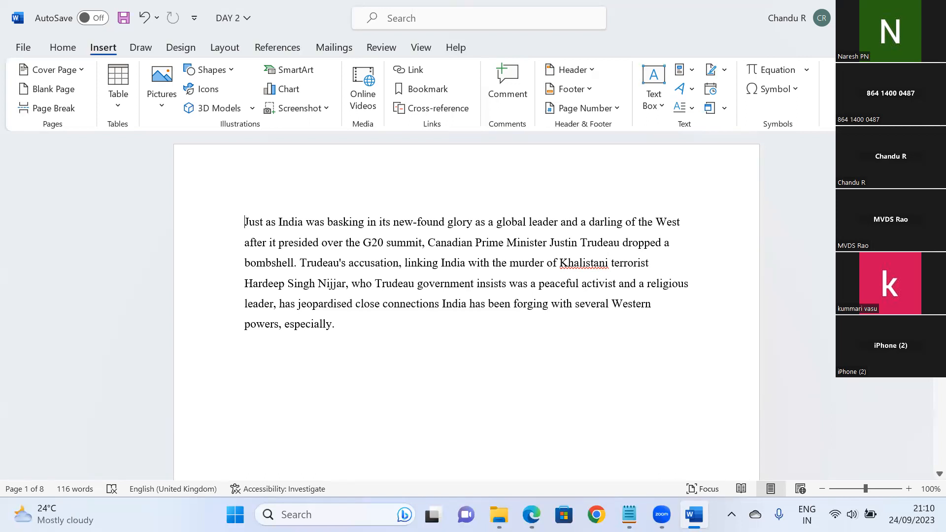
# - Insert the Austin header with the document title "MS WORD Professional training DAY 2" and close header editing
pyautogui.click(594, 70)
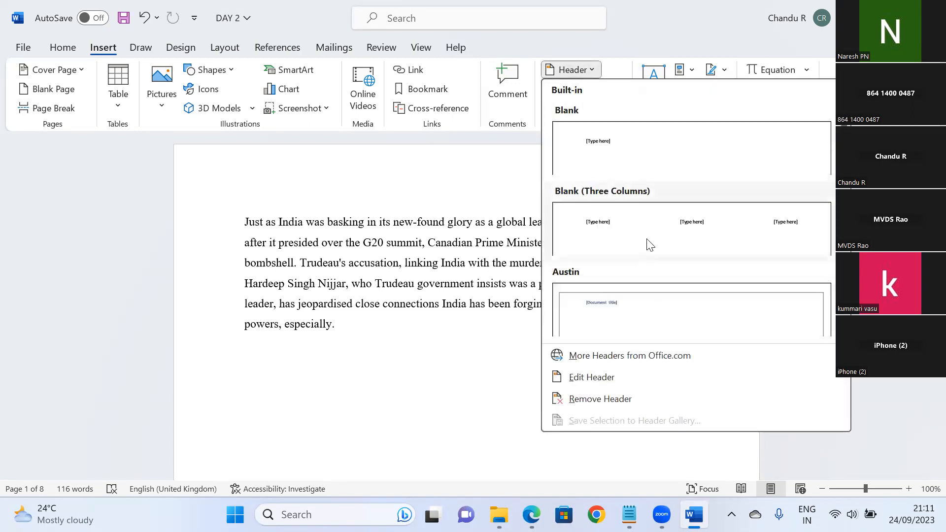
pyautogui.click(645, 321)
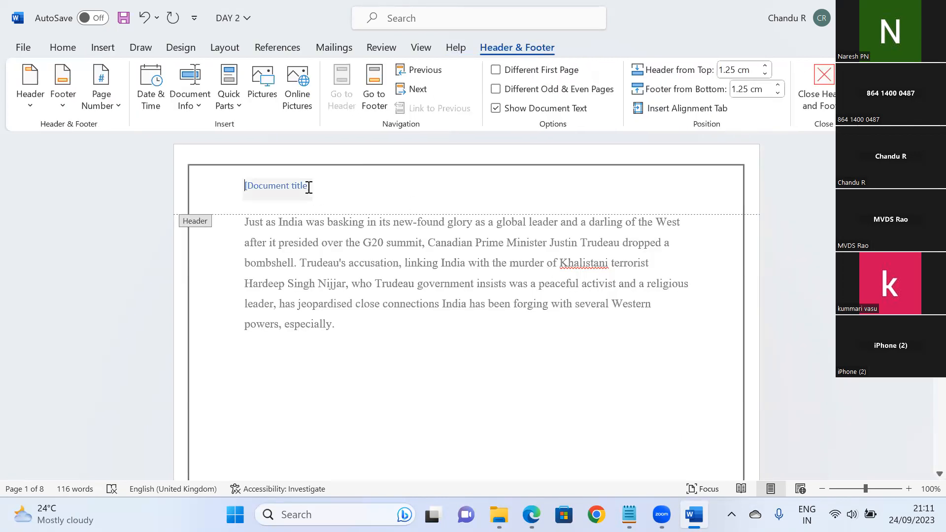
pyautogui.click(285, 186)
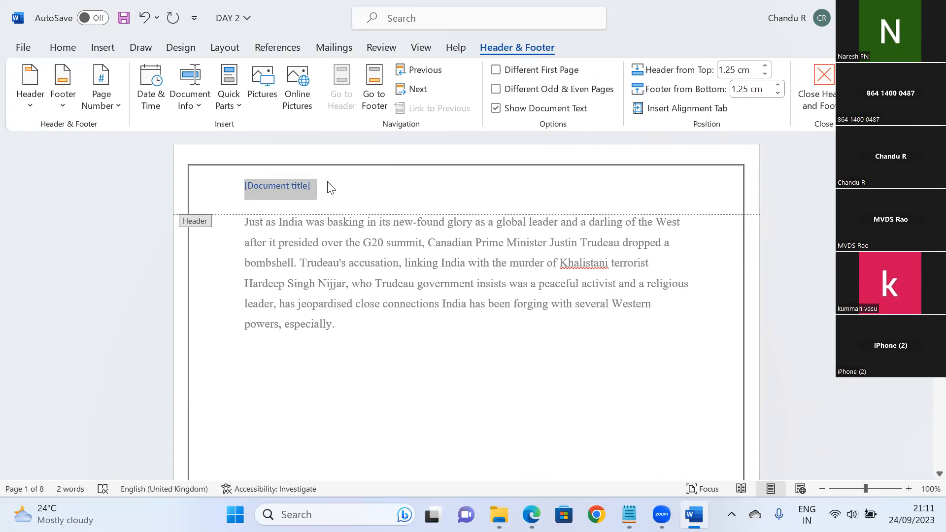
pyautogui.write('MS W')
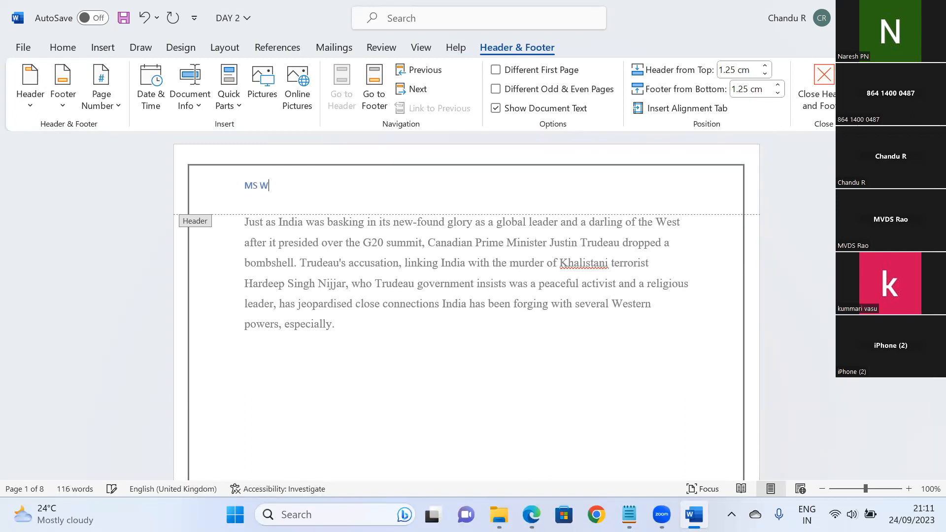
pyautogui.write('ORD Professional training ')
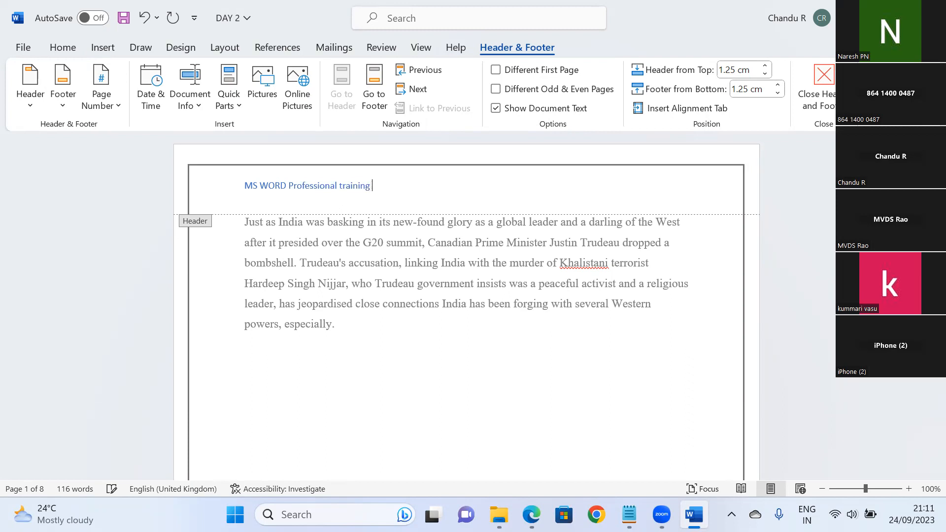
pyautogui.write('DAY 2')
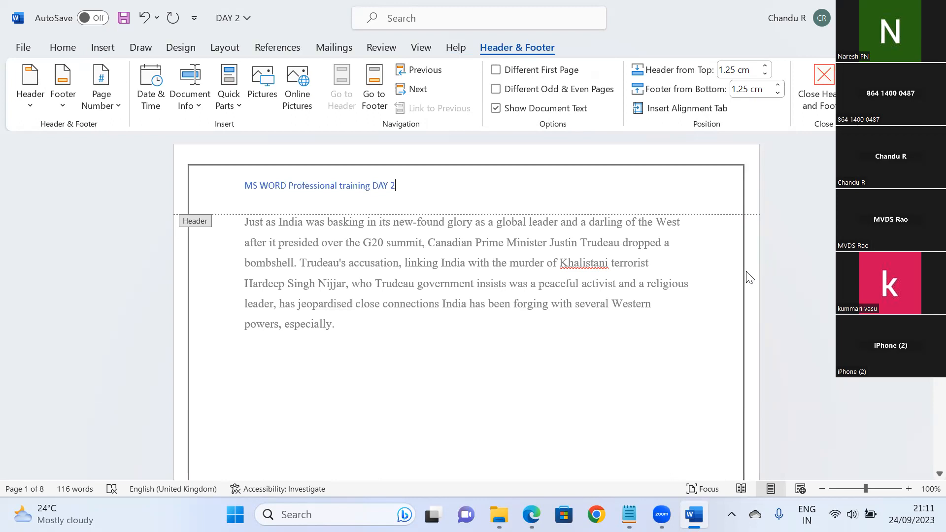
pyautogui.doubleClick(777, 302)
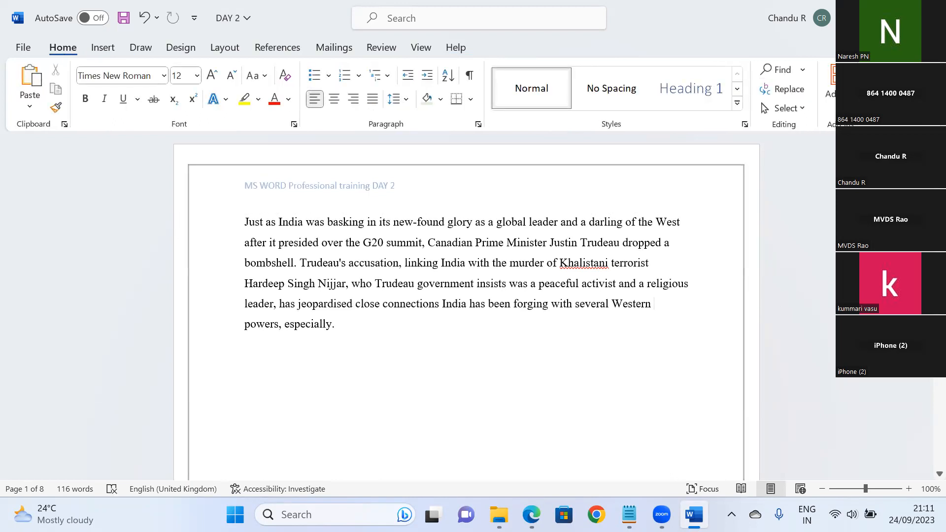
# - Check the header and page border on the pages after the first
pyautogui.scroll(-6, 467, 296)
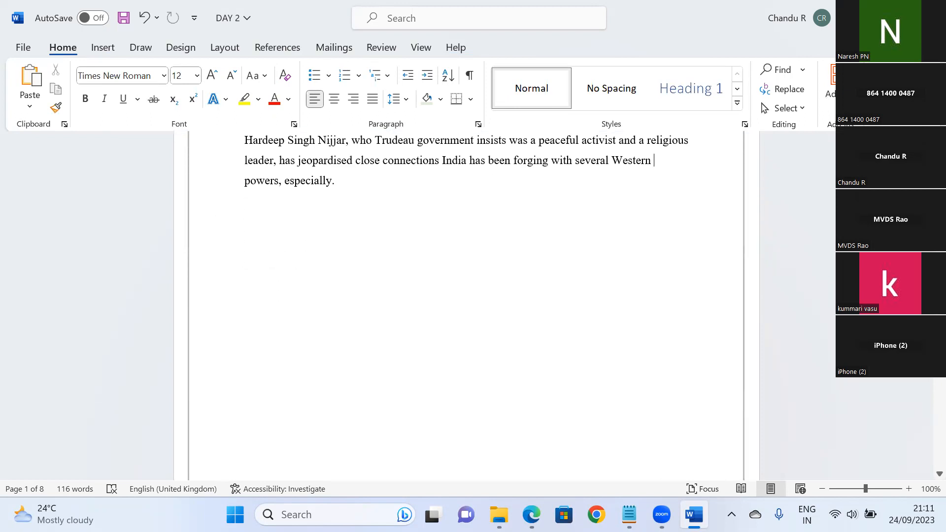
pyautogui.scroll(-4, 467, 296)
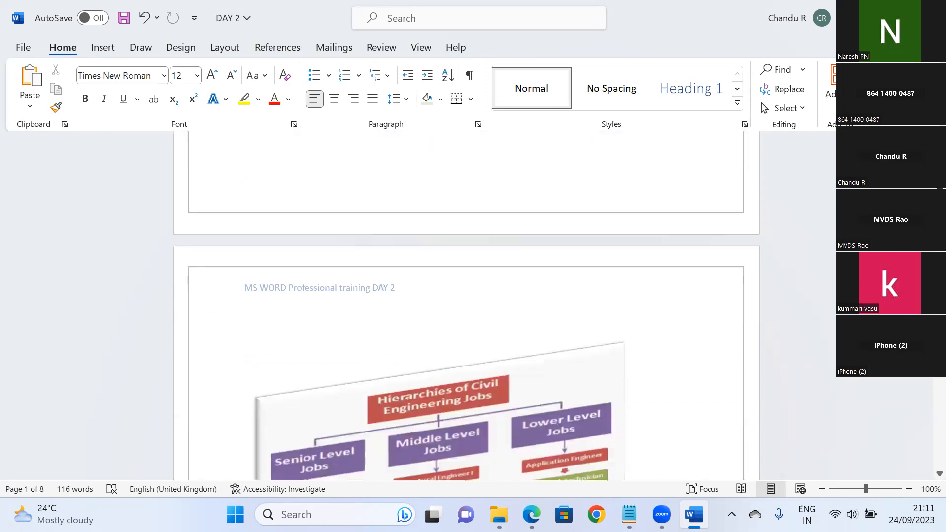
pyautogui.scroll(-4, 467, 305)
pyautogui.scroll(5, 467, 305)
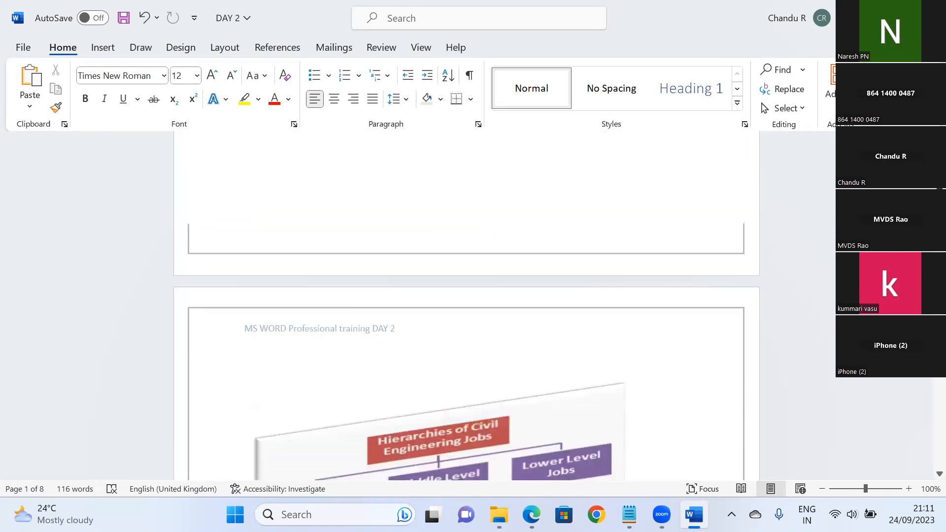
# - Examine the header and border on the remaining pages through to the end of the document, and return to the first page
pyautogui.scroll(1, 467, 305)
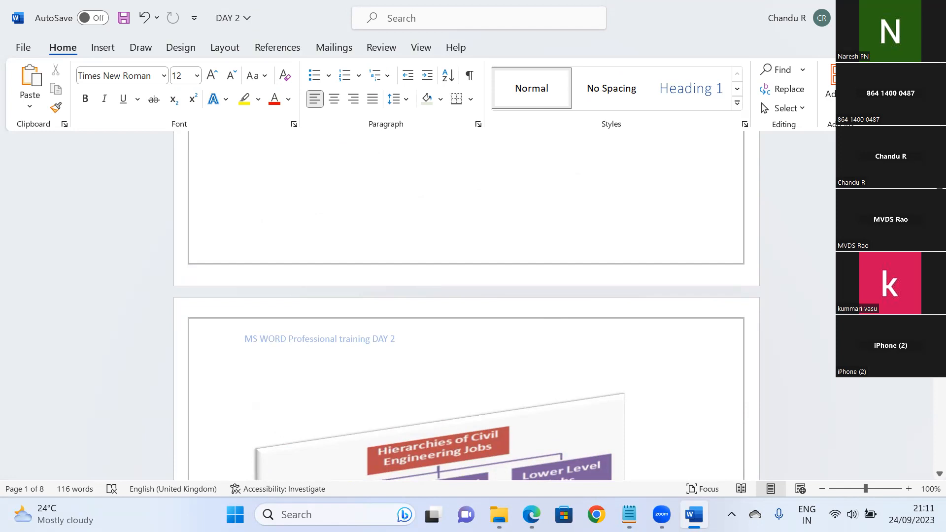
pyautogui.scroll(-9, 466, 305)
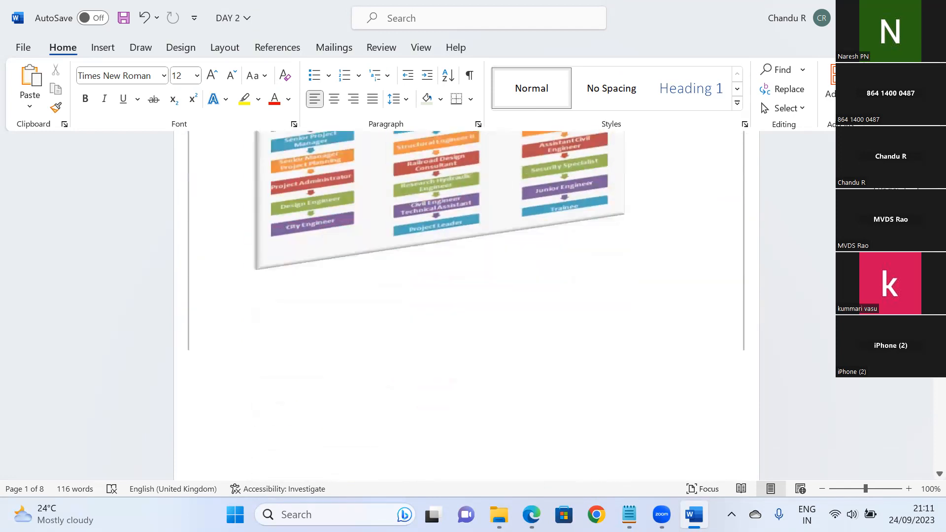
pyautogui.scroll(-10, 466, 305)
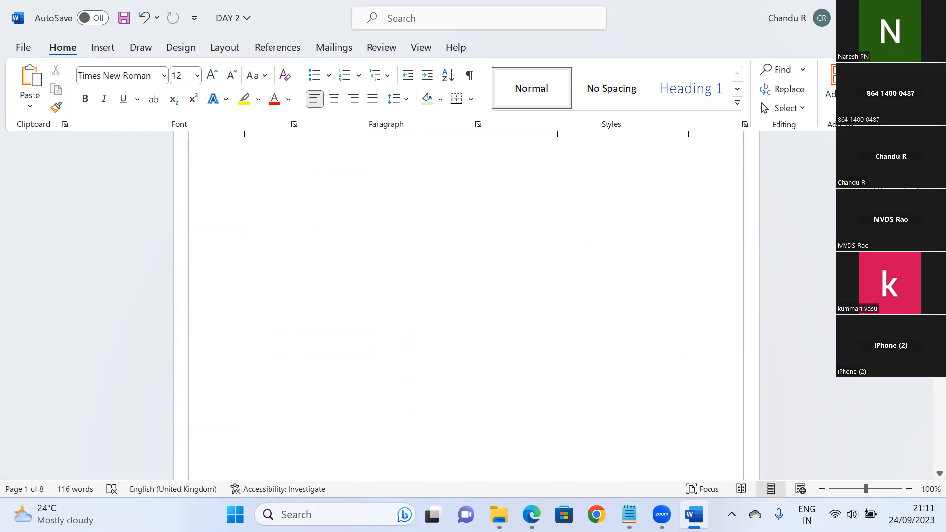
pyautogui.scroll(-10, 466, 305)
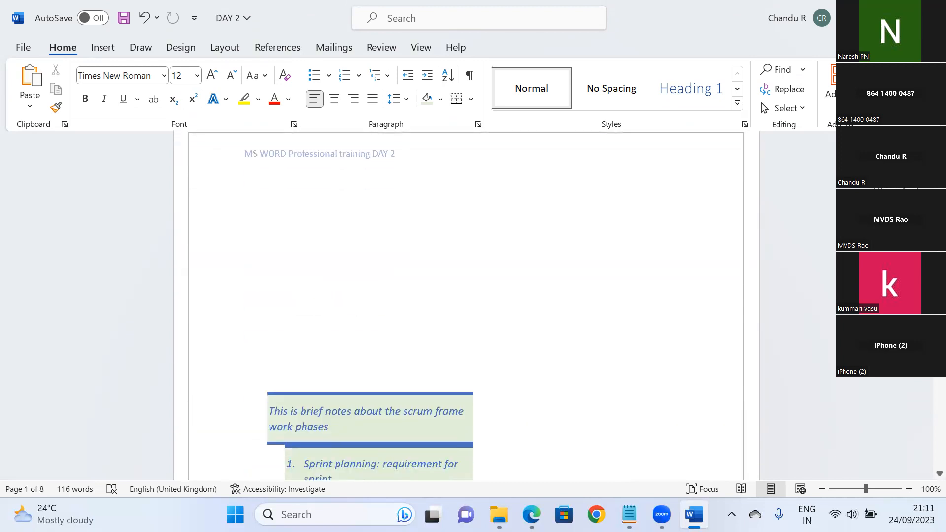
pyautogui.scroll(-10, 466, 306)
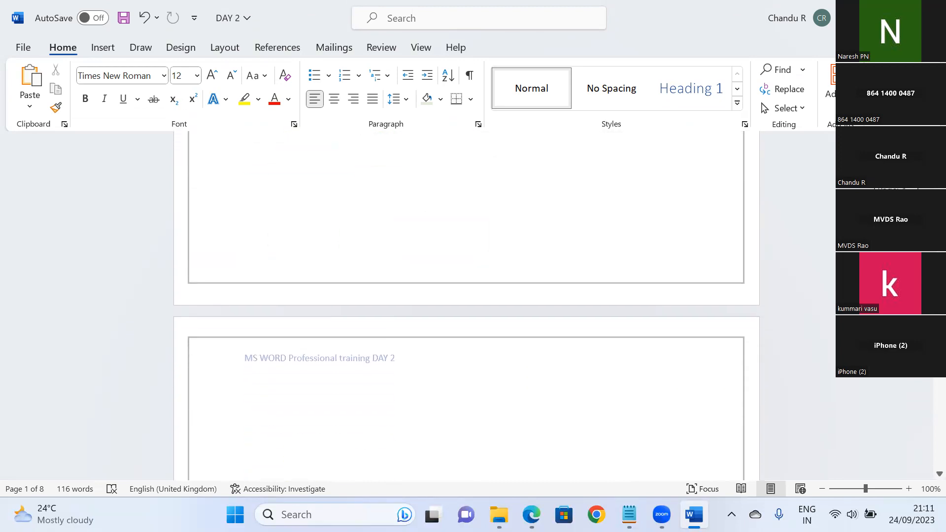
pyautogui.scroll(-3, 466, 305)
pyautogui.scroll(-10, 466, 305)
pyautogui.scroll(-10, 925, 378)
pyautogui.scroll(-10, 925, 406)
pyautogui.moveTo(925, 436); pyautogui.dragTo(925, 473)
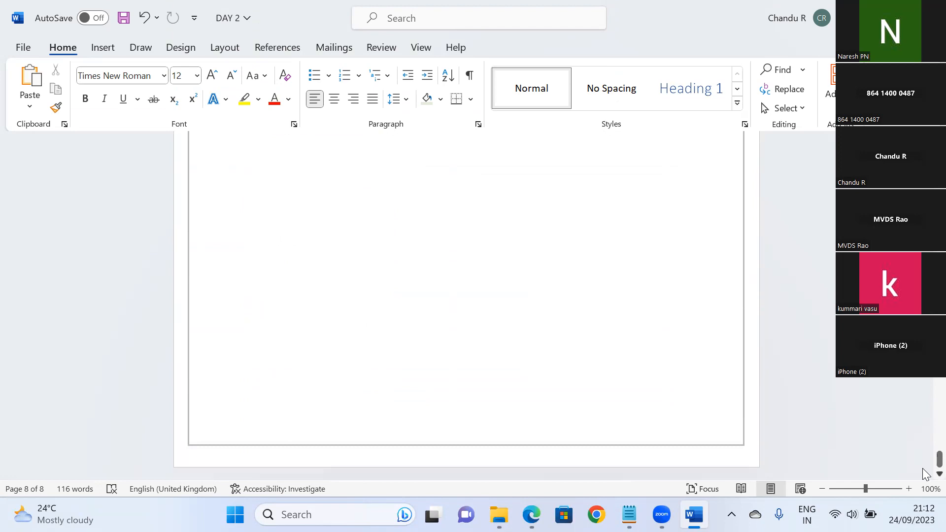
pyautogui.moveTo(939, 461); pyautogui.dragTo(939, 141)
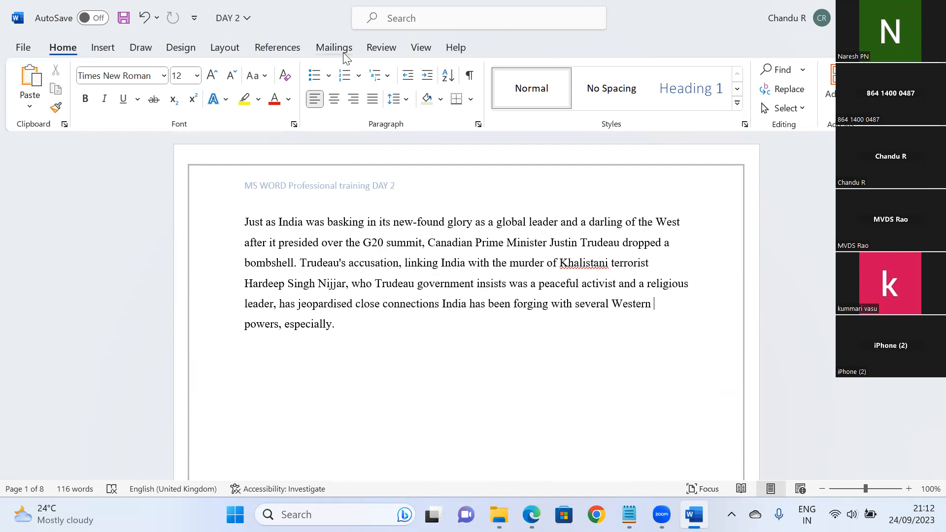
# - Insert the built-in Austin footer, which carries a page number and page border
pyautogui.click(108, 48)
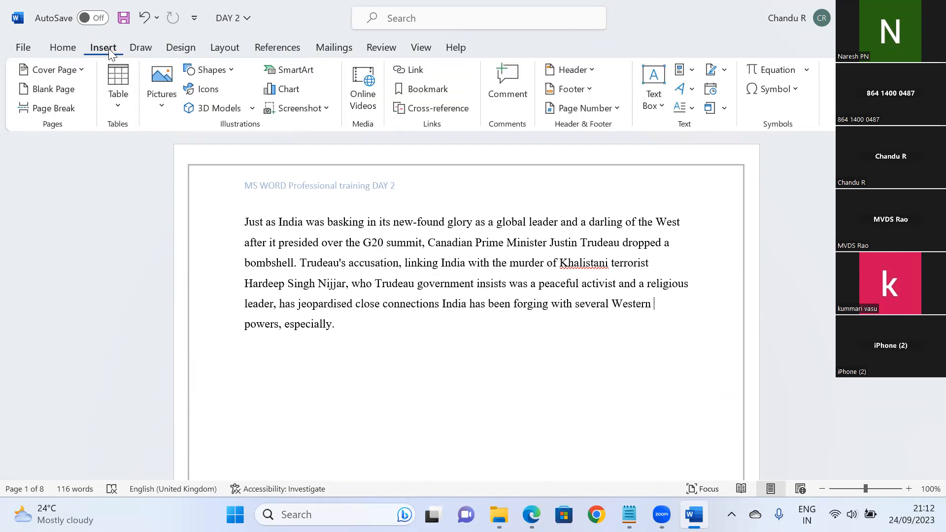
pyautogui.click(589, 91)
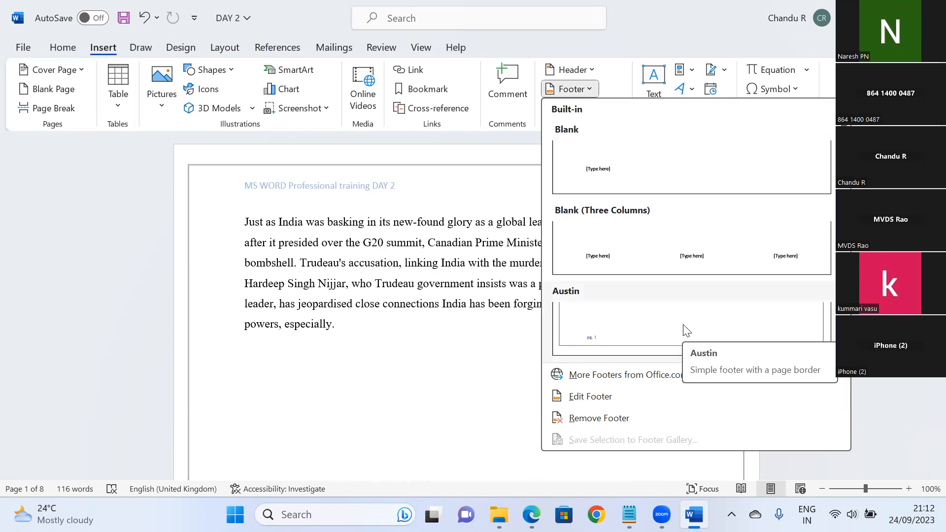
pyautogui.click(686, 331)
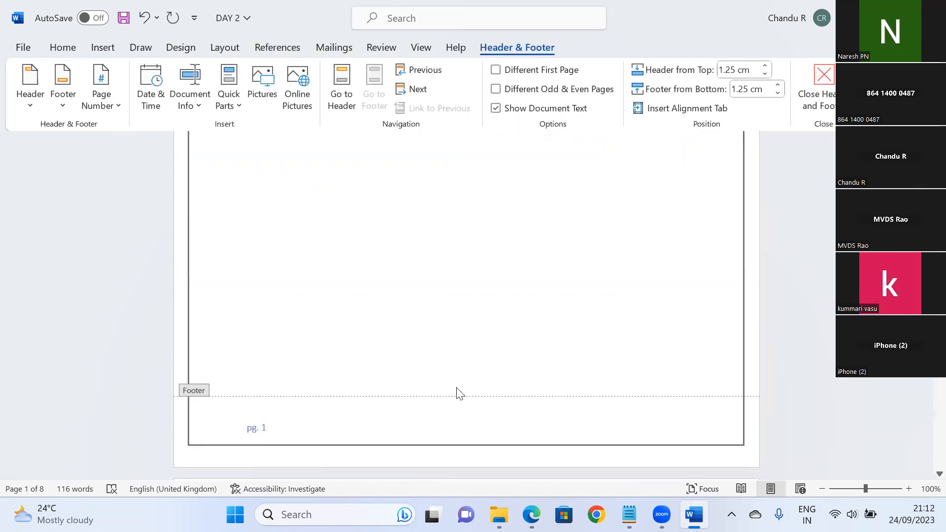
# - Shift the footer's page number text across to the right end of its line on the first page
pyautogui.moveTo(246, 428); pyautogui.dragTo(274, 424)
pyautogui.click(248, 430)
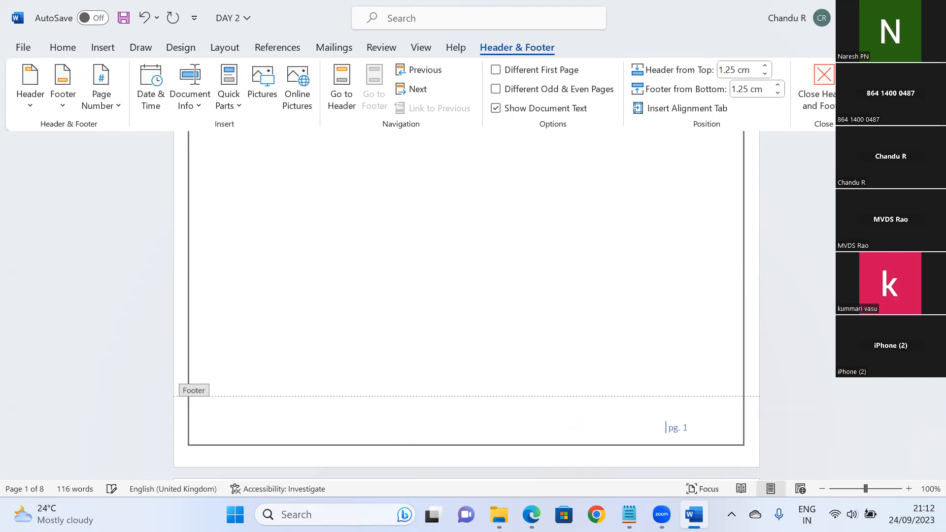
pyautogui.press('BackSpace')
pyautogui.press('BackSpace')
pyautogui.press('BackSpace')
pyautogui.press('BackSpace')
pyautogui.press('BackSpace')
pyautogui.press('BackSpace')
pyautogui.press('BackSpace')
pyautogui.press('BackSpace')
pyautogui.press('BackSpace')
pyautogui.press('BackSpace')
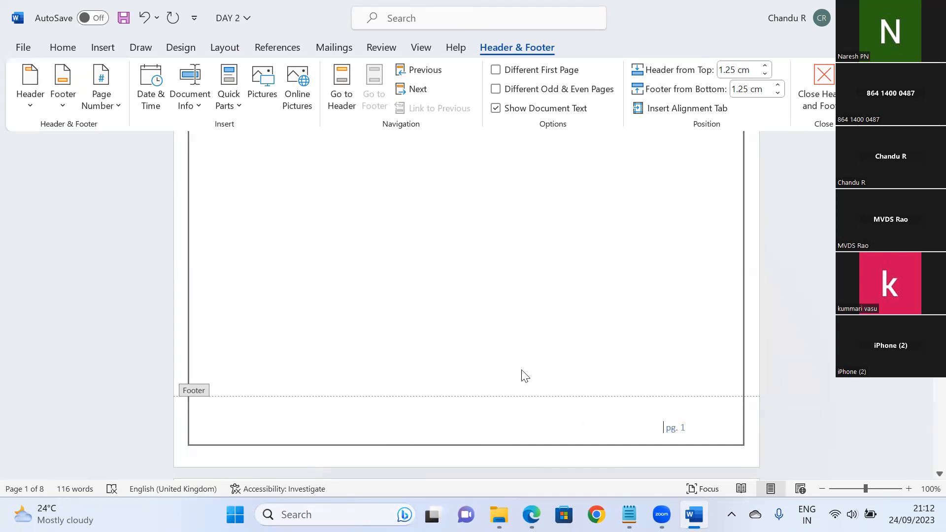
pyautogui.press('BackSpace')
# - Check the shifted footer page number on the following pages through to the last, and return to the first page
pyautogui.scroll(-12, 466, 306)
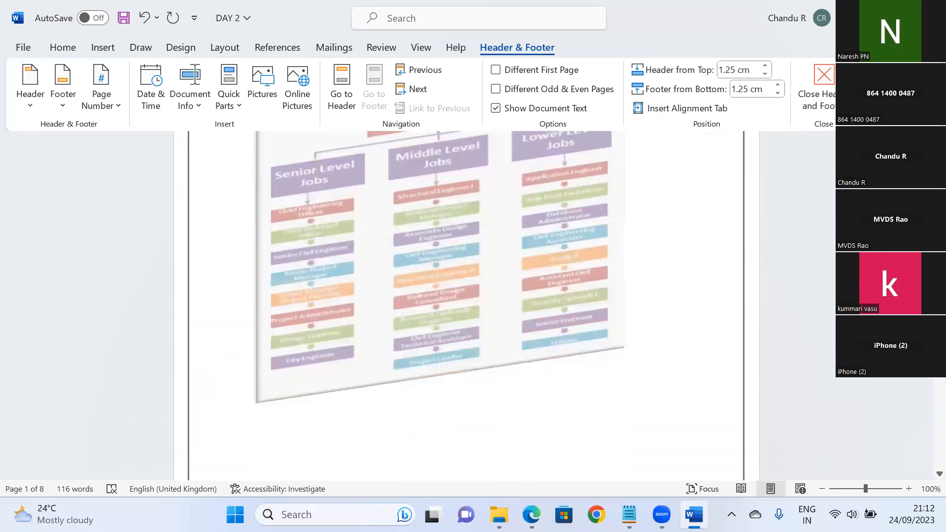
pyautogui.scroll(-15, 466, 305)
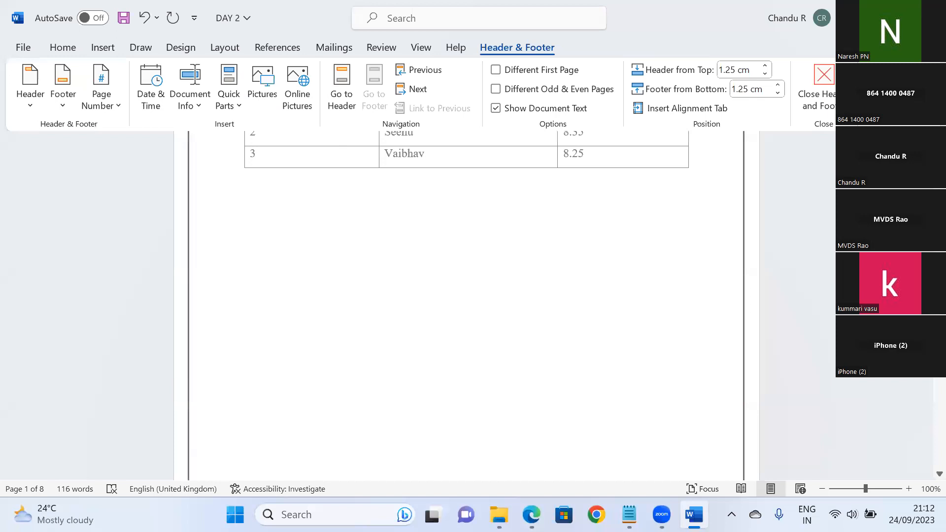
pyautogui.scroll(-15, 466, 305)
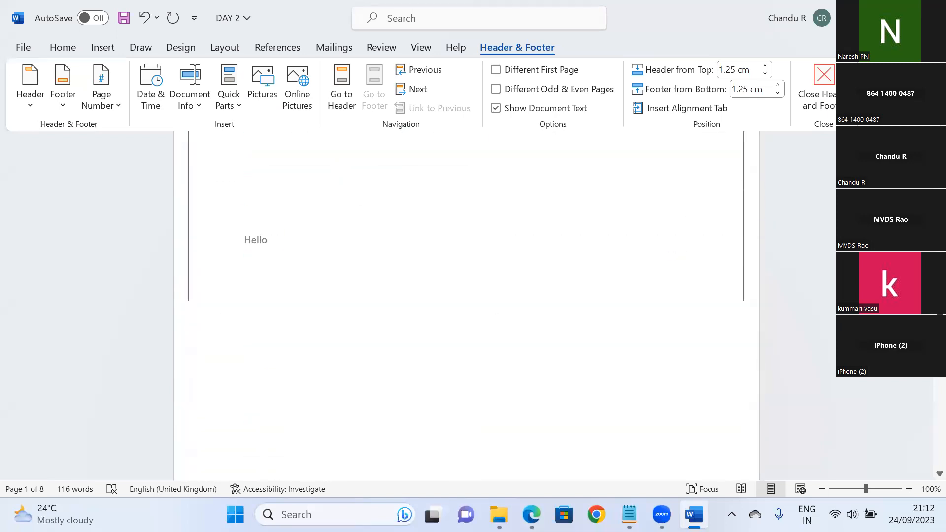
pyautogui.scroll(-5, 925, 473)
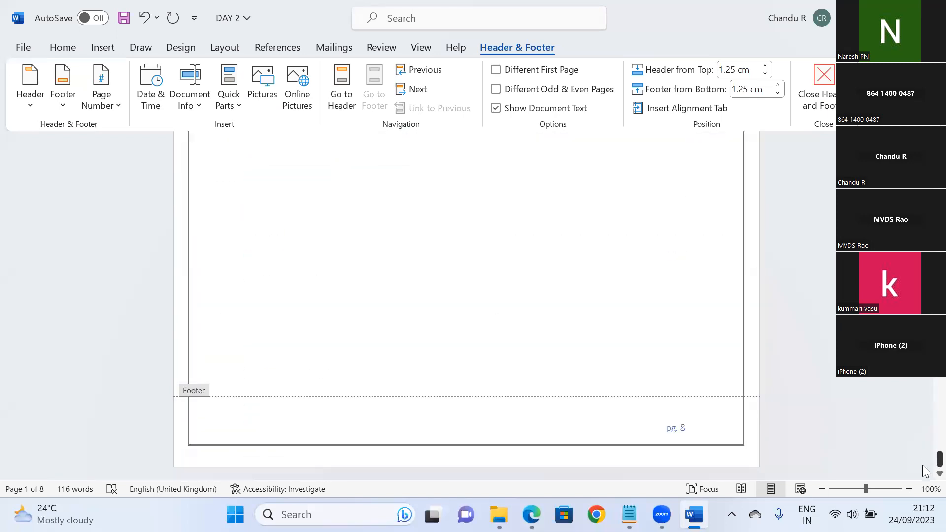
pyautogui.moveTo(922, 468); pyautogui.dragTo(926, 153)
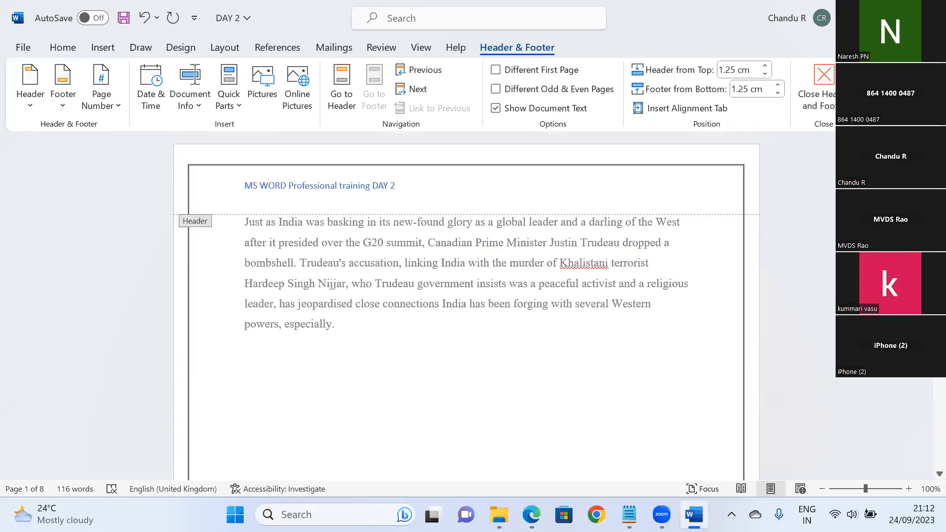
# - Delete the "pg. 1" text from the first page's footer, keeping the insertion point at the right end
pyautogui.scroll(-8, 466, 305)
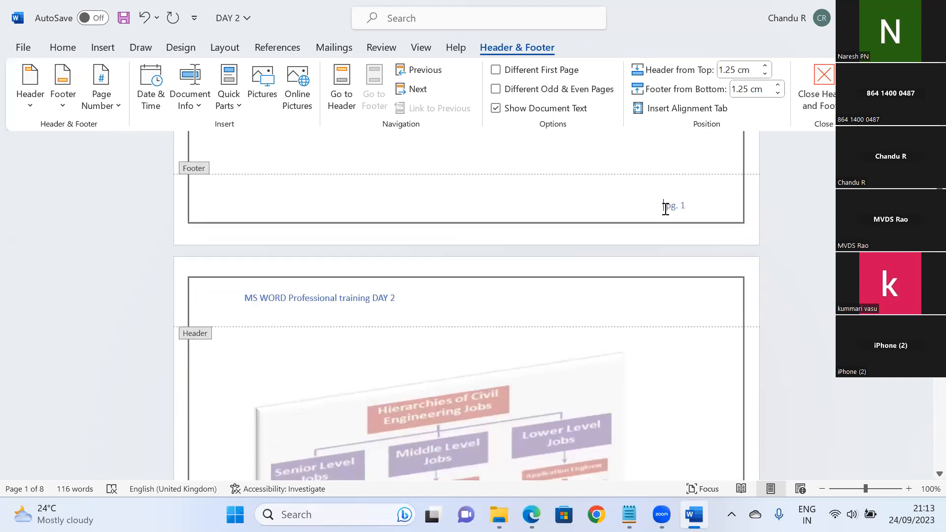
pyautogui.hotkey('ctrl', 'a')
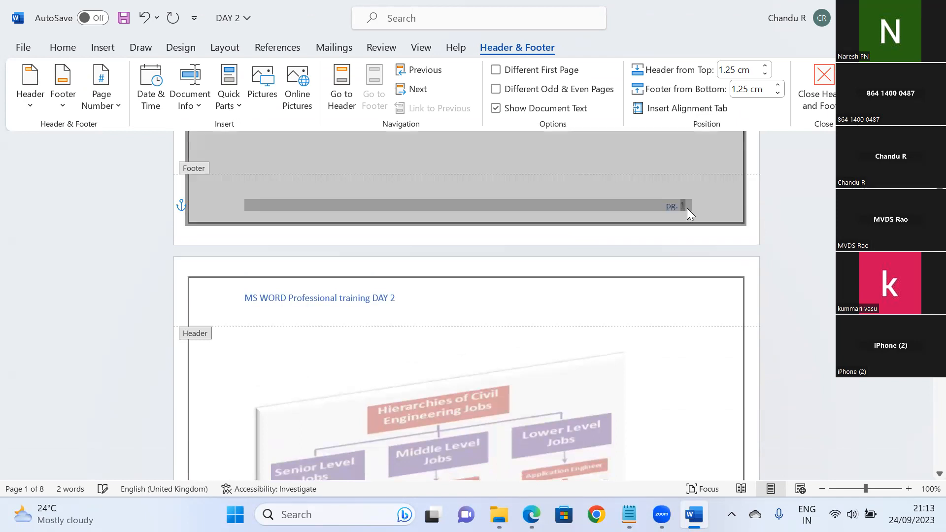
pyautogui.click(688, 208)
pyautogui.press('BackSpace')
pyautogui.press('BackSpace')
pyautogui.press('BackSpace')
pyautogui.press('BackSpace')
pyautogui.press('BackSpace')
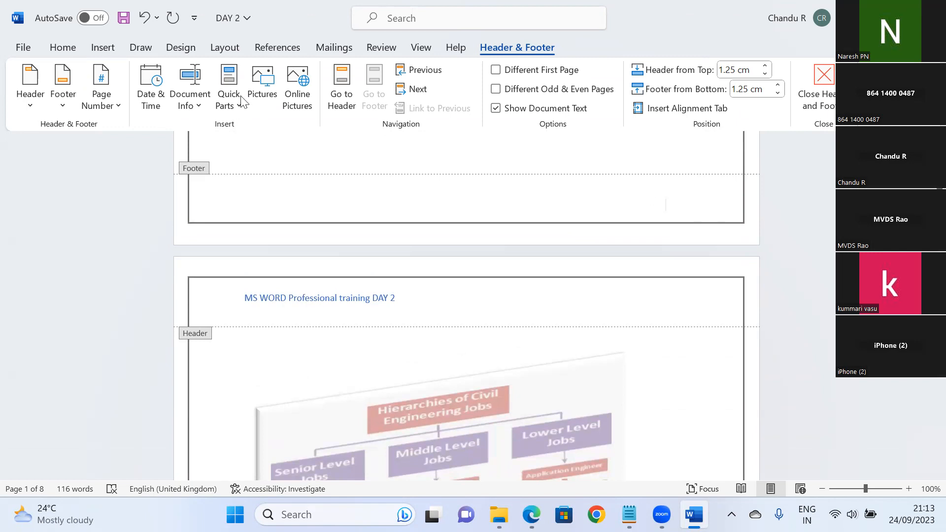
# - Insert a Plain Number page number at the current position in the footer and close header and footer editing
pyautogui.click(110, 48)
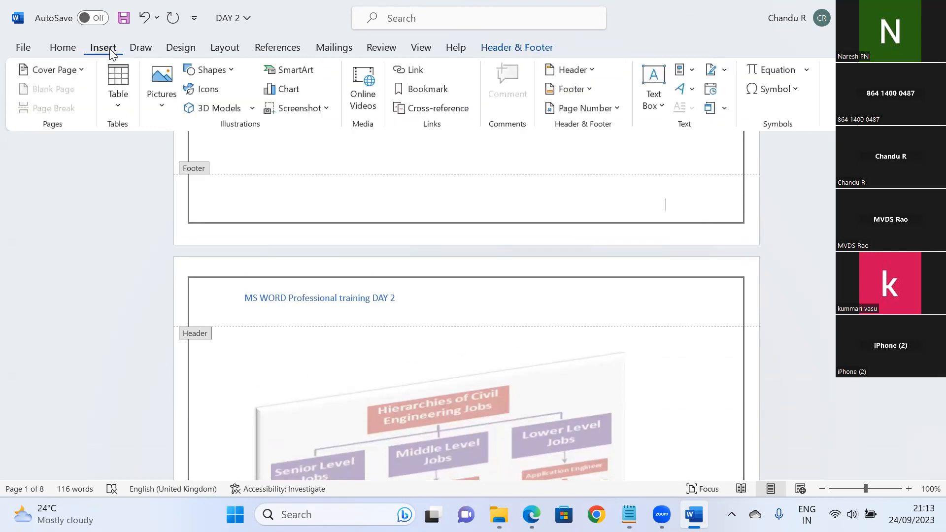
pyautogui.click(62, 47)
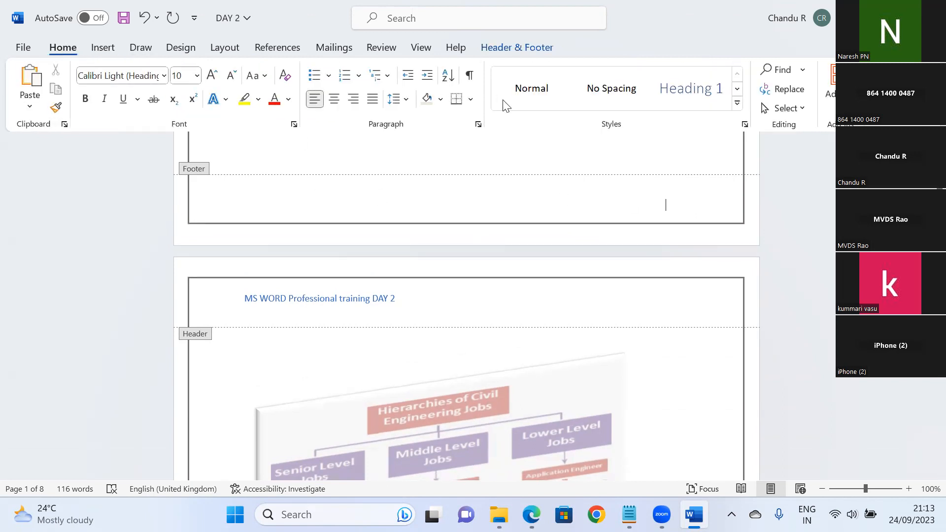
pyautogui.click(514, 47)
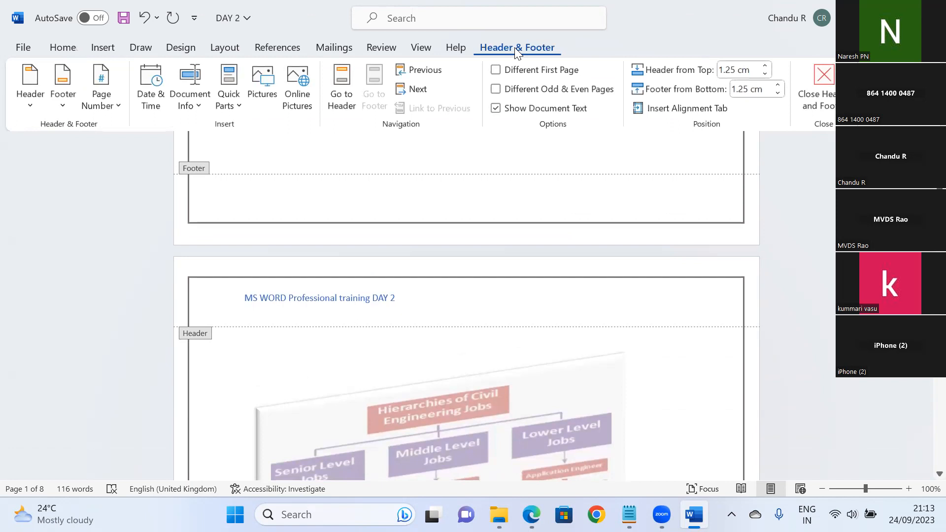
pyautogui.click(120, 111)
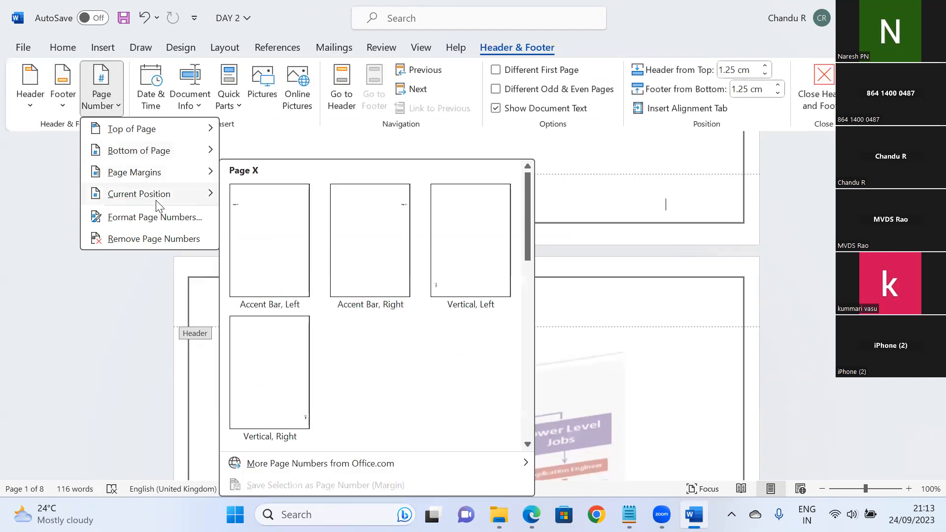
pyautogui.moveTo(164, 200)
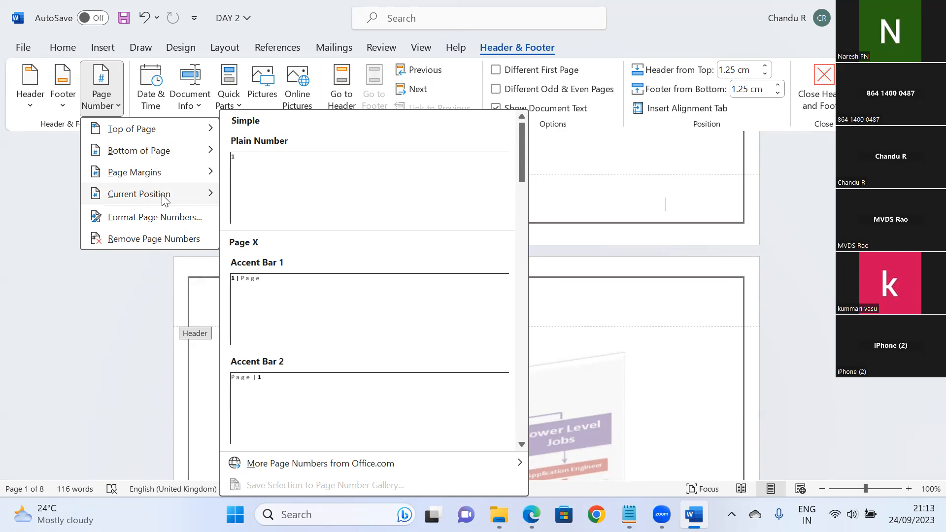
pyautogui.click(329, 193)
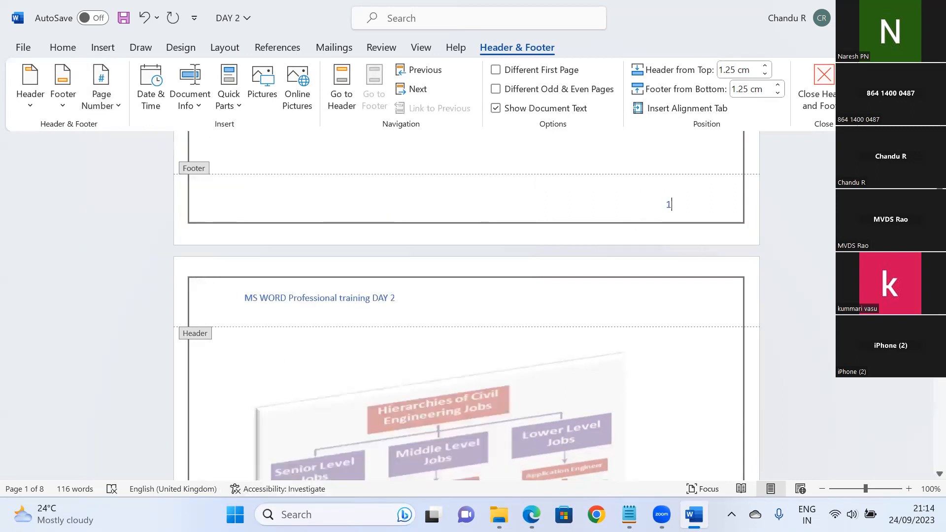
pyautogui.click(397, 297)
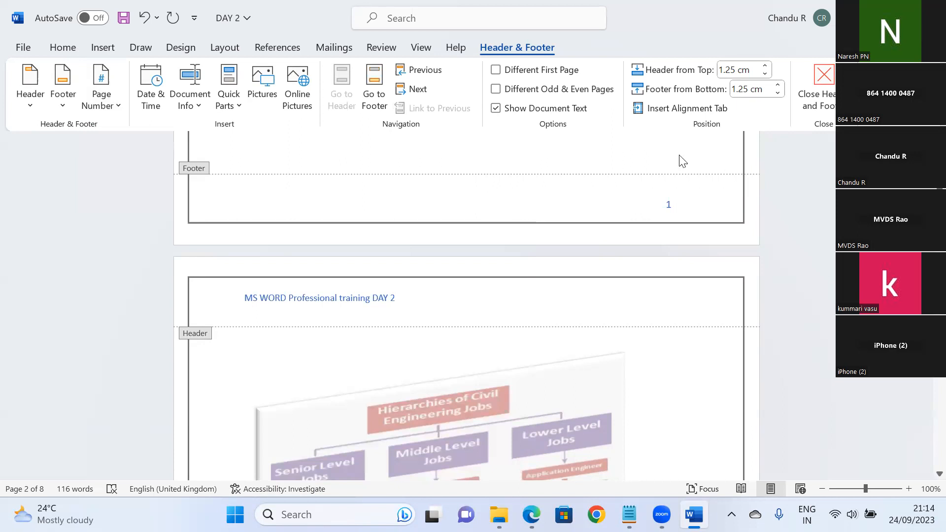
pyautogui.click(823, 87)
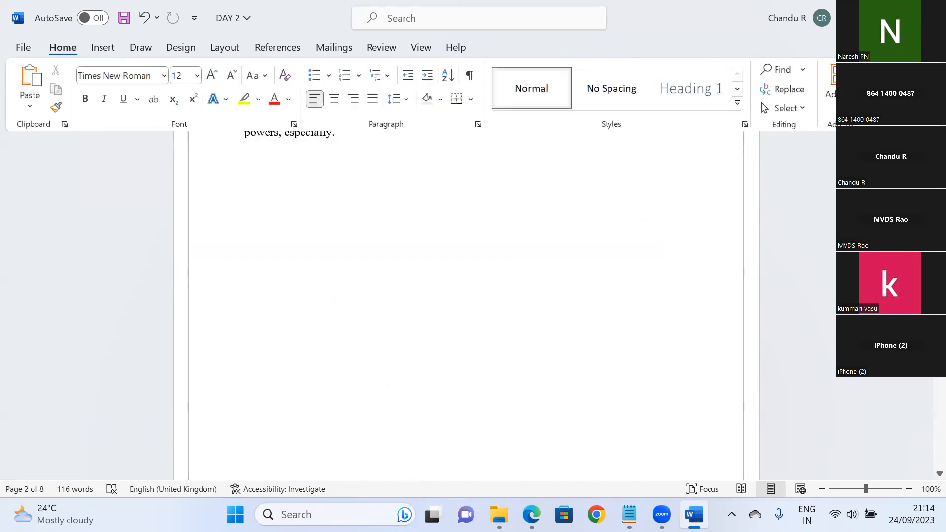
# - Review the plain page numbers in the footers across the document's pages, and return to the first page
pyautogui.scroll(3, 466, 305)
pyautogui.scroll(-8, 466, 305)
pyautogui.scroll(-10, 466, 305)
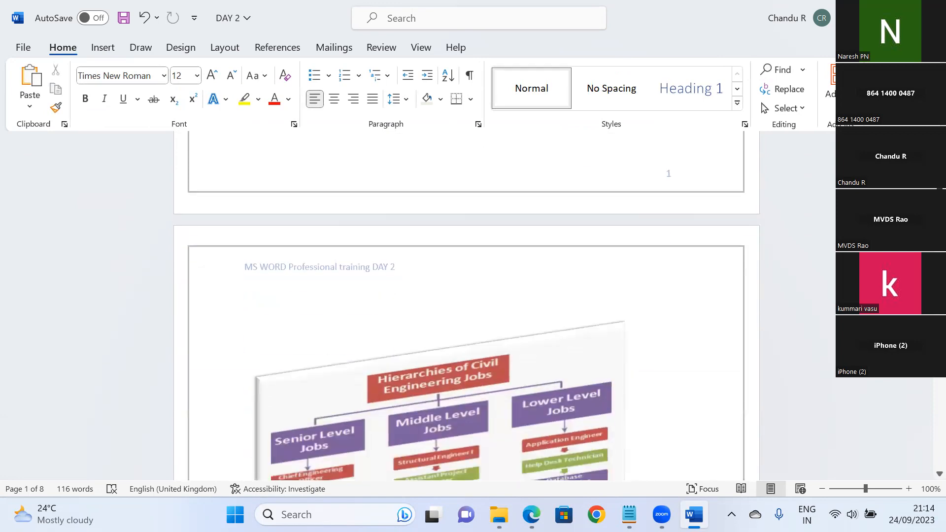
pyautogui.scroll(-10, 466, 306)
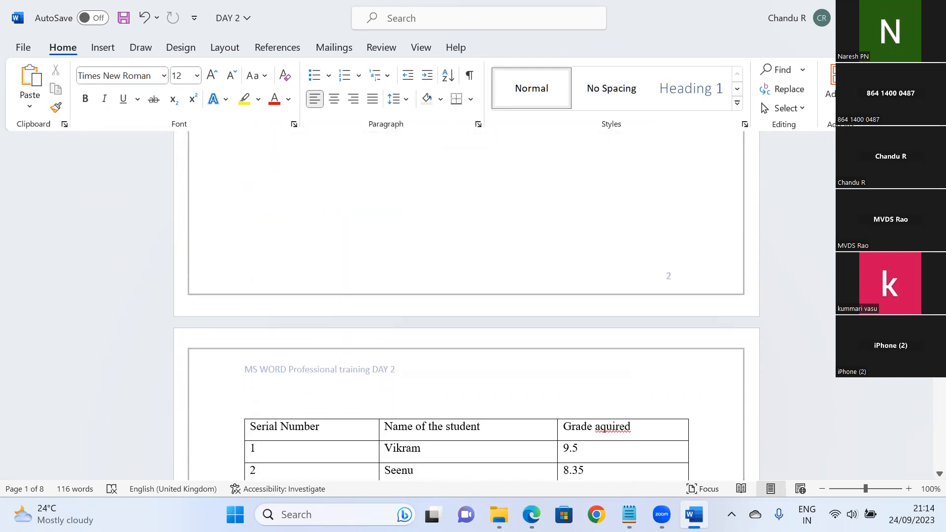
pyautogui.scroll(-10, 466, 306)
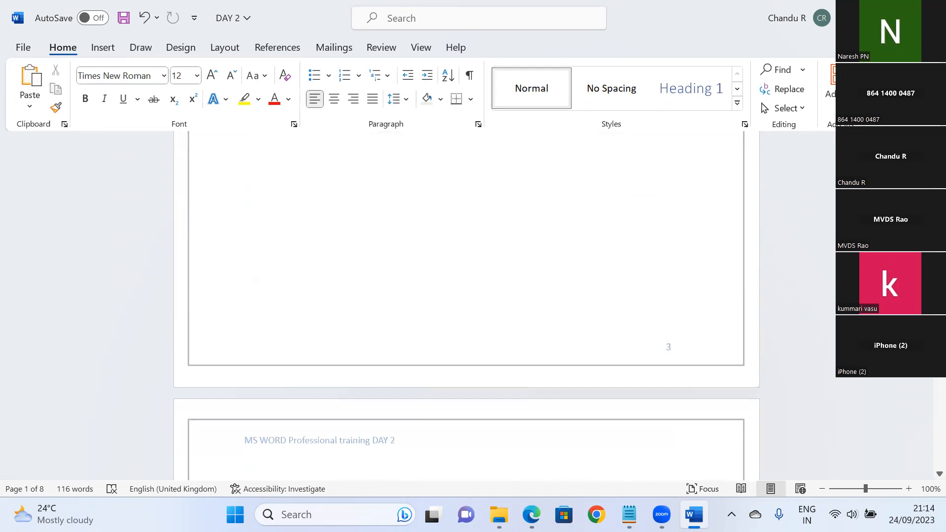
pyautogui.scroll(-10, 466, 305)
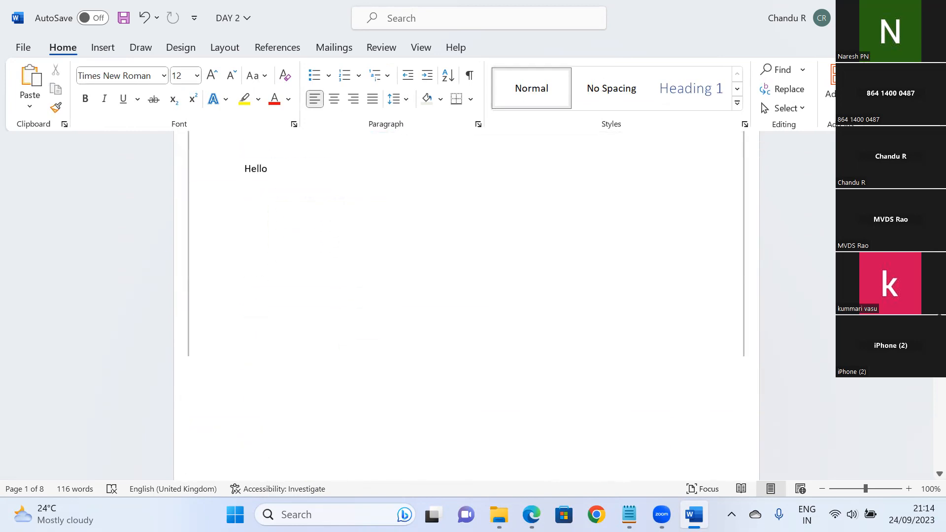
pyautogui.scroll(-8, 466, 305)
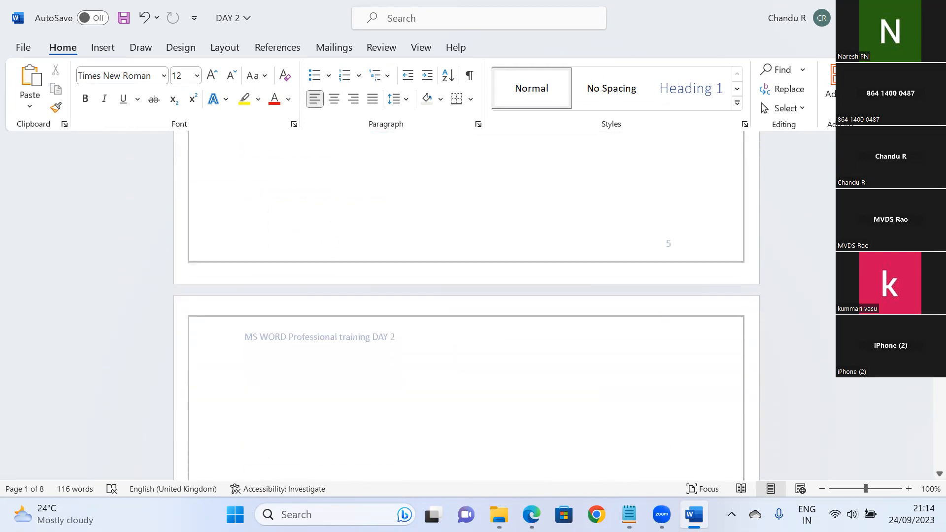
pyautogui.scroll(-10, 466, 305)
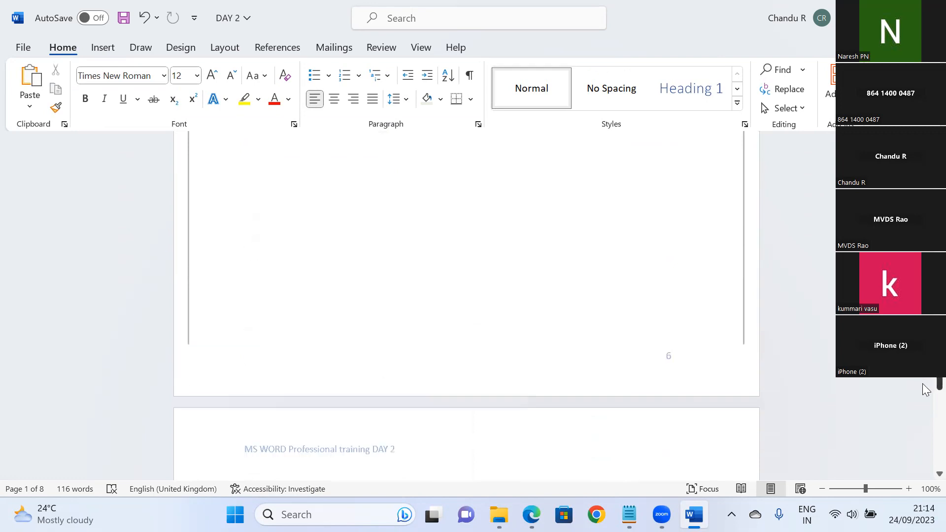
pyautogui.moveTo(925, 400); pyautogui.dragTo(922, 316)
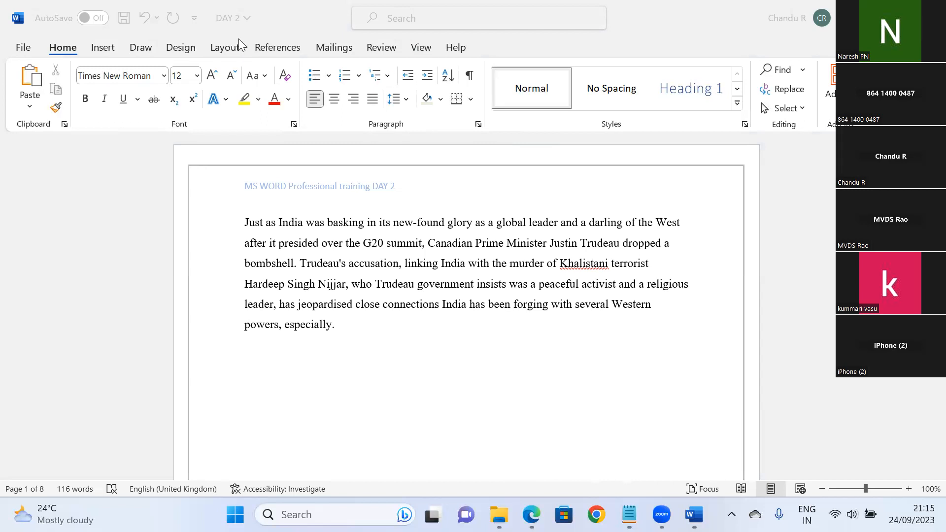
# - Insert a comment on the words "powers, especially." at the paragraph's end reading "Please validate this"
pyautogui.click(101, 47)
pyautogui.click(102, 47)
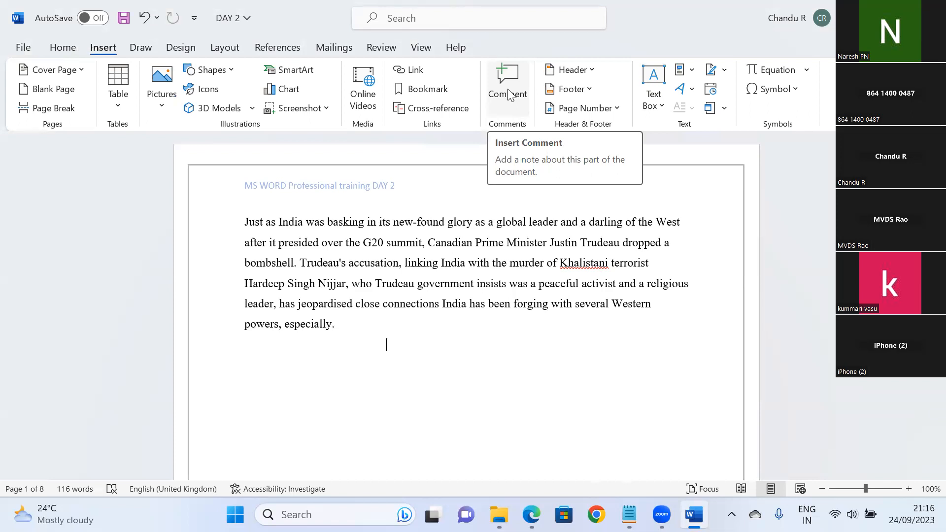
pyautogui.moveTo(323, 326); pyautogui.dragTo(245, 325)
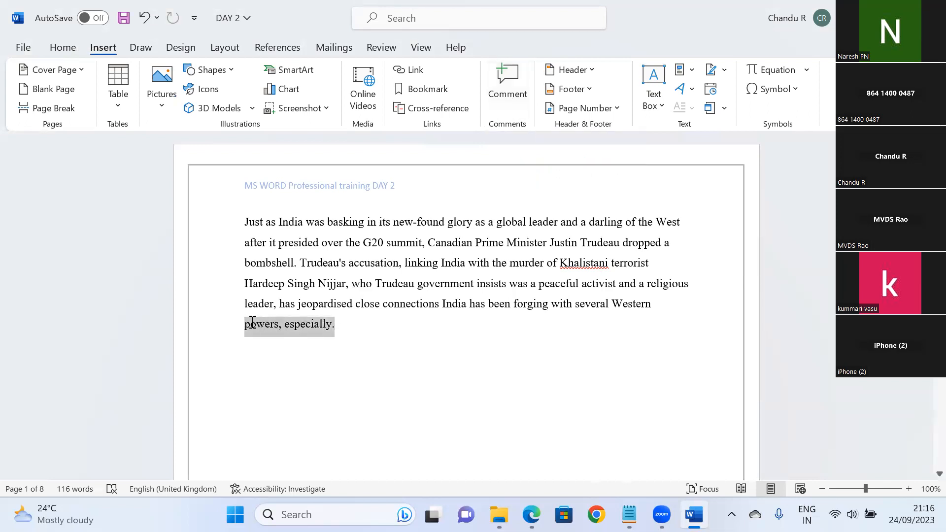
pyautogui.click(513, 88)
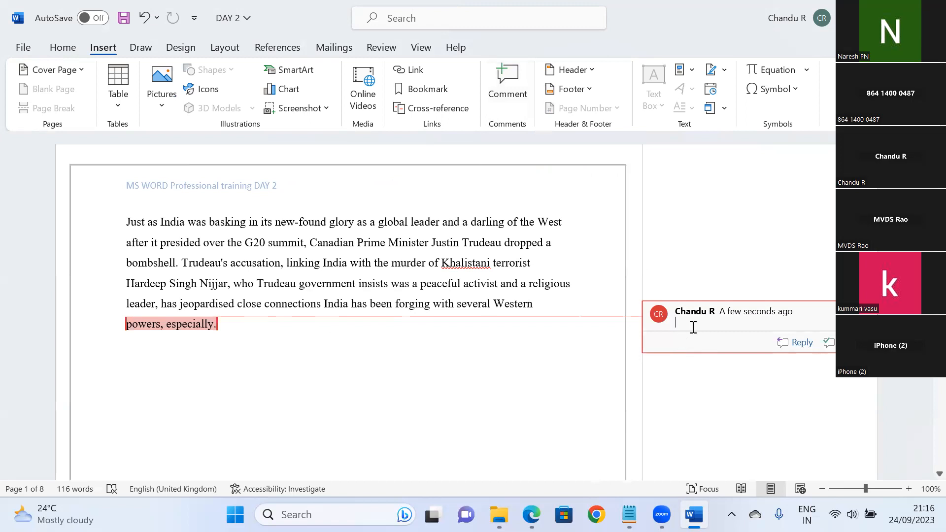
pyautogui.click(687, 343)
pyautogui.write('P')
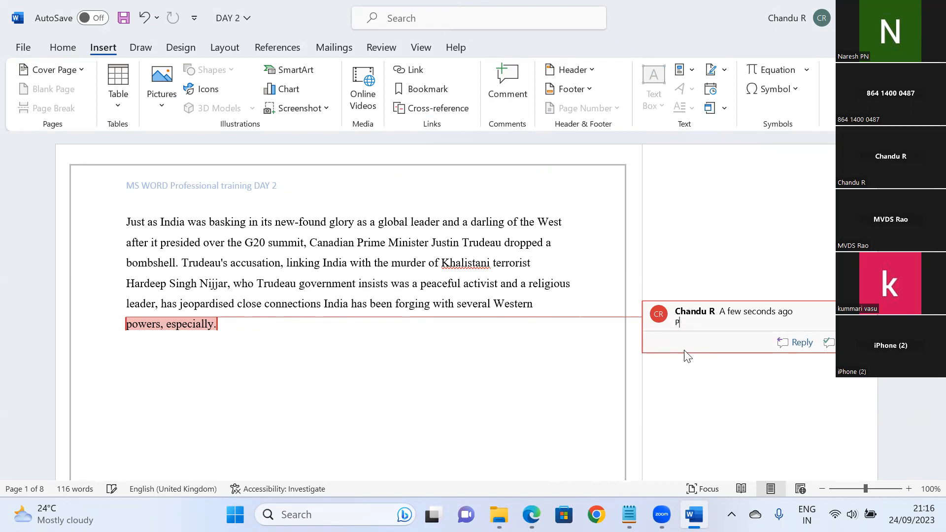
pyautogui.write('lease validate this')
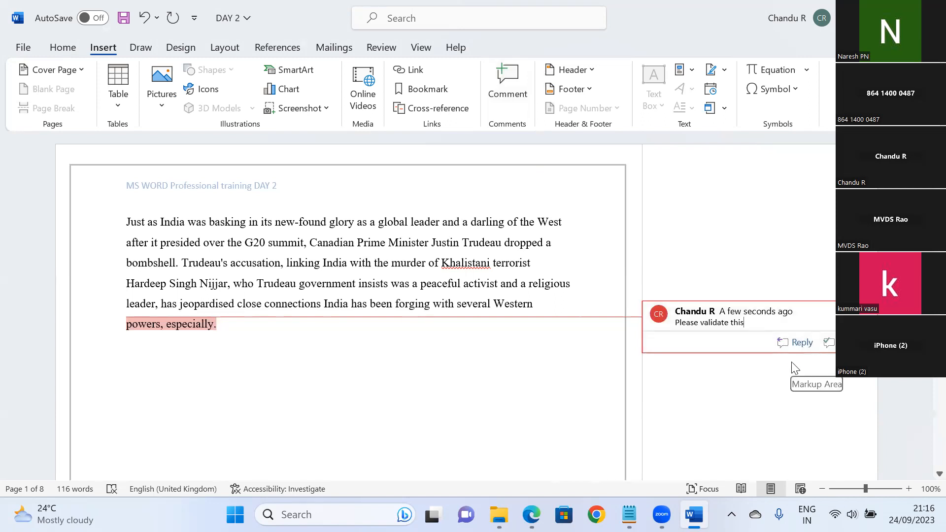
pyautogui.press('Return')
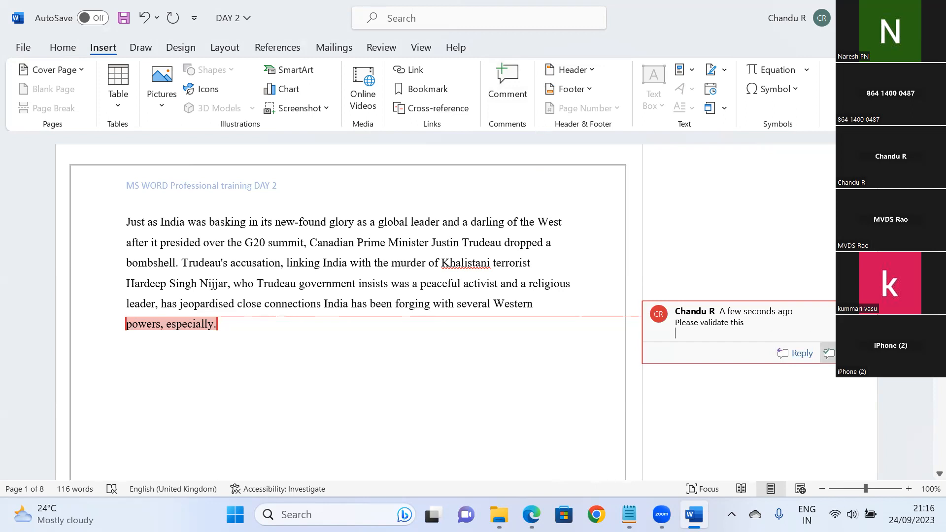
# - Resolve the comment on "powers, especially." and return to the document body
pyautogui.click(829, 354)
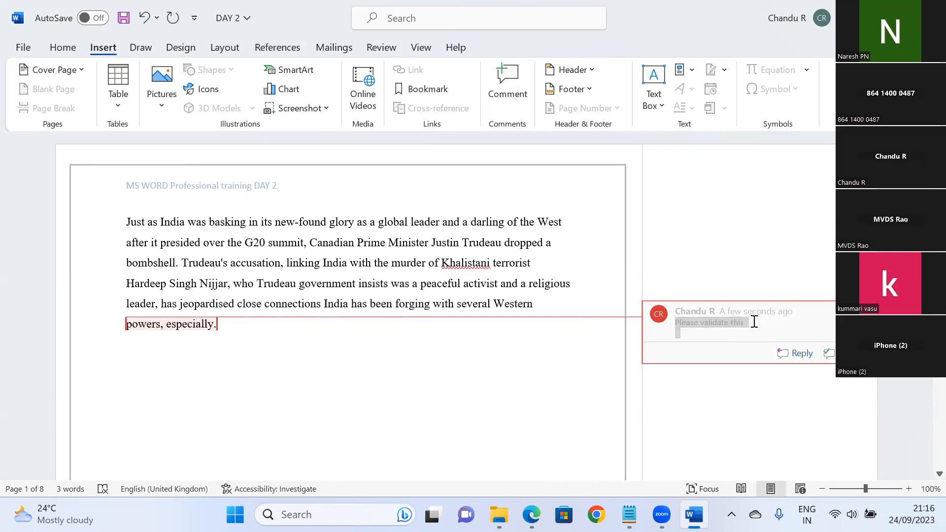
pyautogui.click(755, 326)
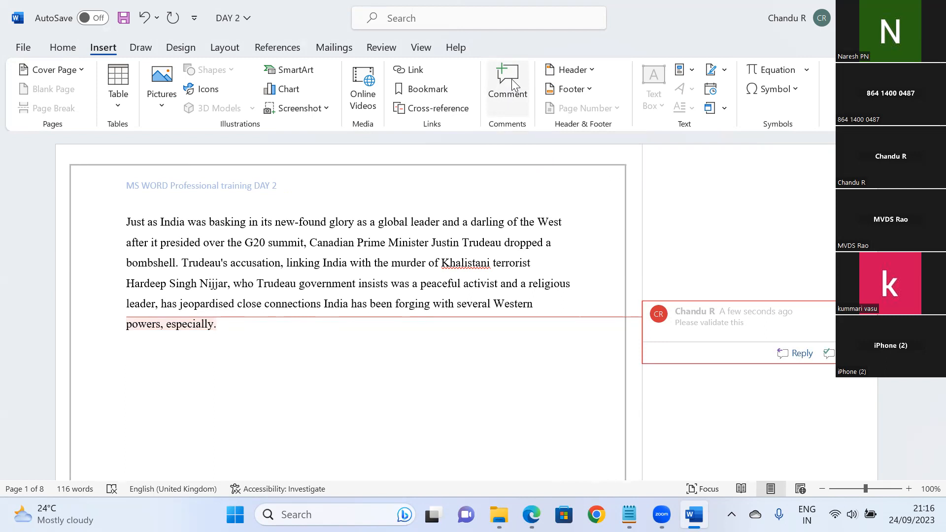
pyautogui.click(587, 377)
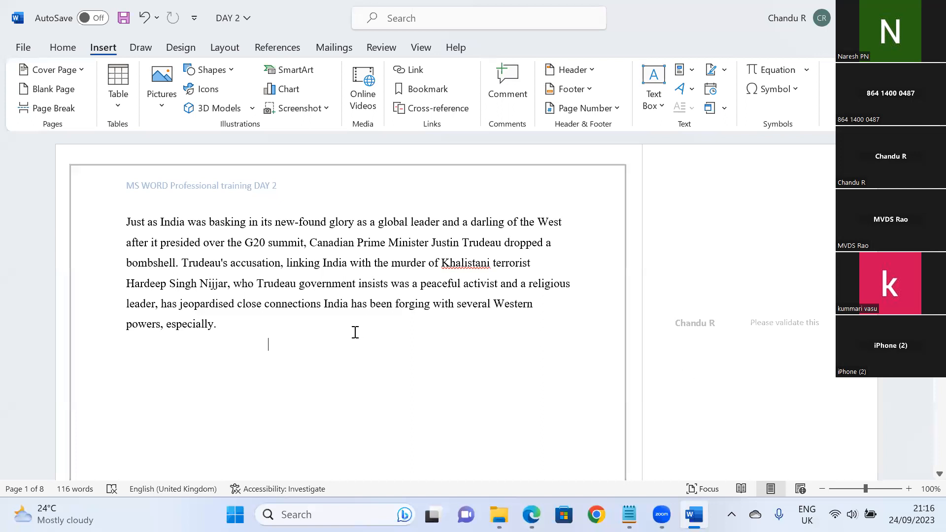
# - Reply to the resolved comment with "Yes sir , will look into it" and add a second, empty reply
pyautogui.hotkey('ctrl', 'z')
pyautogui.click(803, 323)
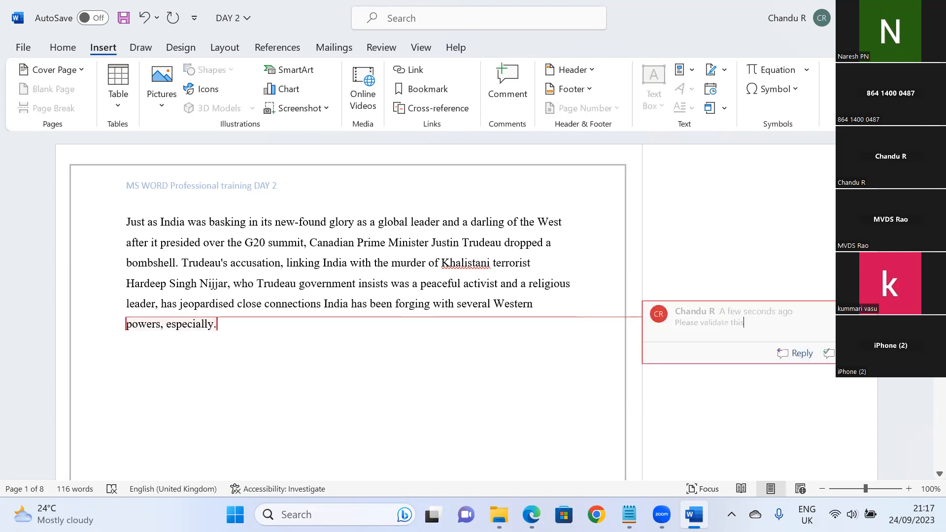
pyautogui.click(804, 356)
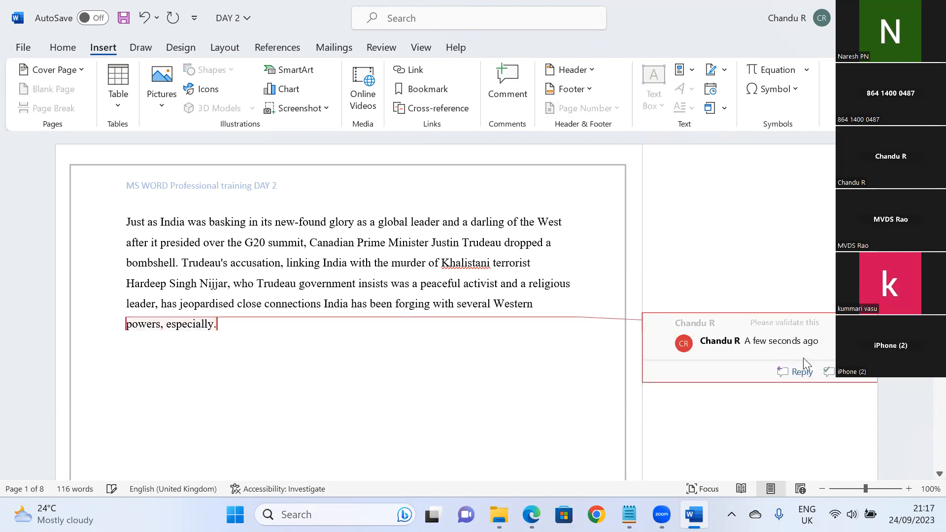
pyautogui.write('Yes sir , will look into it')
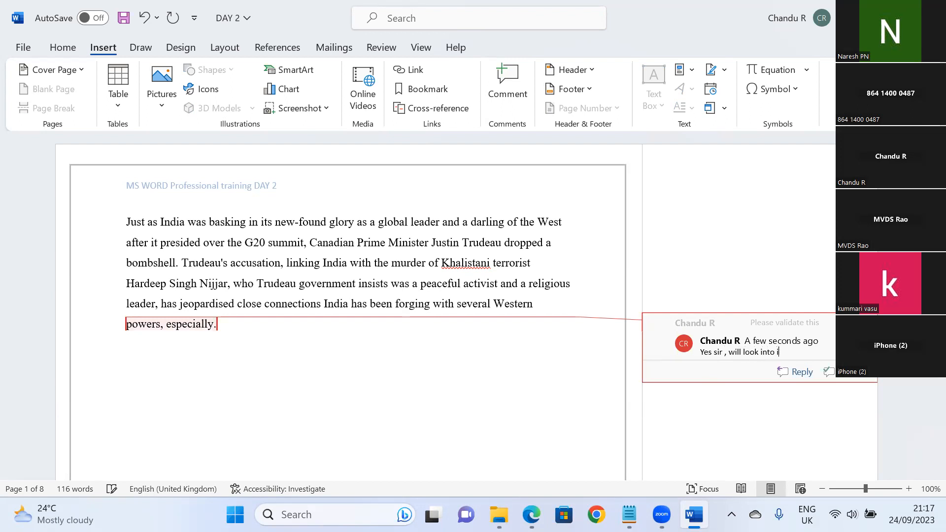
pyautogui.click(794, 375)
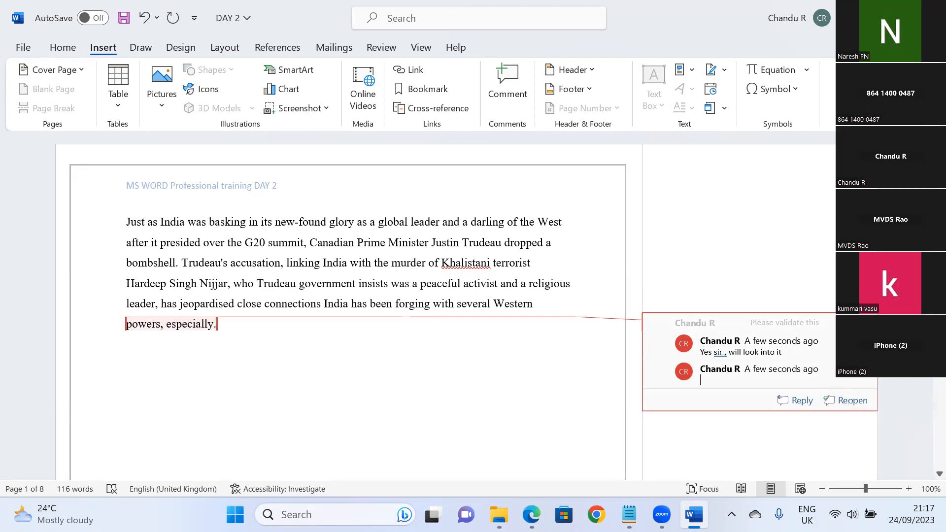
pyautogui.click(485, 449)
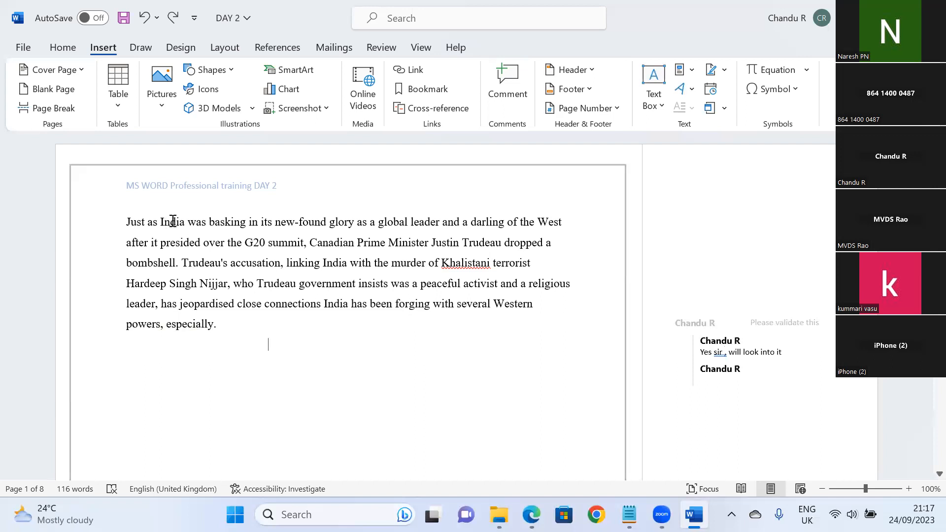
# - Start inserting a hyperlink on the word "India" in the first line, looking through the browsed pages and recent files as link sources
pyautogui.moveTo(161, 220); pyautogui.dragTo(186, 221)
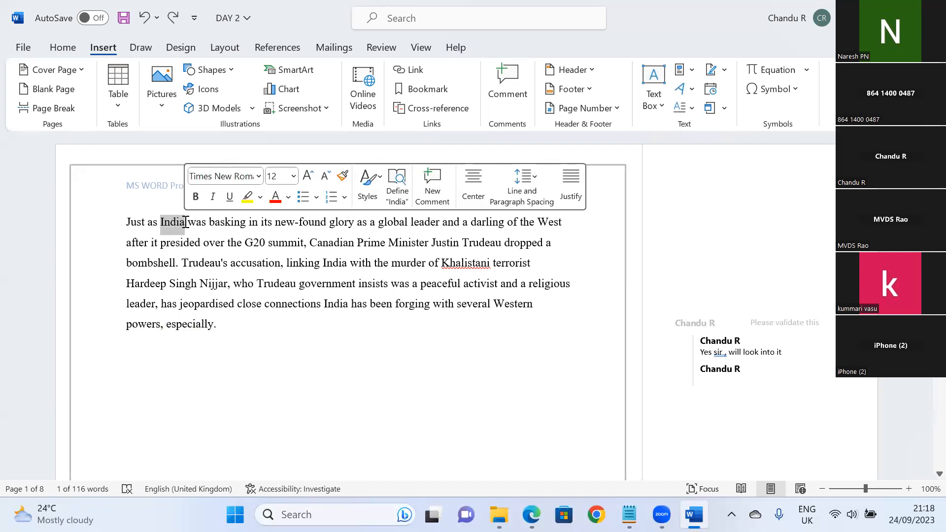
pyautogui.click(416, 73)
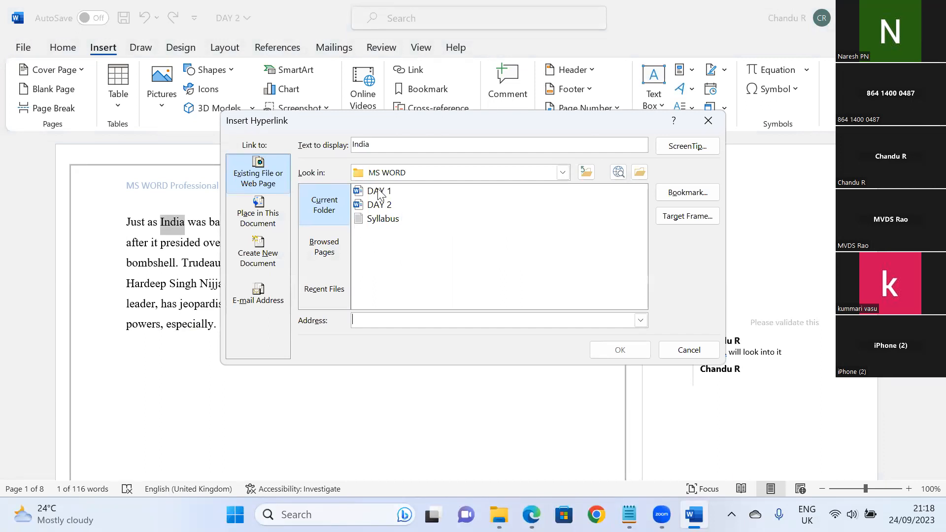
pyautogui.click(324, 256)
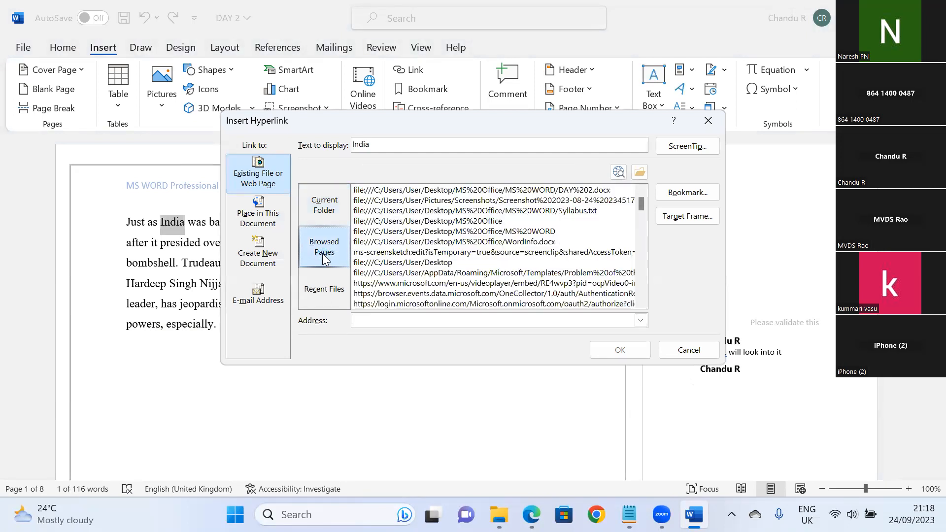
pyautogui.click(330, 292)
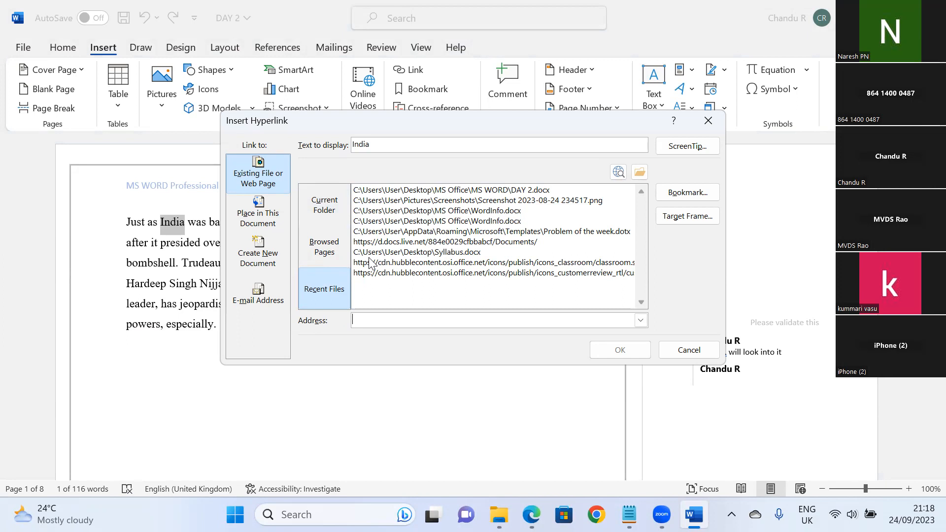
pyautogui.click(338, 260)
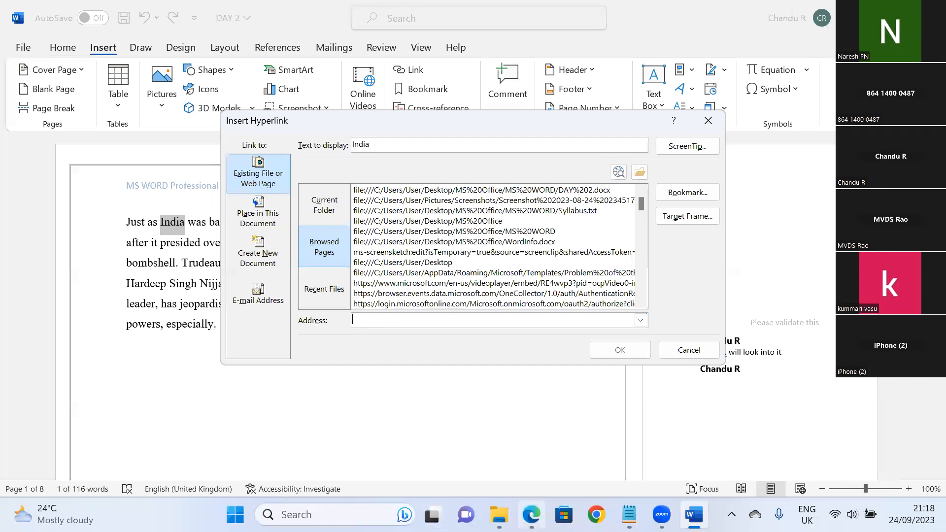
# - Switch to Edge, open google.com in a new tab and search for "India"
pyautogui.click(531, 514)
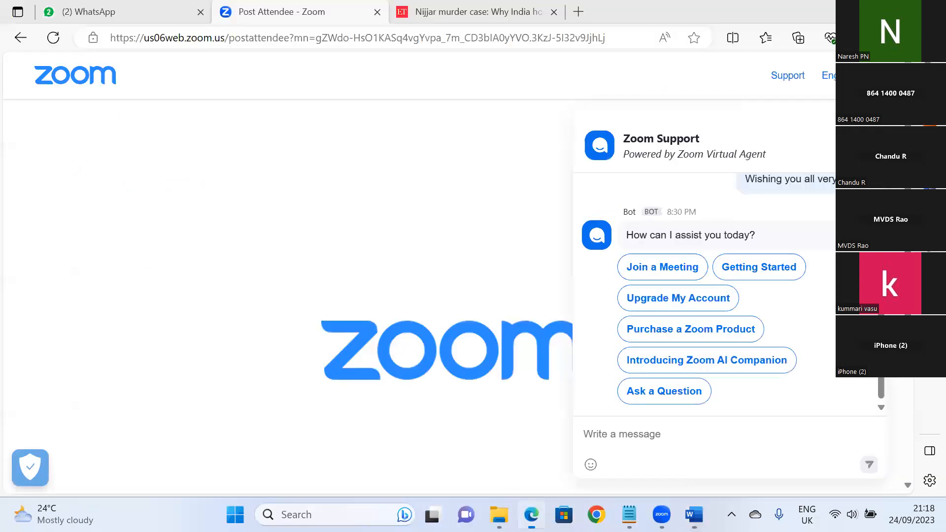
pyautogui.click(583, 11)
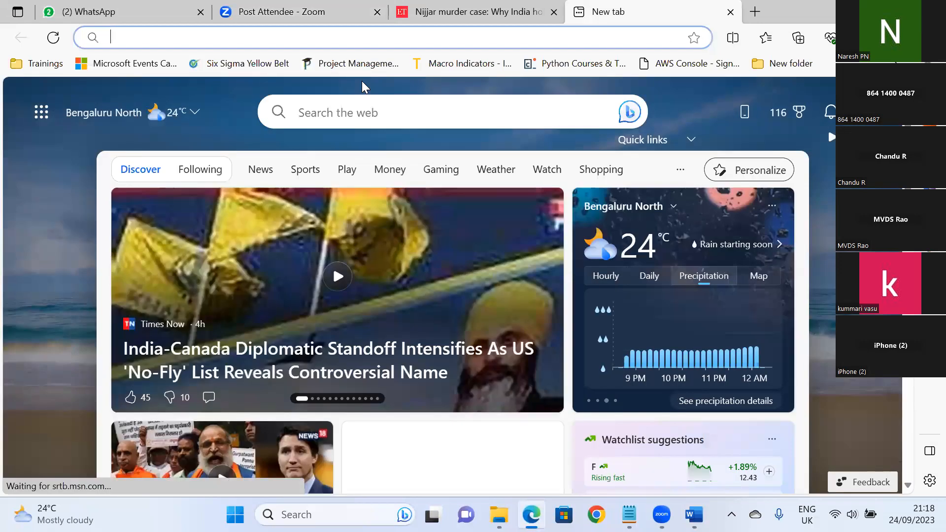
pyautogui.write('google.com')
pyautogui.press('Return')
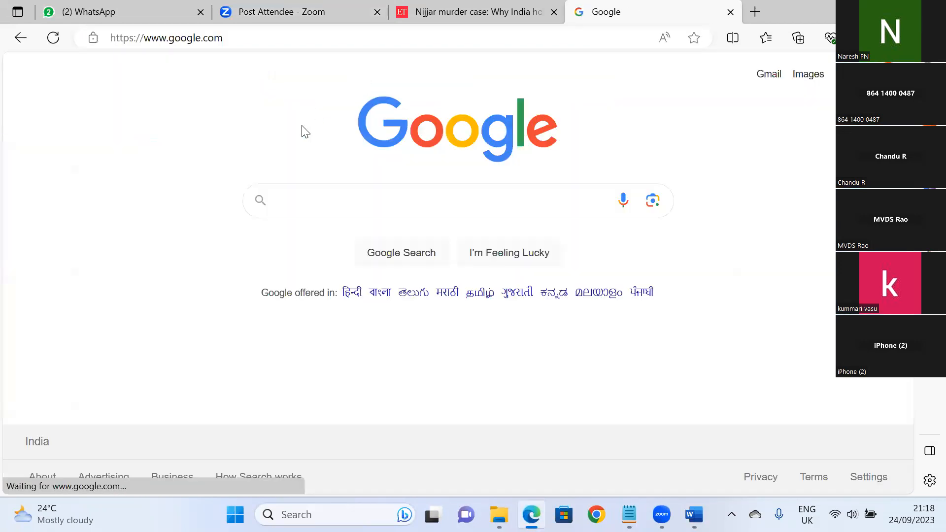
pyautogui.write('India')
pyautogui.press('Return')
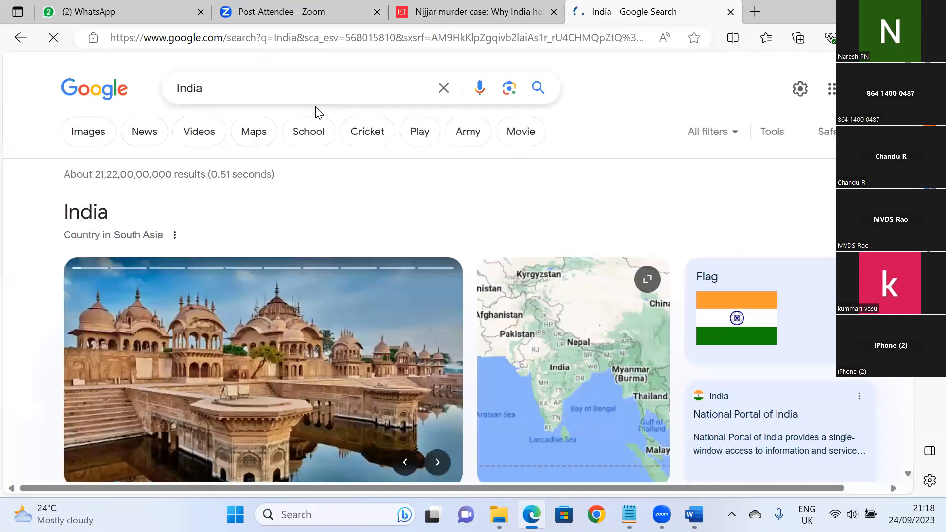
# - Refine the Google search to "India wiki" and open the Wikipedia article on India
pyautogui.click(236, 87)
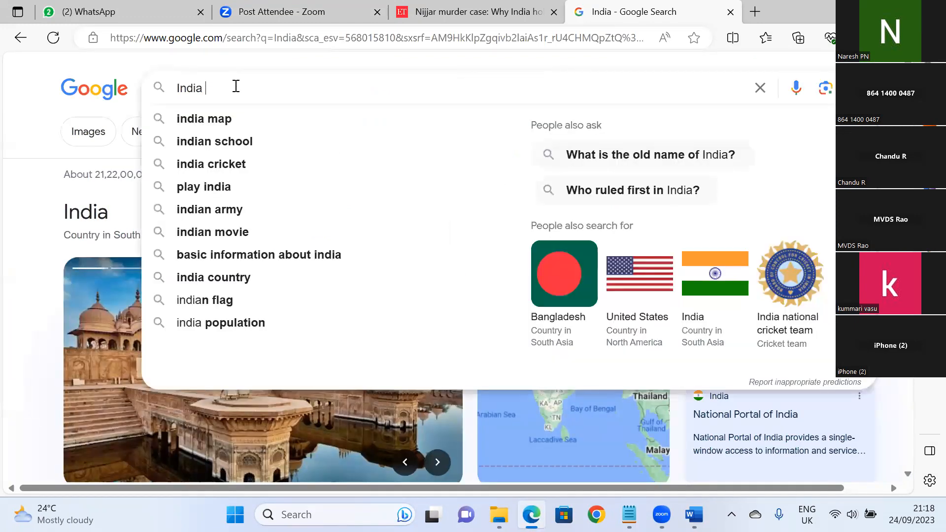
pyautogui.write('wiki')
pyautogui.press('Return')
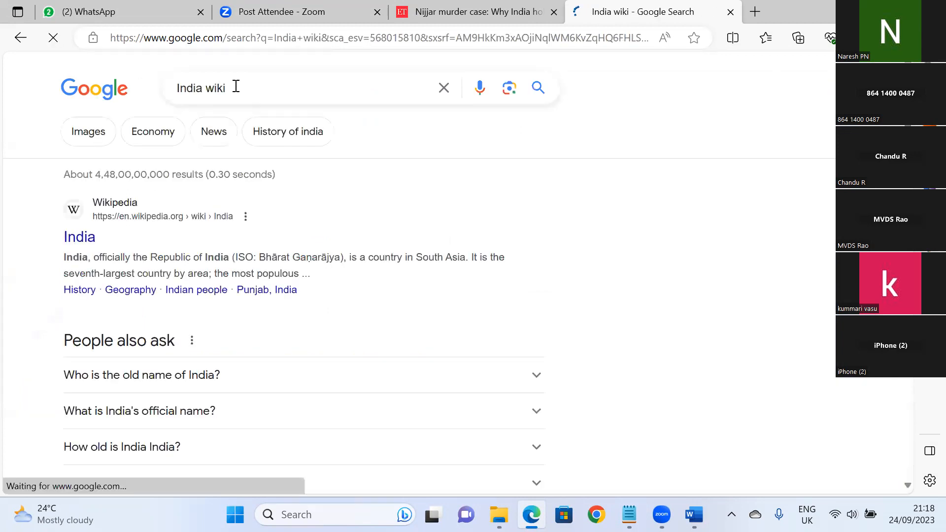
pyautogui.click(77, 236)
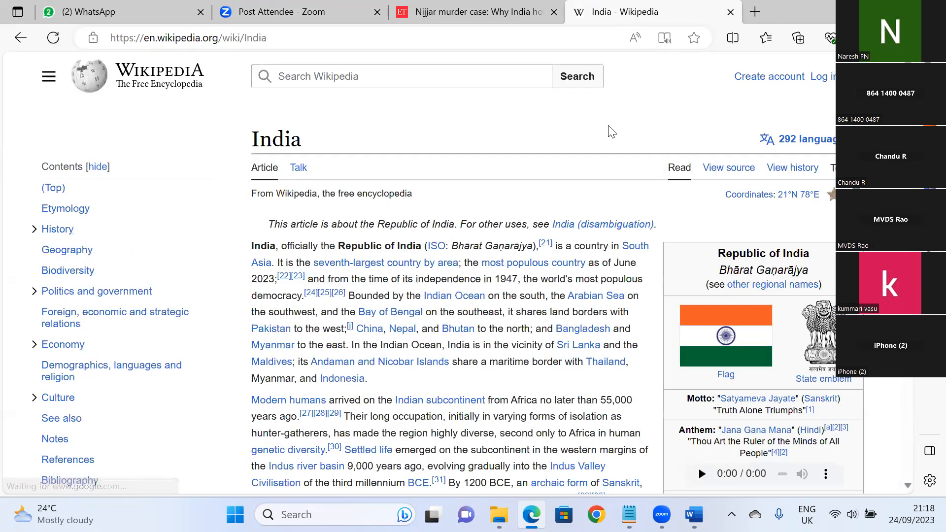
pyautogui.click(308, 39)
pyautogui.hotkey('ctrl', 'c')
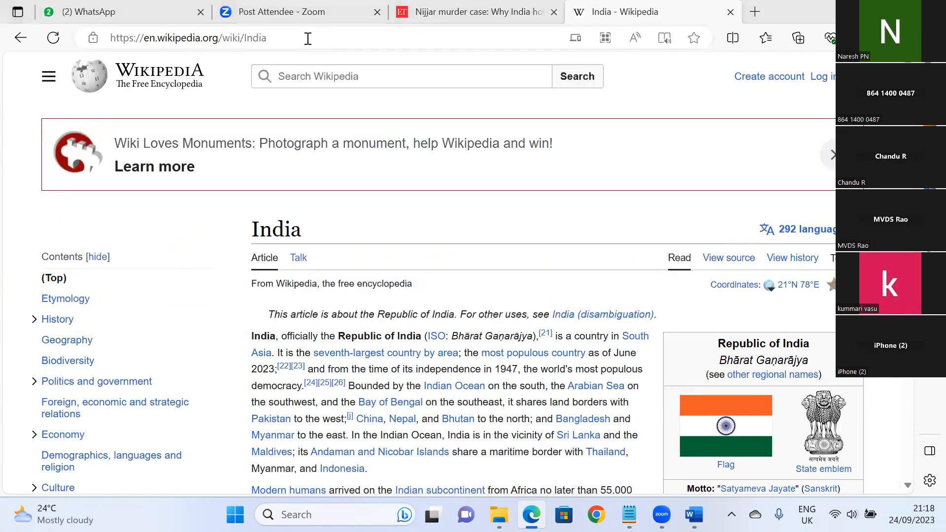
pyautogui.click(281, 11)
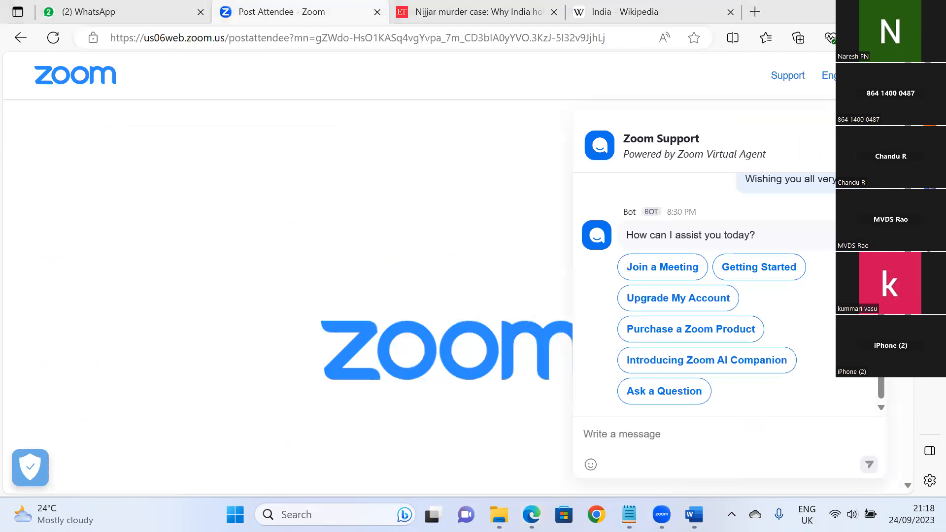
pyautogui.click(694, 515)
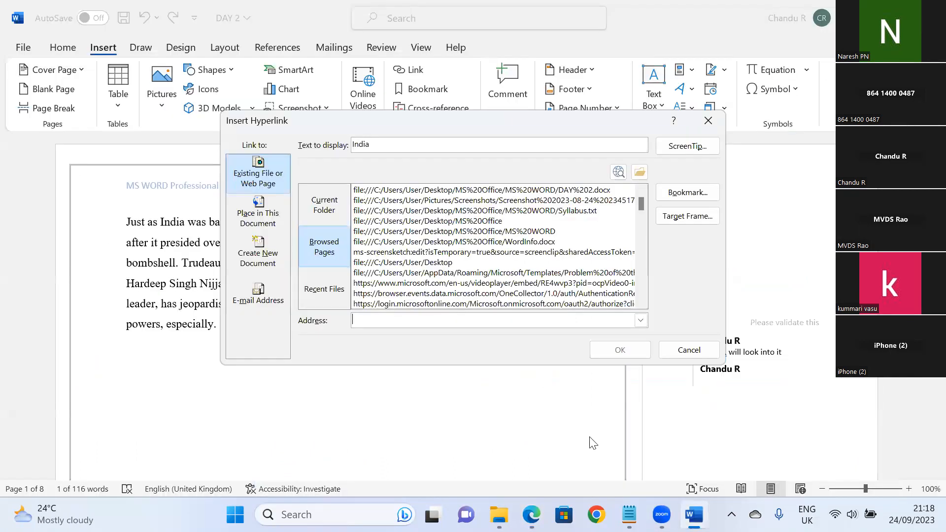
pyautogui.hotkey('ctrl', 'v')
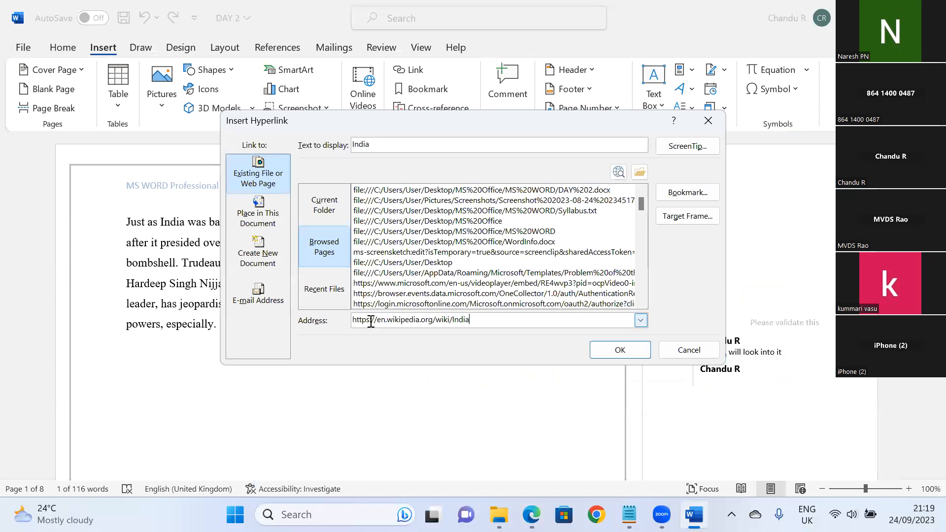
pyautogui.click(628, 351)
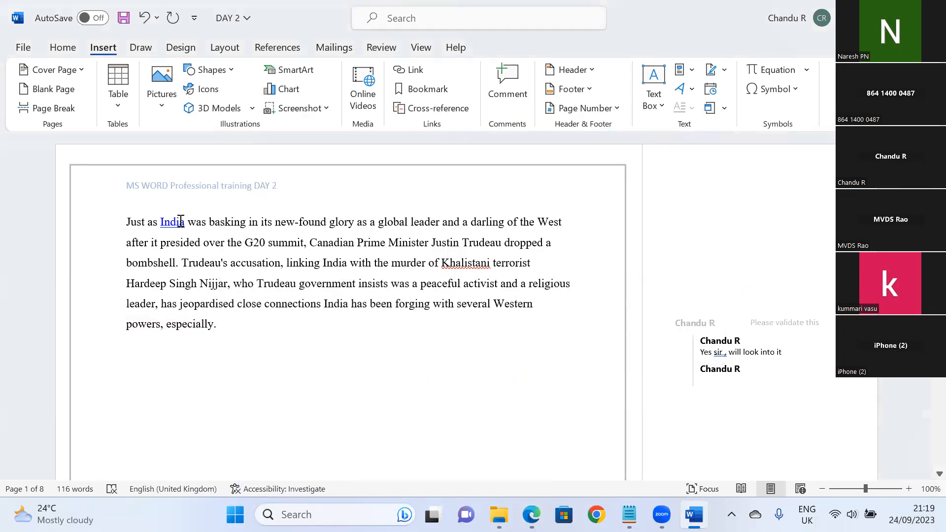
# - Follow the "India" hyperlink to test that it opens the Wikipedia article, and return to the Word document
pyautogui.moveTo(177, 223)
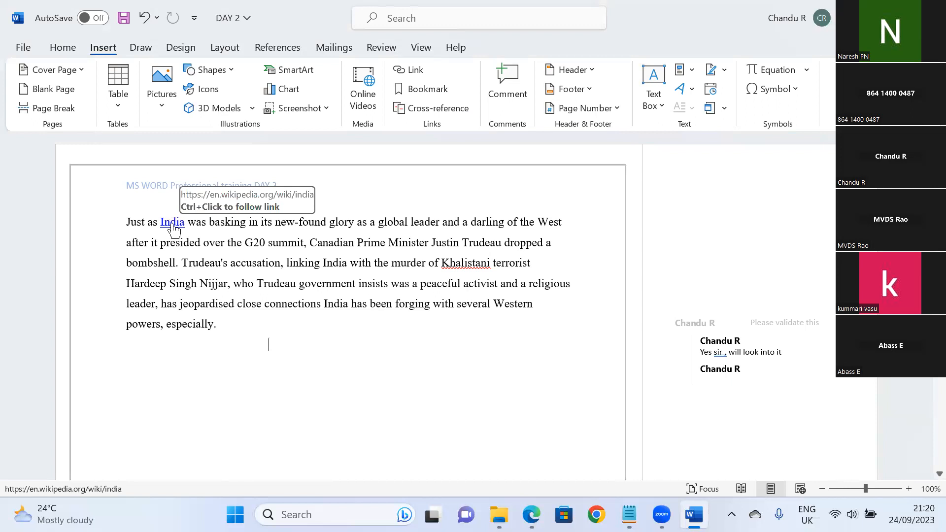
pyautogui.keyDown('ctrl'); pyautogui.click(173, 223); pyautogui.keyUp('ctrl')
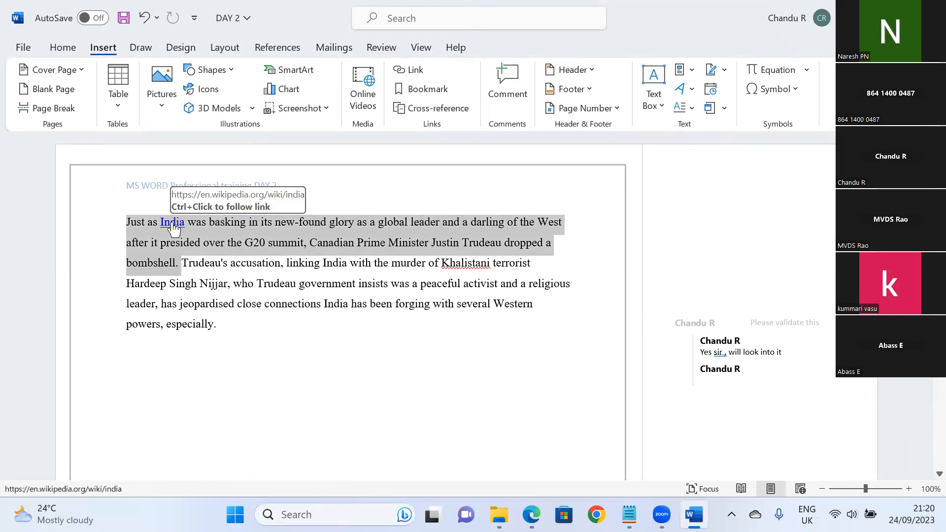
pyautogui.keyDown('ctrl'); pyautogui.click(172, 223); pyautogui.keyUp('ctrl')
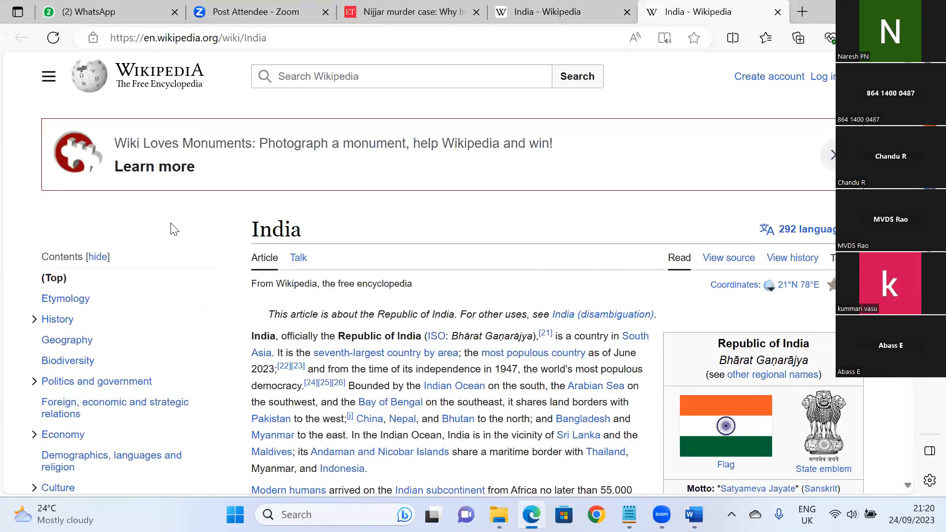
pyautogui.click(929, 12)
pyautogui.click(268, 363)
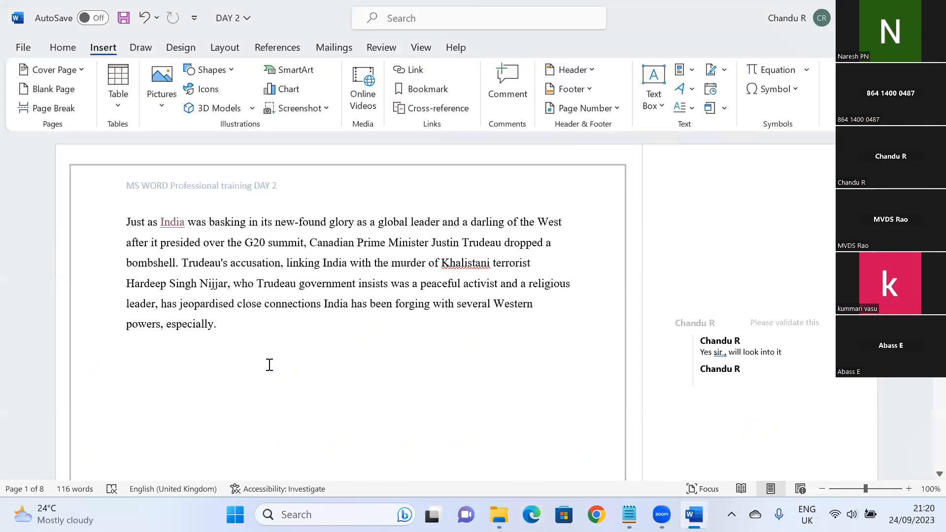
# - Follow the "India" hyperlink again, look through the Wikipedia article and return to the Word document
pyautogui.keyDown('ctrl'); pyautogui.click(172, 230); pyautogui.keyUp('ctrl')
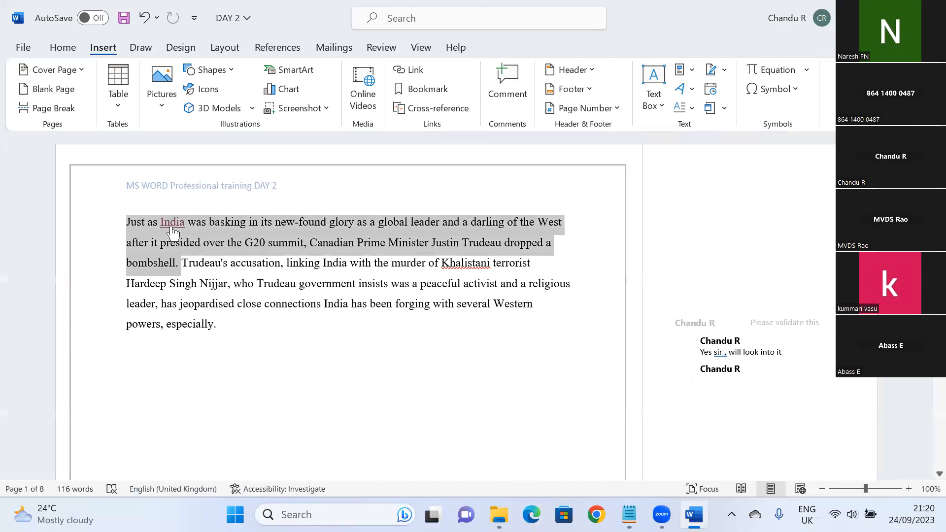
pyautogui.click(173, 229)
pyautogui.keyDown('ctrl'); pyautogui.click(172, 229); pyautogui.keyUp('ctrl')
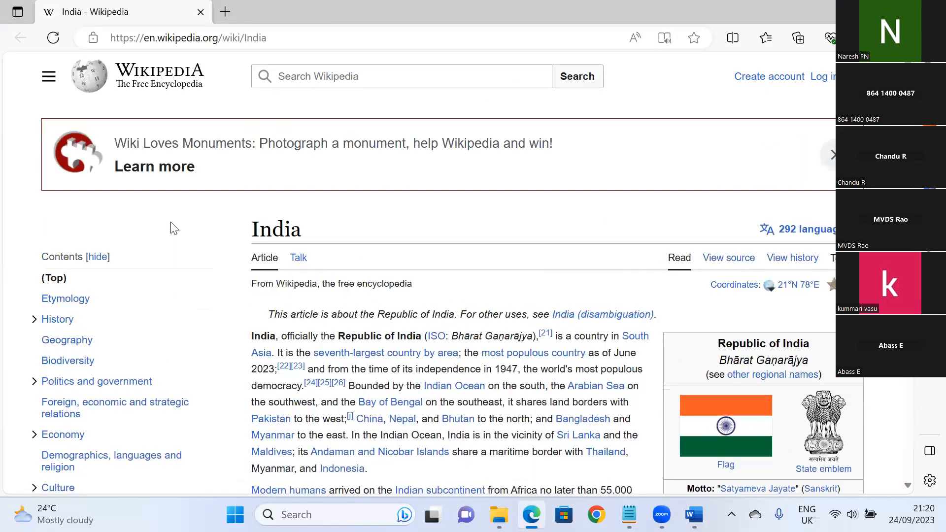
pyautogui.scroll(-9, 173, 229)
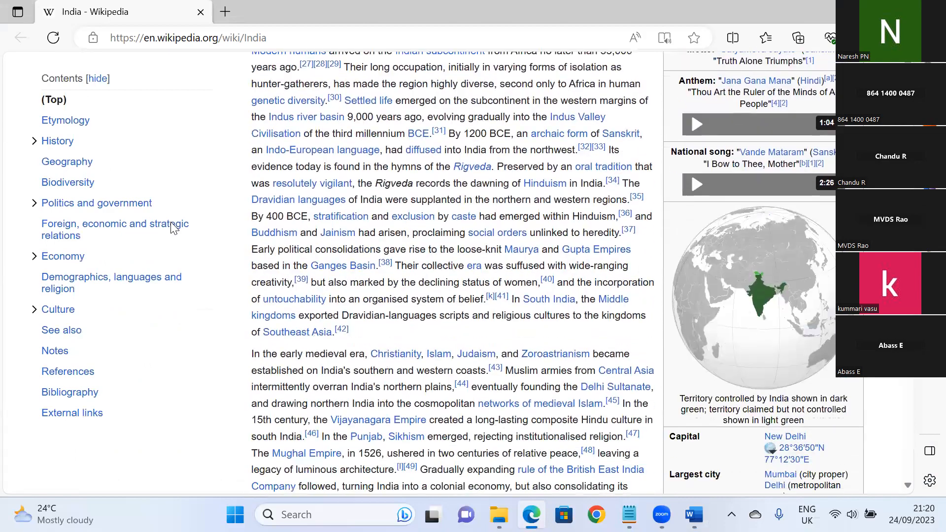
pyautogui.scroll(-10, 174, 228)
pyautogui.scroll(-20, 174, 228)
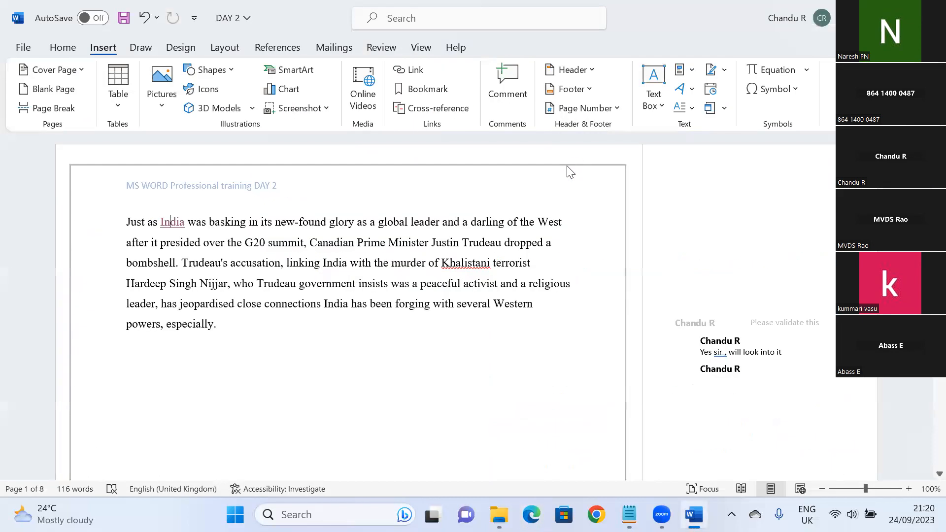
pyautogui.hotkey('alt', 'Tab')
pyautogui.click(366, 350)
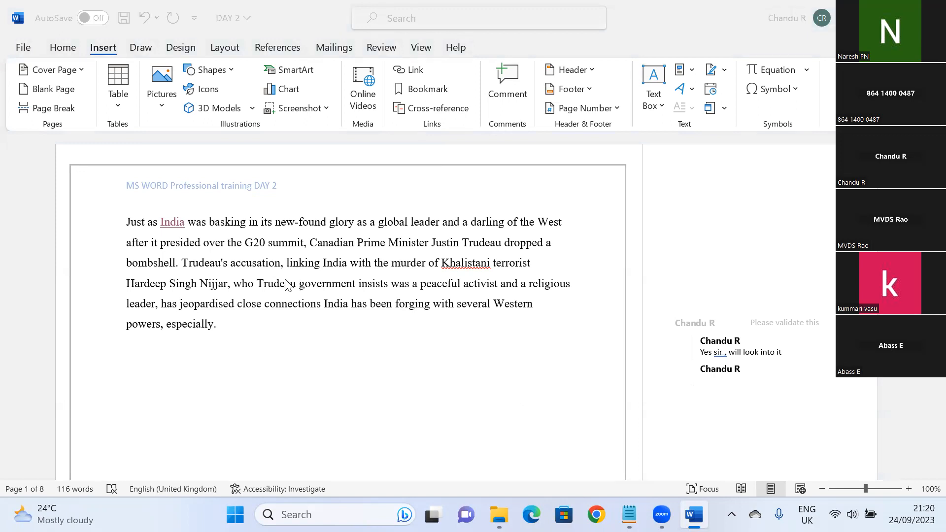
pyautogui.click(246, 242)
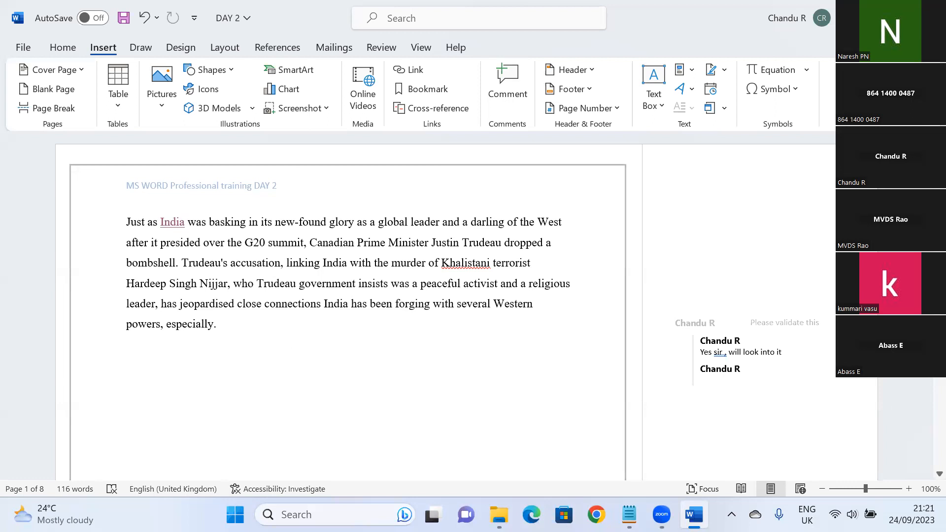
# - Link the words "Sprint planning" in the numbered list above the Scrum Phases diagram to the existing file Syllabus.txt
pyautogui.scroll(-8, 344, 305)
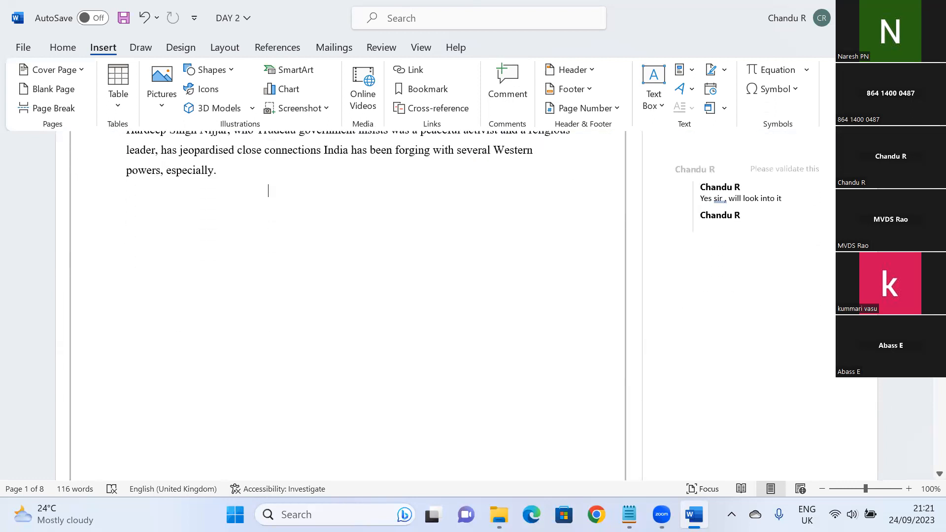
pyautogui.scroll(5, 344, 305)
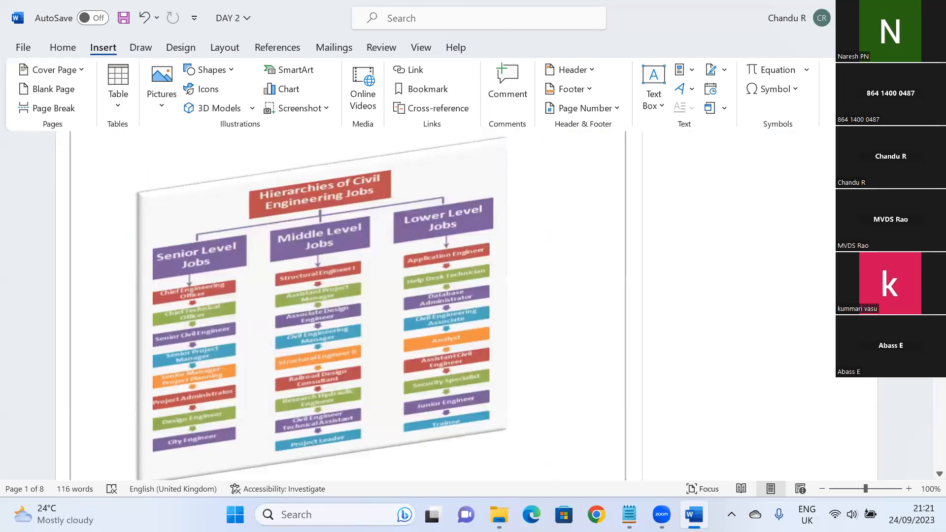
pyautogui.scroll(-8, 345, 306)
pyautogui.scroll(-3, 344, 305)
pyautogui.scroll(-3, 345, 305)
pyautogui.scroll(3, 345, 305)
pyautogui.scroll(-6, 345, 305)
pyautogui.scroll(-12, 344, 305)
pyautogui.scroll(-4, 345, 306)
pyautogui.scroll(5, 345, 306)
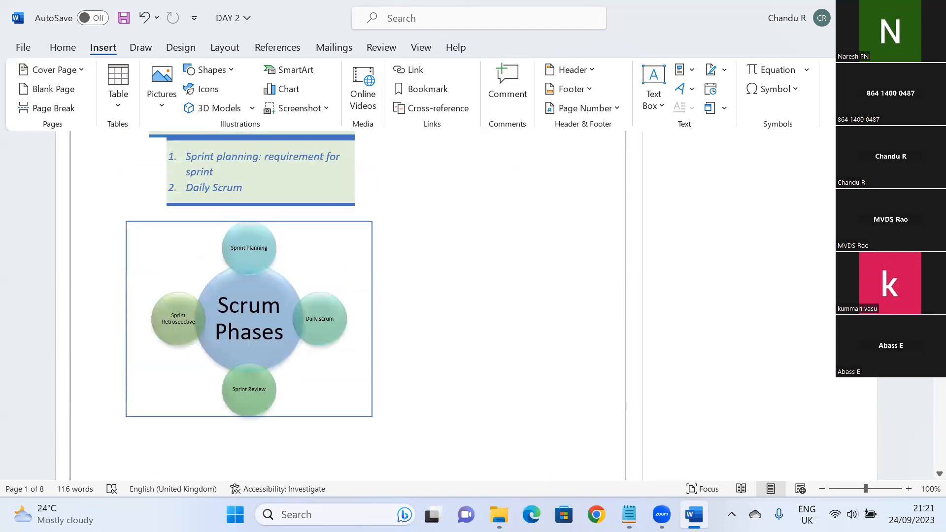
pyautogui.scroll(1, 584, 358)
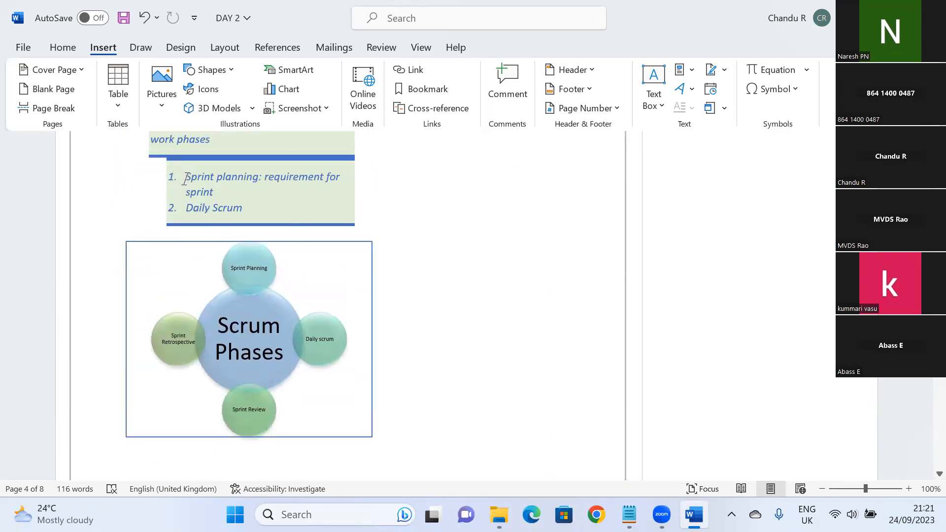
pyautogui.moveTo(185, 178); pyautogui.dragTo(246, 180)
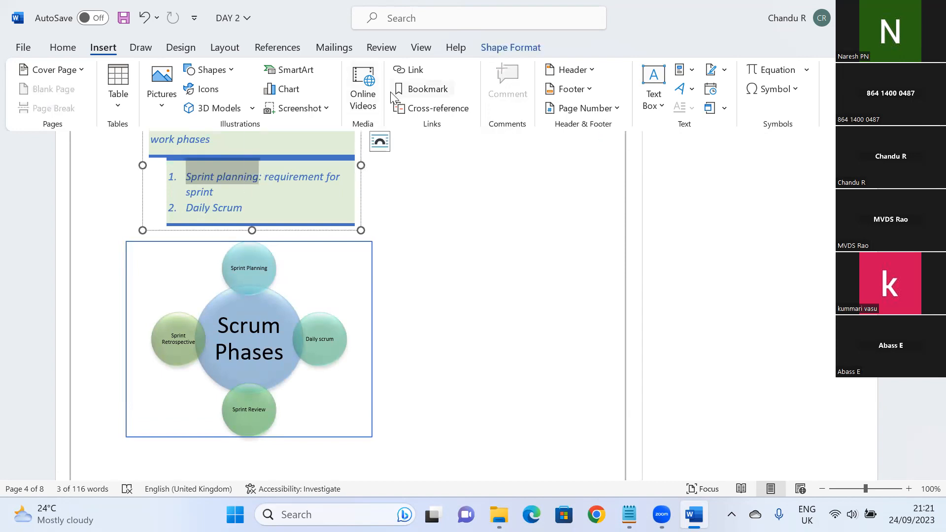
pyautogui.click(416, 73)
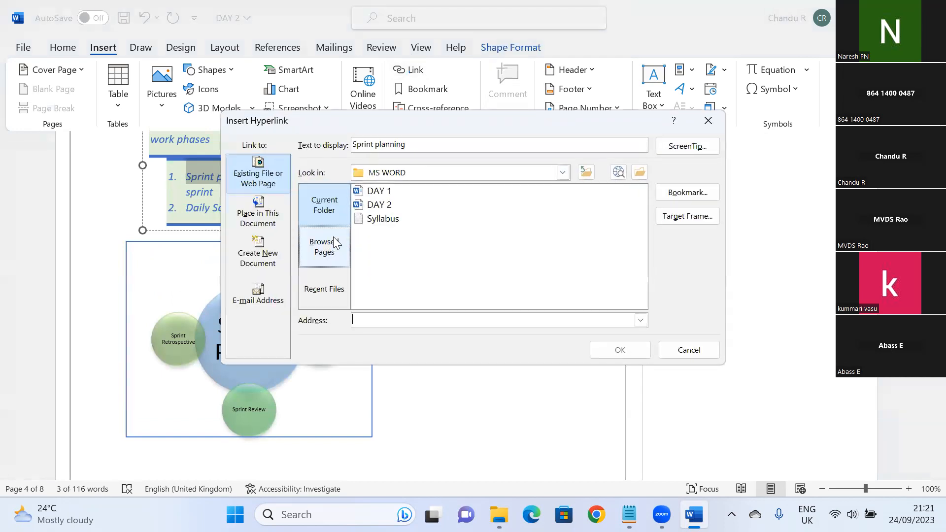
pyautogui.click(388, 219)
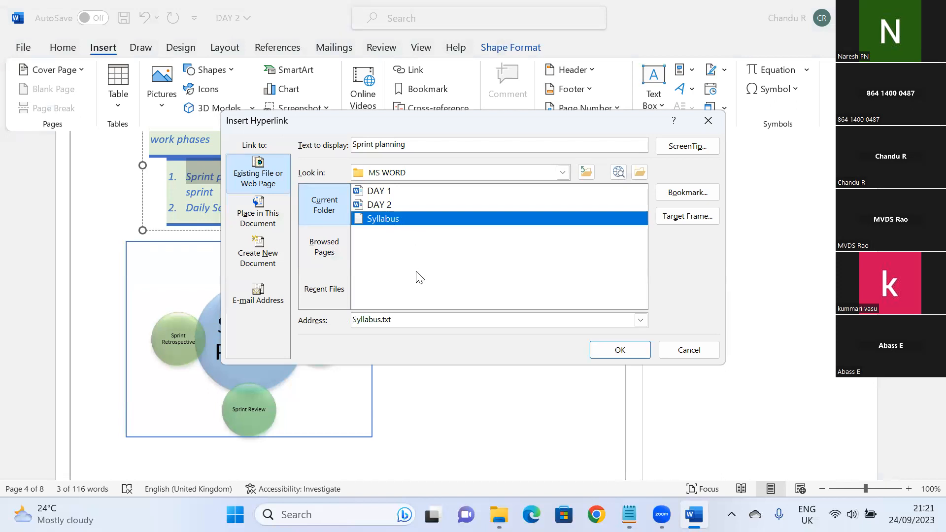
pyautogui.click(620, 350)
pyautogui.click(500, 340)
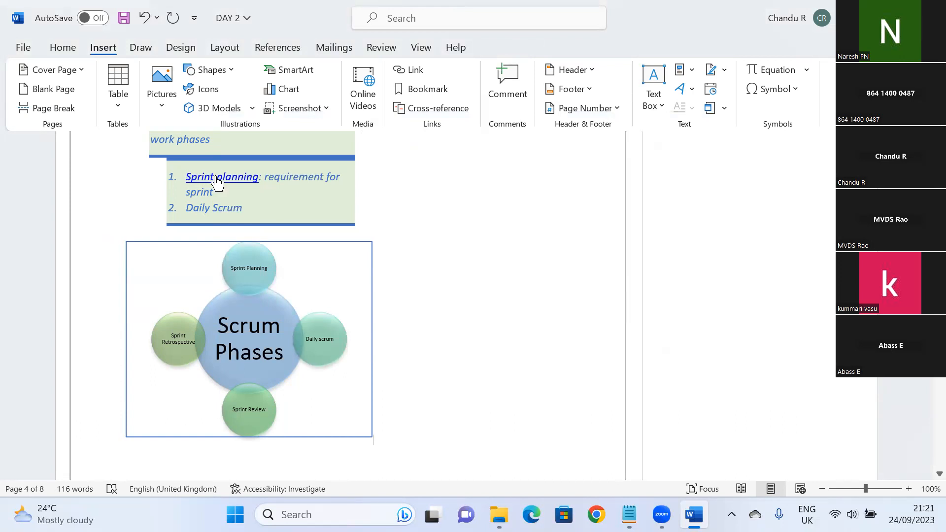
# - Follow the "Sprint planning" link to test it, and close the Notepad window without saving changes
pyautogui.keyDown('ctrl'); pyautogui.click(217, 178); pyautogui.keyUp('ctrl')
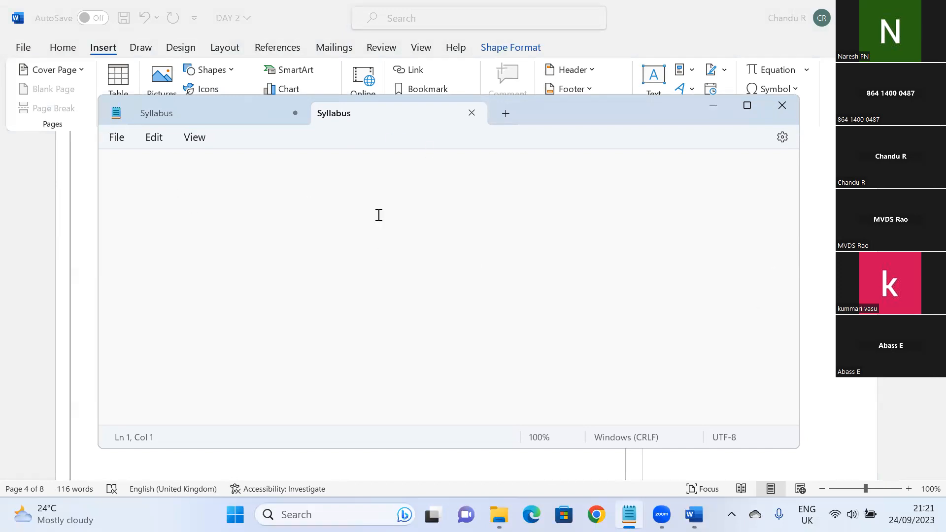
pyautogui.click(778, 108)
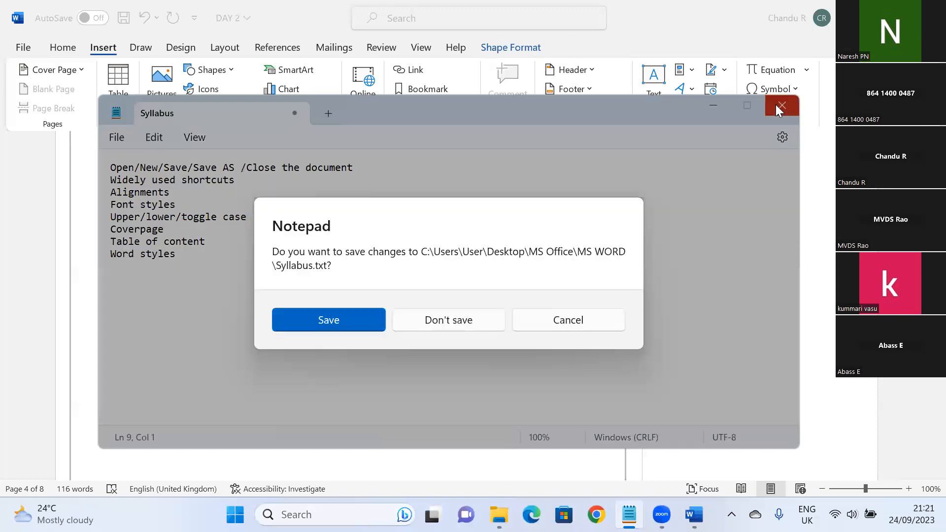
pyautogui.click(471, 327)
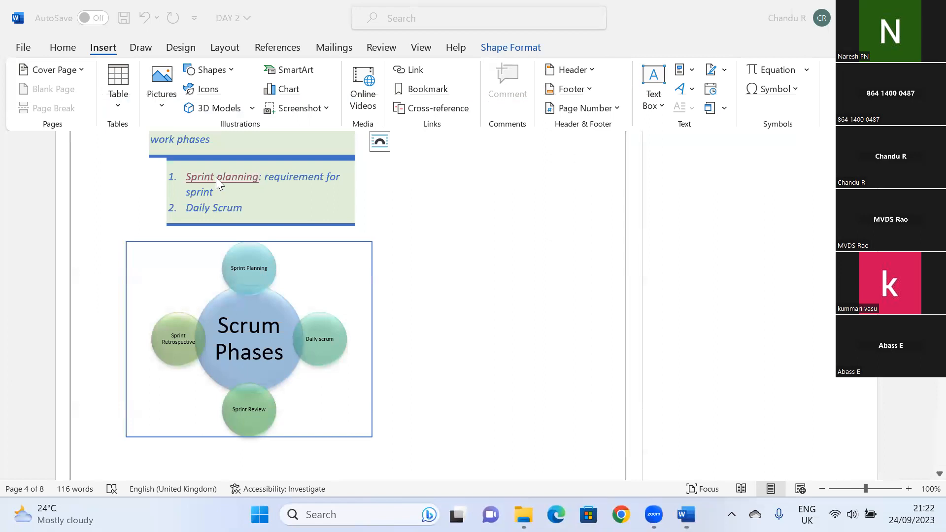
# - Open the "Sprint planning" hyperlink for editing, list the browsed pages and clear the link's address
pyautogui.click(247, 177)
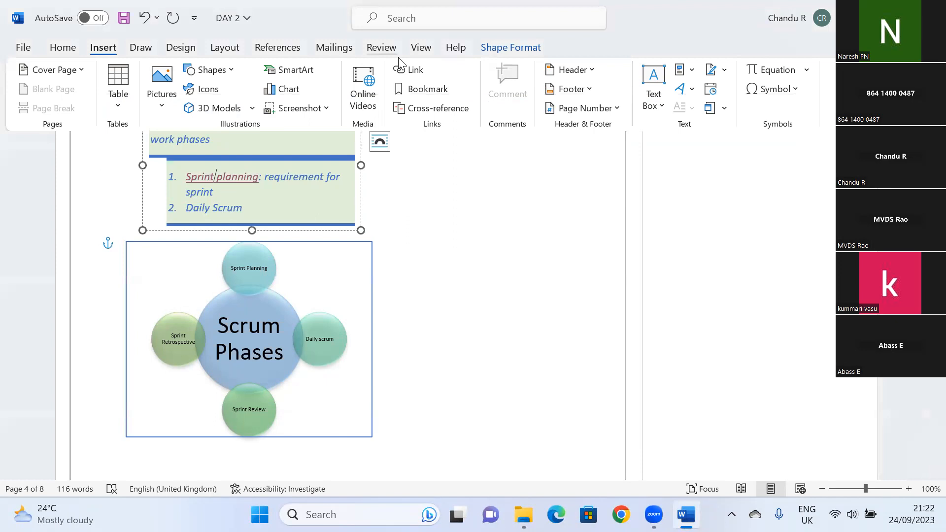
pyautogui.click(416, 74)
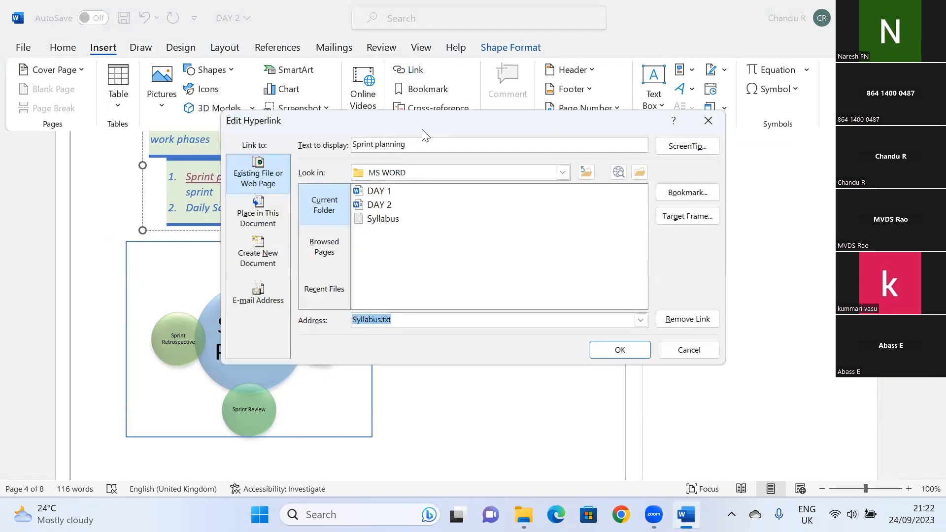
pyautogui.click(337, 247)
pyautogui.click(430, 327)
pyautogui.press('BackSpace')
pyautogui.press('BackSpace')
pyautogui.press('BackSpace')
pyautogui.press('BackSpace')
pyautogui.press('BackSpace')
pyautogui.press('BackSpace')
pyautogui.press('BackSpace')
pyautogui.press('BackSpace')
pyautogui.press('BackSpace')
pyautogui.press('BackSpace')
pyautogui.press('BackSpace')
pyautogui.press('BackSpace')
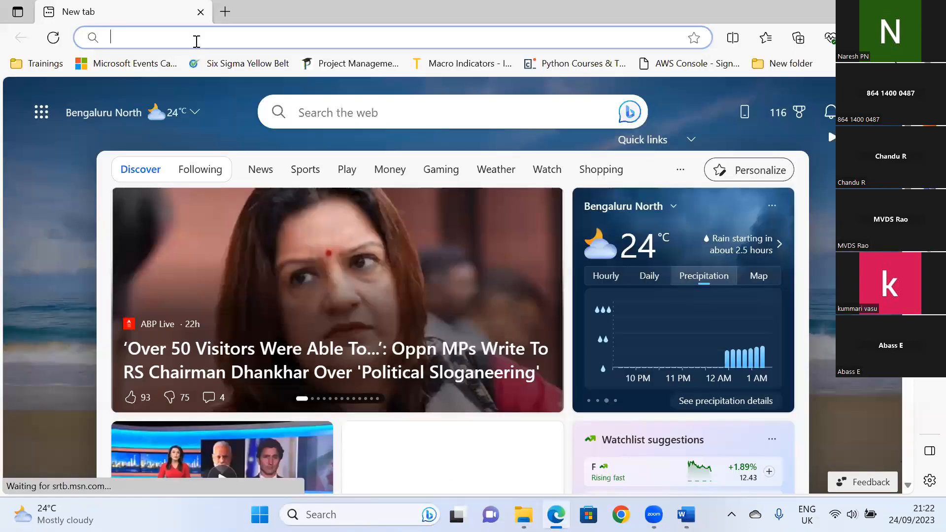
# - Switch to Edge and search the web for "sprint planning"
pyautogui.click(196, 42)
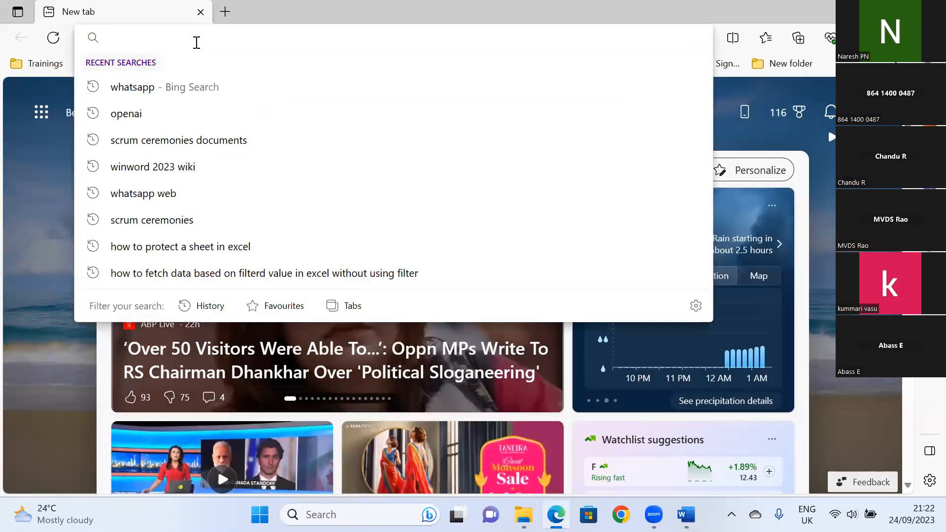
pyautogui.write('sprint ')
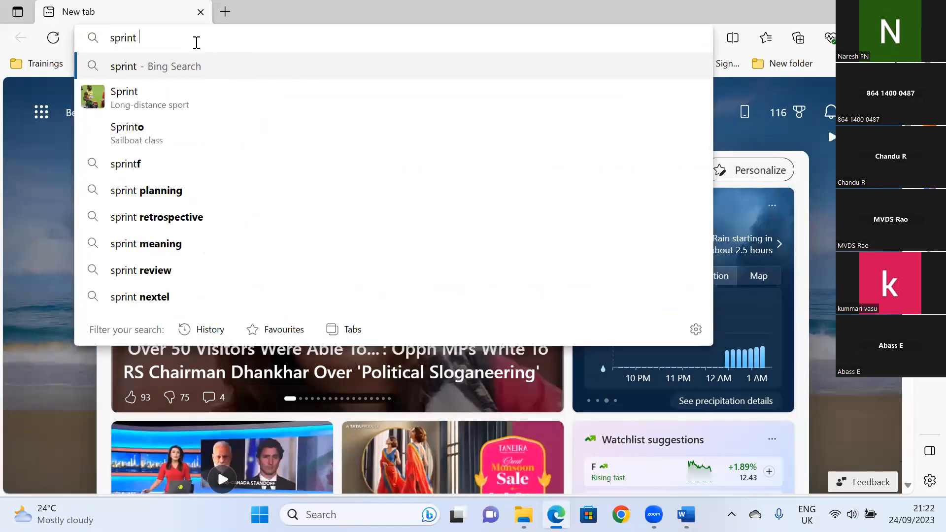
pyautogui.write('pl')
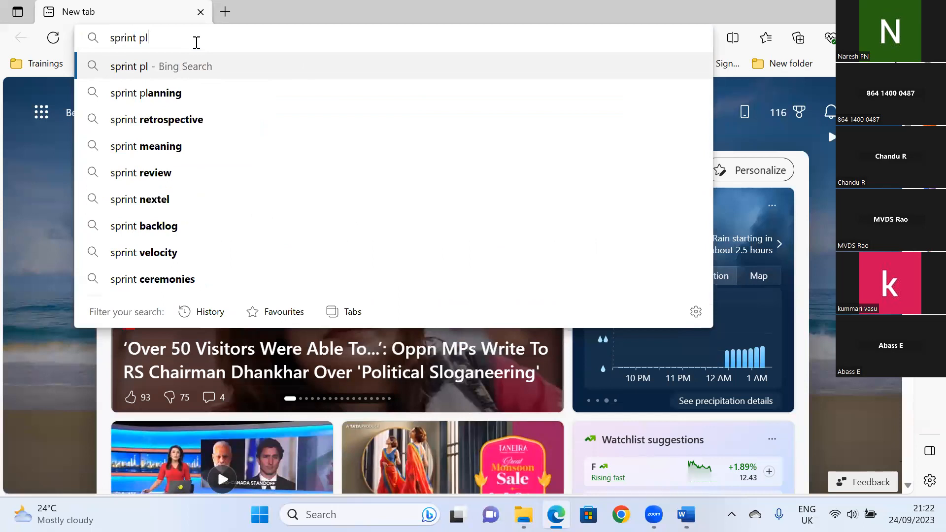
pyautogui.press('Down')
pyautogui.press('Return')
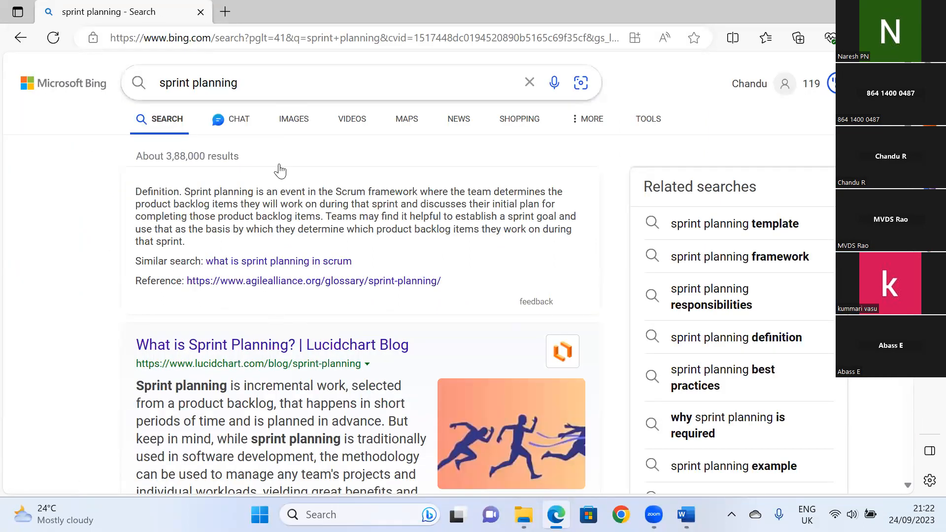
# - Open the similar search "what is sprint planning in scrum" and look through the referenced Atlassian sprint planning article
pyautogui.click(296, 262)
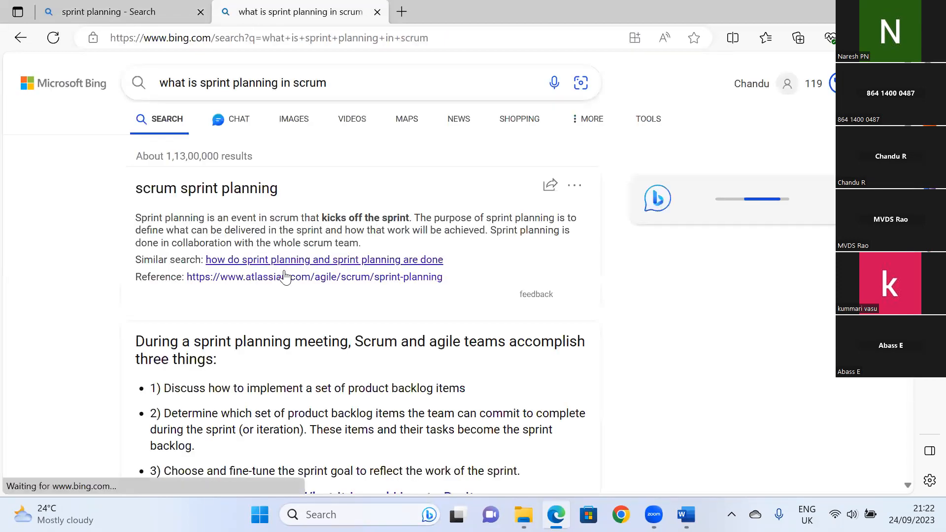
pyautogui.click(283, 277)
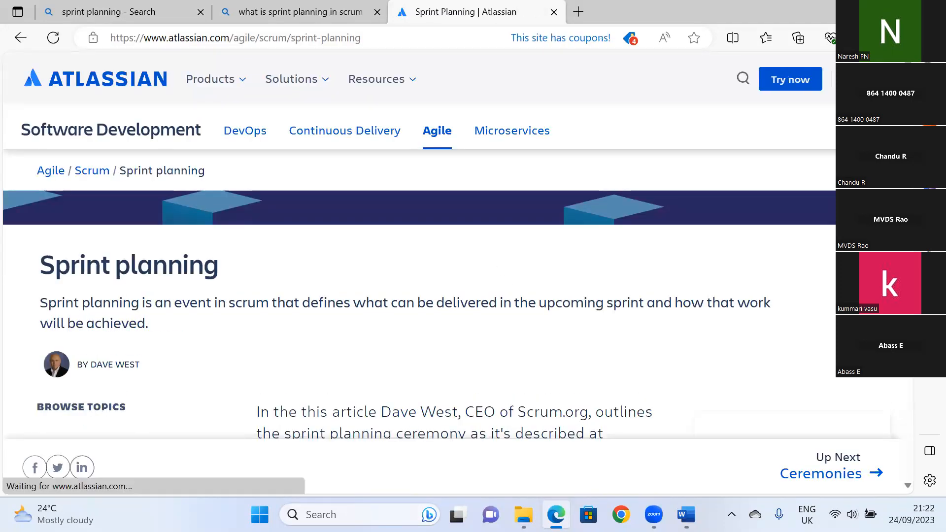
pyautogui.scroll(-12, 463, 295)
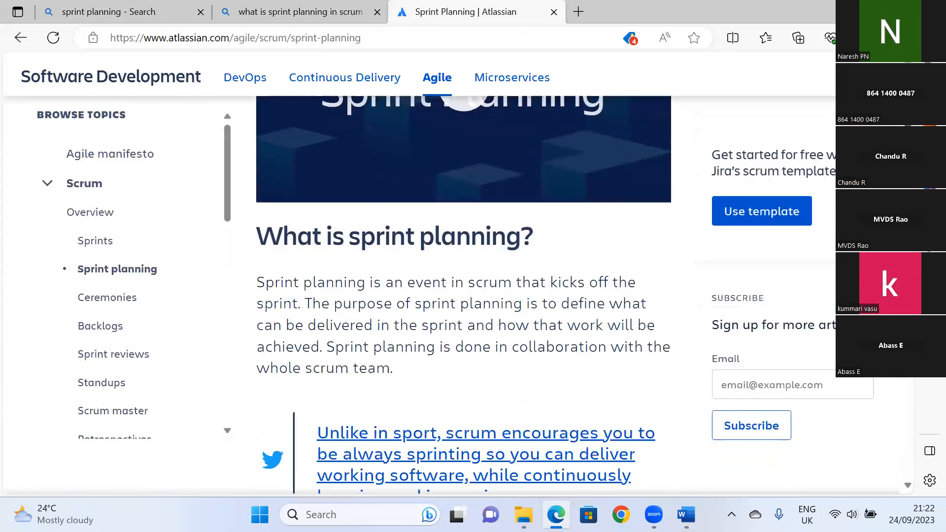
pyautogui.scroll(-9, 463, 296)
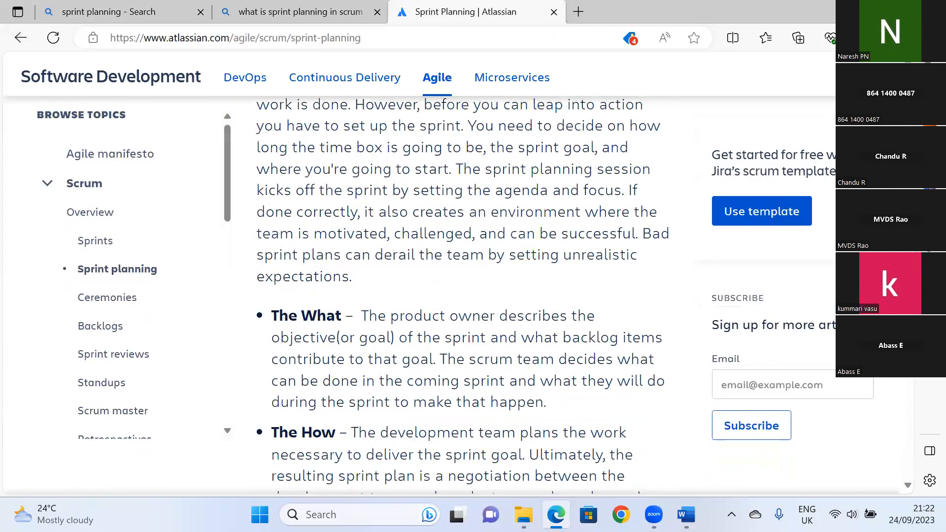
pyautogui.scroll(-8, 463, 296)
pyautogui.scroll(-10, 463, 296)
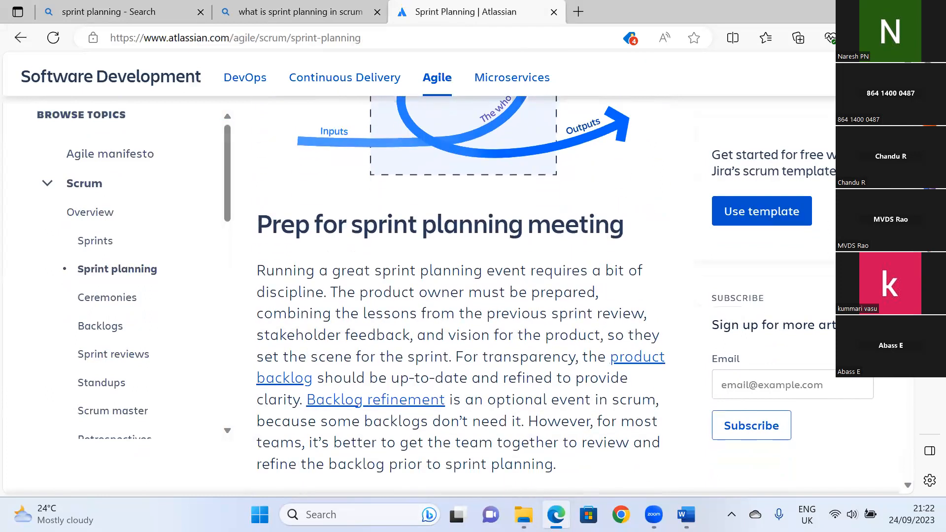
pyautogui.scroll(-2, 463, 296)
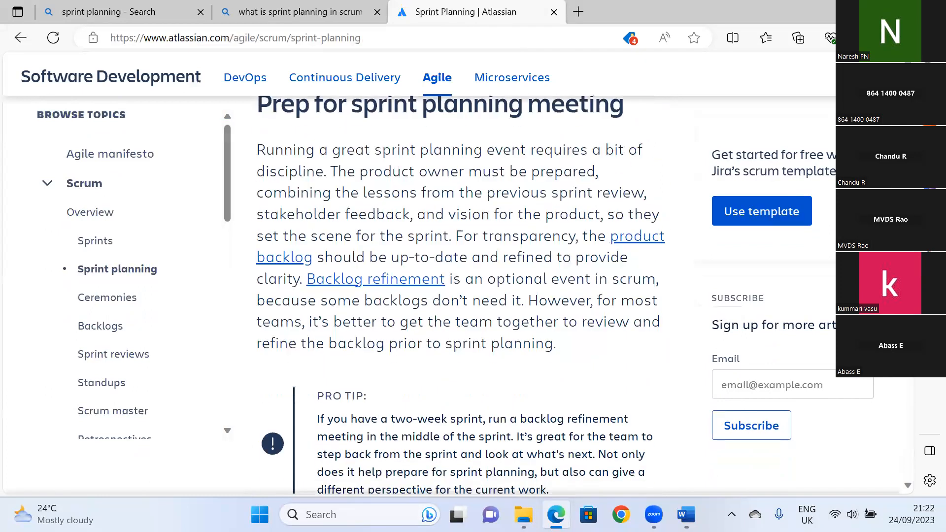
pyautogui.click(424, 40)
pyautogui.hotkey('ctrl', 'c')
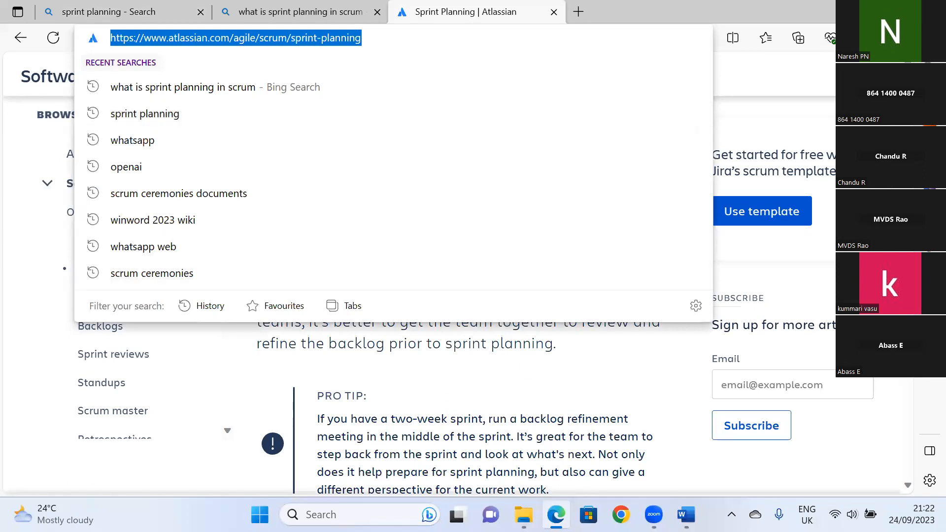
pyautogui.hotkey('alt', 'Tab')
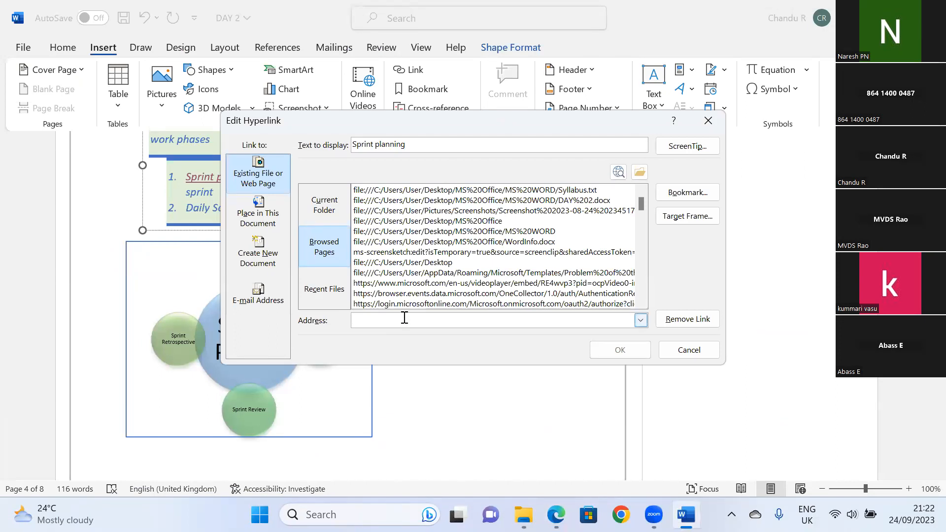
pyautogui.hotkey('ctrl', 'v')
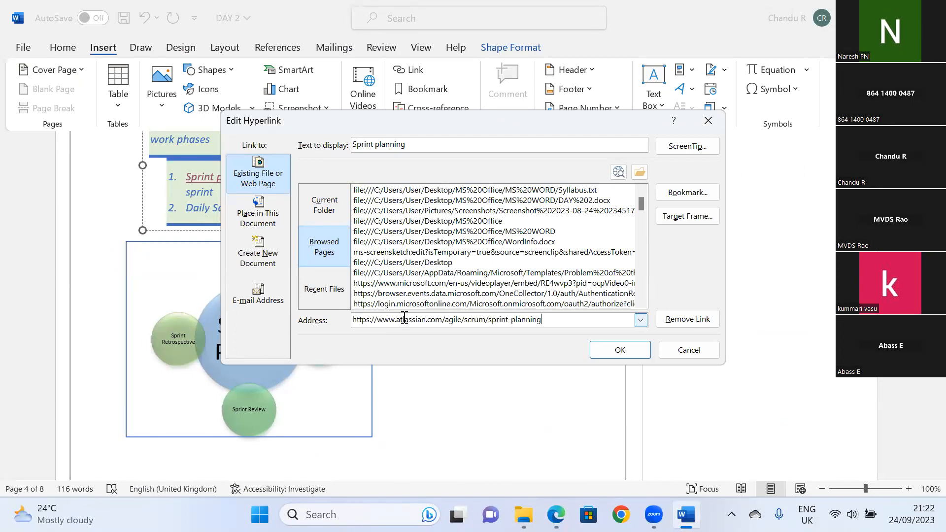
pyautogui.click(620, 350)
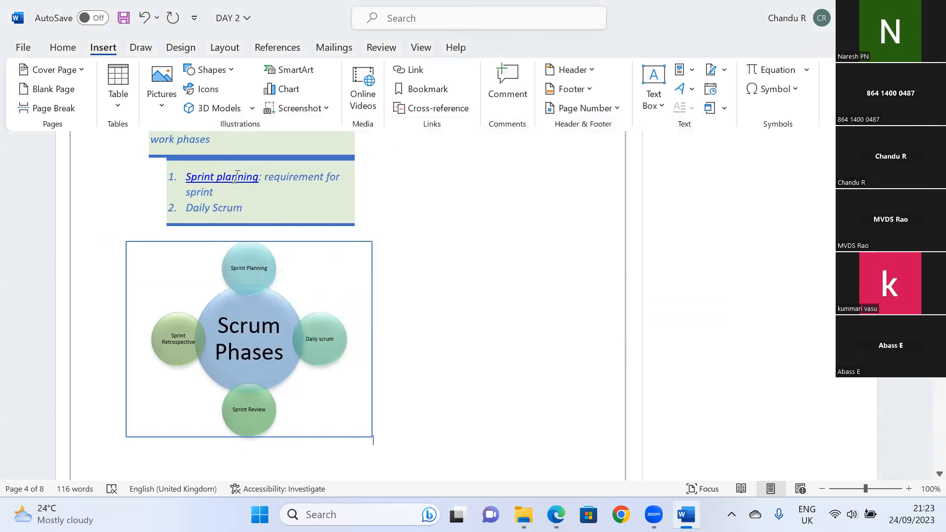
pyautogui.click(310, 201)
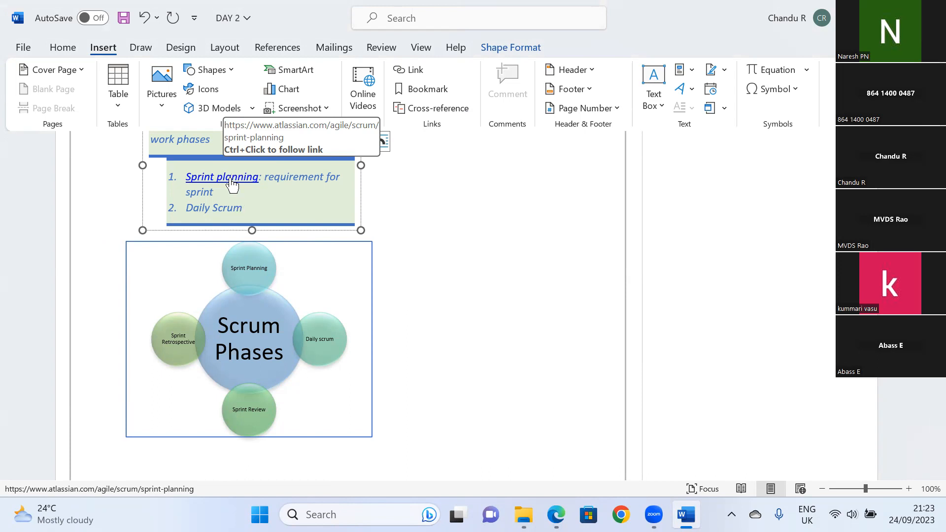
# - Follow the "Sprint planning" hyperlink to the Atlassian page and close the three older browser tabs
pyautogui.keyDown('ctrl'); pyautogui.click(230, 178); pyautogui.keyUp('ctrl')
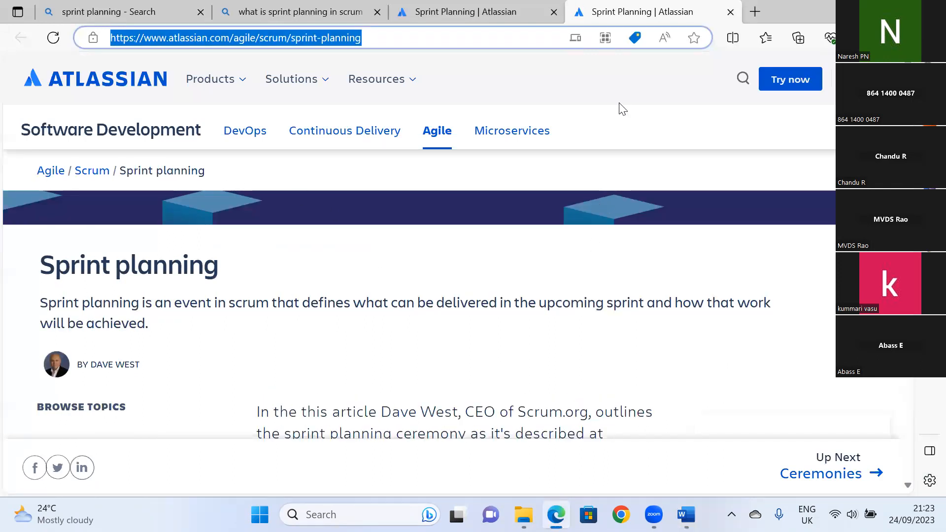
pyautogui.click(555, 11)
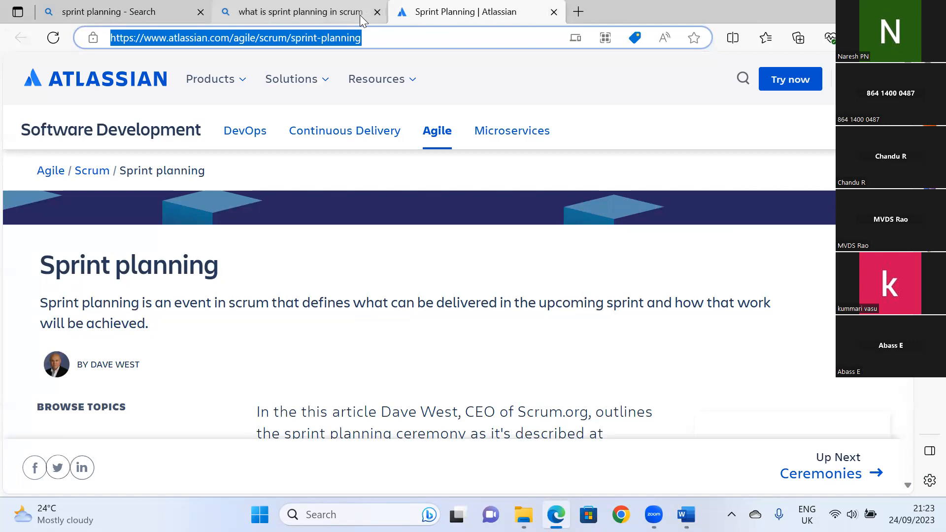
pyautogui.click(378, 12)
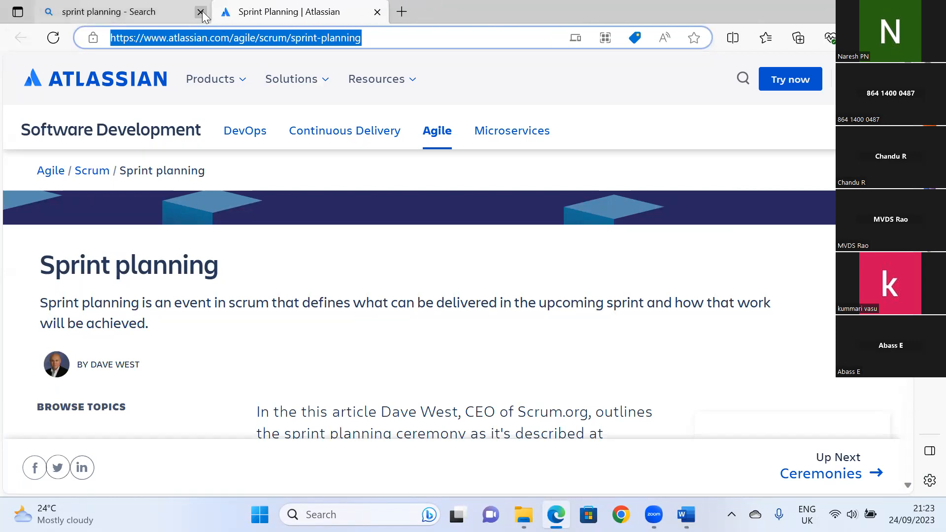
pyautogui.click(200, 12)
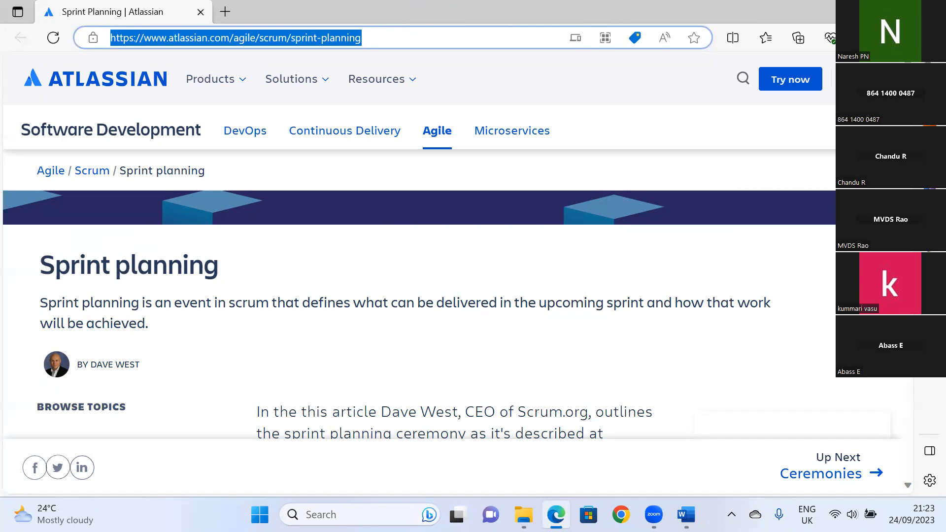
pyautogui.click(521, 287)
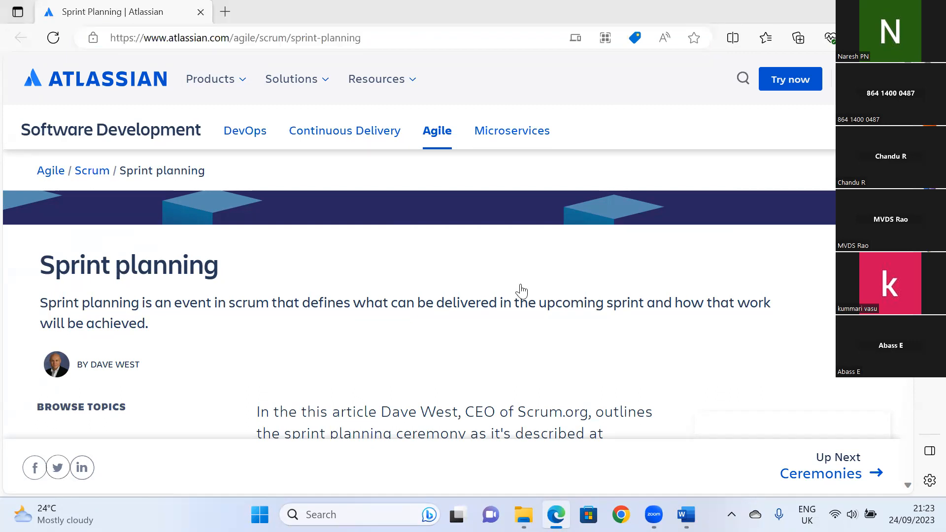
pyautogui.click(710, 223)
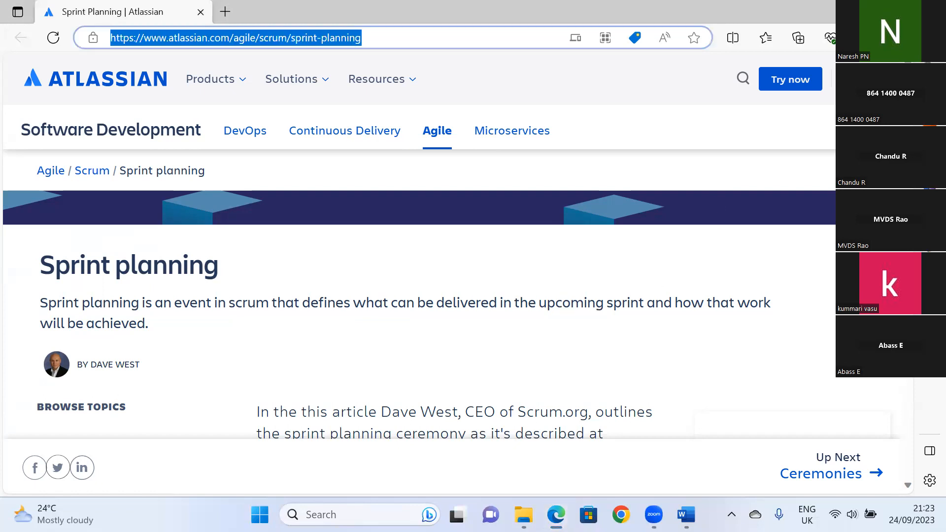
# - Switch back to Word and return to the first page of the DAY 2 document
pyautogui.hotkey('alt', 'Tab')
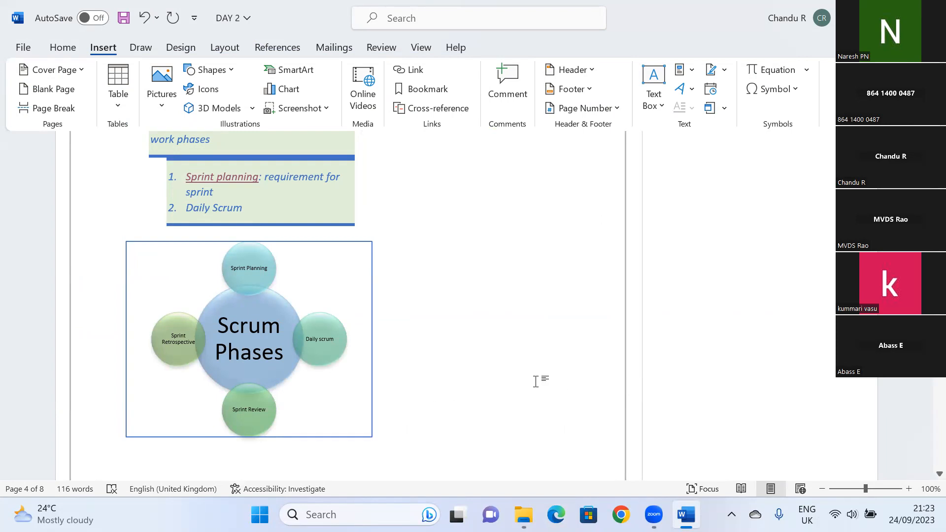
pyautogui.click(63, 48)
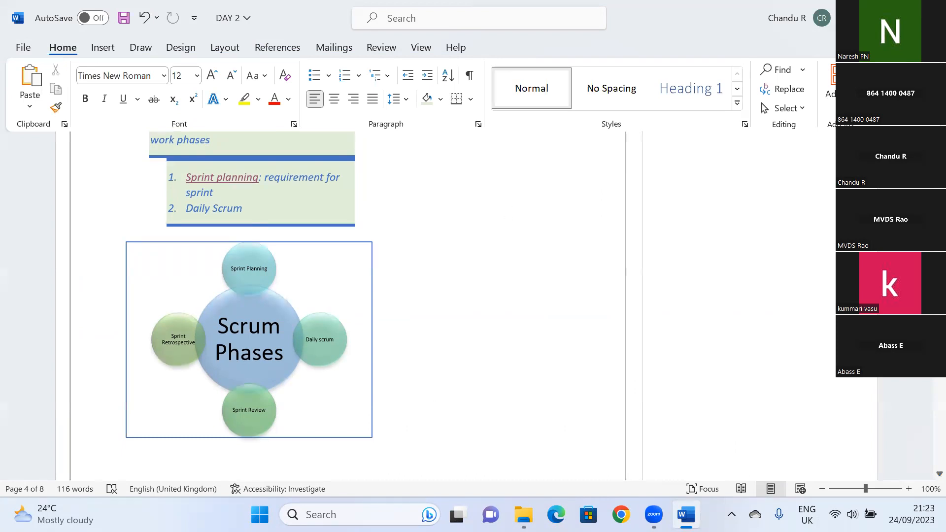
pyautogui.scroll(10, 348, 305)
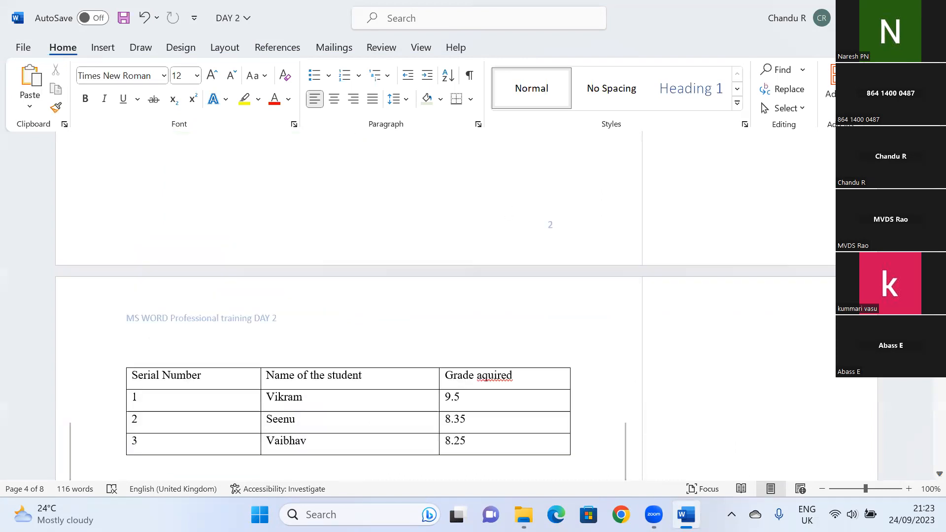
pyautogui.scroll(10, 347, 305)
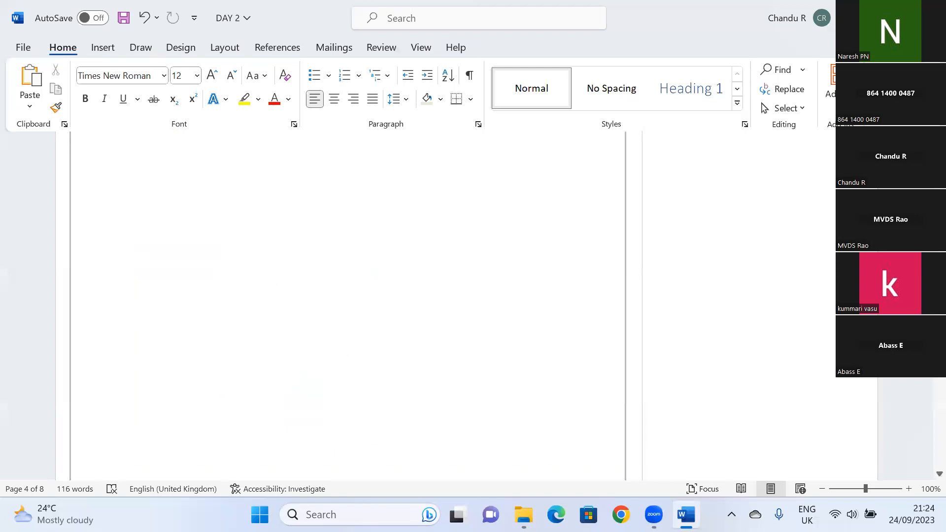
pyautogui.scroll(3, 347, 306)
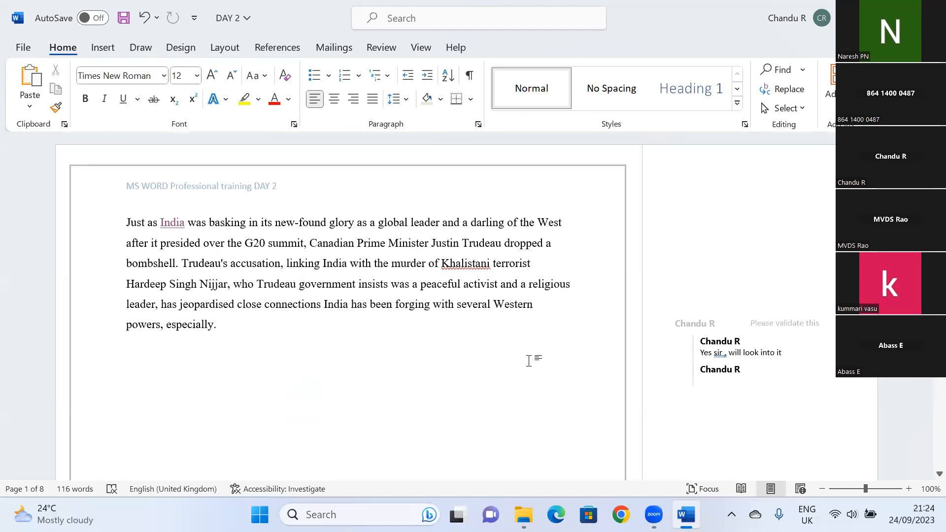
pyautogui.click(108, 52)
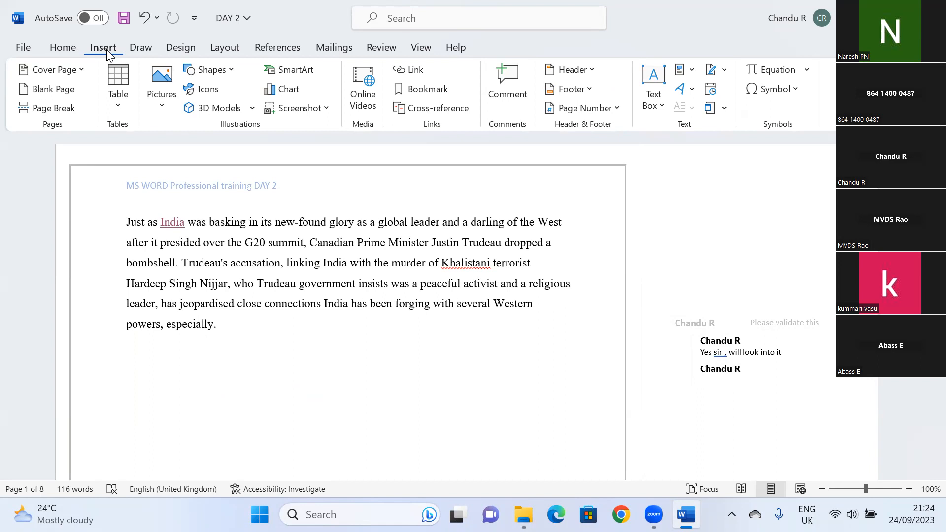
pyautogui.click(137, 48)
pyautogui.click(186, 47)
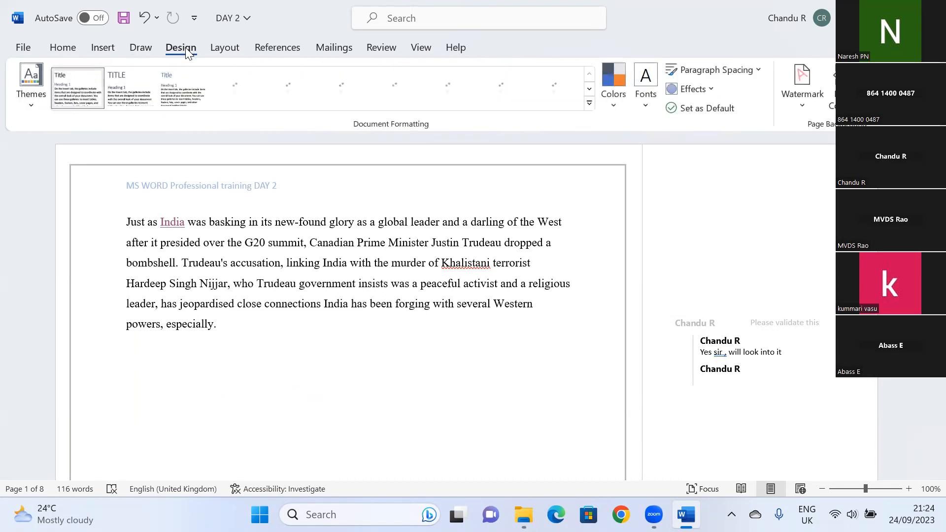
pyautogui.click(139, 49)
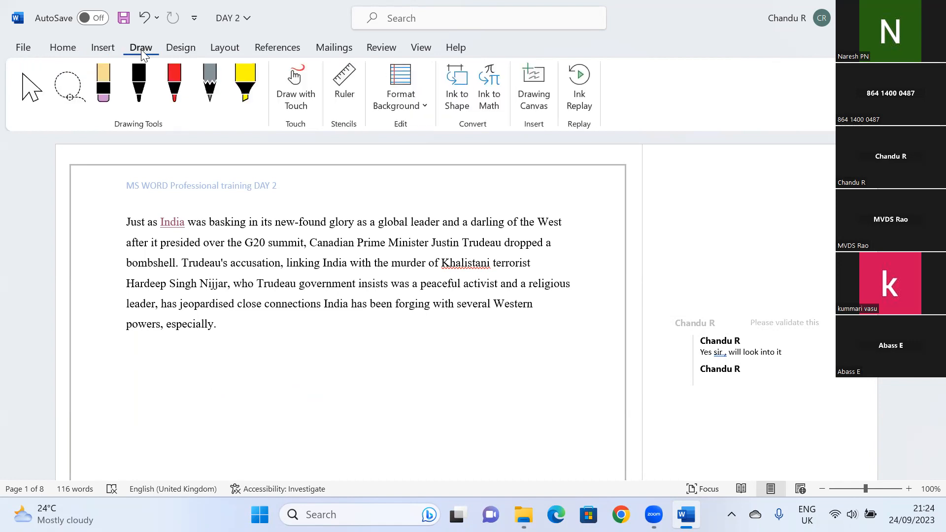
# - Add a custom diagonal text watermark reading "MS WORD PROFESSIONALS COPY" to the document
pyautogui.click(180, 50)
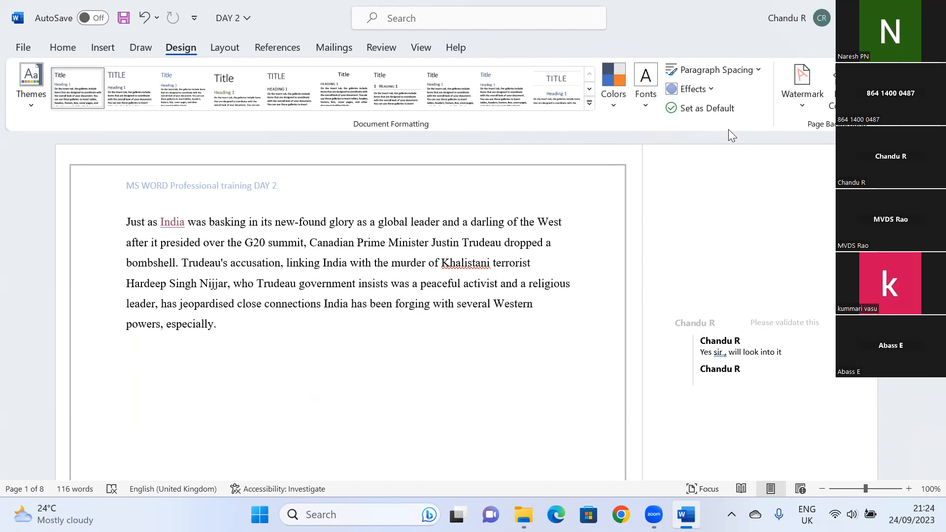
pyautogui.click(809, 104)
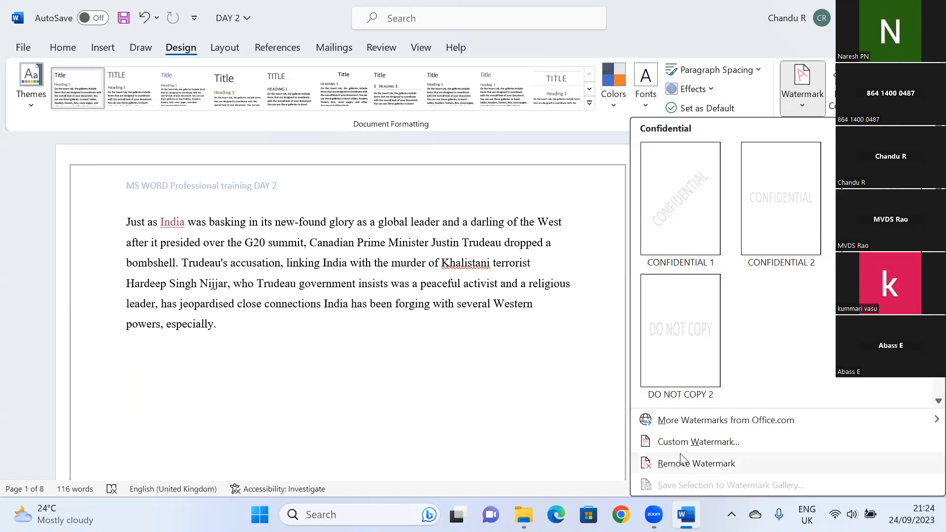
pyautogui.click(692, 443)
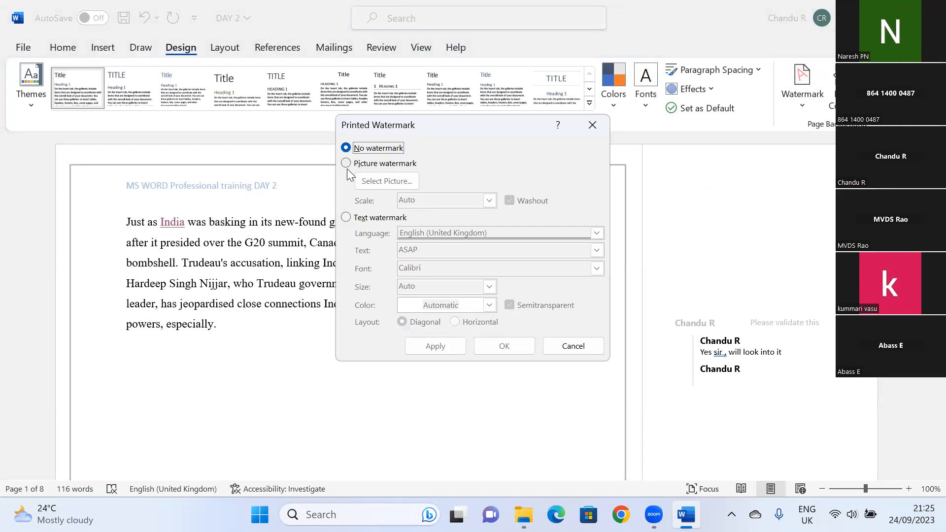
pyautogui.click(346, 218)
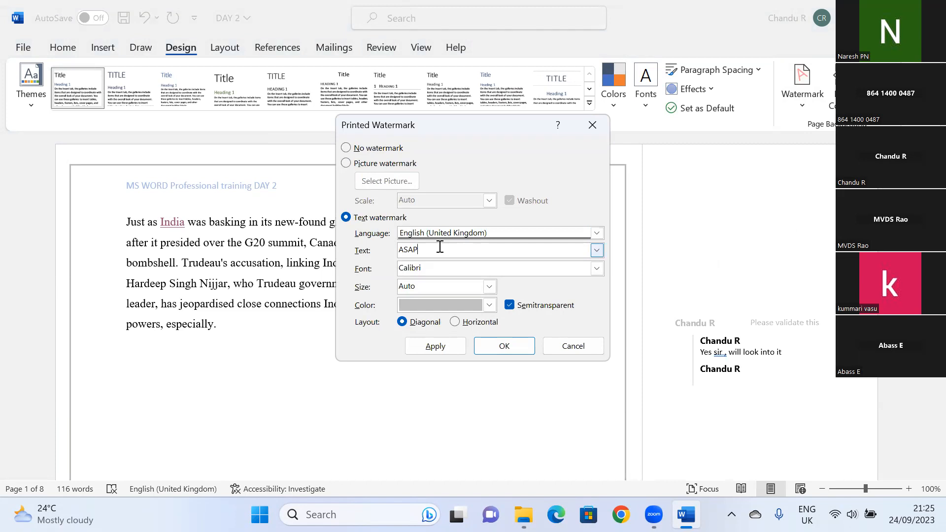
pyautogui.moveTo(419, 250); pyautogui.dragTo(401, 250)
pyautogui.write('MS WORD PROFESSIONALS COPY')
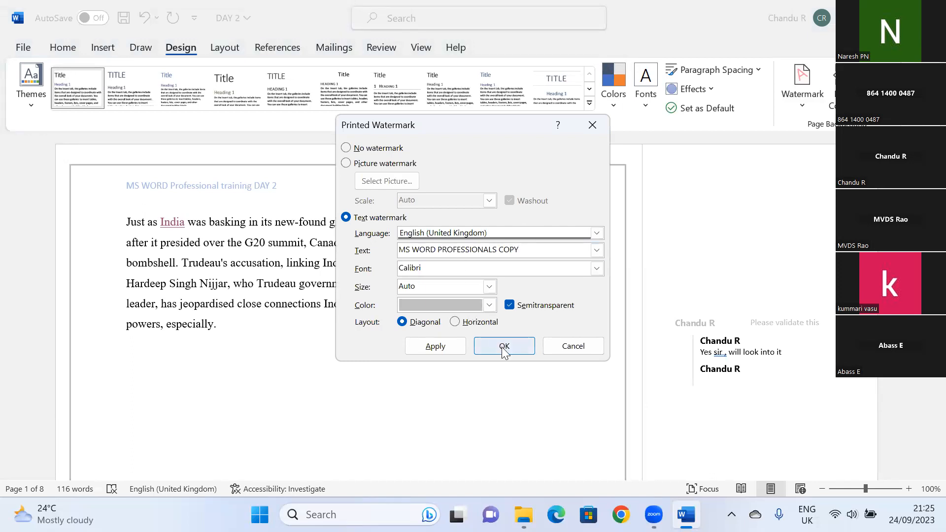
pyautogui.click(454, 322)
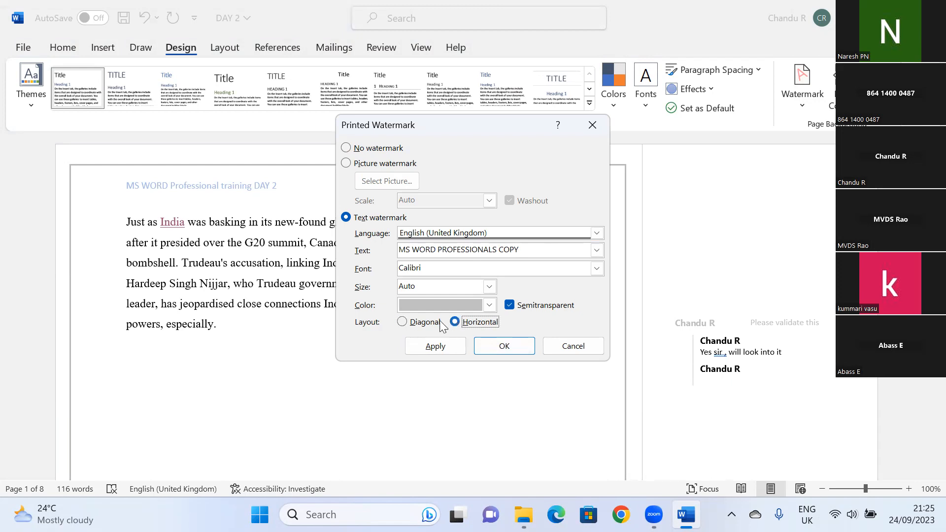
pyautogui.click(402, 322)
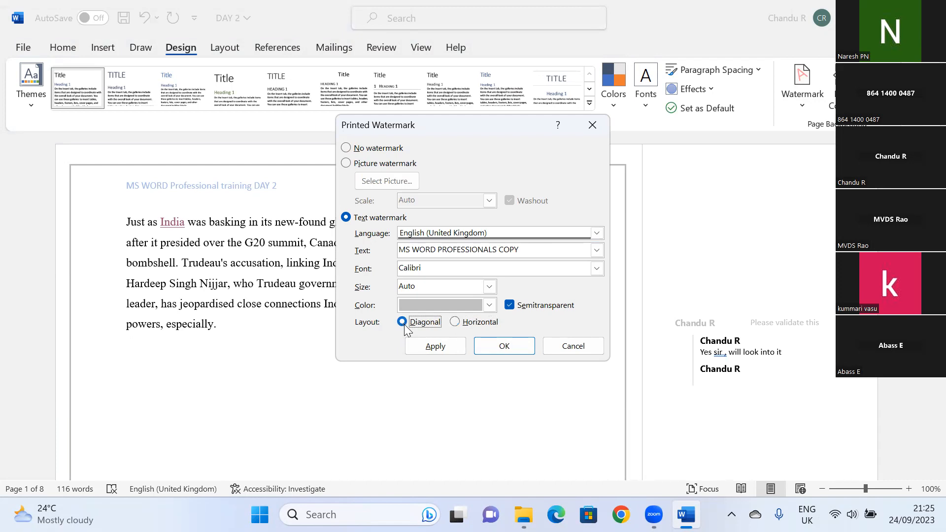
pyautogui.click(450, 346)
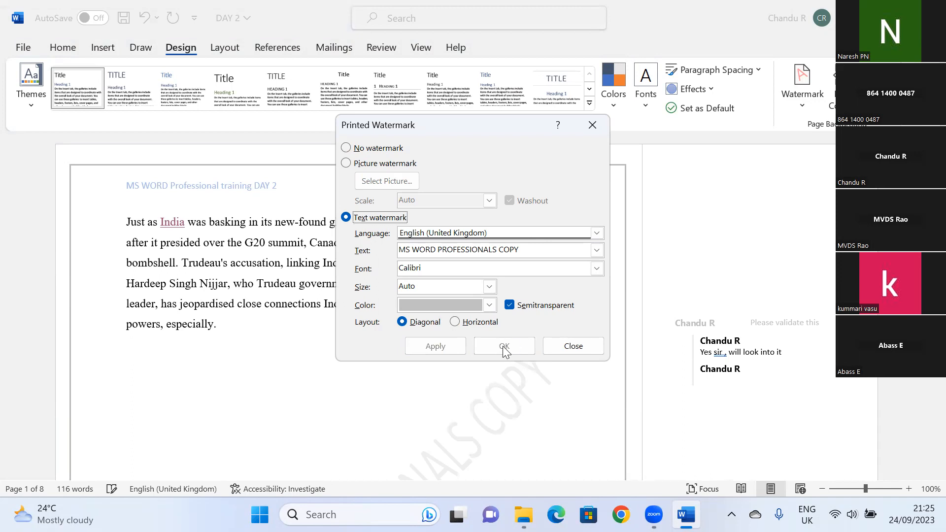
pyautogui.click(595, 345)
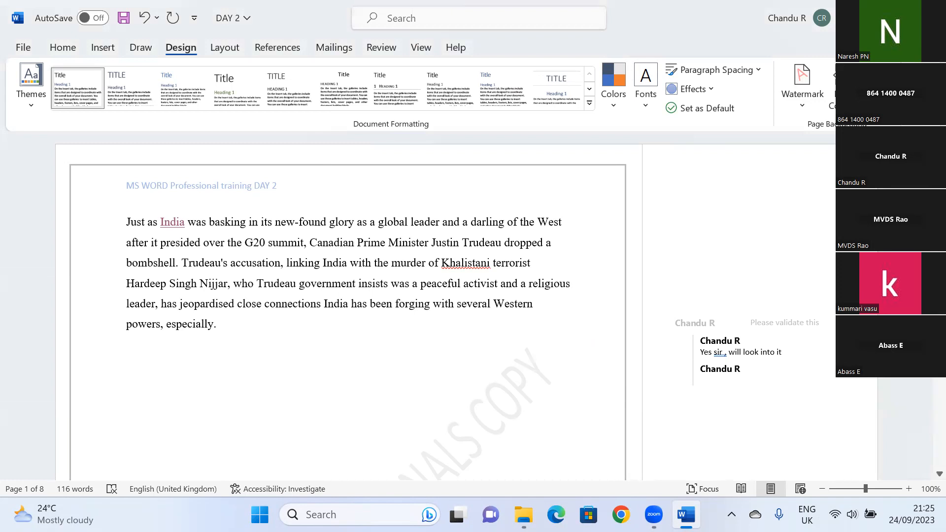
# - Look through the document from the first to the last page to check the watermark on each page
pyautogui.scroll(-10, 344, 306)
pyautogui.scroll(4, 345, 306)
pyautogui.scroll(2, 345, 306)
pyautogui.scroll(-14, 345, 306)
pyautogui.scroll(-12, 344, 306)
pyautogui.scroll(-10, 345, 305)
pyautogui.scroll(-10, 344, 305)
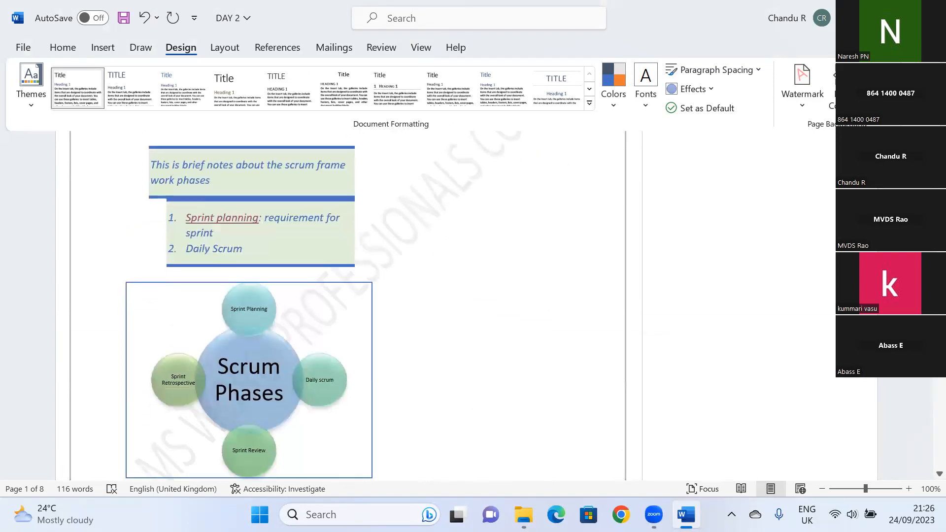
pyautogui.scroll(-10, 345, 305)
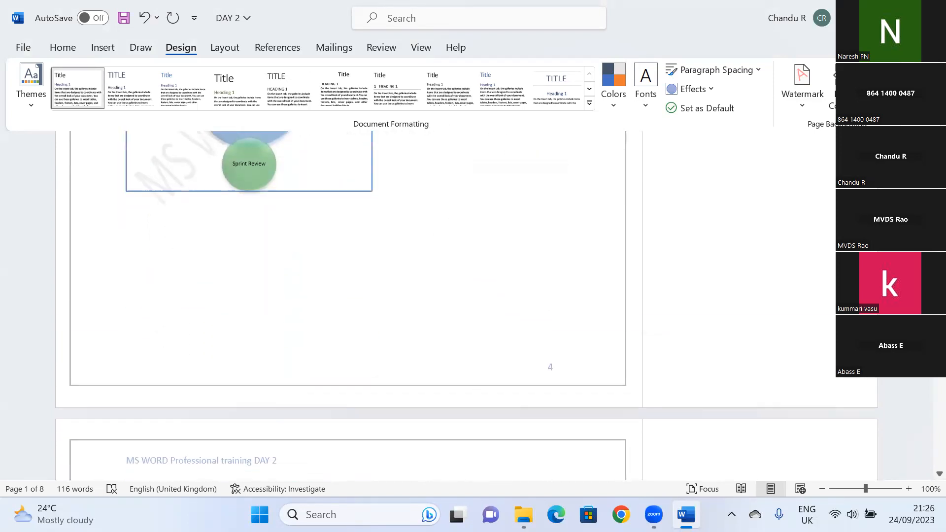
pyautogui.scroll(-10, 345, 305)
pyautogui.scroll(-10, 345, 305)
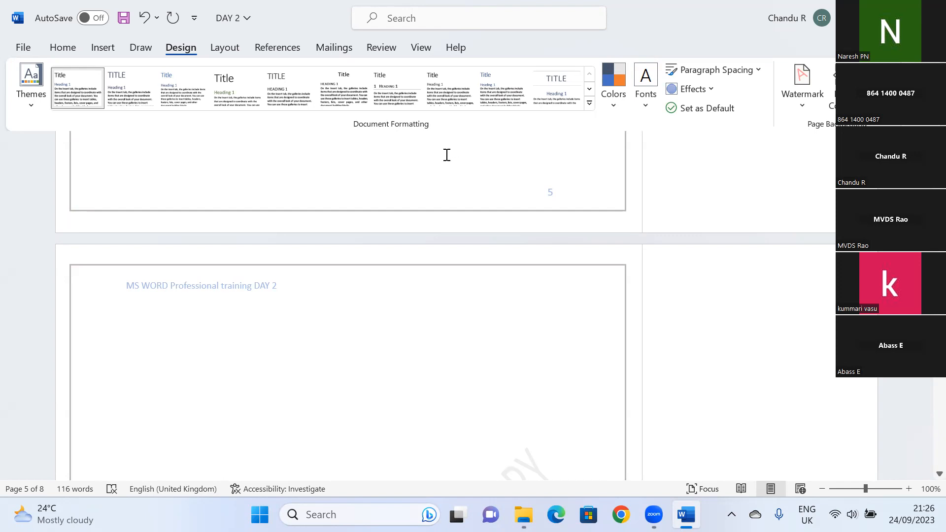
pyautogui.scroll(-5, 926, 379)
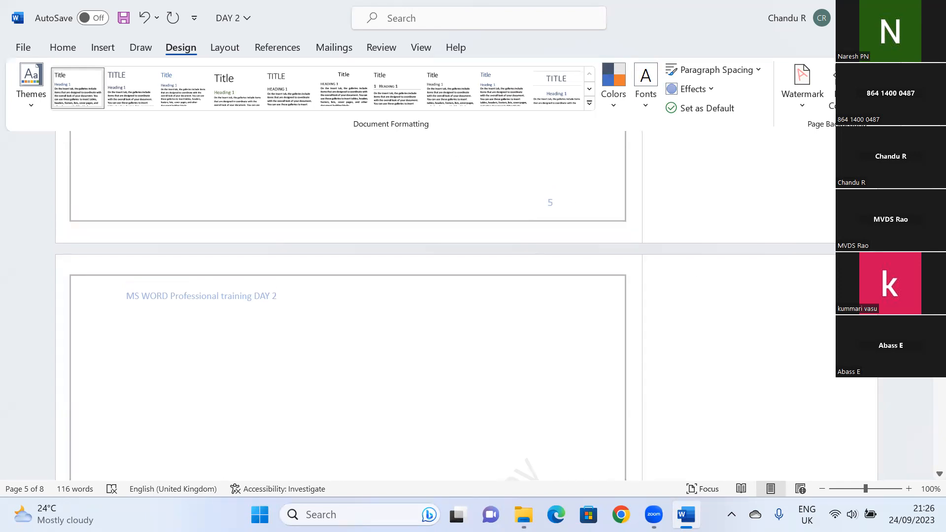
pyautogui.scroll(-10, 926, 384)
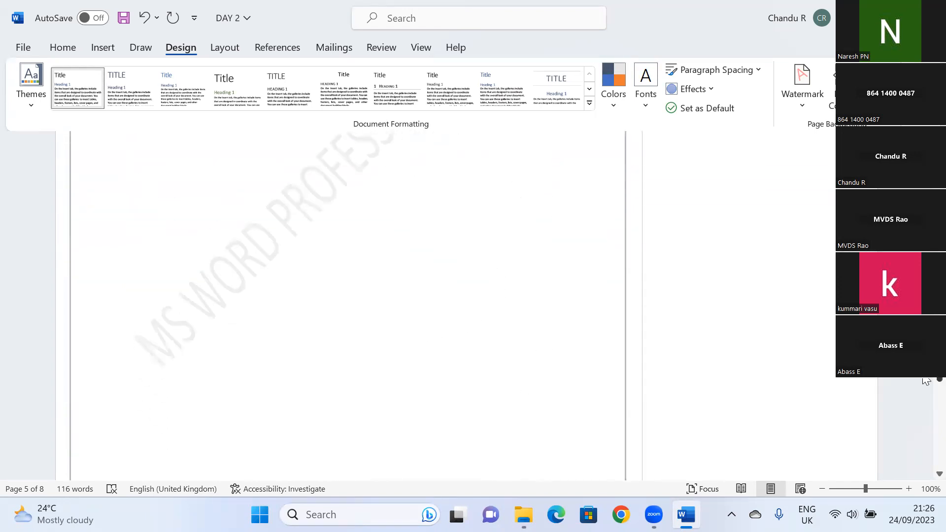
pyautogui.scroll(-10, 926, 404)
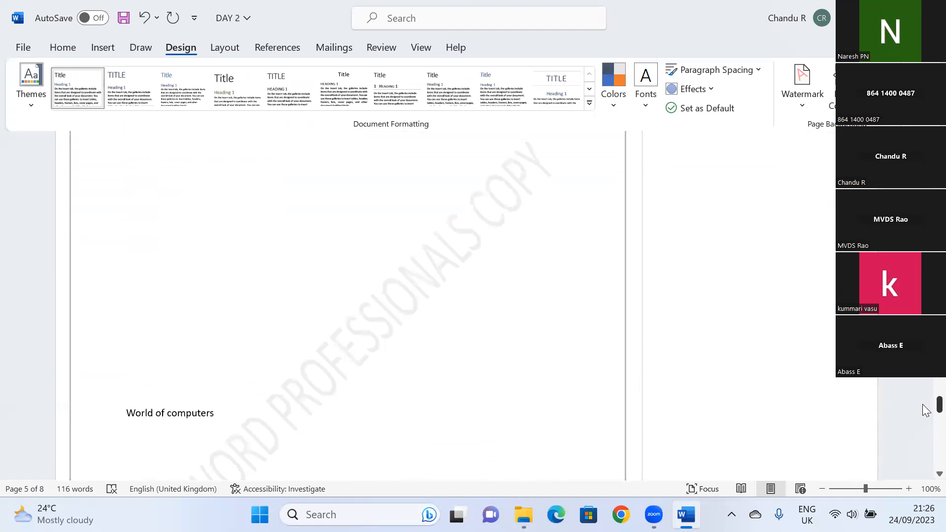
pyautogui.scroll(-10, 925, 429)
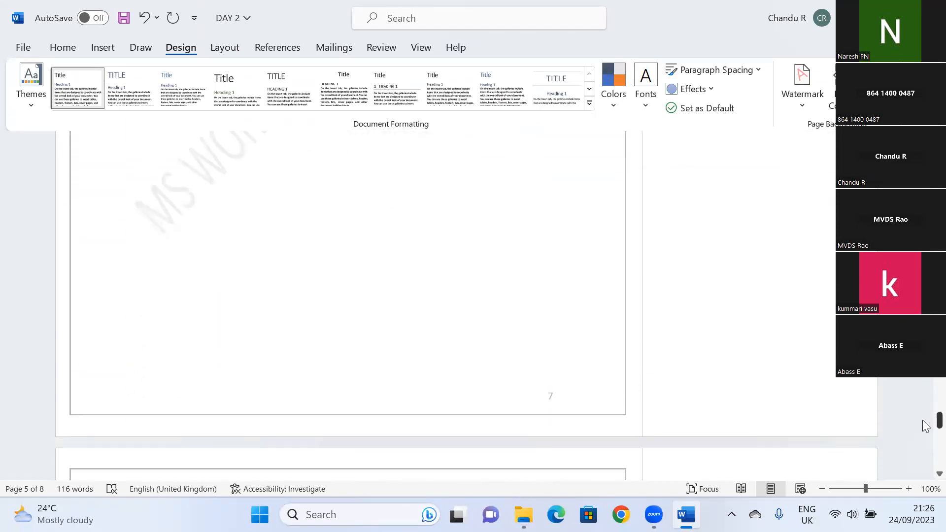
pyautogui.scroll(-10, 925, 443)
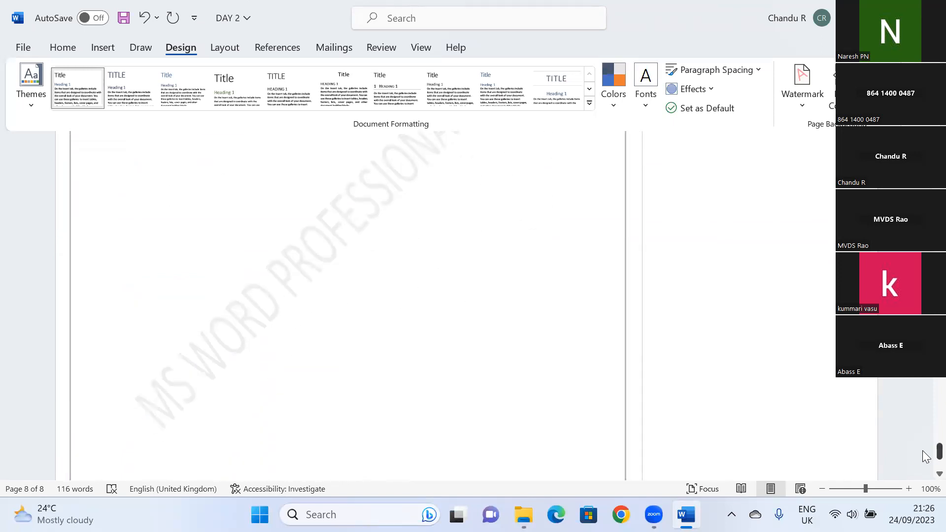
# - Apply the Normal margin preset, replace it with Narrow margins of 1.27 cm on every side, and zoom out to 80%
pyautogui.click(224, 47)
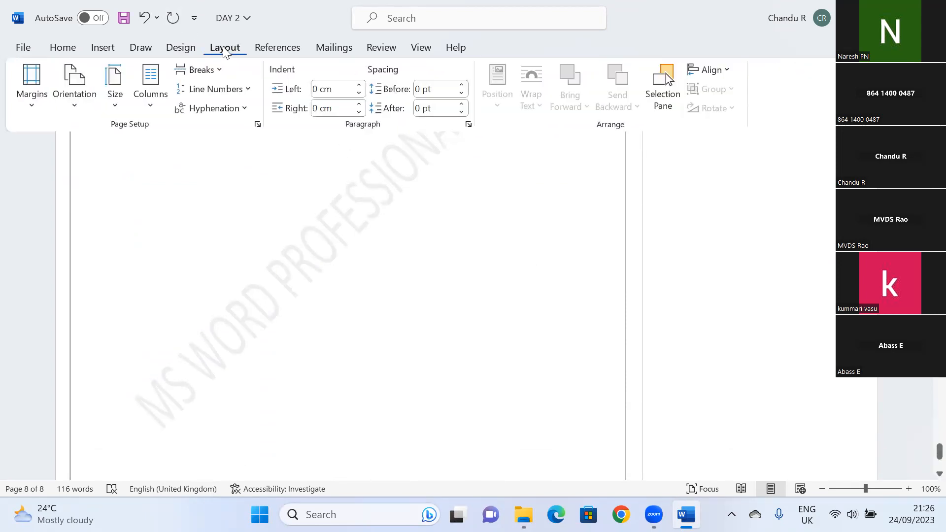
pyautogui.click(39, 101)
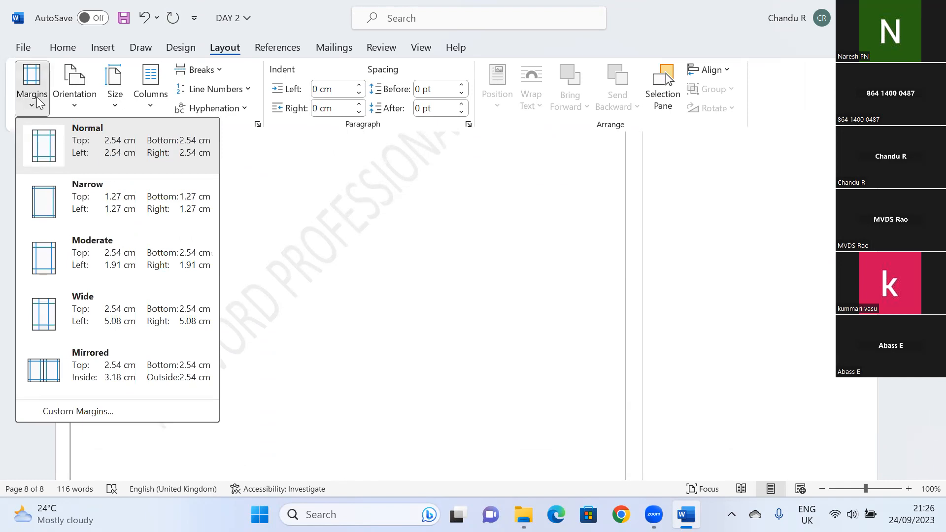
pyautogui.click(99, 161)
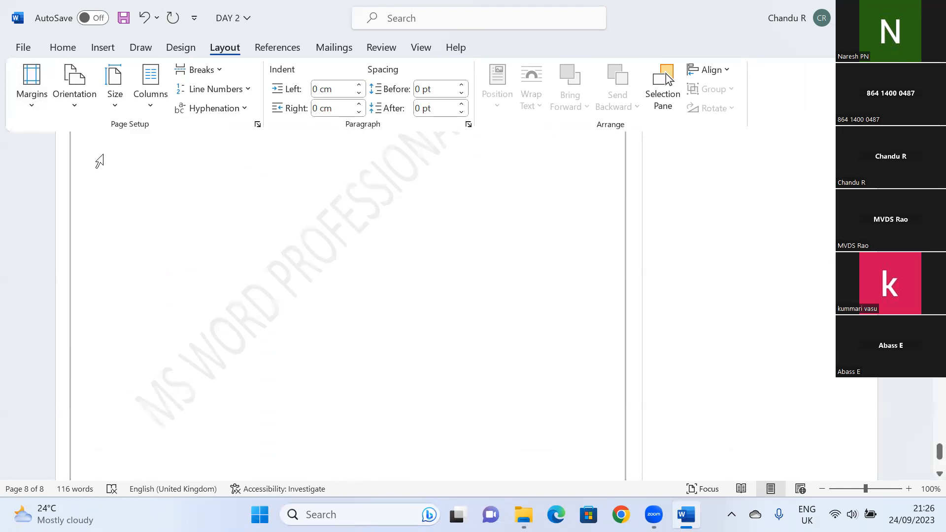
pyautogui.click(34, 108)
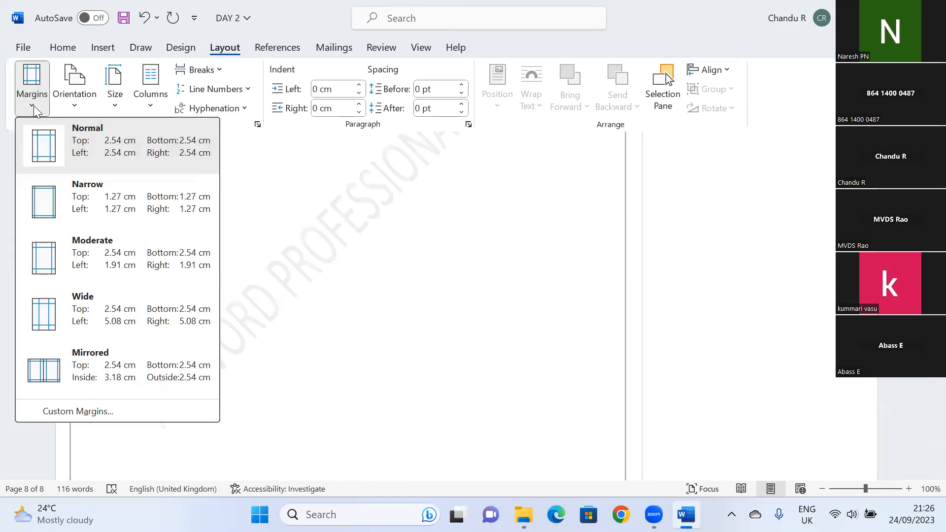
pyautogui.click(76, 206)
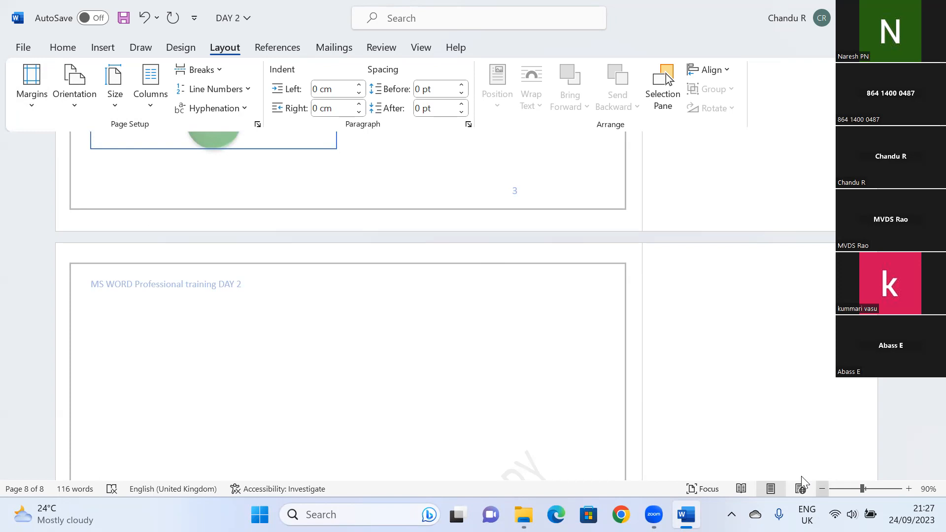
pyautogui.click(821, 488)
pyautogui.click(821, 489)
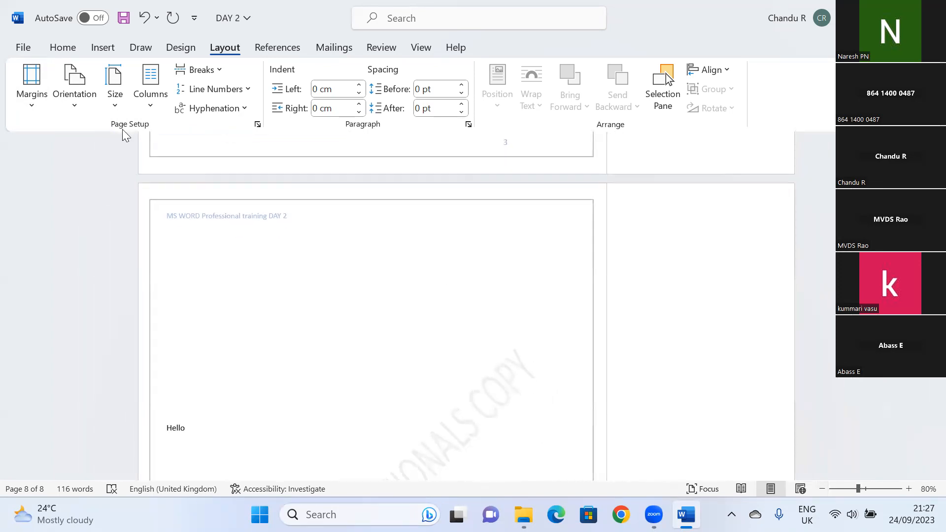
# - Switch the page orientation to Landscape and return it to Portrait
pyautogui.click(77, 106)
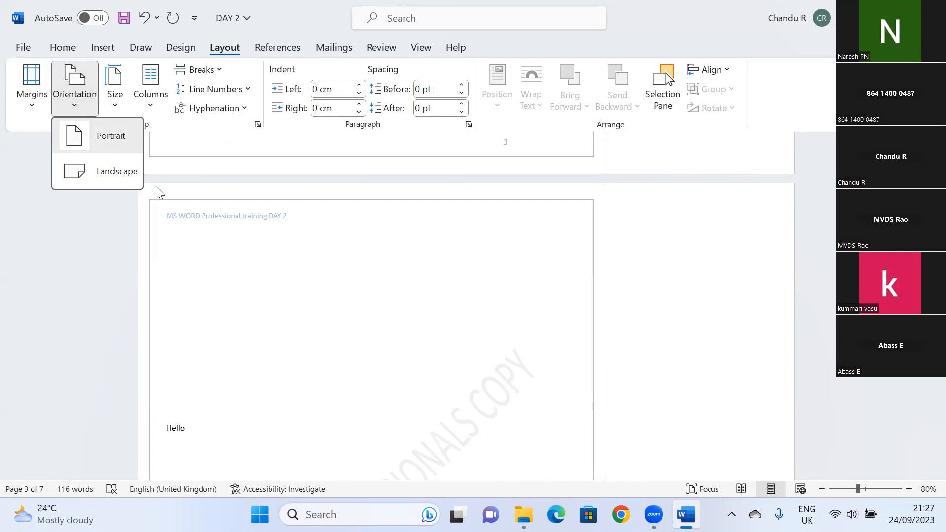
pyautogui.click(111, 173)
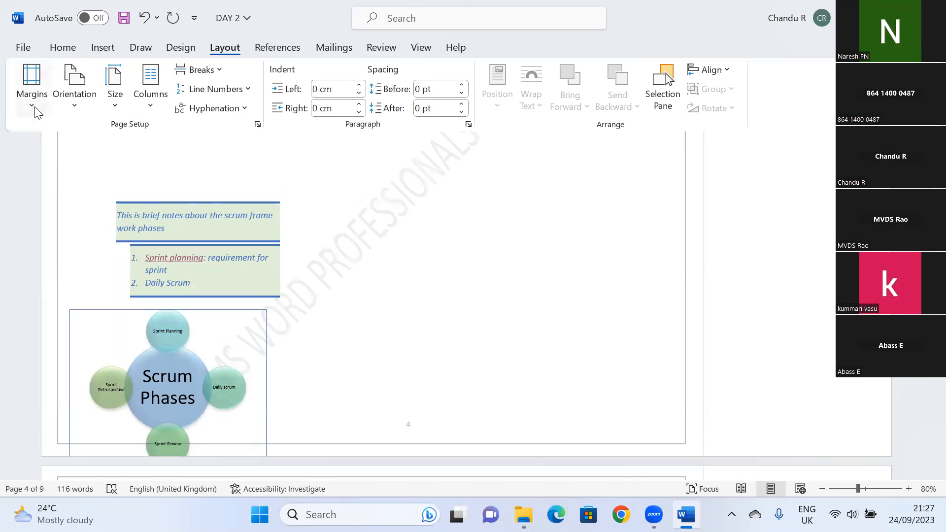
pyautogui.click(72, 113)
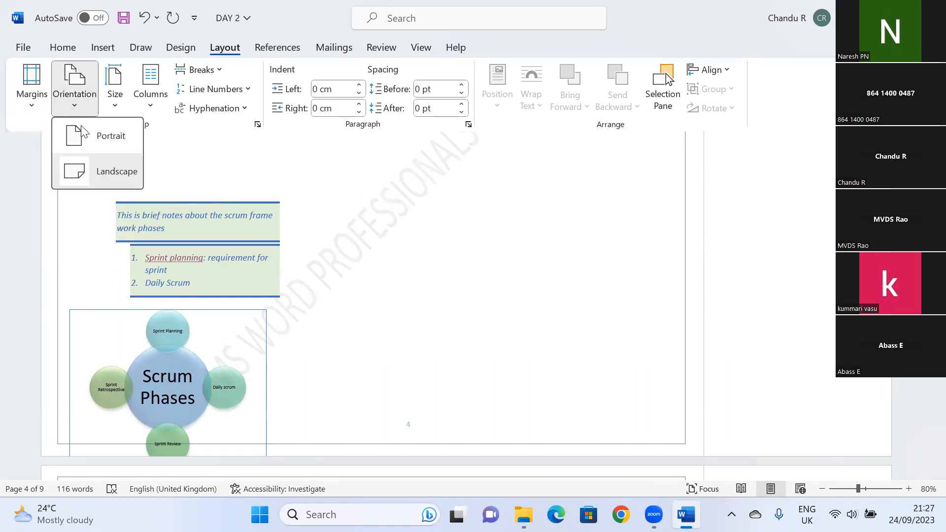
pyautogui.click(100, 136)
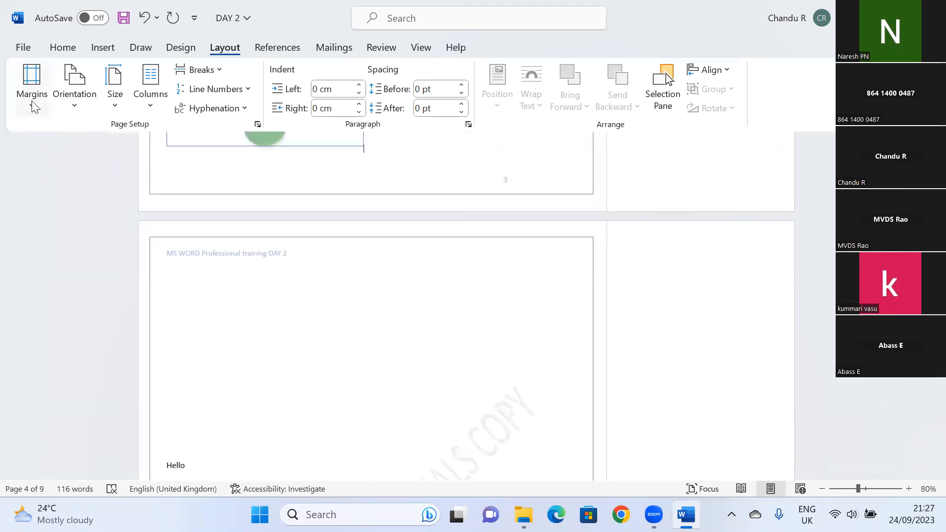
pyautogui.click(33, 105)
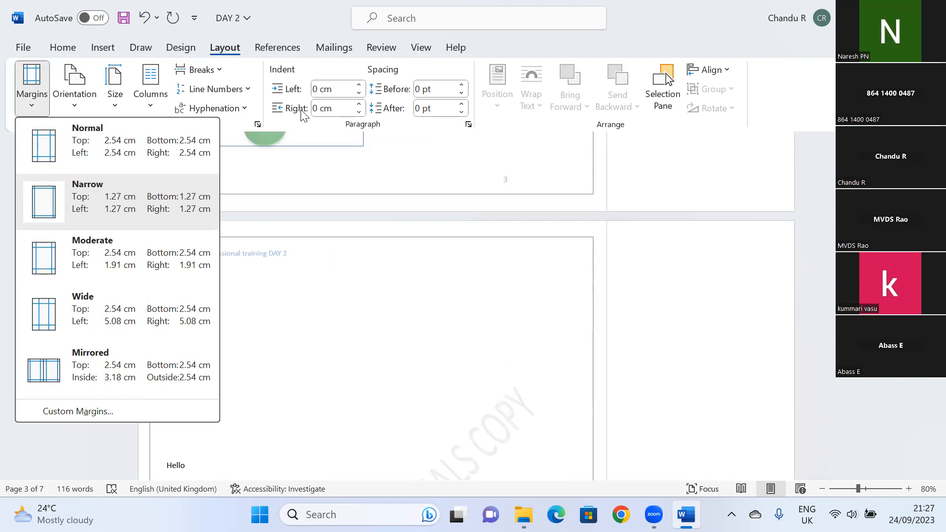
pyautogui.click(278, 51)
pyautogui.click(278, 49)
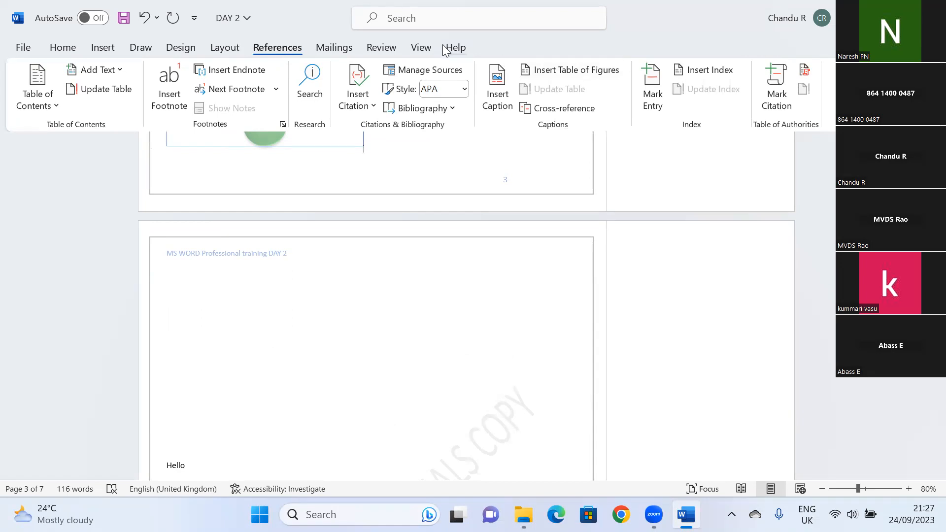
pyautogui.click(331, 50)
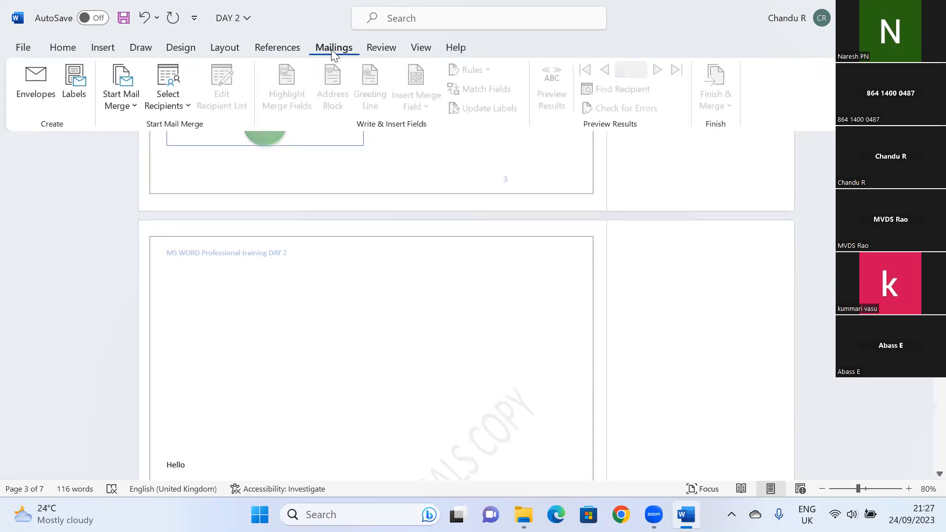
# - Start a spelling and grammar check of the document and ignore all occurrences of "Khalistani"
pyautogui.click(387, 48)
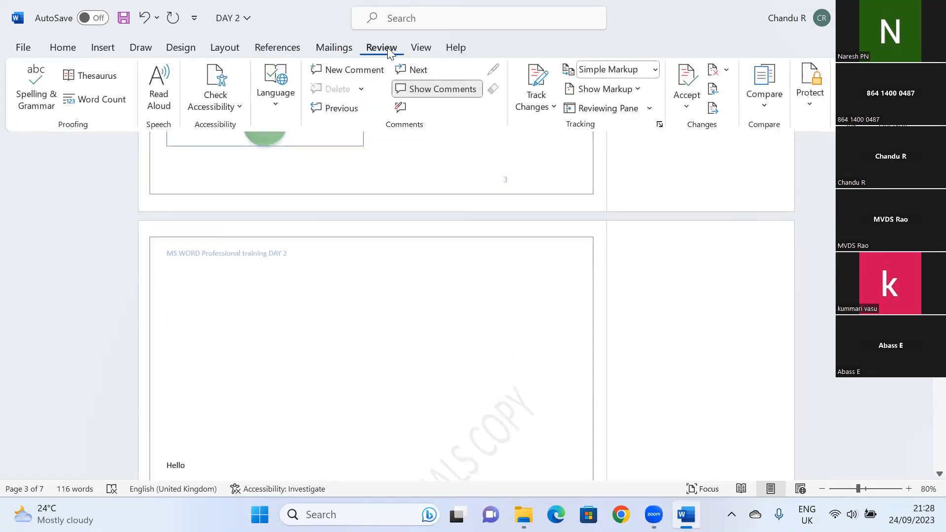
pyautogui.click(42, 96)
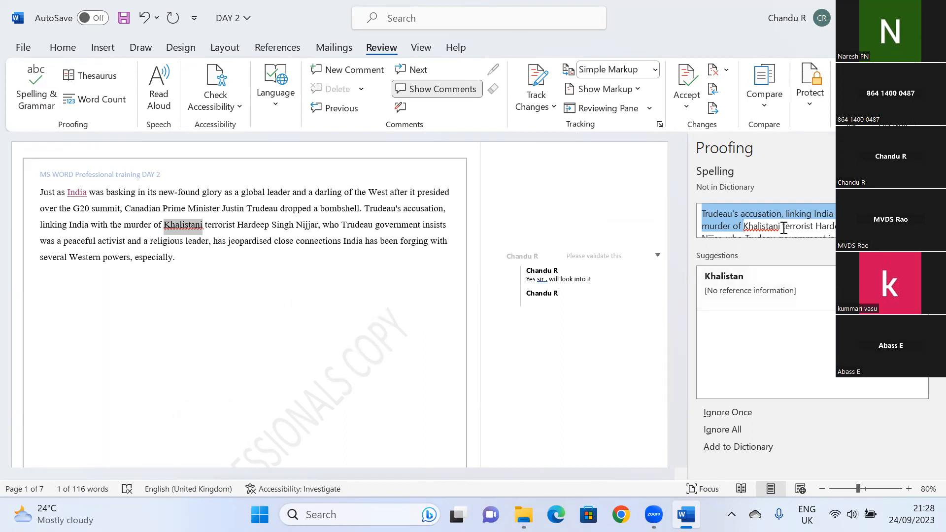
pyautogui.click(919, 288)
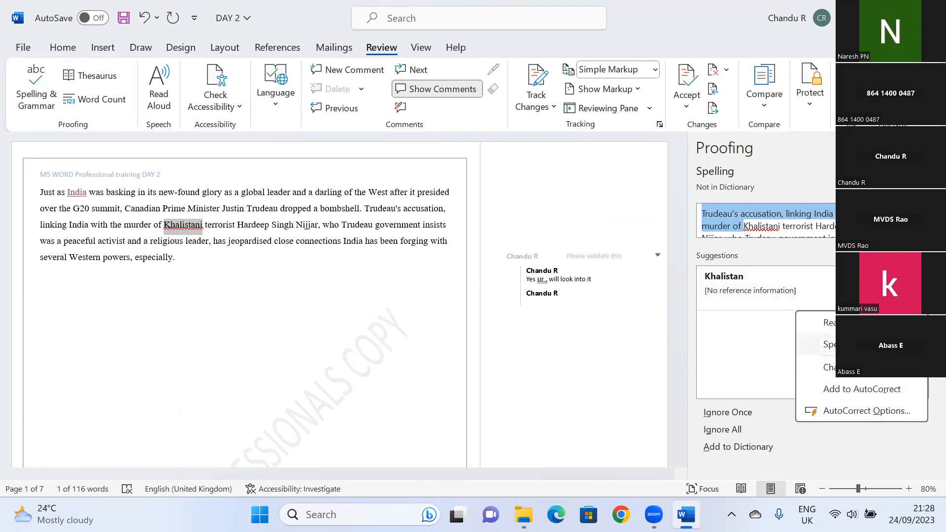
pyautogui.click(731, 433)
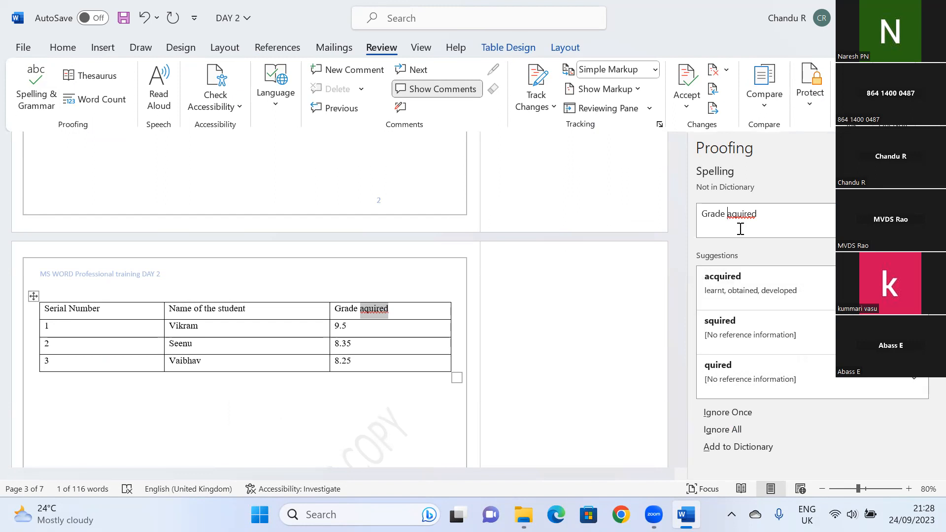
# - Correct "aquired" to "acquired" in the table header and "sir ," to "sir," in the comment, finishing the proofing check
pyautogui.click(738, 288)
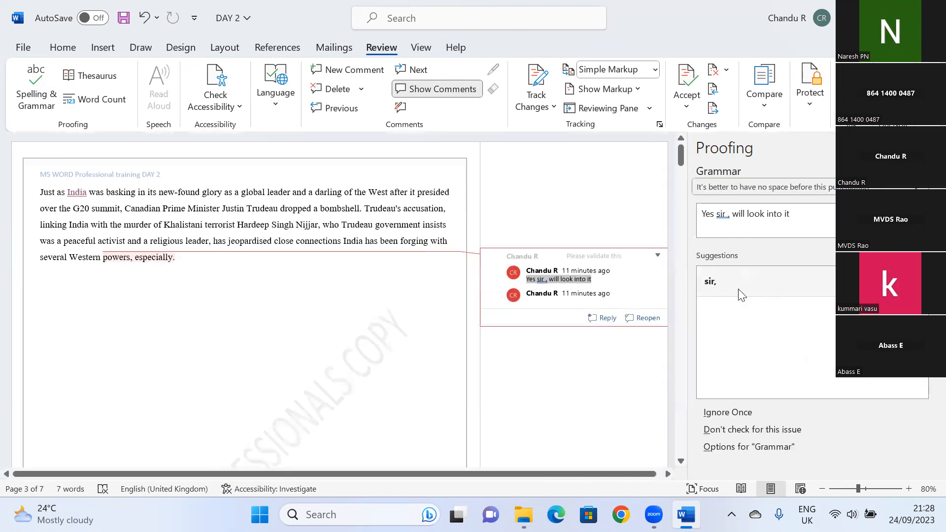
pyautogui.click(713, 287)
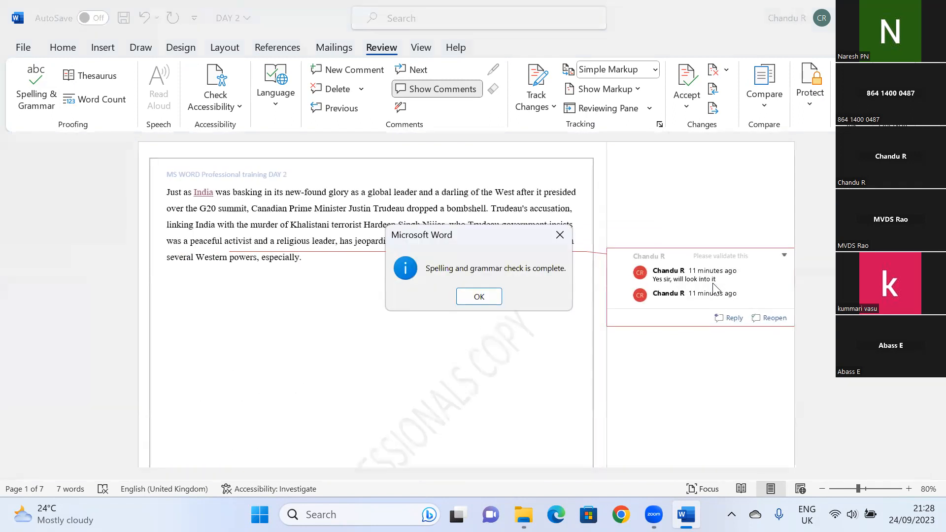
pyautogui.click(480, 297)
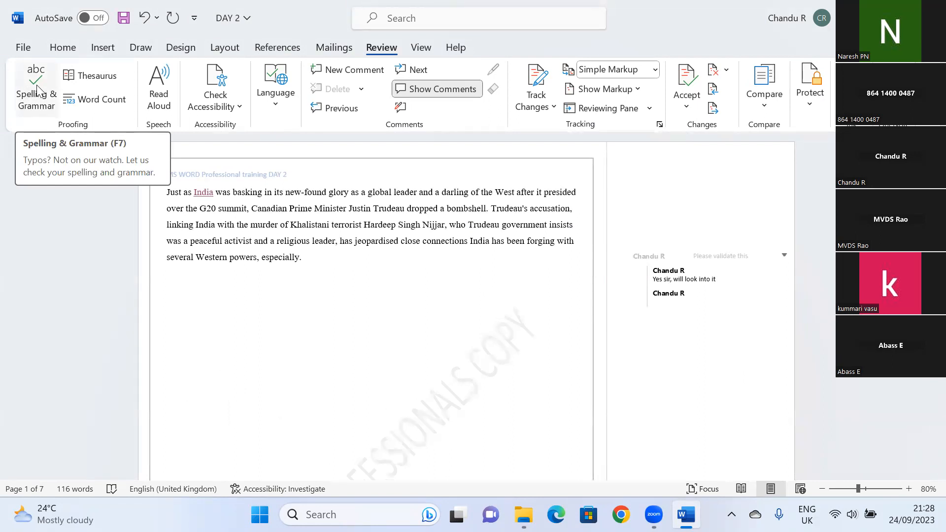
# - Turn on Track Changes and add "do not" after "especially" at the end of the first-page paragraph
pyautogui.click(553, 107)
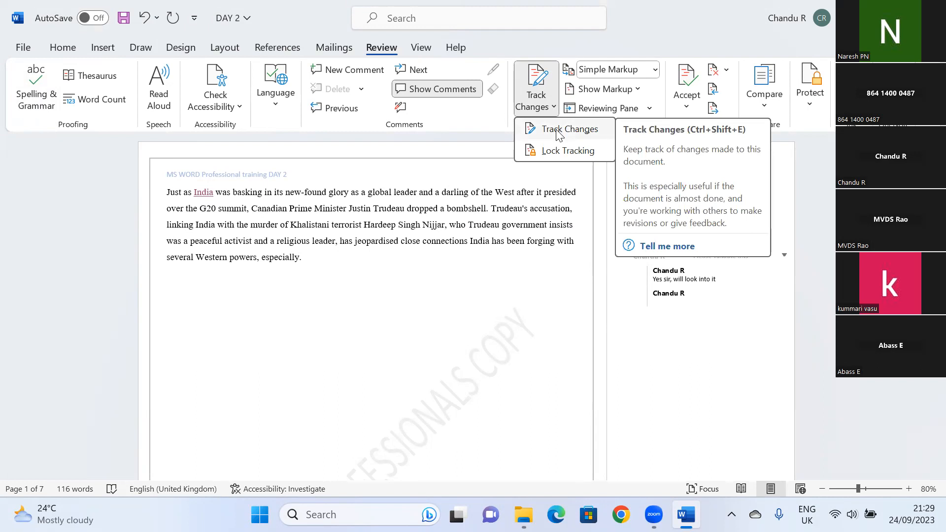
pyautogui.click(558, 130)
pyautogui.click(298, 260)
pyautogui.press('BackSpace')
pyautogui.press('BackSpace')
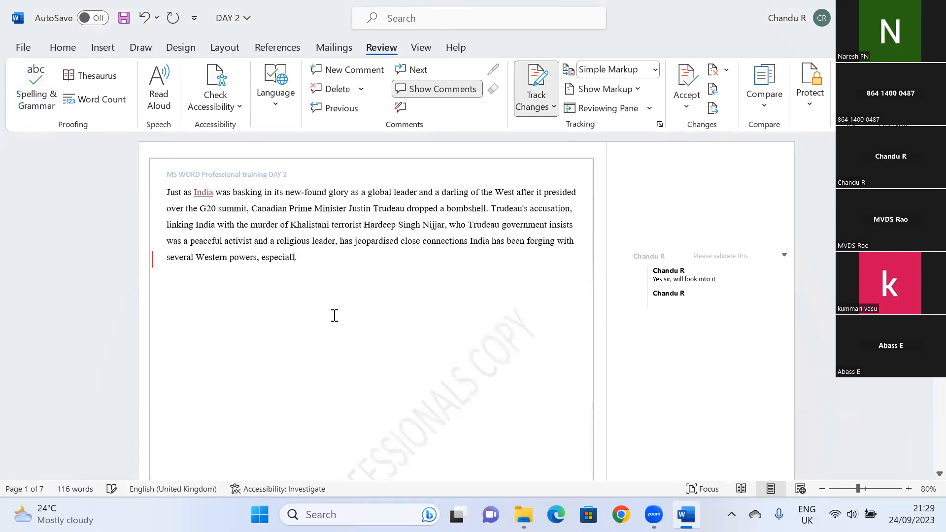
pyautogui.write('y ')
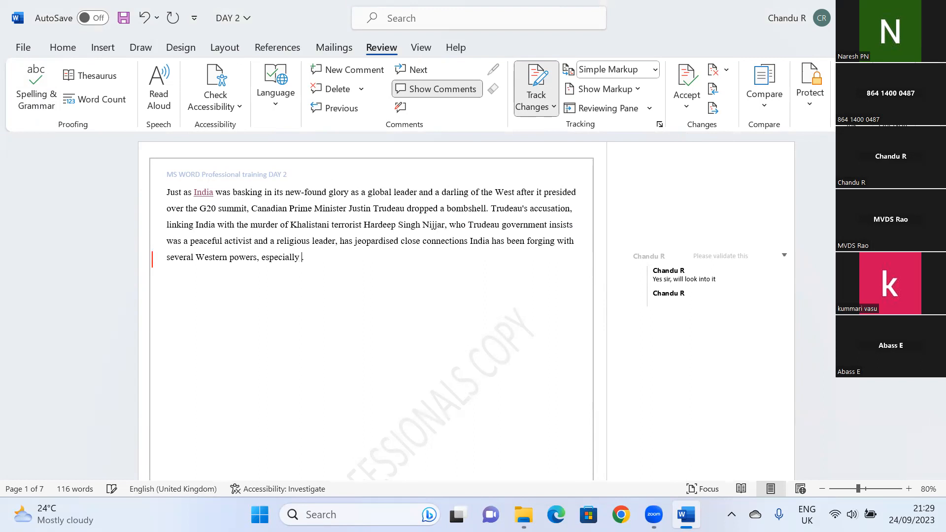
pyautogui.write('do not')
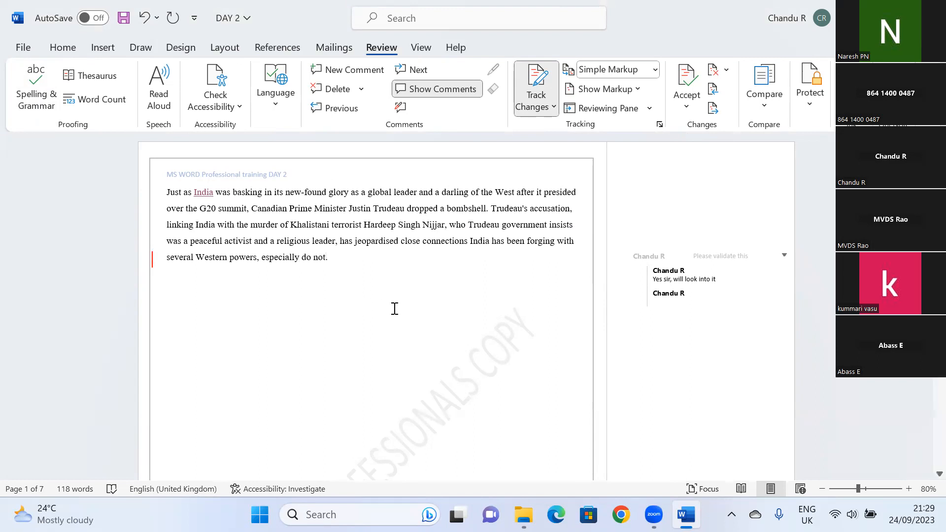
# - Display the tracked edits as All Markup and look at the options for accepting changes without applying any
pyautogui.click(153, 260)
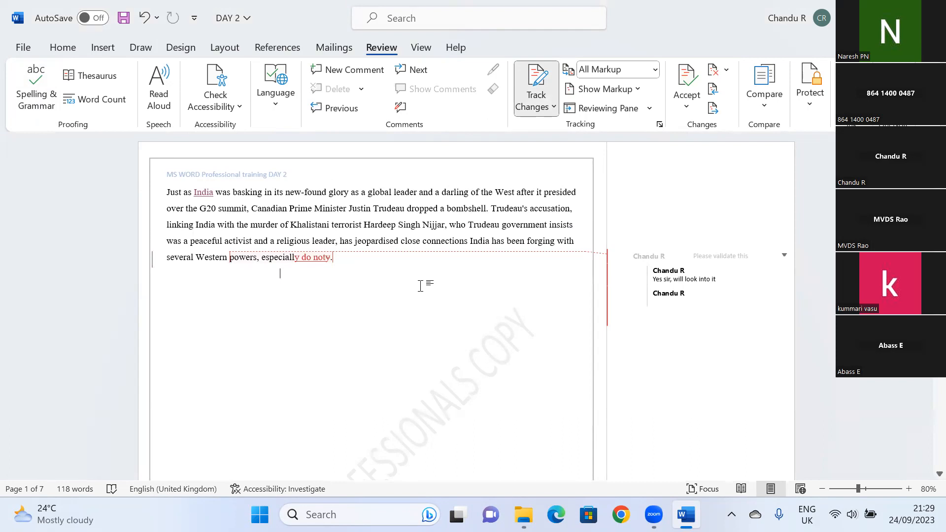
pyautogui.click(688, 103)
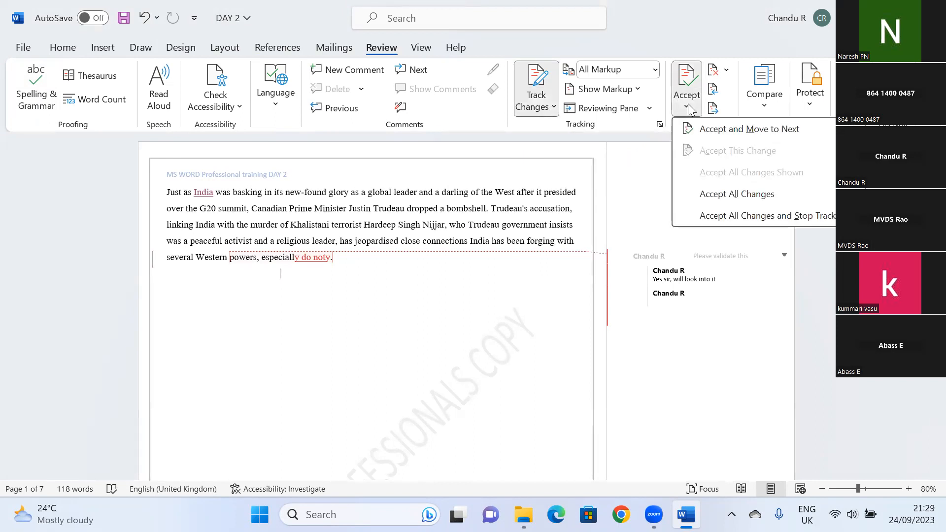
pyautogui.click(530, 292)
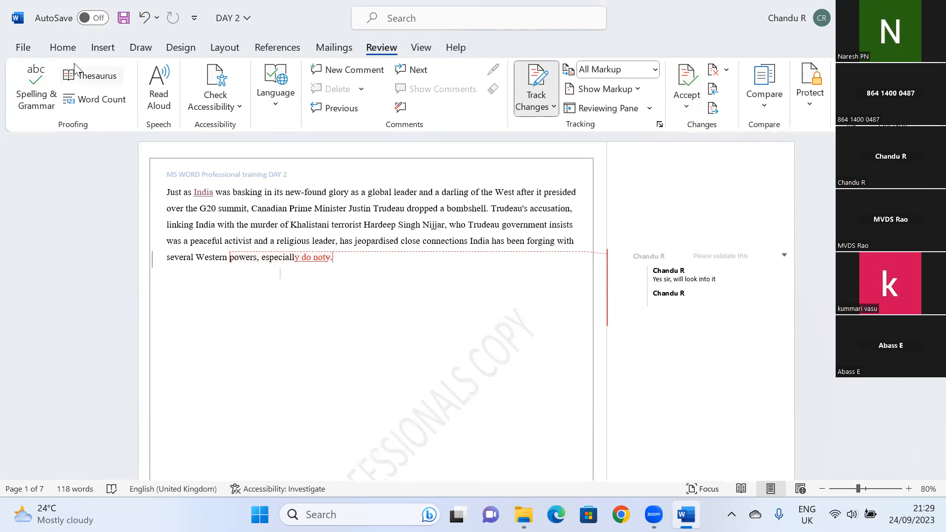
# - View the document in Read Mode and return to Print Layout
pyautogui.click(425, 50)
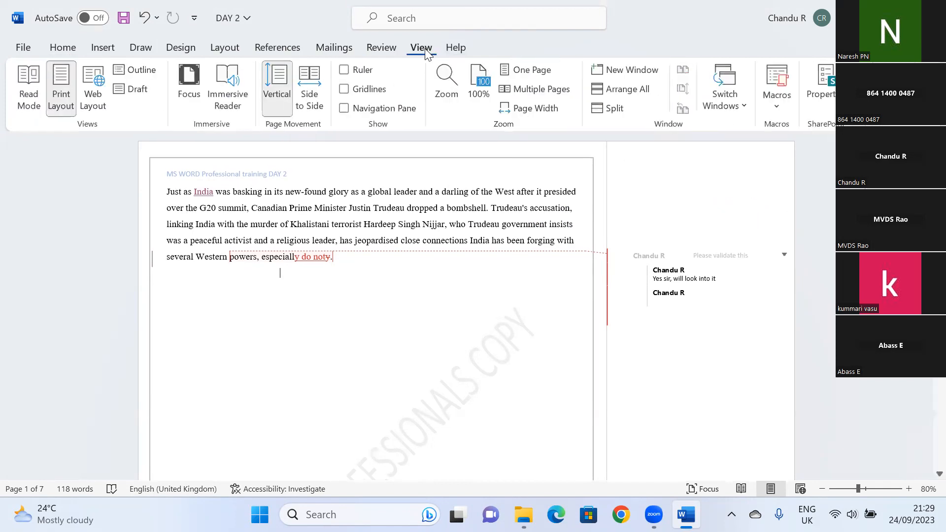
pyautogui.click(29, 94)
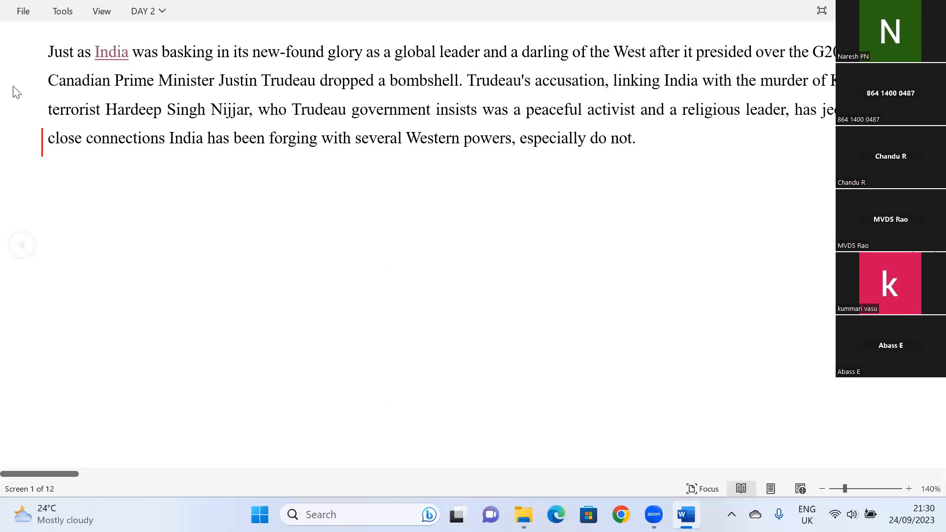
pyautogui.press('Escape')
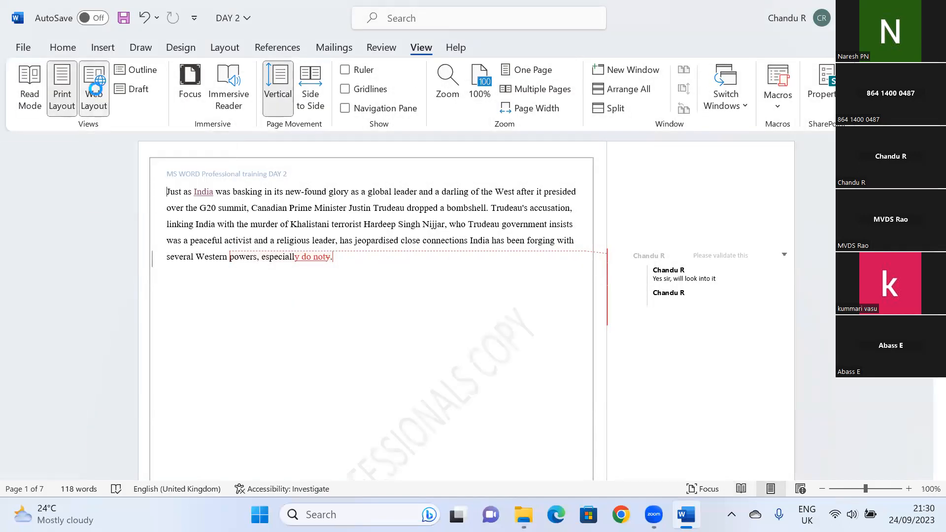
# - View the document in Web Layout and Outline view, including its master document options, and return to the normal page view
pyautogui.click(97, 92)
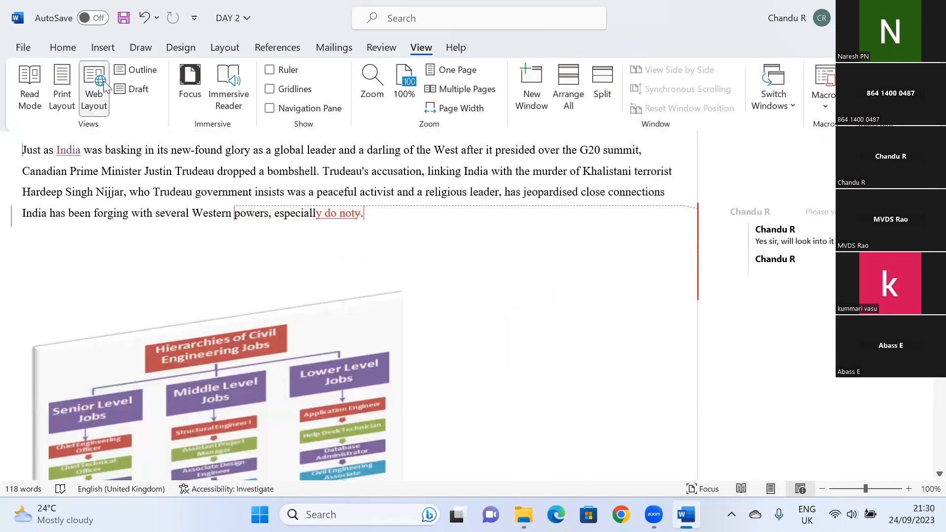
pyautogui.click(141, 74)
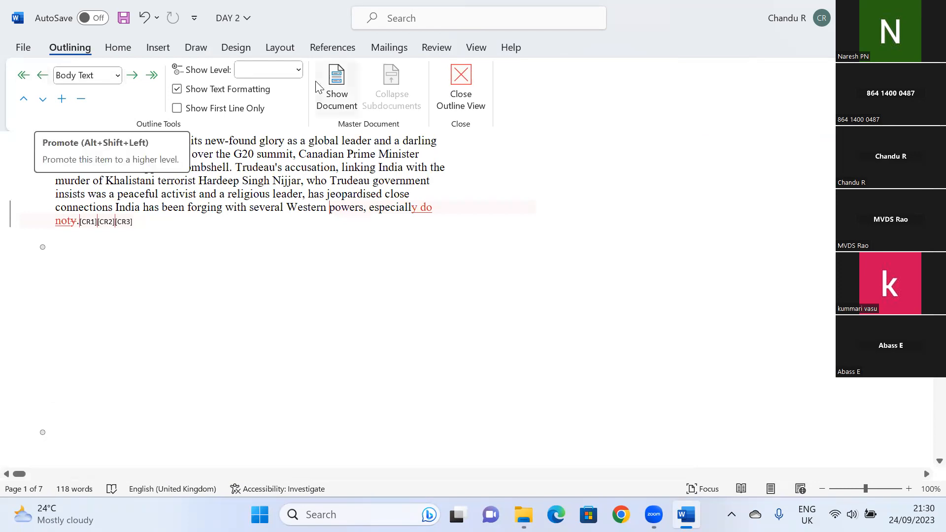
pyautogui.click(333, 90)
pyautogui.click(607, 90)
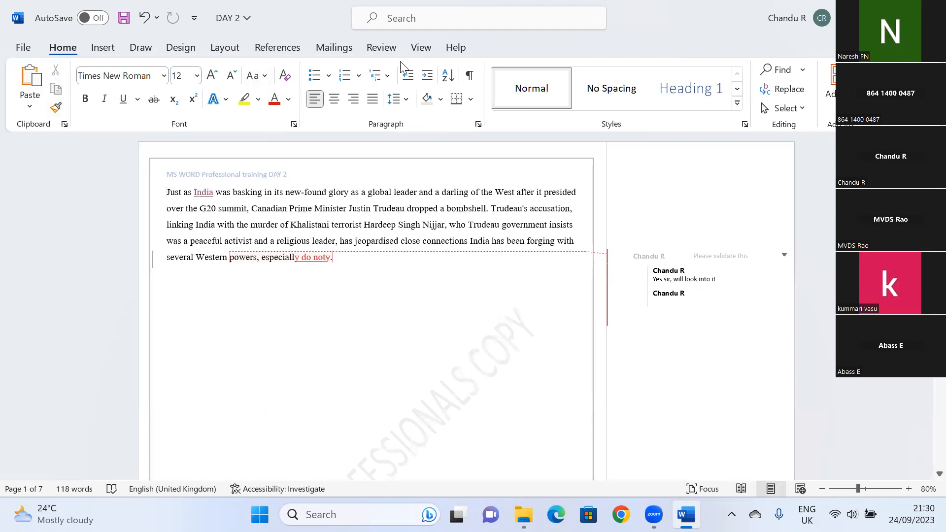
# - Show the ruler around the document page
pyautogui.click(421, 48)
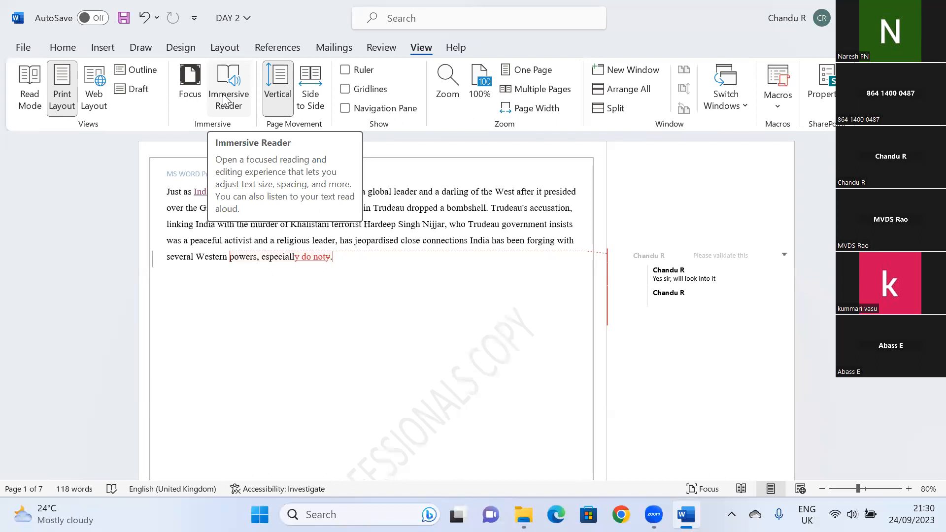
pyautogui.click(345, 69)
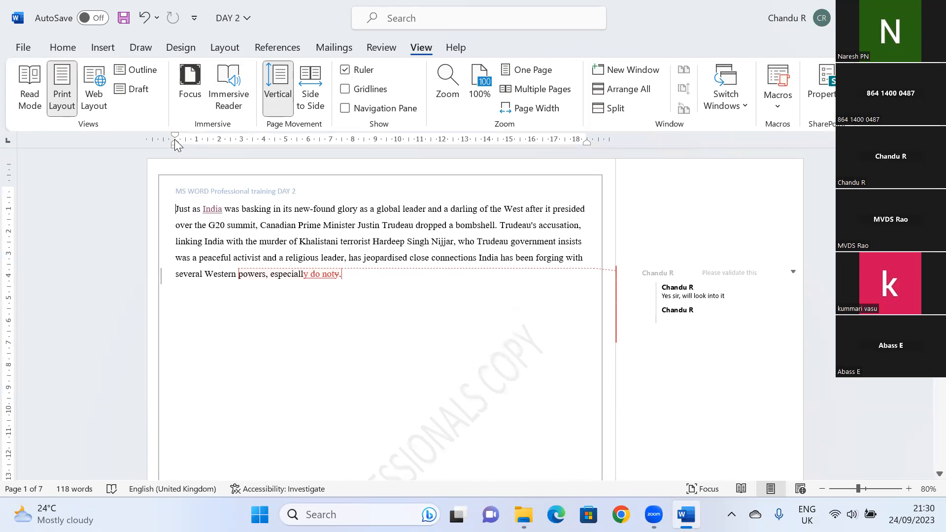
# - Give the paragraph beginning "Just as India" a hanging indent of 0.25 cm and hide the ruler
pyautogui.moveTo(176, 141)
pyautogui.mouseDown()
pyautogui.moveTo(201, 141)
pyautogui.moveTo(179, 141)
pyautogui.moveTo(198, 141)
pyautogui.moveTo(186, 143)
pyautogui.mouseUp()
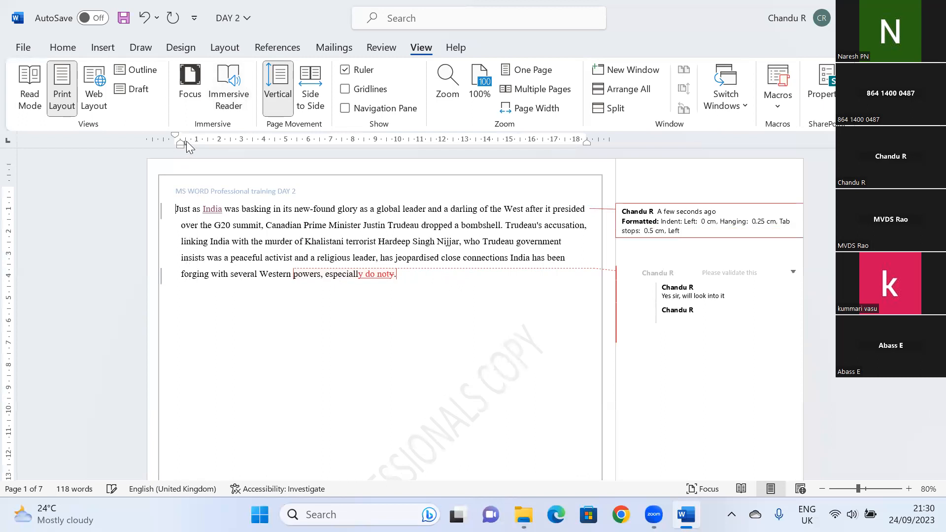
pyautogui.click(346, 72)
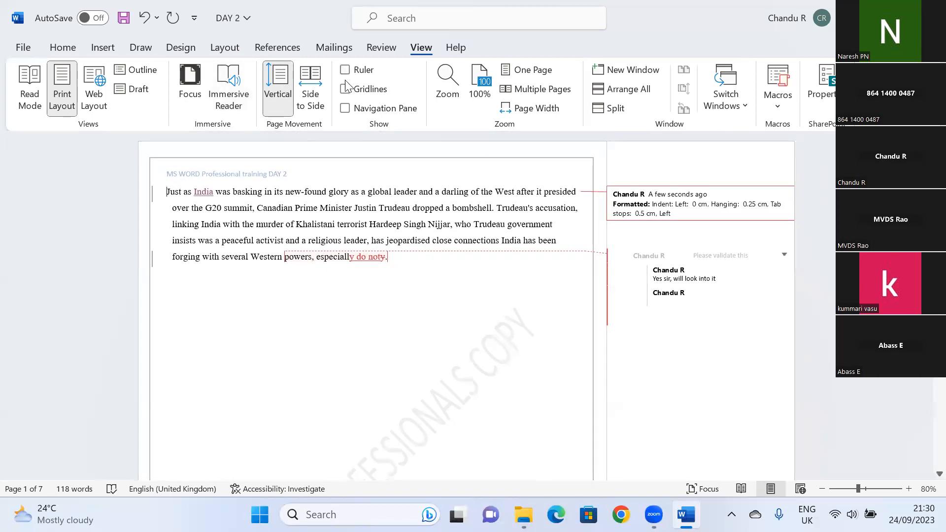
# - View the page with gridlines and hide them again, and view the Navigation pane with its document search before closing it
pyautogui.click(347, 91)
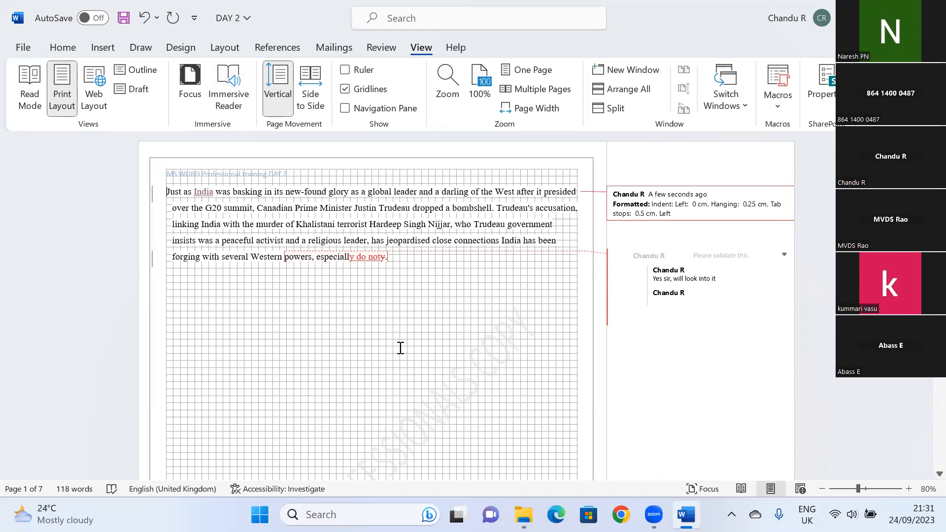
pyautogui.click(345, 89)
pyautogui.click(347, 108)
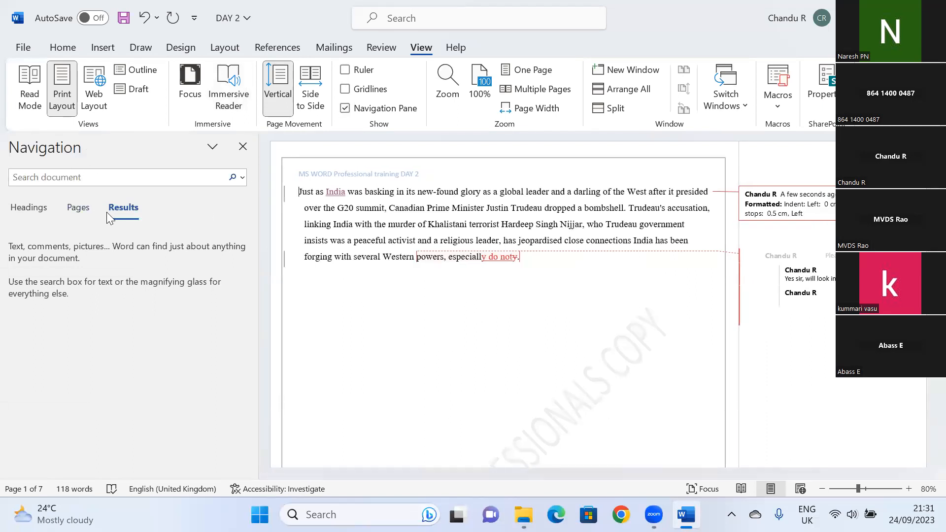
pyautogui.click(87, 175)
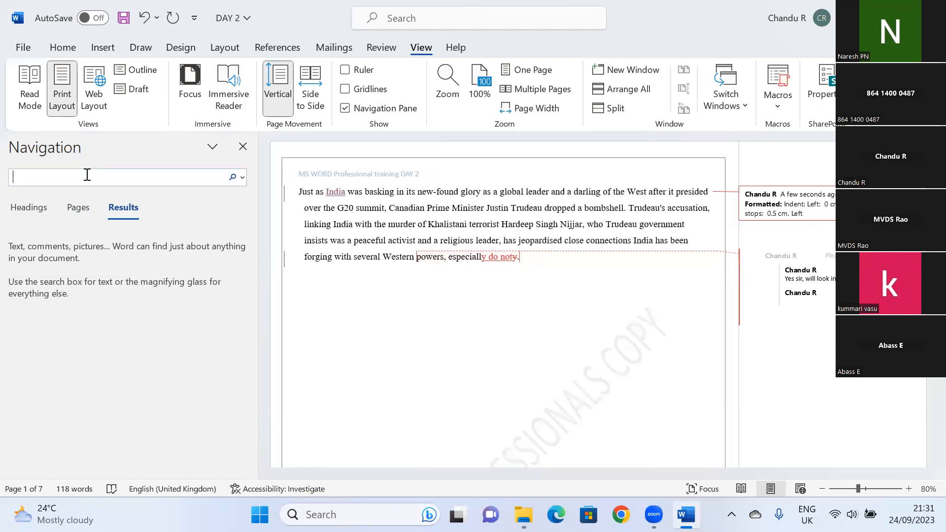
pyautogui.click(345, 108)
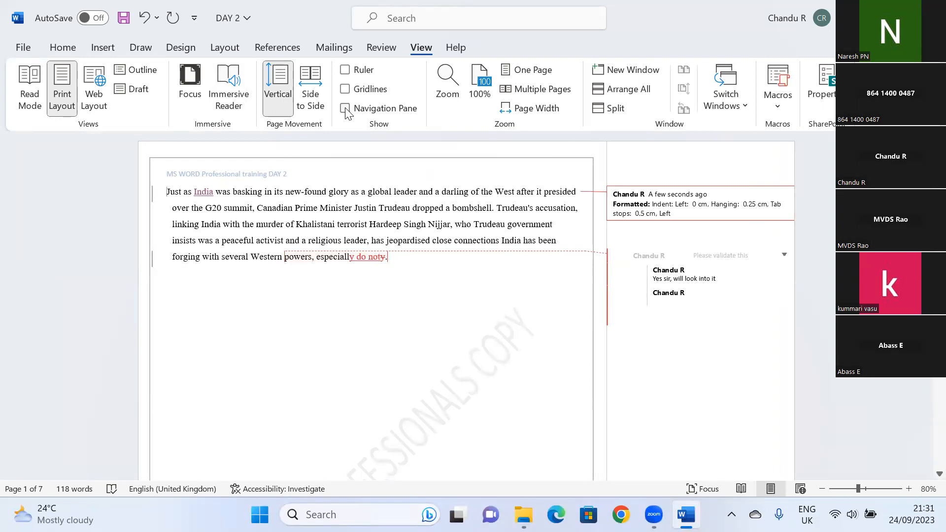
# - Look over the available help, support, feedback and training options and return to the basic editing commands
pyautogui.click(456, 49)
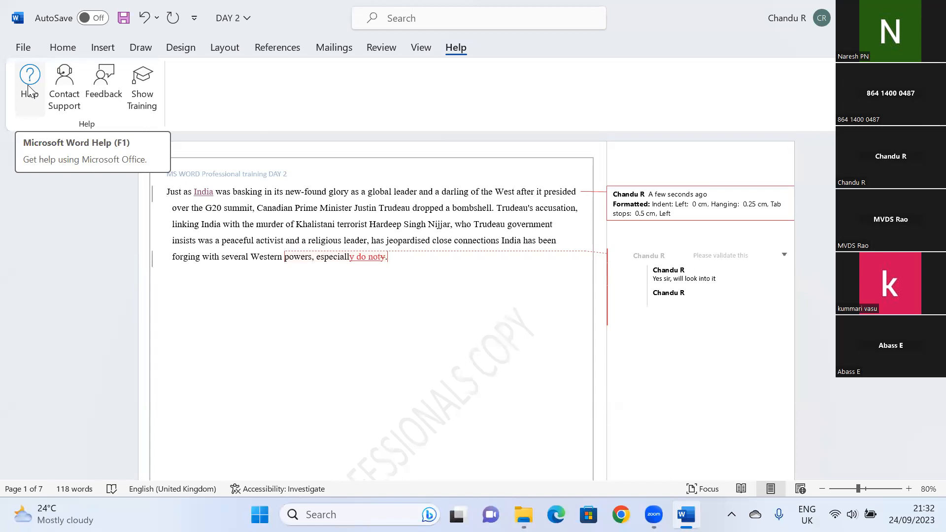
pyautogui.click(63, 48)
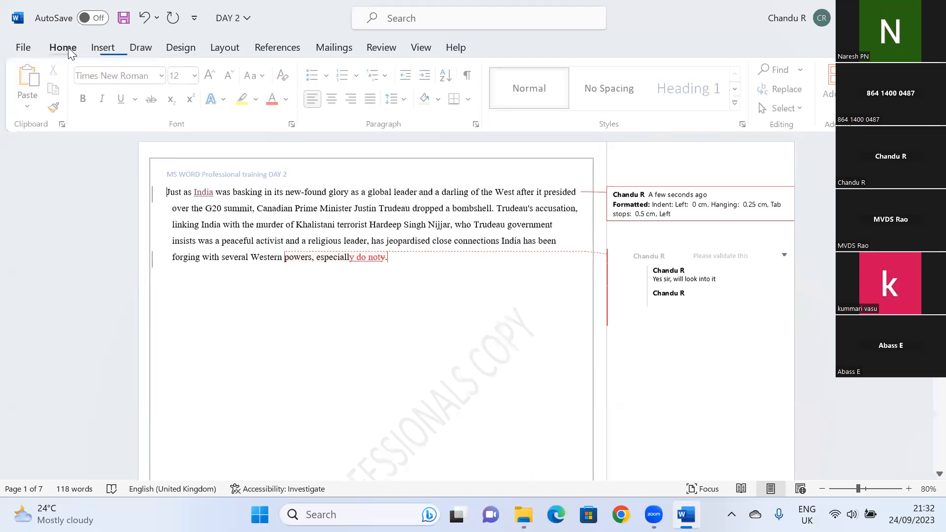